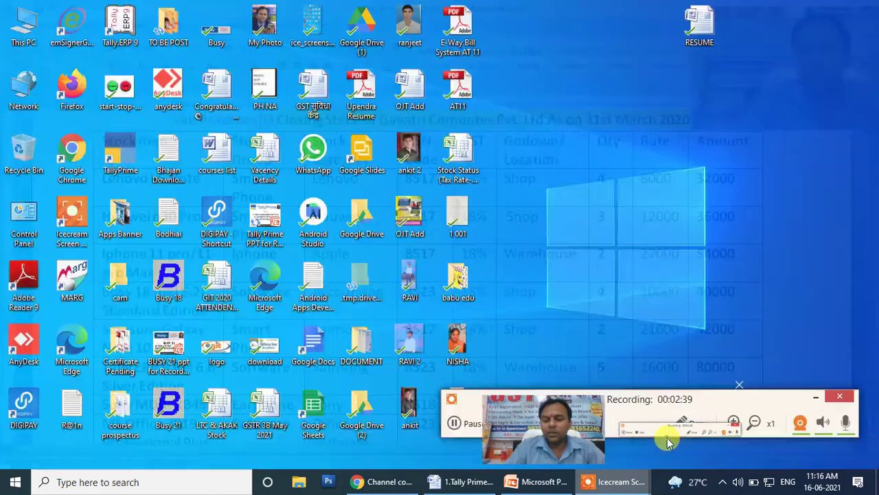
Underline in red the values in the Lenovo k6 Note row of the closing stock table and circle its rate.
click(700, 427)
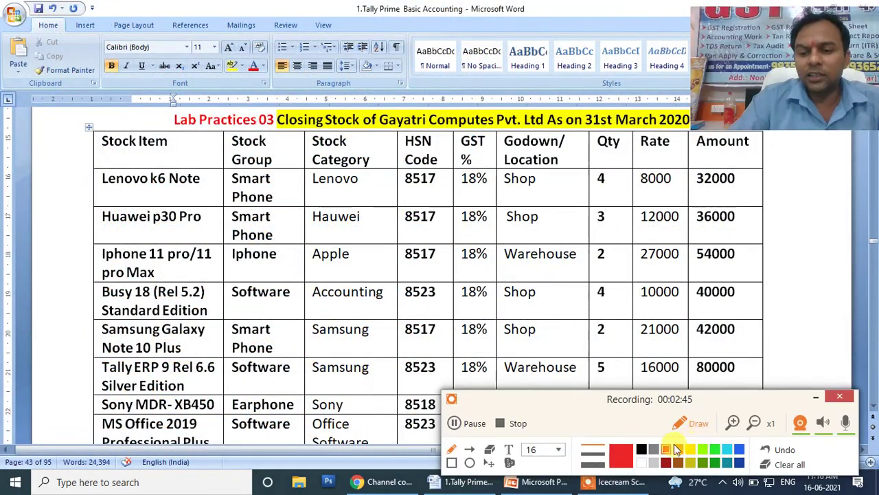
drag(103, 186, 356, 189)
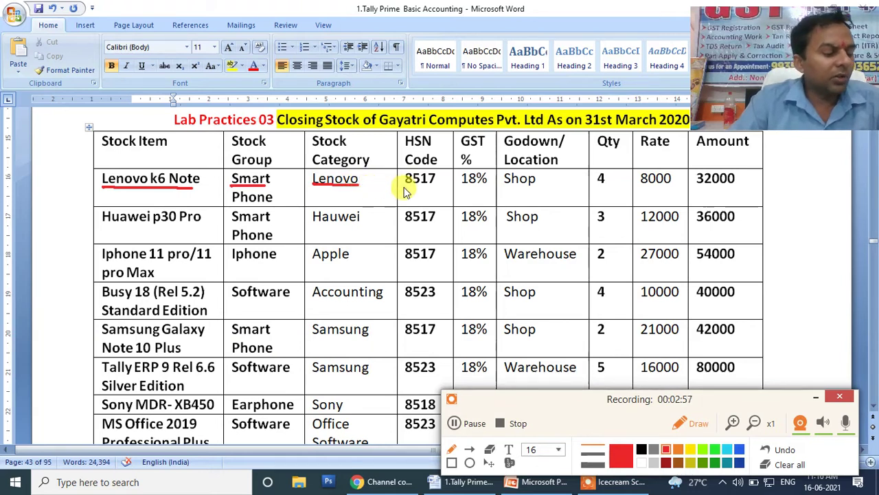
drag(404, 195, 536, 191)
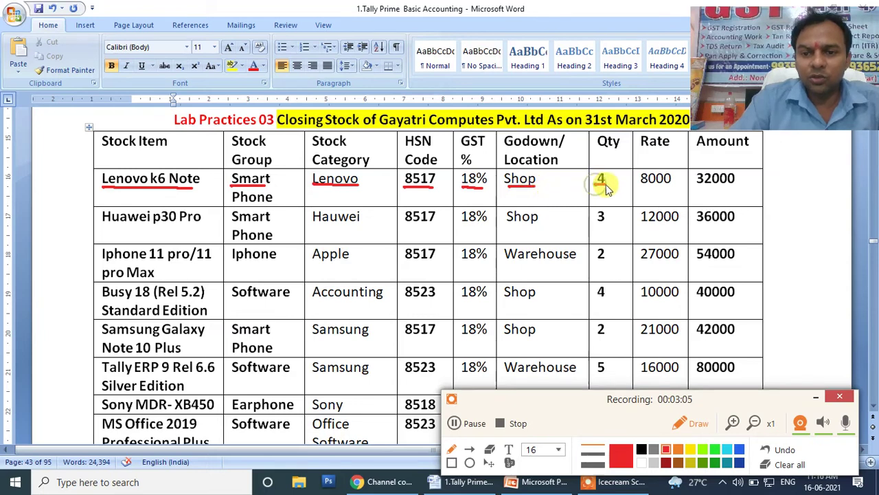
drag(595, 184, 729, 187)
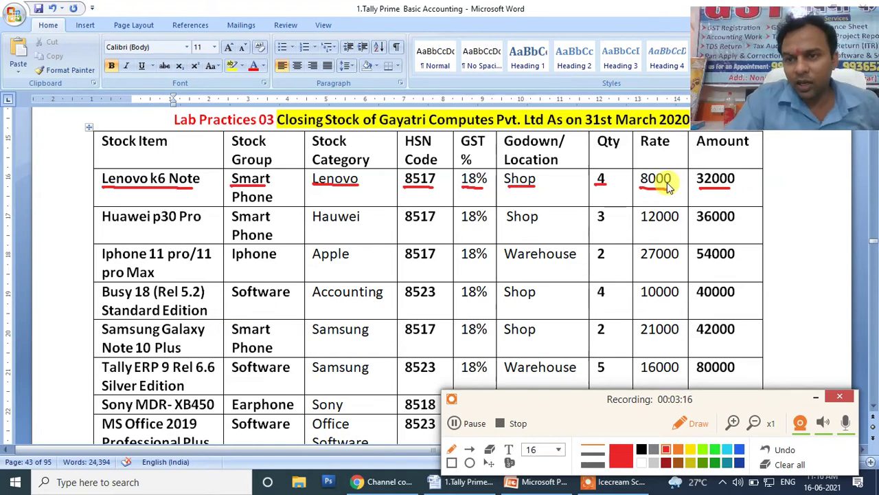
mouse_move(675, 164)
mouse_down()
mouse_move(661, 157)
mouse_move(645, 169)
mouse_move(640, 191)
mouse_move(673, 193)
mouse_move(670, 161)
mouse_up()
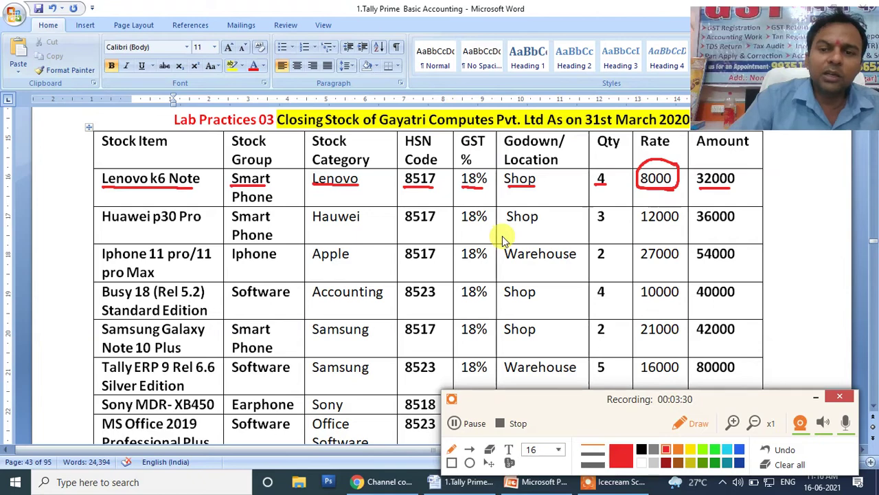
click(816, 397)
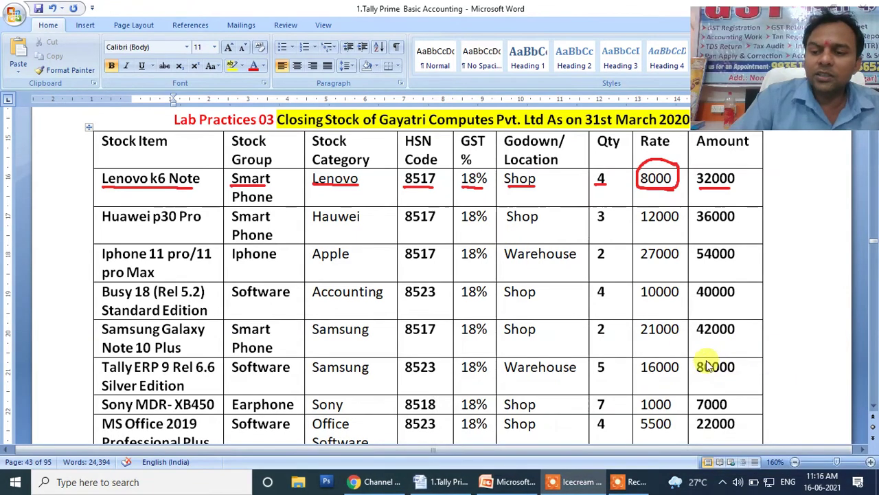
Review the closing stock table down to its total row, including the Huawei p30 Pro and Iphone 11 pro Max items.
scroll(704, 360, down, 5)
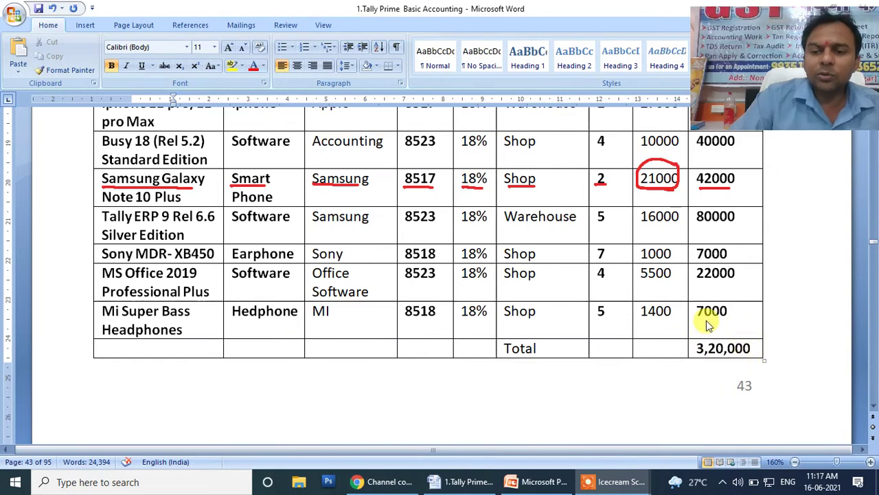
scroll(586, 306, up, 6)
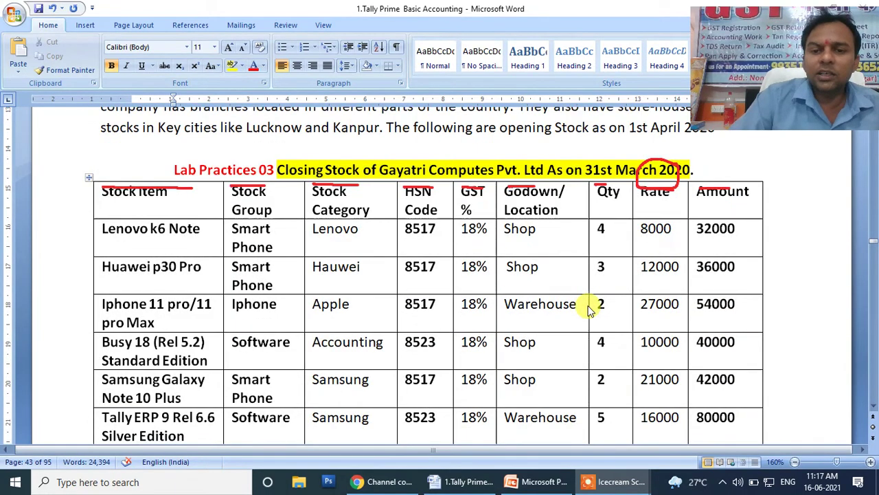
scroll(587, 308, down, 2)
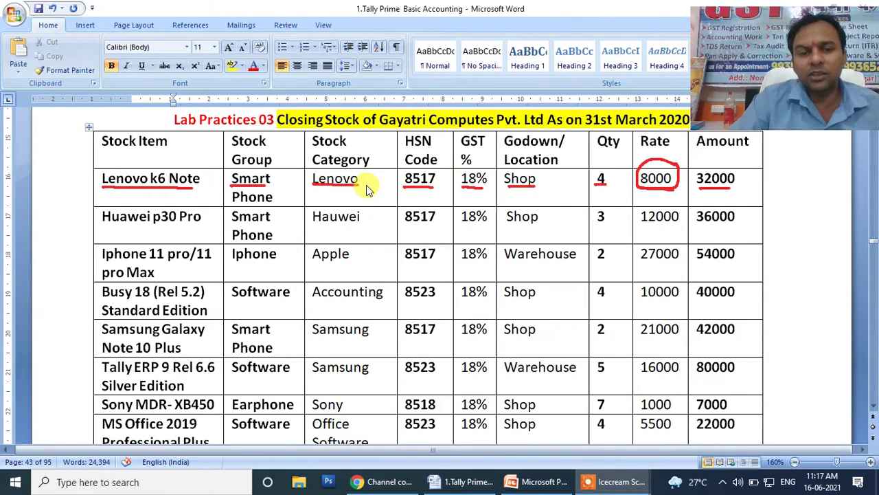
click(110, 229)
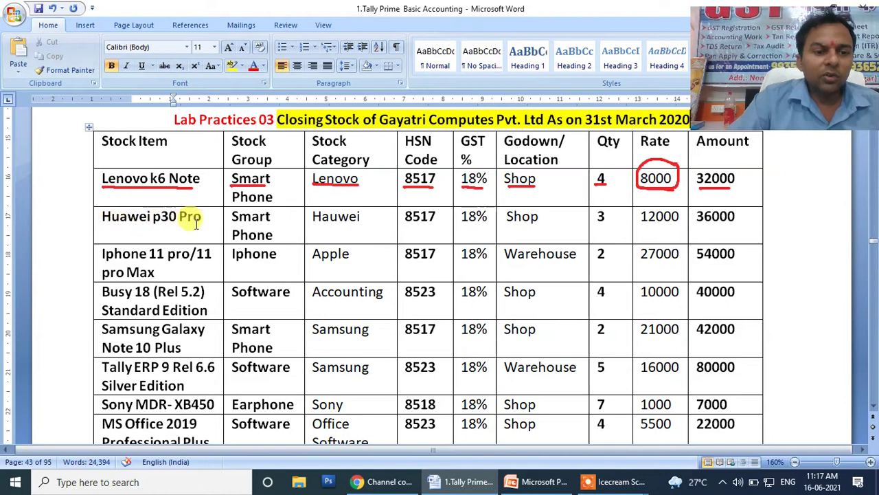
drag(201, 218, 101, 218)
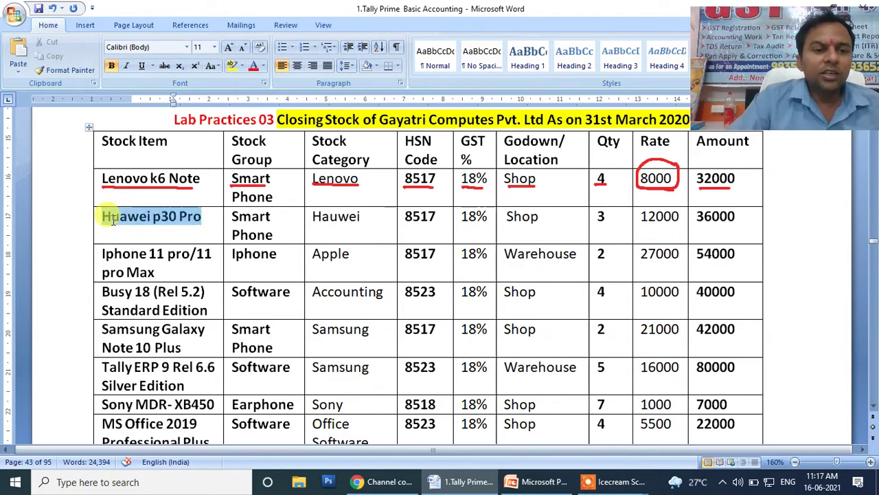
drag(165, 273, 103, 268)
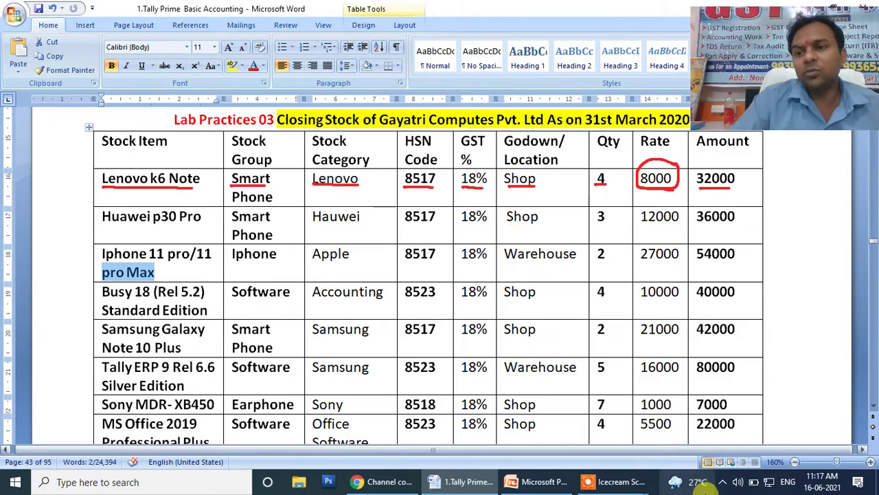
click(632, 483)
click(680, 415)
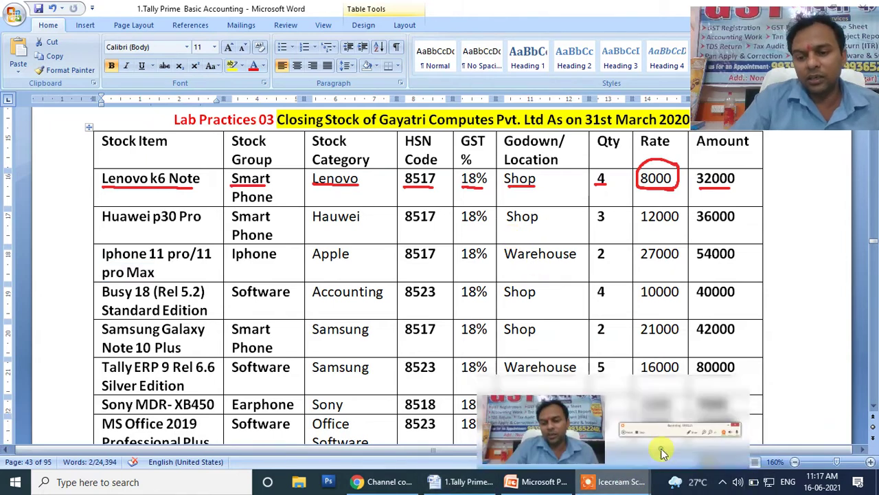
click(474, 489)
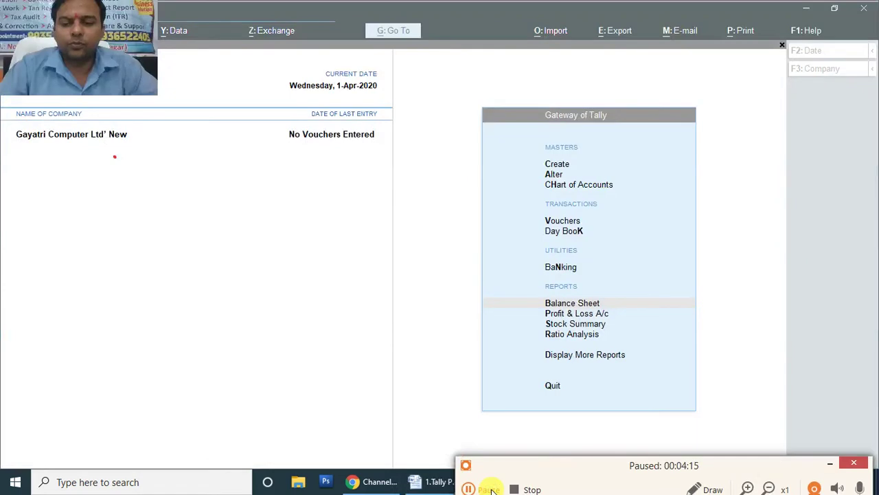
click(481, 489)
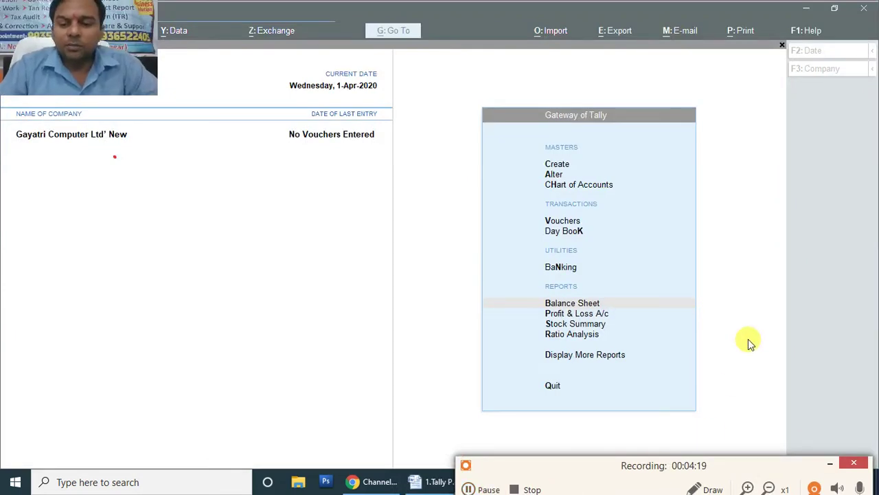
click(829, 465)
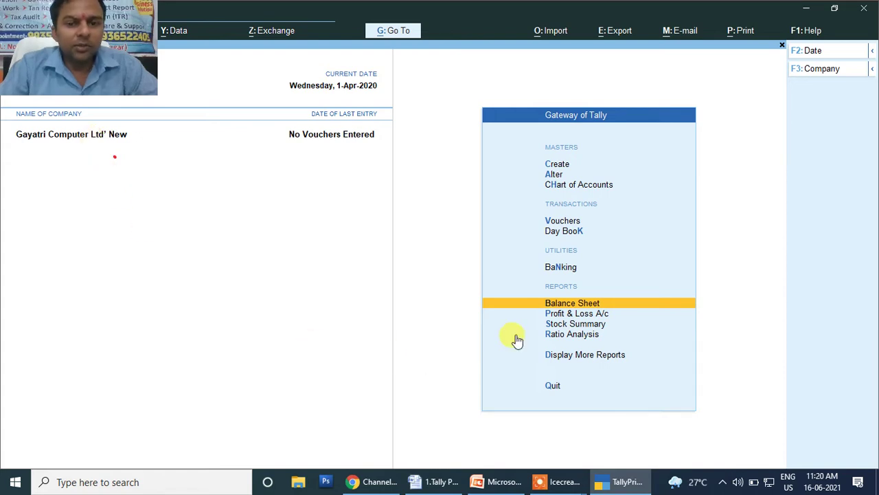
Examine the company's Balance Sheet in TallyPrime in detailed view, including the difference in opening balances.
key(Return)
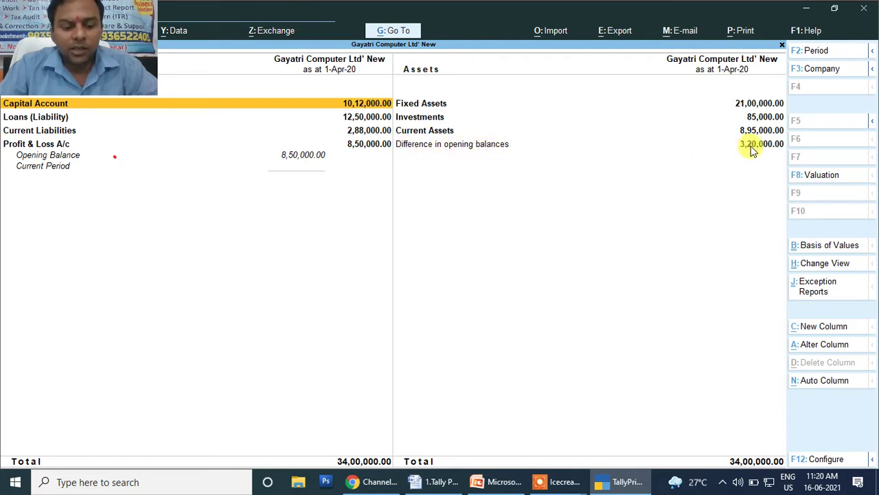
key(alt+F1)
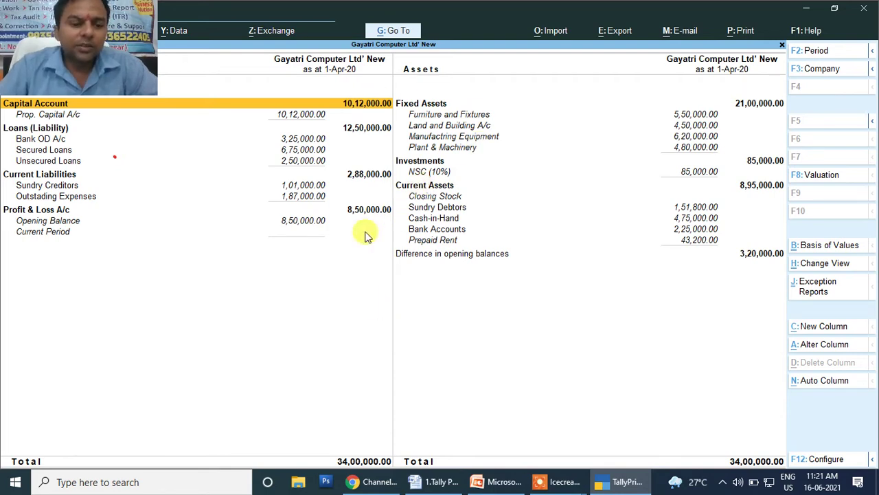
key(Escape)
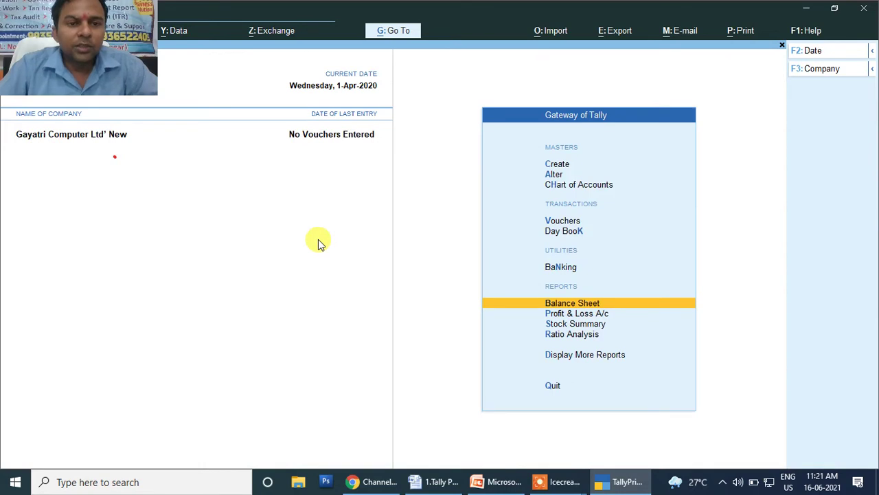
key(Up)
key(Up)
key(Up)
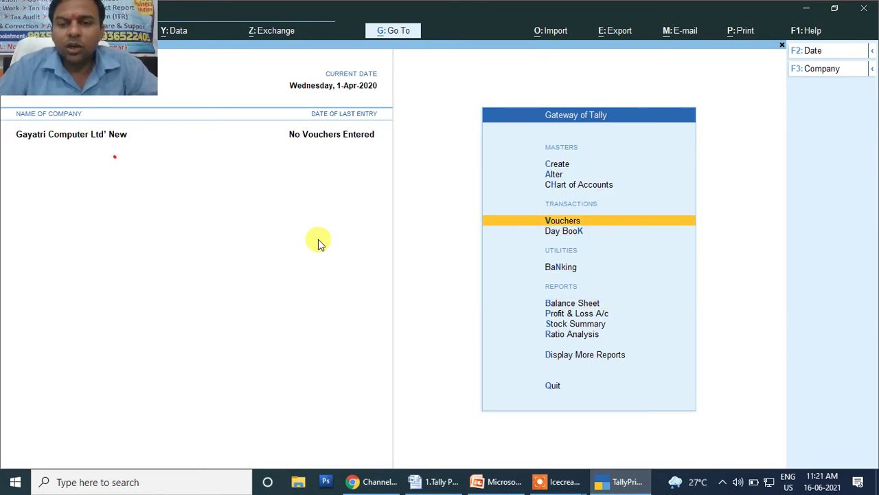
key(Up)
key(Up)
key(Up)
key(Down)
key(Up)
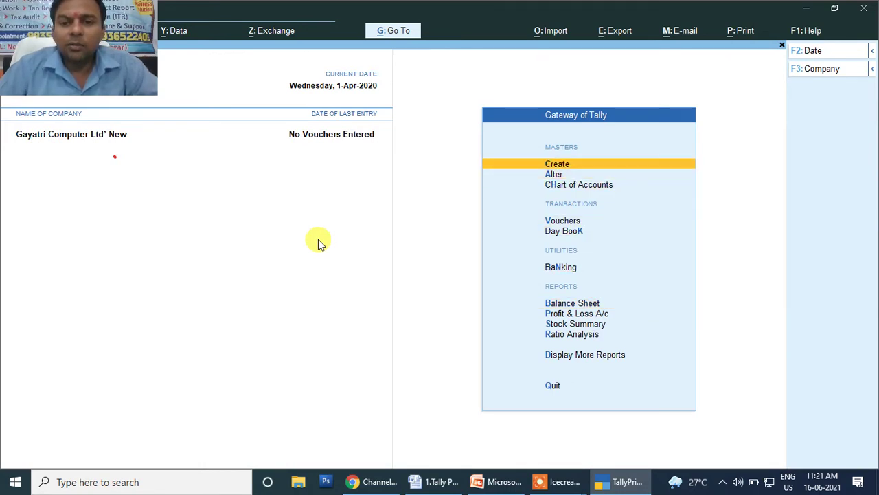
key(Return)
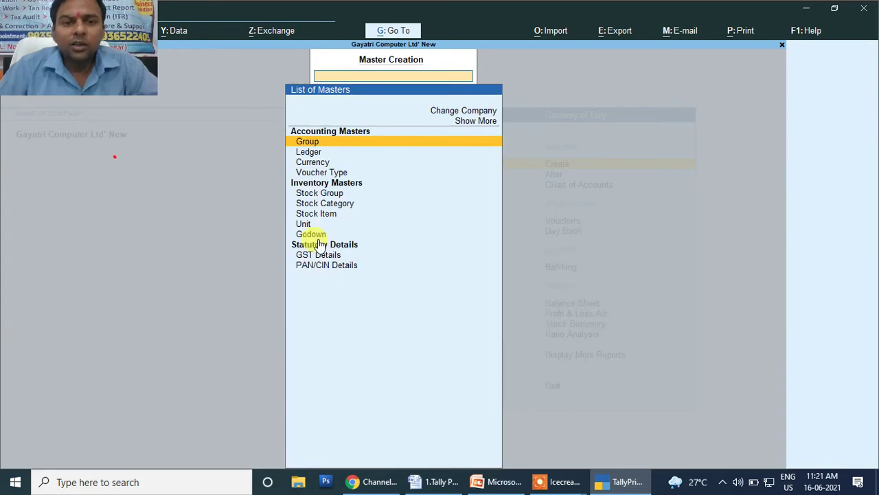
key(Down)
key(Down)
key(Up)
key(Up)
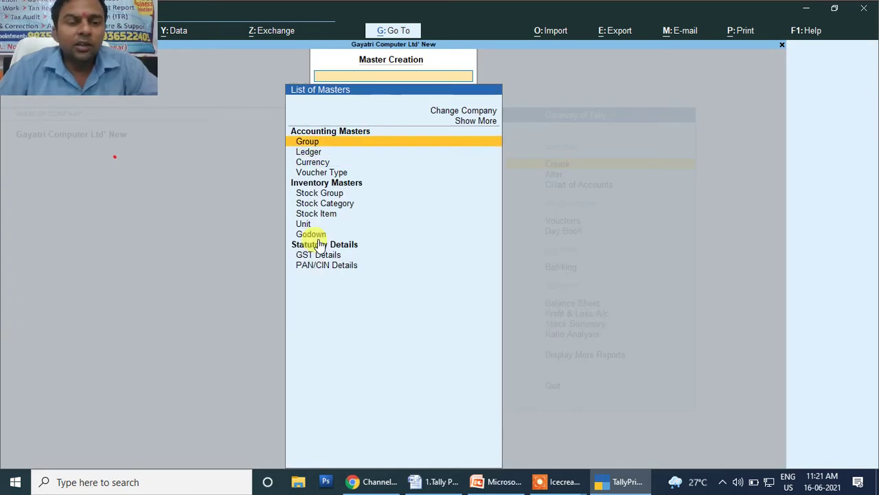
key(Return)
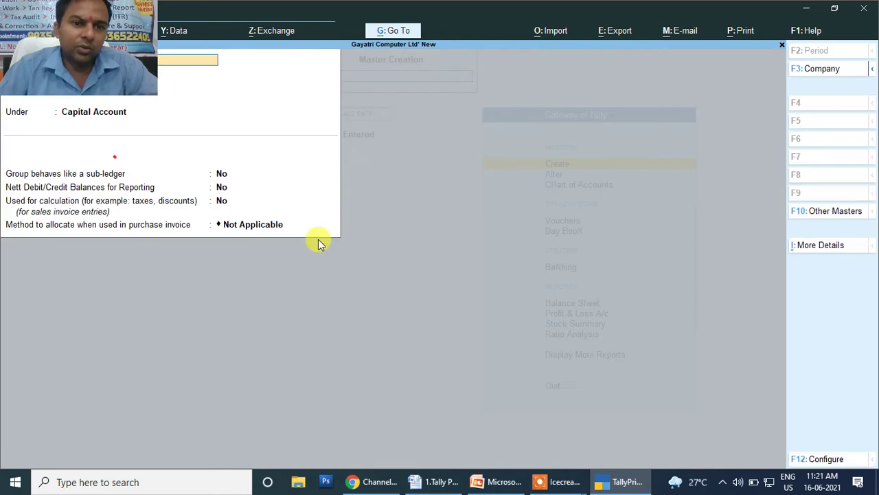
drag(100, 42, 825, 59)
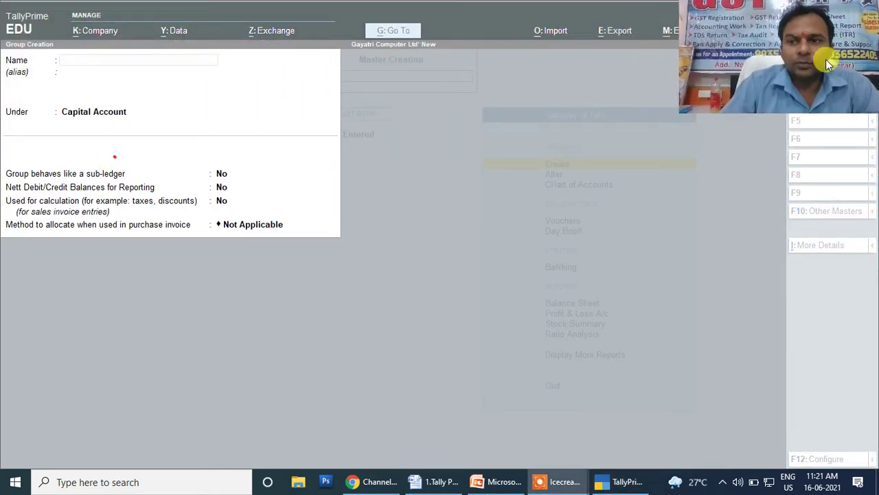
click(103, 61)
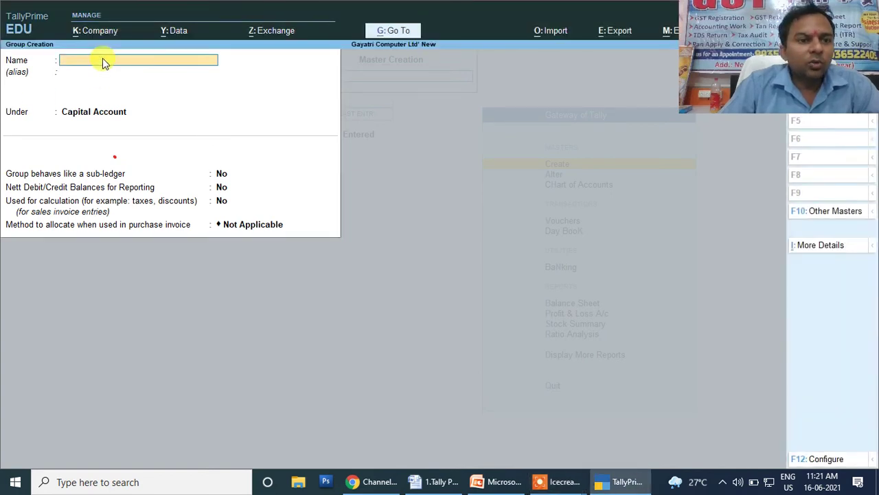
Switch to the Word document and copy the stock group name Smart Phone from the Lenovo k6 Note row.
click(435, 482)
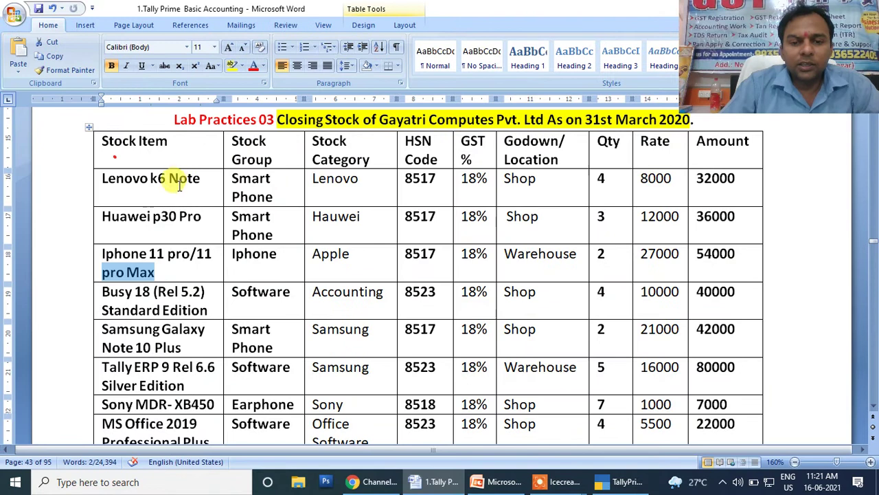
click(240, 182)
drag(240, 182, 274, 197)
key(ctrl+c)
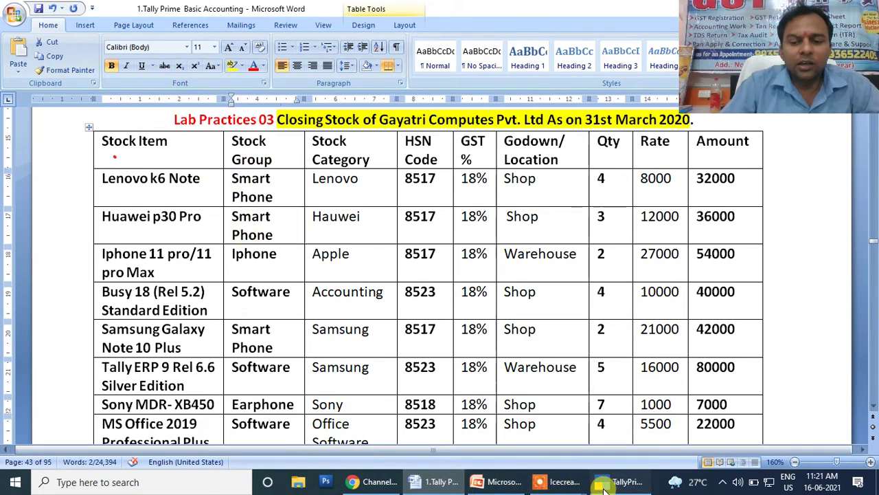
click(602, 483)
key(ctrl+v)
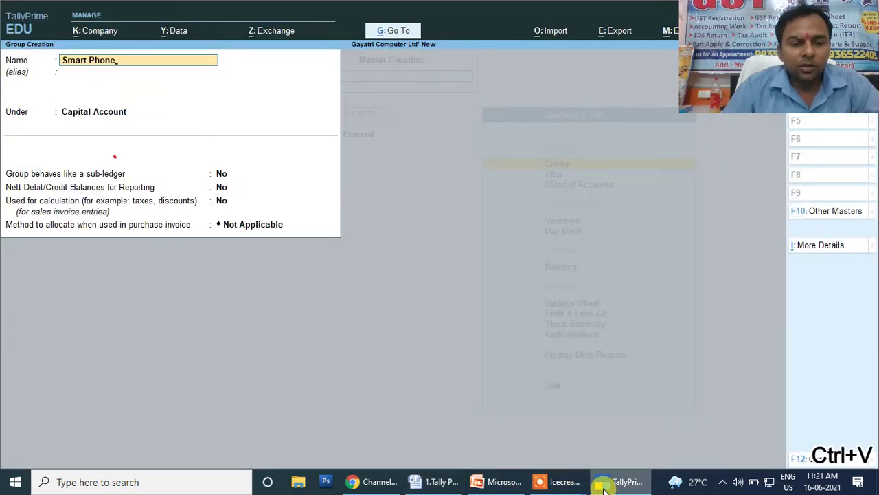
key(Return)
key(Return)
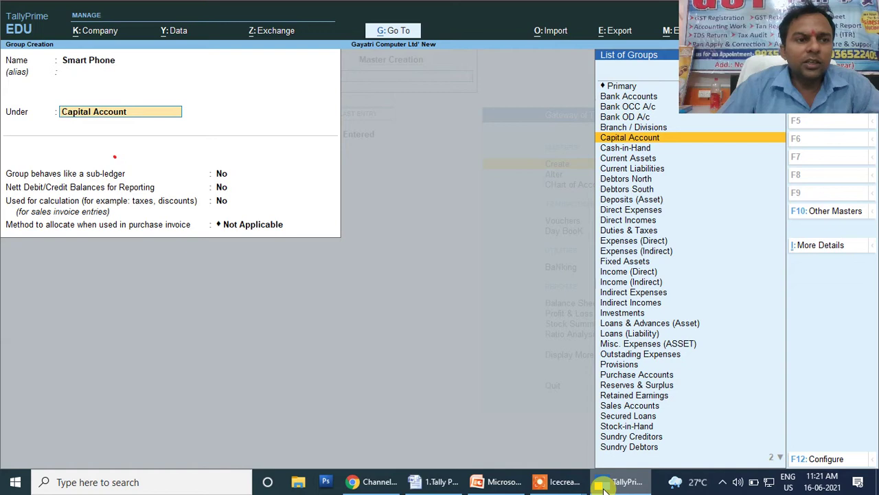
key(BackSpace)
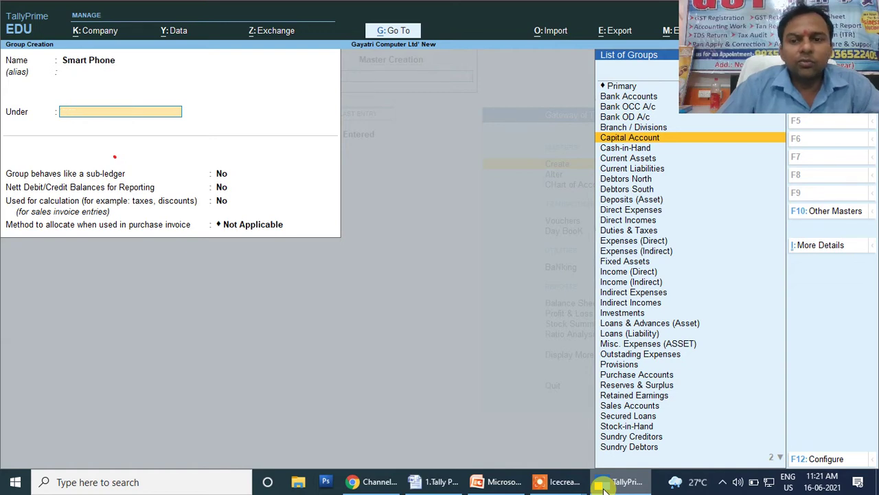
key(Escape)
key(Escape)
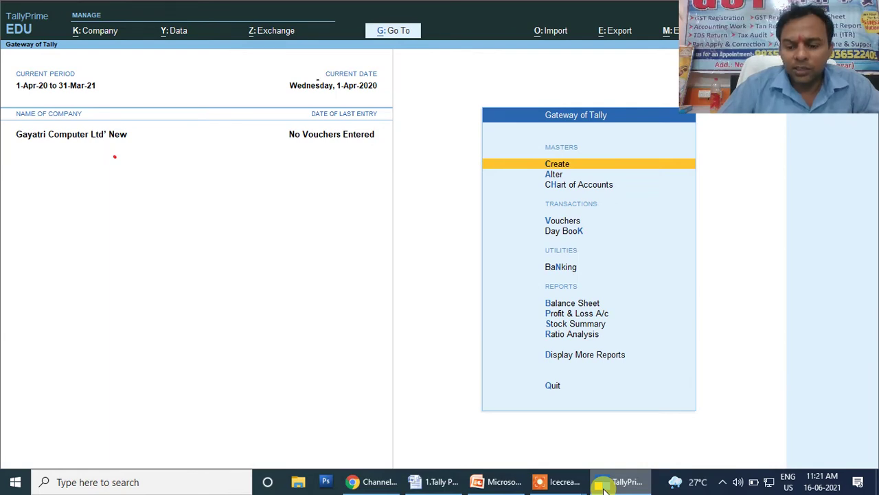
Switch to TallyPrime and start creating an inventory stock group with the copied name Smart Phone.
key(Return)
key(Down)
key(Down)
key(Down)
key(Down)
key(Down)
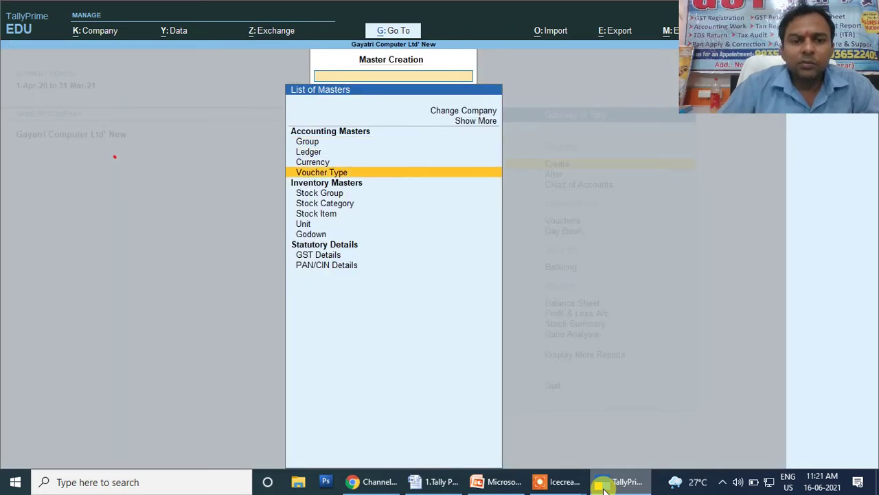
key(Return)
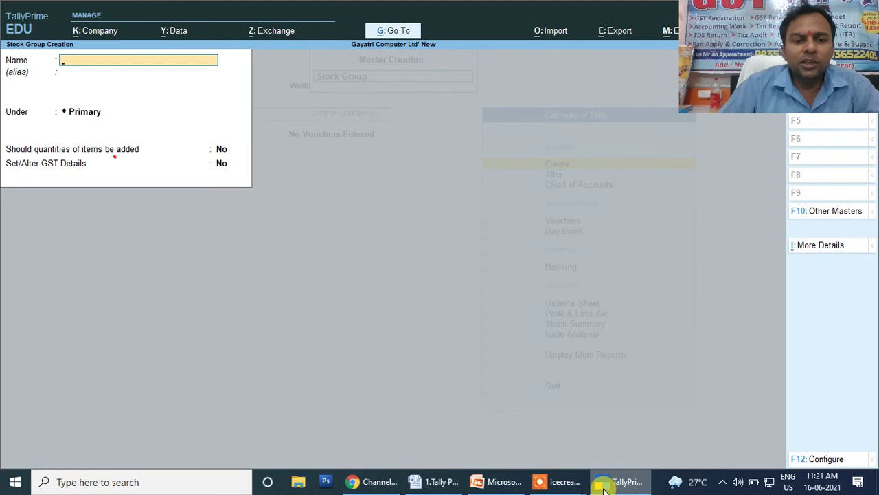
key(ctrl+v)
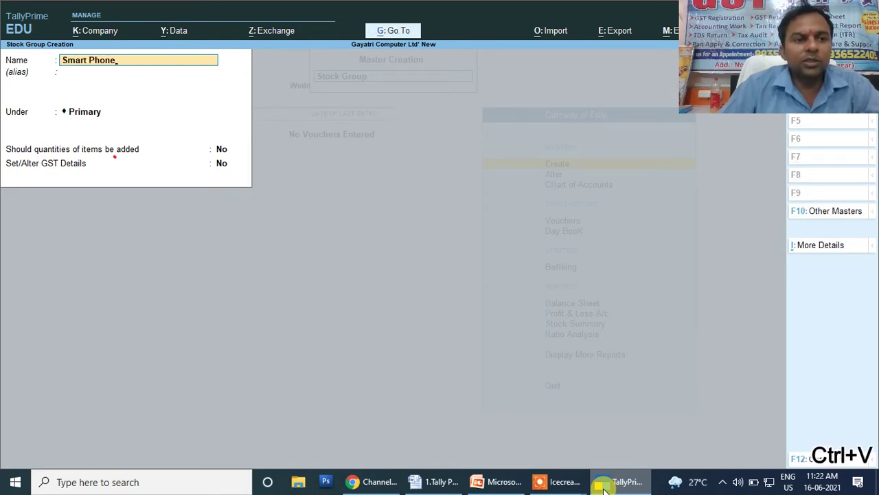
Keep the Smart Phone group under Primary with item quantities not added, and enable setting its GST details.
key(Return)
key(Return)
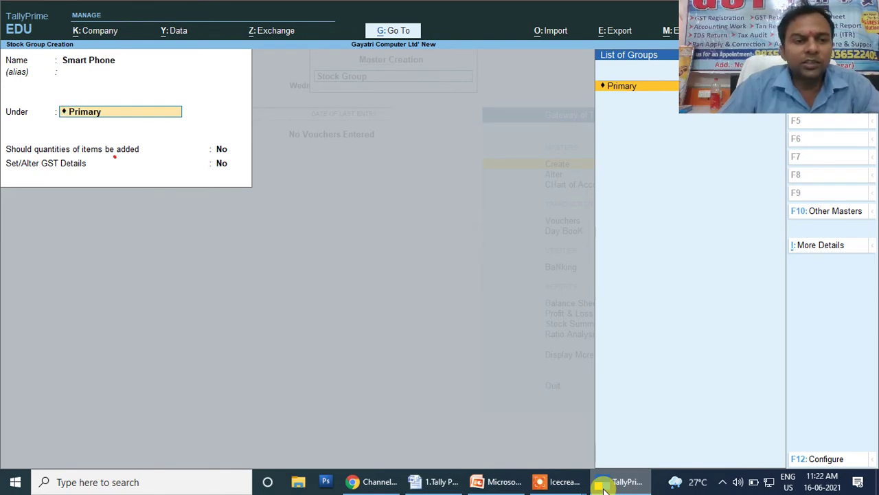
key(Return)
key(Return)
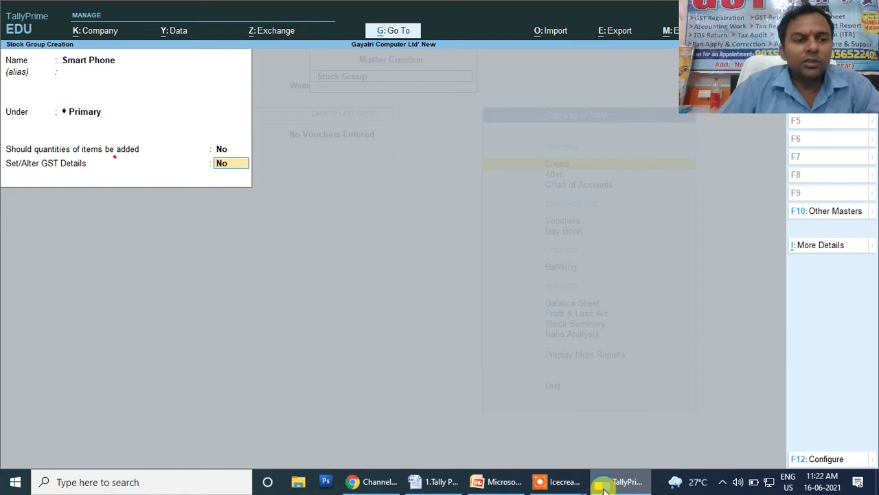
text(y)
key(Return)
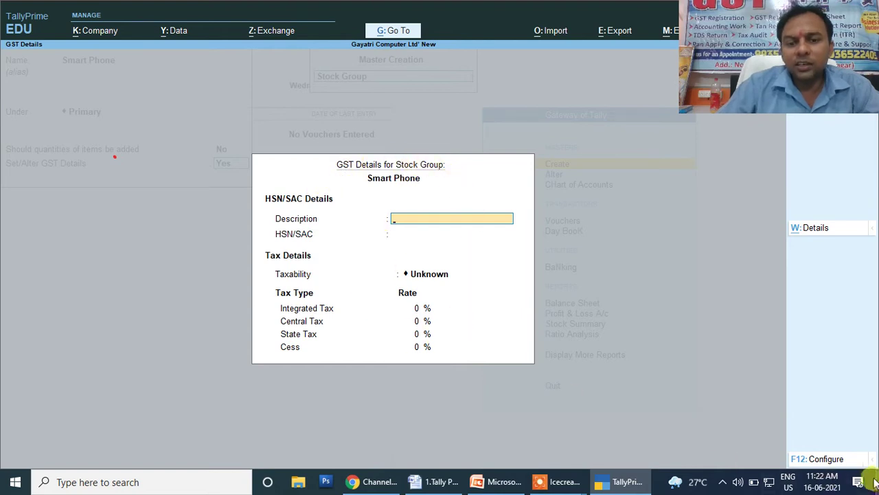
Configure the GST details to disallow HSN/SAC details and to stop showing all GST tax types.
click(836, 460)
text(n)
key(Return)
key(Return)
key(Return)
key(Return)
key(Return)
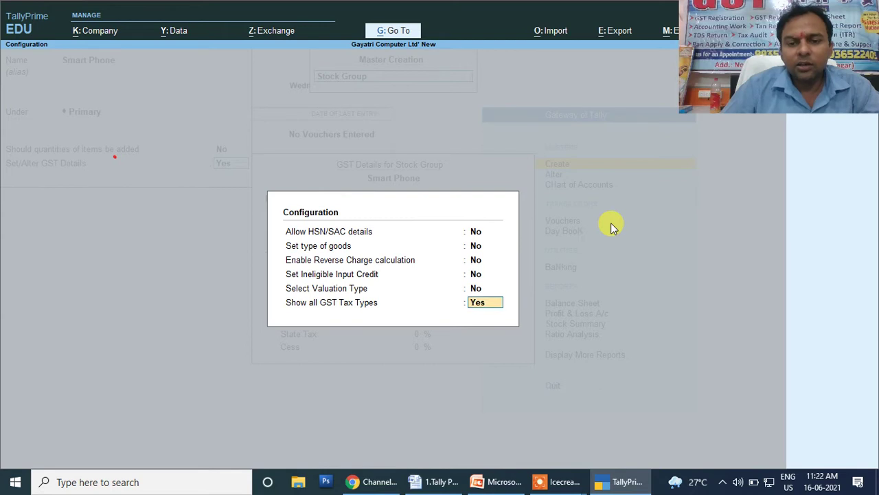
key(Return)
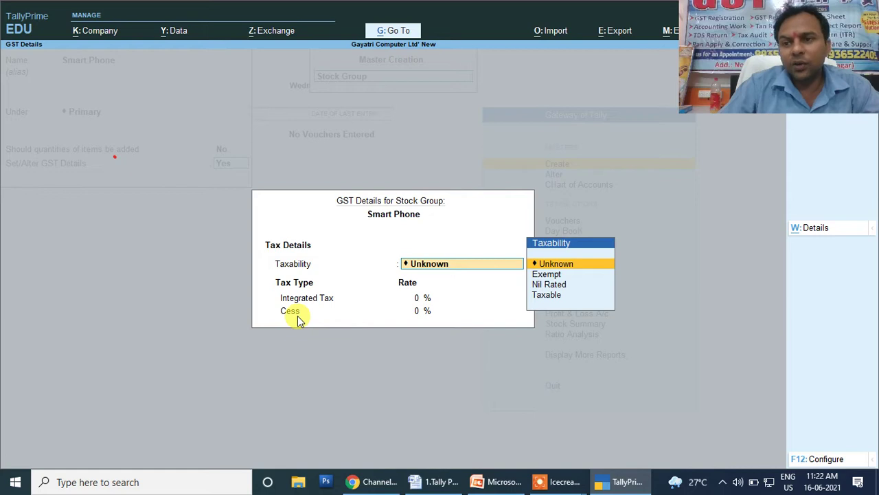
Re-enable HSN/SAC details and the display of all GST tax types in the GST details configuration.
click(828, 460)
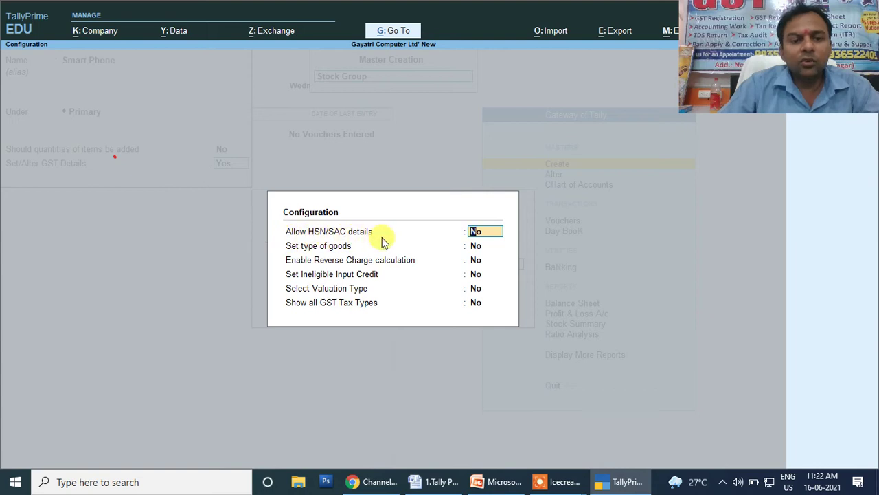
text(y)
key(Return)
key(Return)
key(Return)
key(Return)
key(Return)
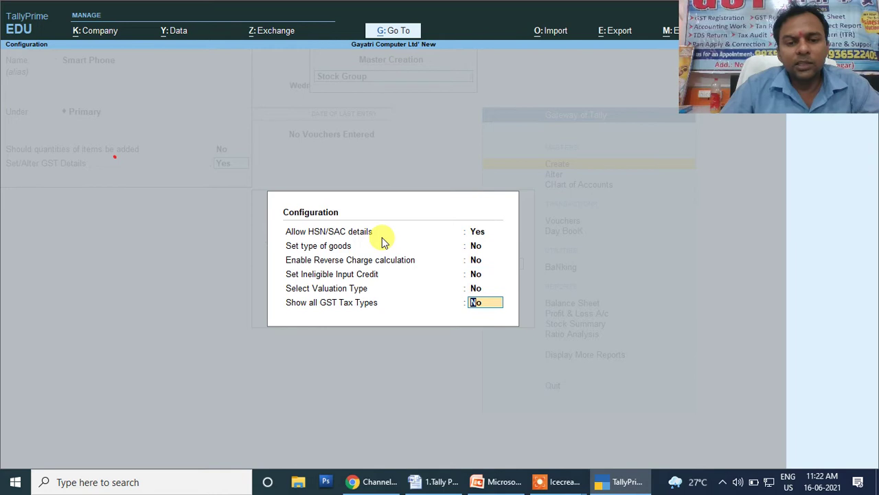
text(y)
key(Return)
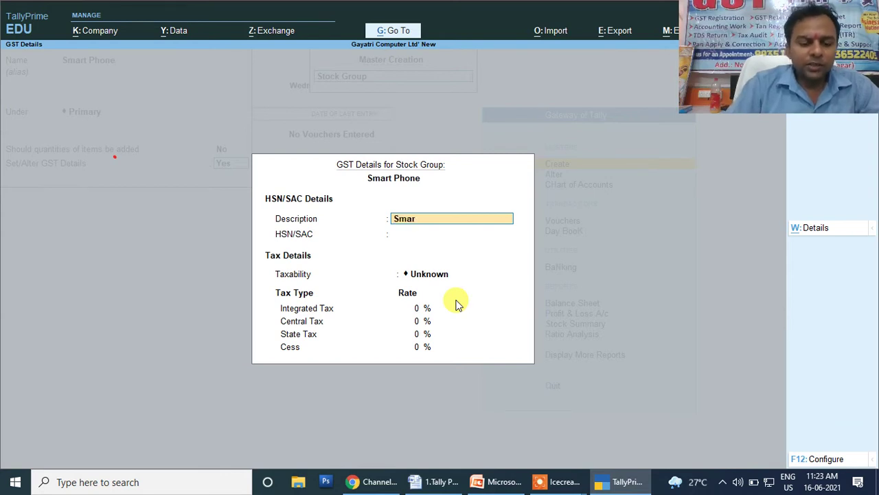
Enter Smart Phone as the GST description and 8517 as its HSN/SAC, taken from the Lenovo k6 Note row in the Word document.
text(Phone)
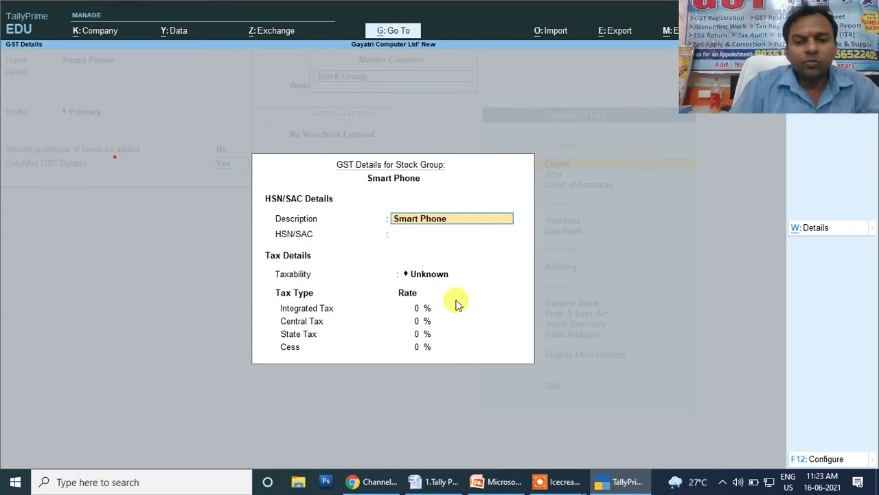
key(Return)
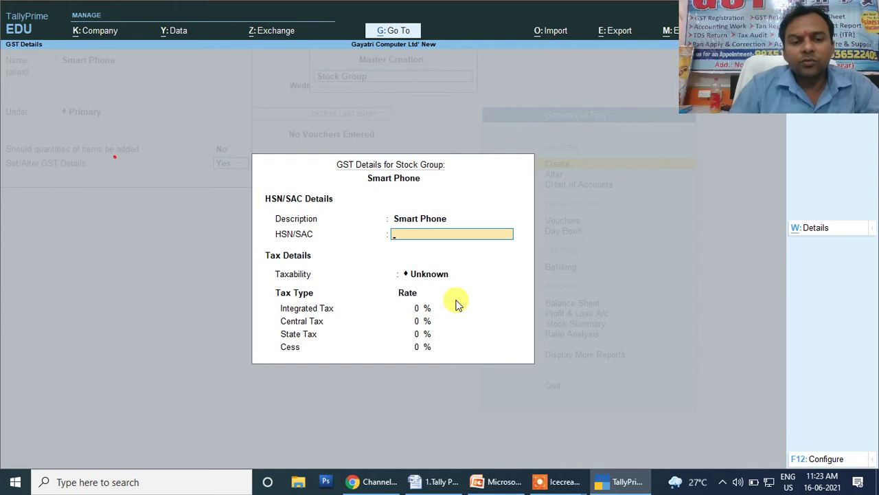
key(alt+Tab)
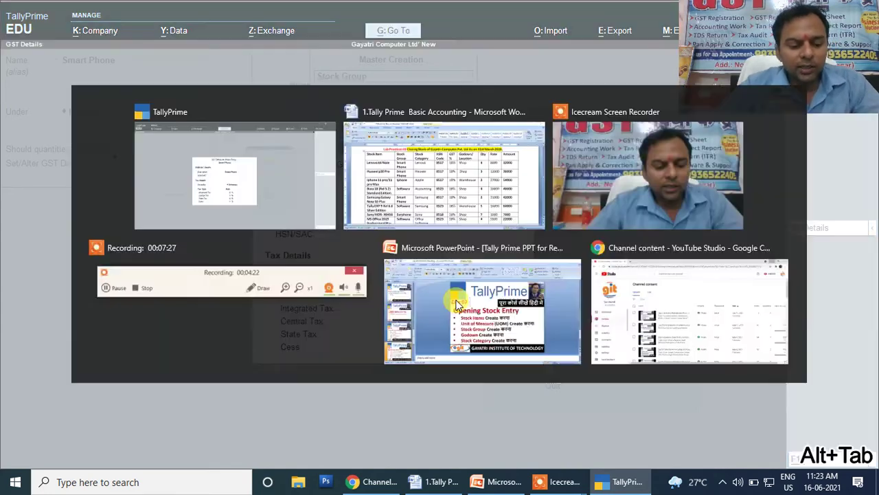
click(407, 179)
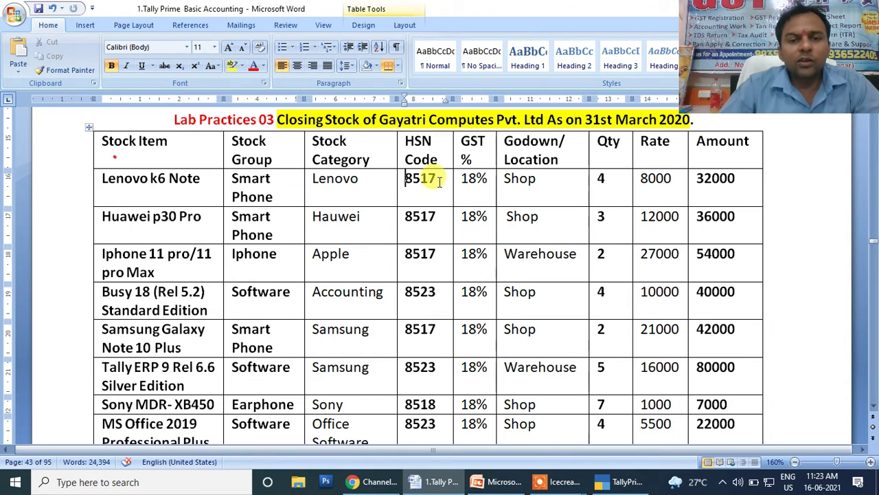
key(alt+Tab)
text(8517)
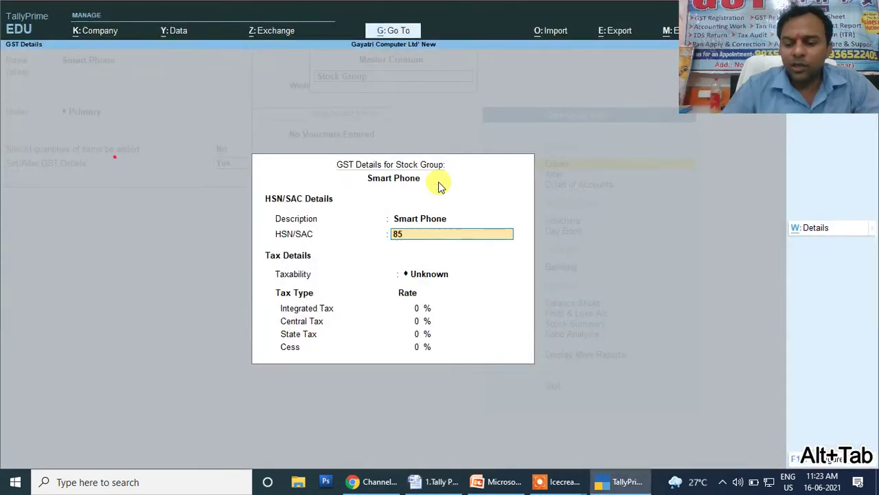
key(Return)
Set the Smart Phone group's taxability to Taxable and its integrated tax rate to 18%, as given in the Word table.
key(Down)
key(Down)
key(Down)
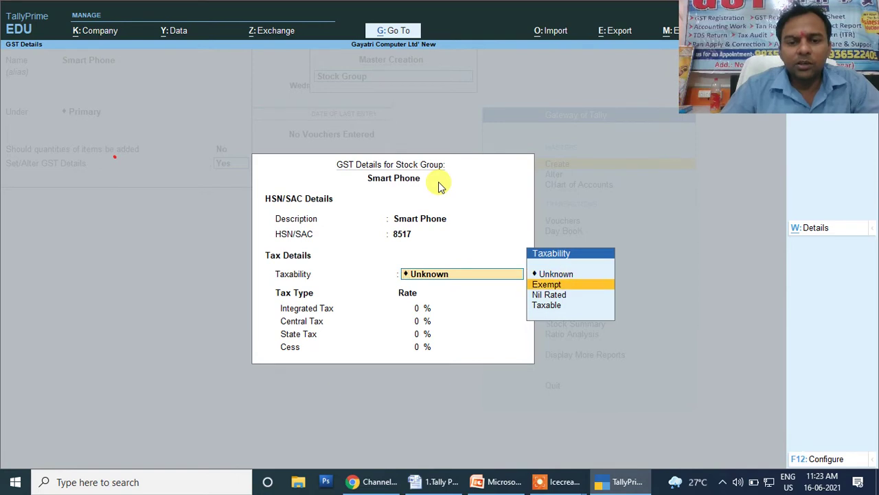
key(Return)
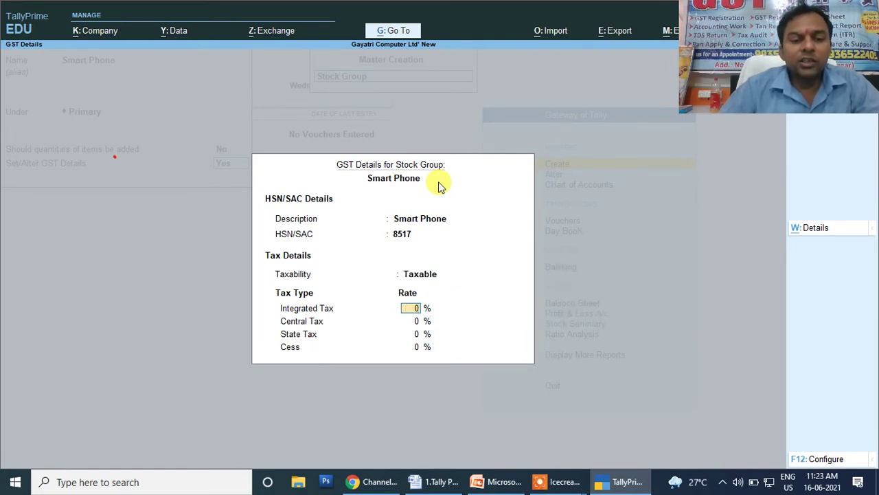
key(alt+Tab)
click(440, 182)
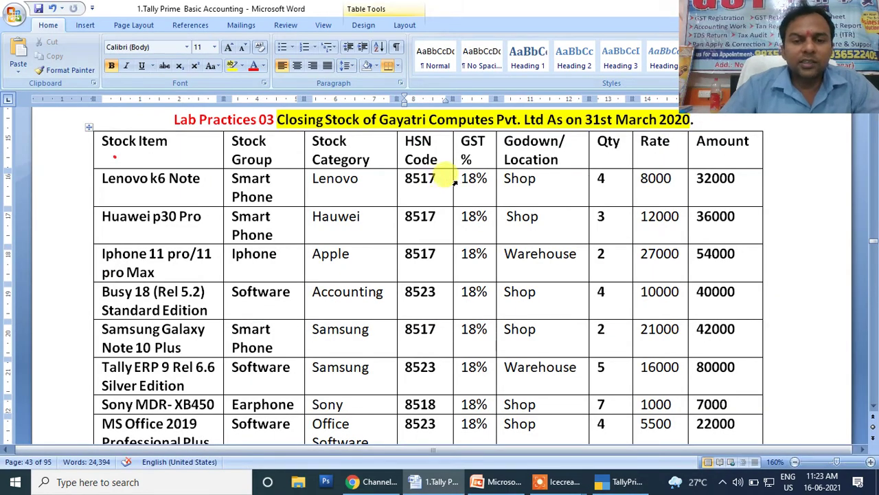
key(alt+Tab)
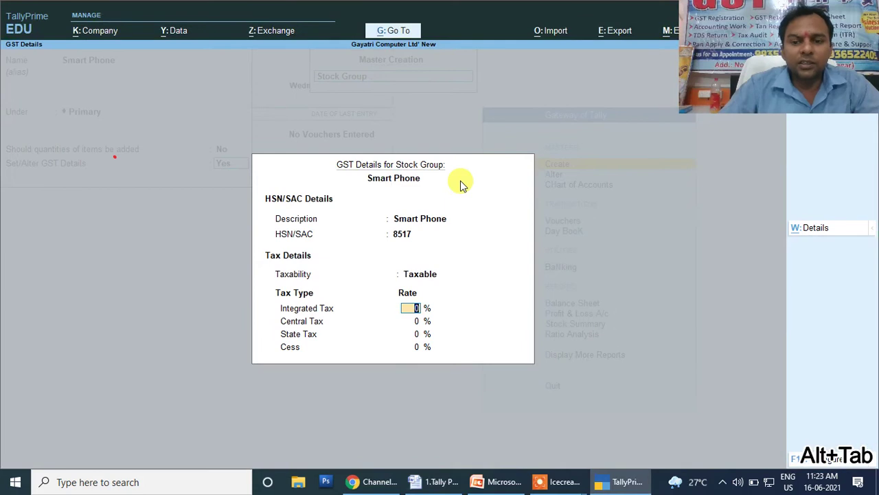
text(18)
key(Return)
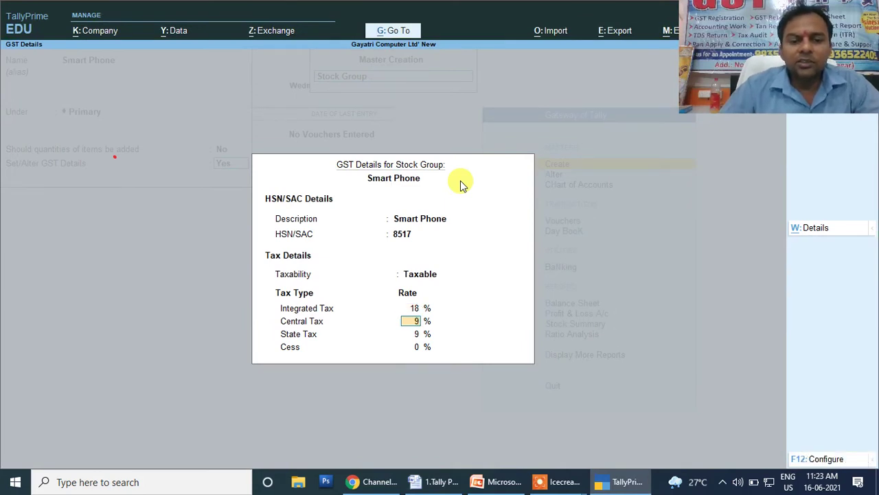
Accept central and state tax at 9% each with cess at 0%, and save the Smart Phone stock group.
key(Return)
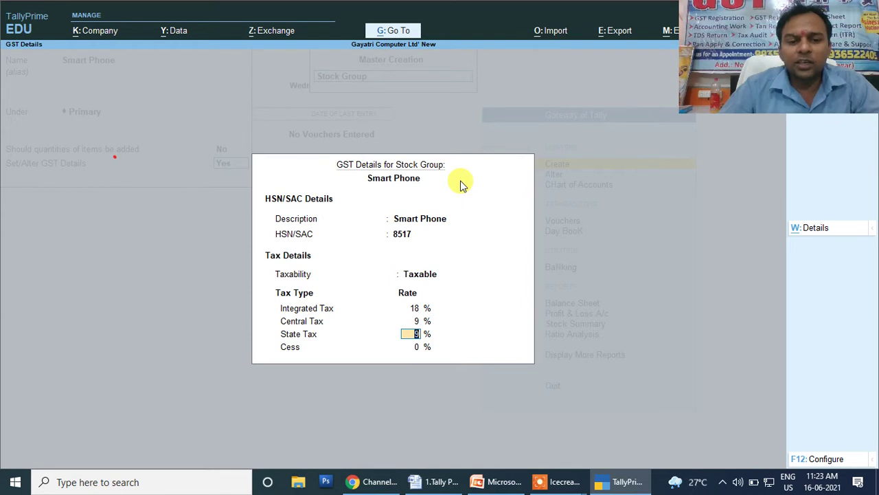
key(Return)
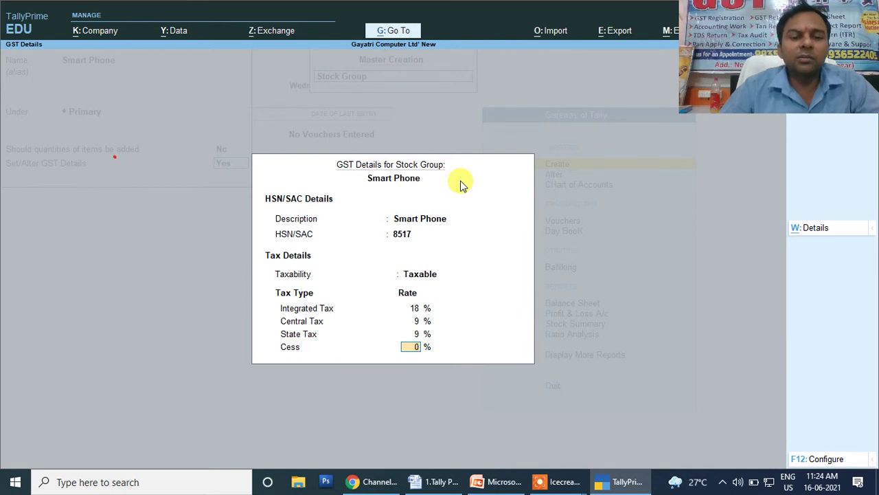
key(Return)
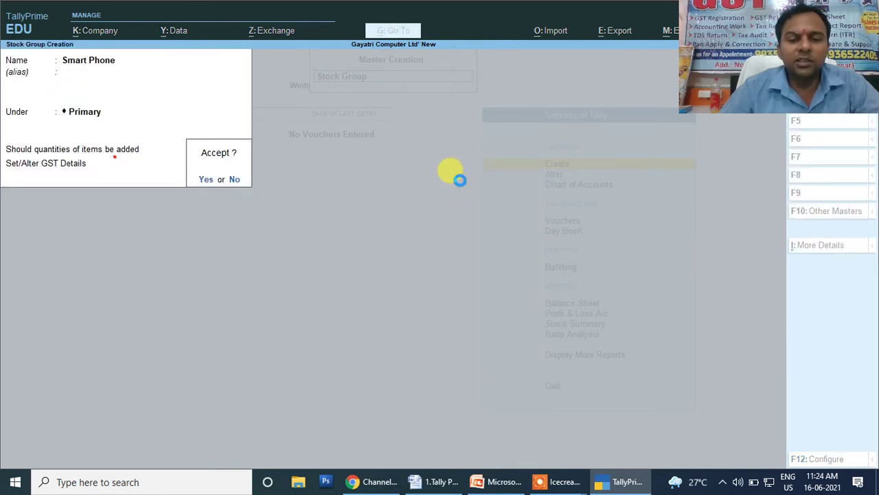
key(Return)
Switch to the Word document and copy the stock group name Iphone from the Iphone 11 pro row.
key(alt+Tab)
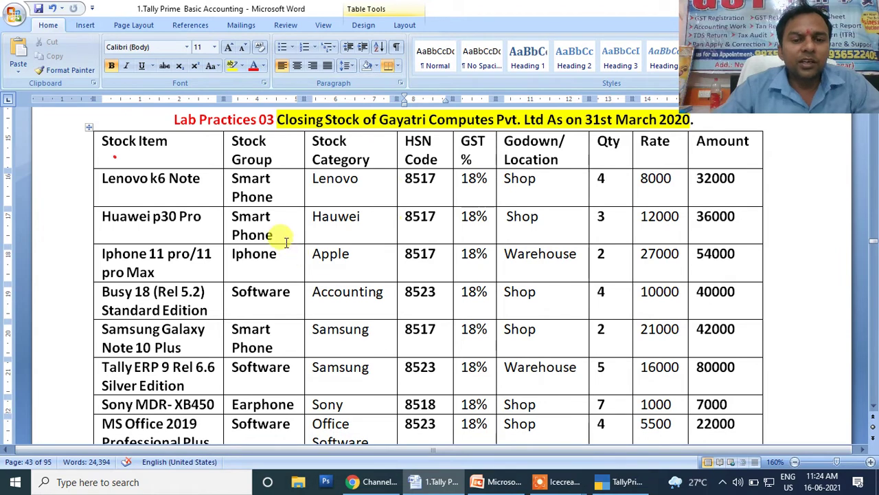
drag(275, 235, 232, 217)
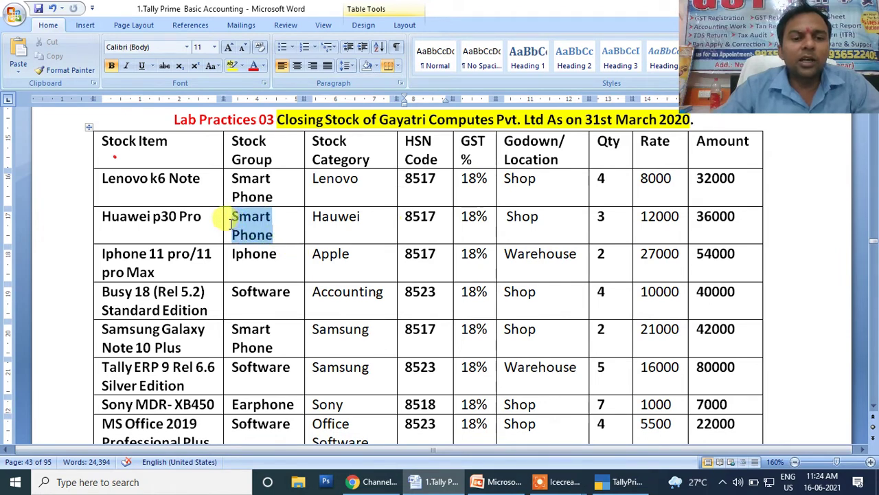
click(283, 236)
drag(273, 198, 234, 182)
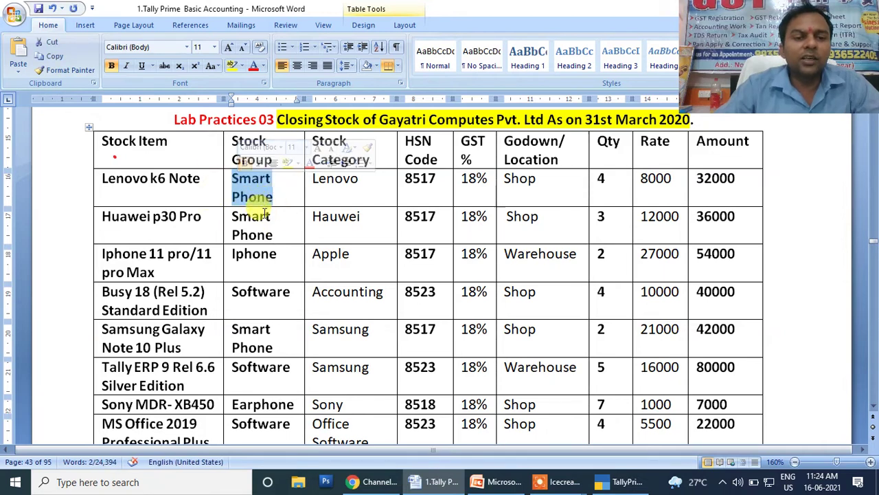
drag(282, 253, 225, 254)
right_click(251, 253)
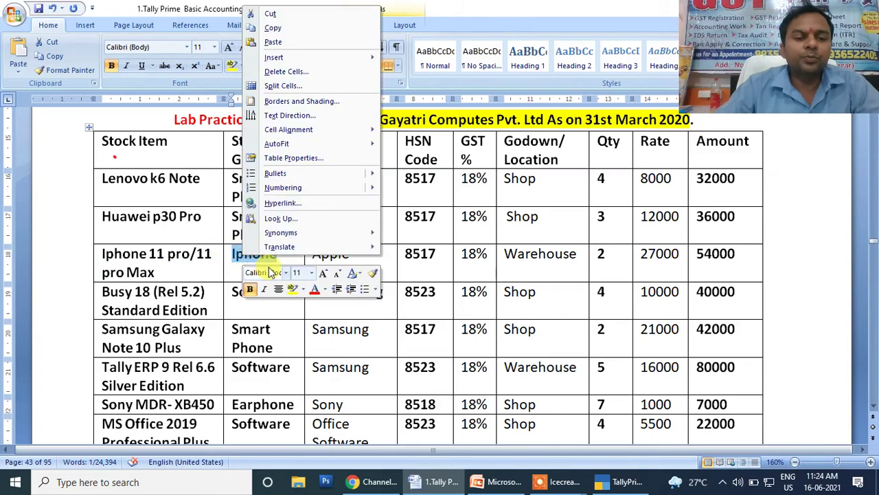
click(274, 32)
Switch to TallyPrime and name the new stock group Iphone, keeping it under Primary and enabling its GST details.
click(620, 484)
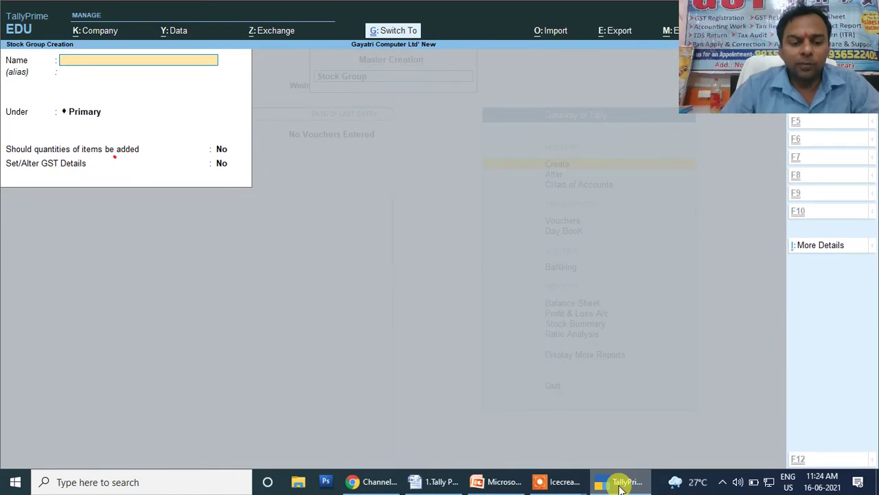
key(ctrl+v)
key(Return)
key(Return)
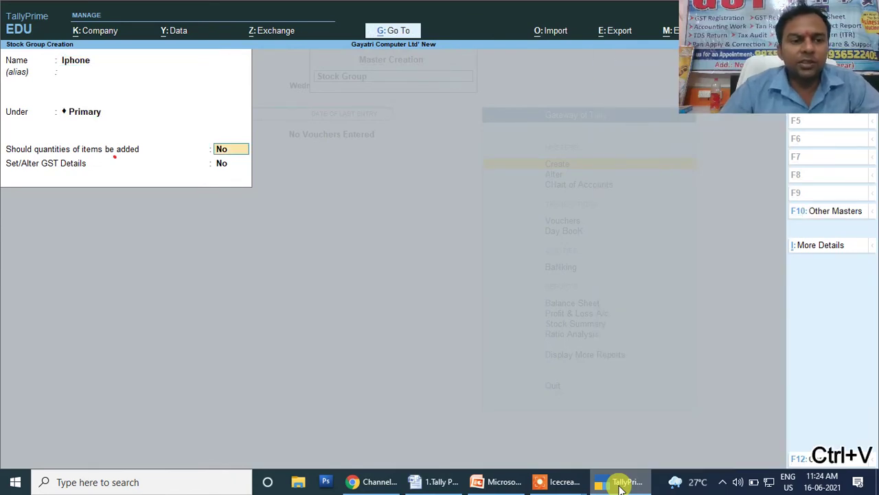
key(Return)
text(y)
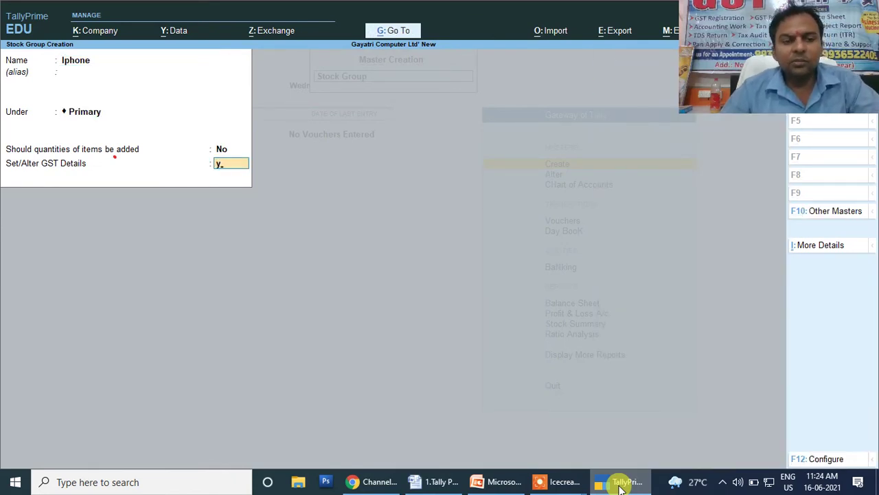
key(Return)
Look up the Iphone HSN code in the Word table and enter GST description I Phone with HSN/SAC 8517 in TallyPrime.
key(alt+Tab)
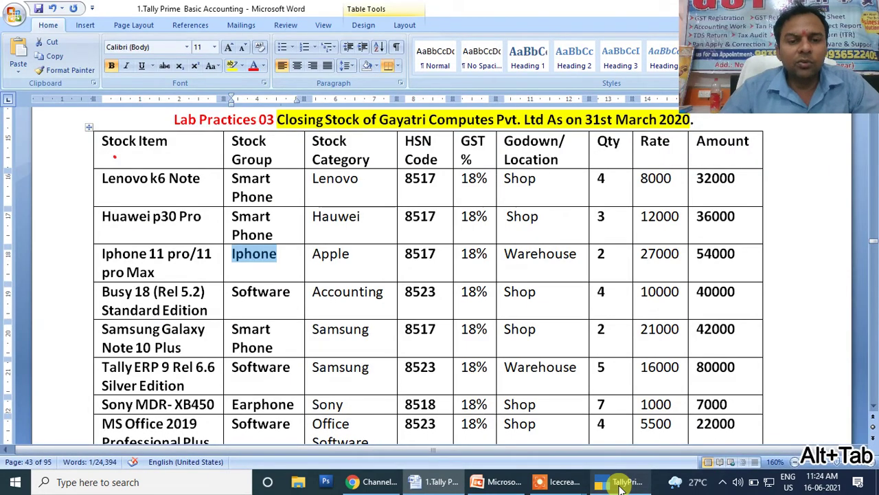
key(alt+Tab)
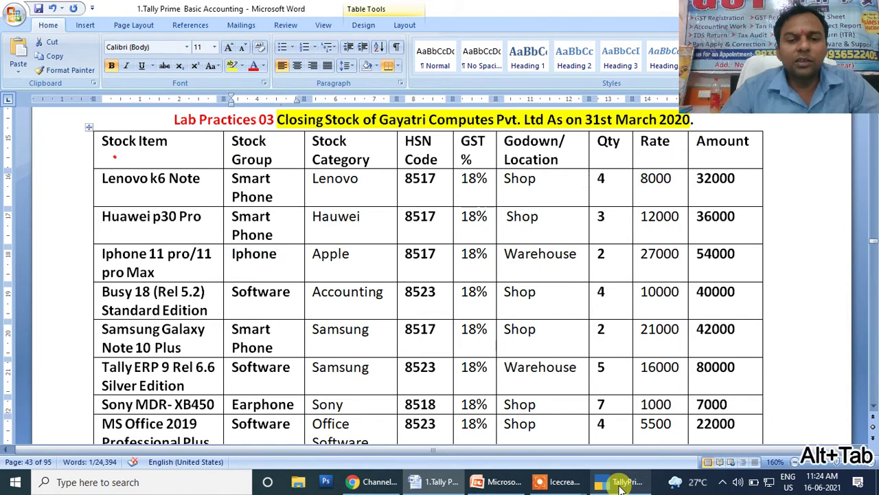
text(I)
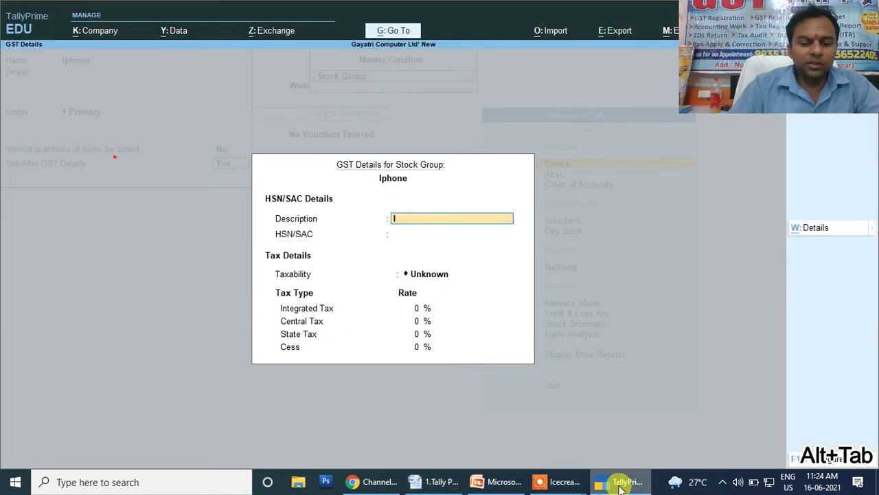
text( Phone)
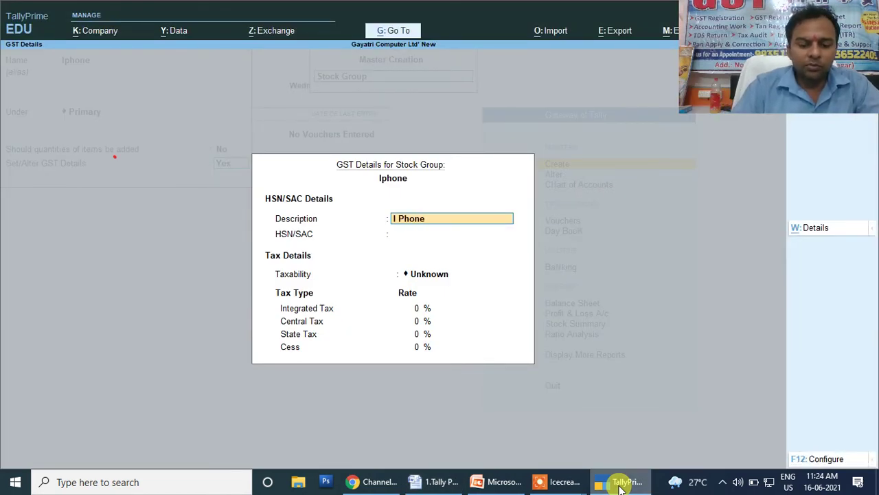
key(Return)
text(8517)
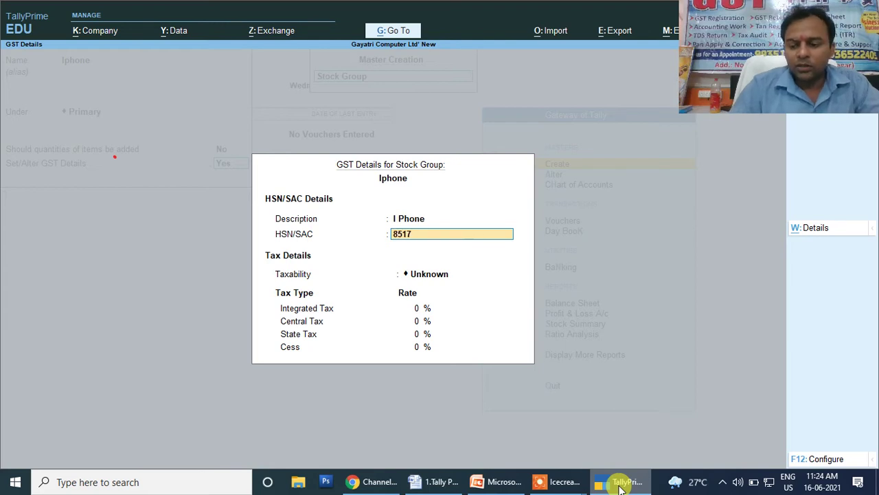
Set the Iphone group's taxability to Taxable, complete its tax rates, and save the stock group.
key(Return)
key(Down)
key(Down)
key(Down)
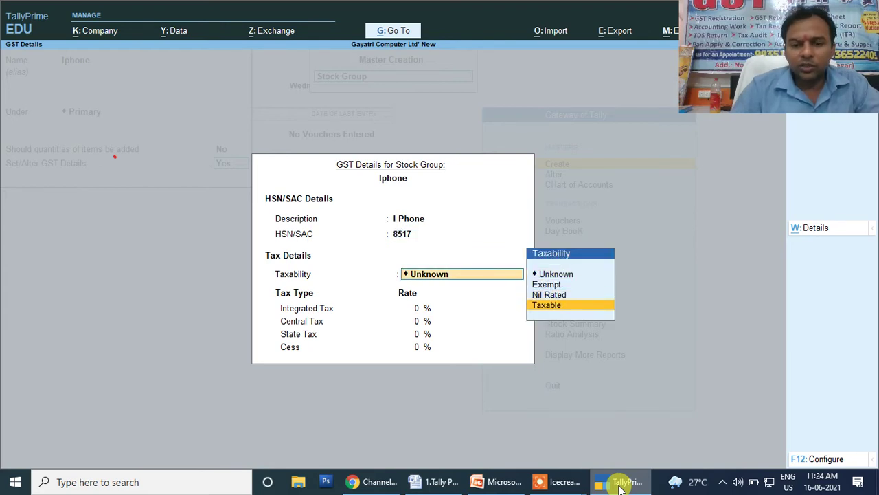
key(Return)
key(Return)
key(Return)
key(Return)
key(Return)
key(Return)
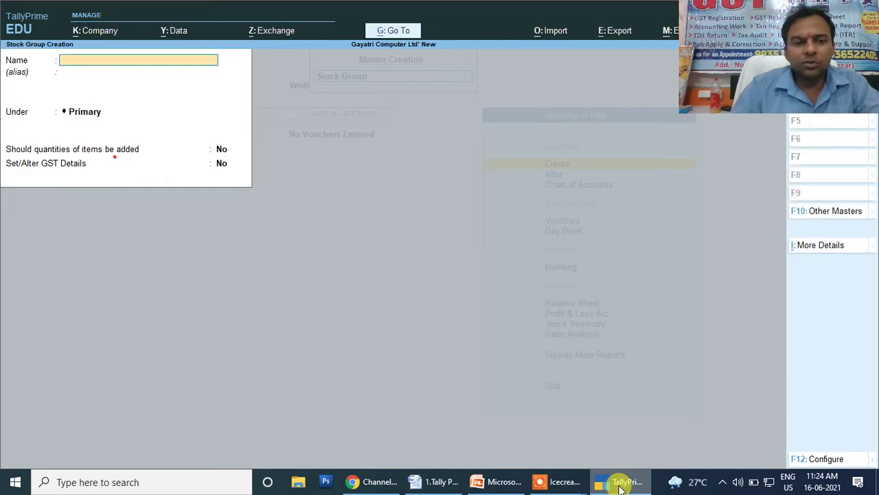
Check the next stock group in the Word table and name the new TallyPrime group Software, keeping it under Primary and enabling GST details.
key(alt+Tab)
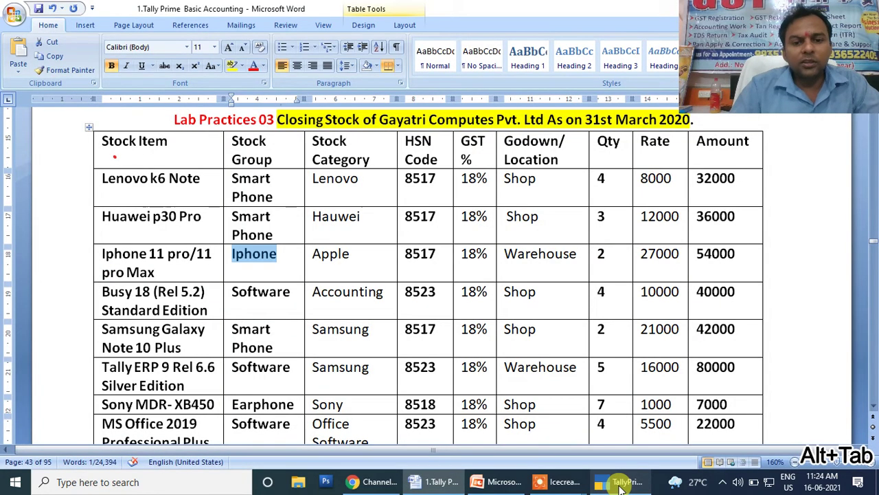
click(621, 484)
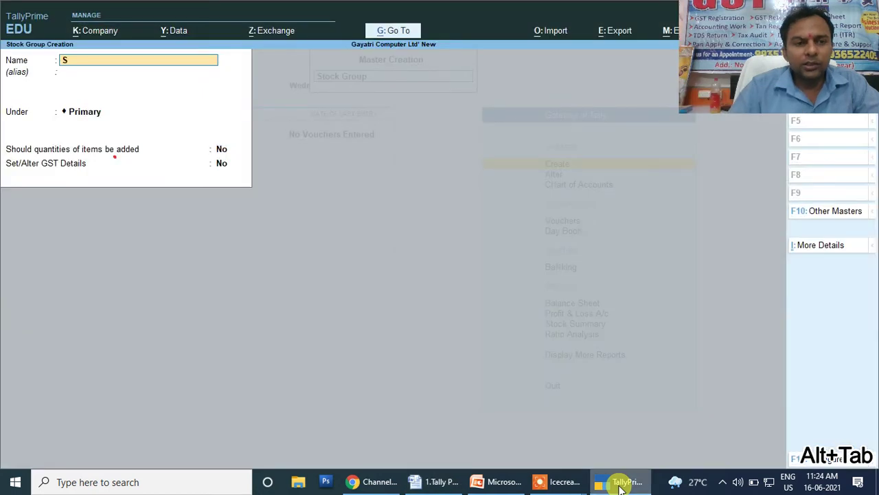
text(Softwar)
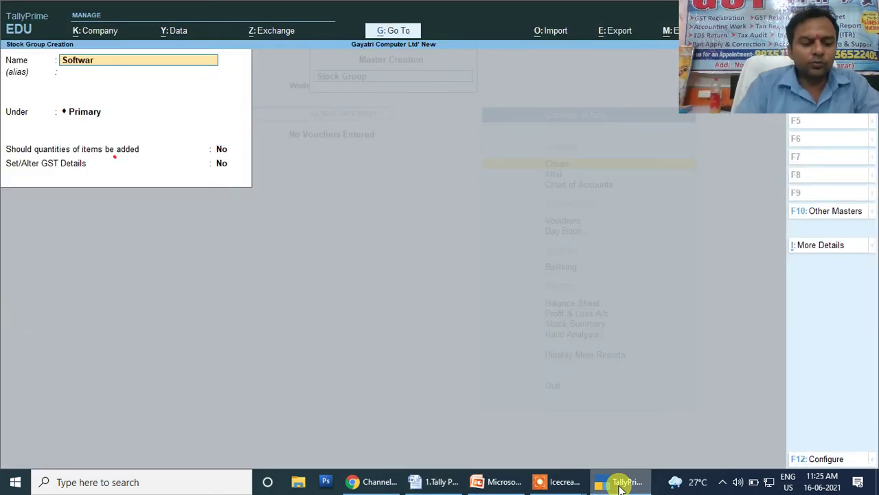
text(e)
key(Return)
key(Return)
key(Return)
key(Return)
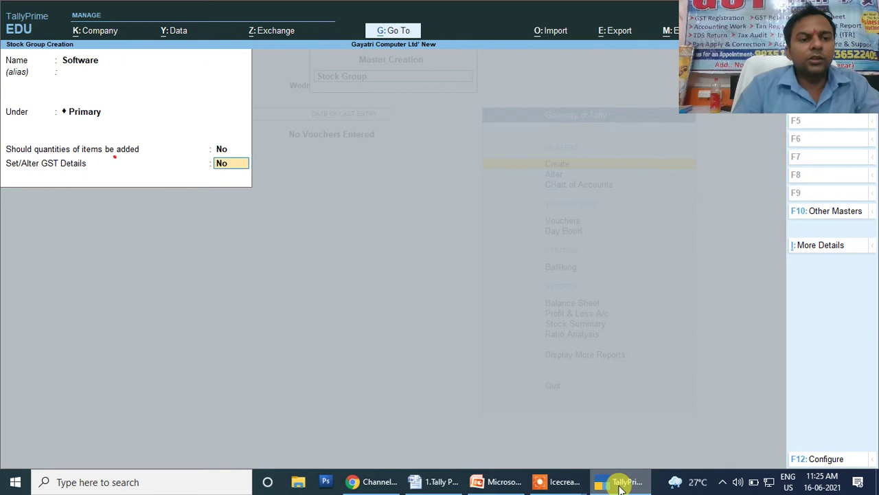
key(y)
key(Return)
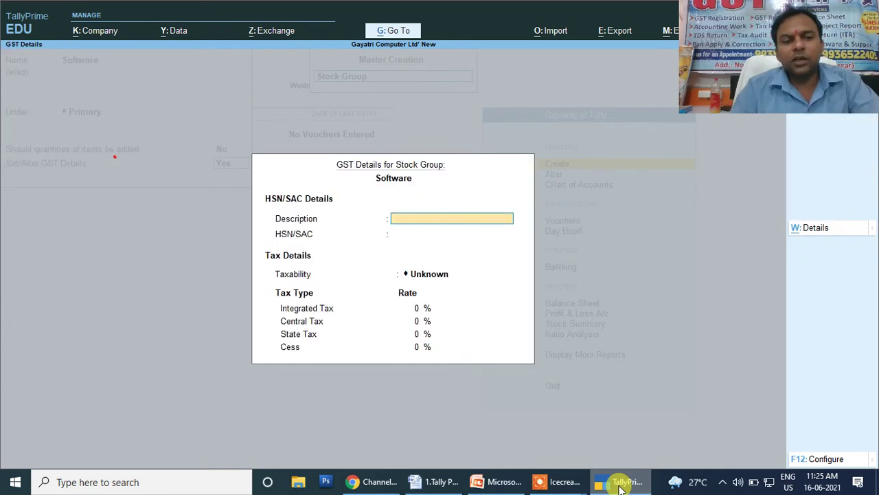
Enter Software as the GST description and 8523 as the HSN/SAC code, as listed in the Word table.
text(Software)
key(Return)
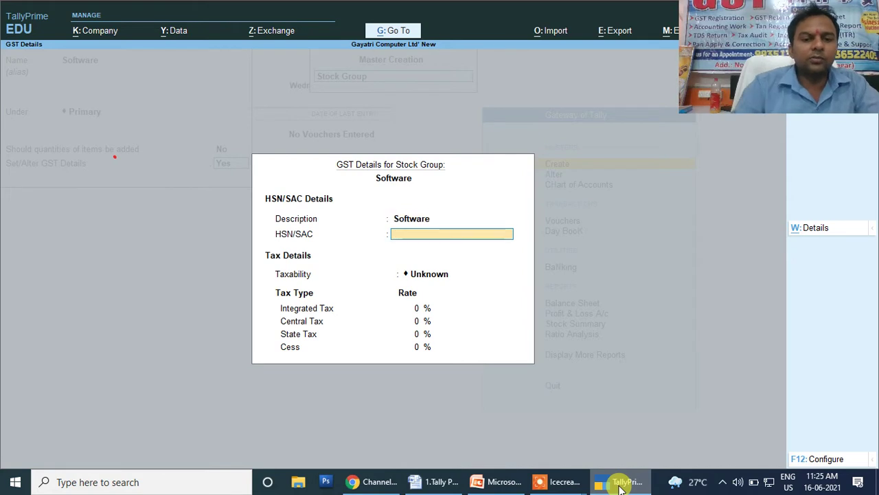
key(alt+Tab)
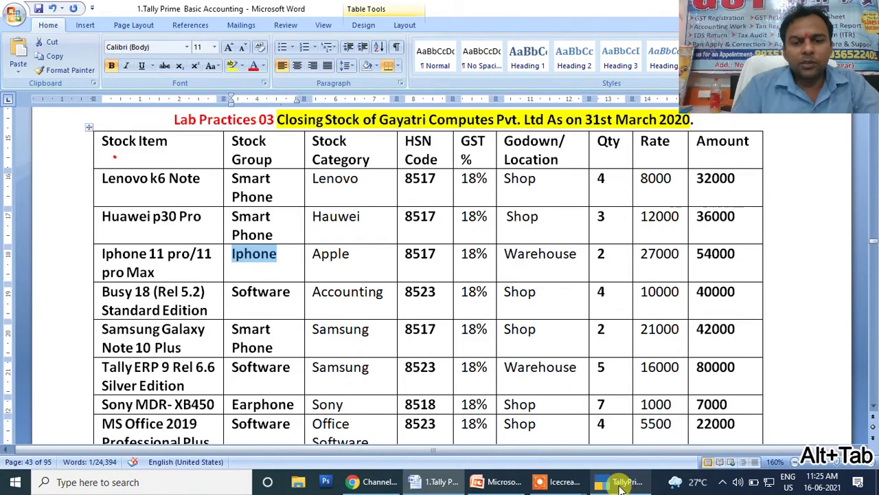
key(alt+Tab)
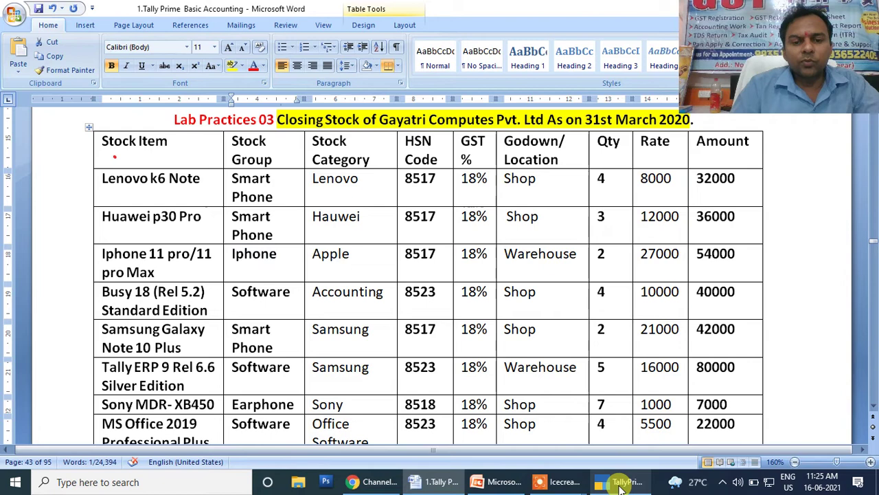
key(Return)
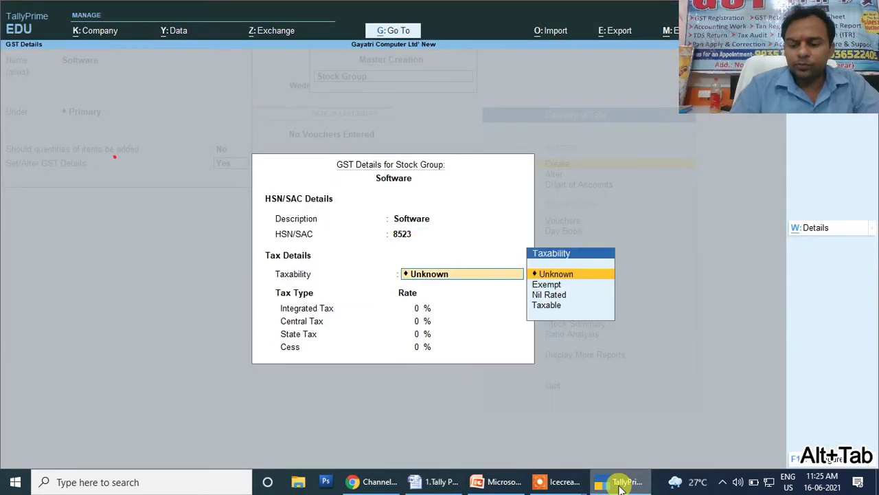
Set the Software group's taxability to Taxable and switch to the Word table to check its GST rate.
key(Down)
key(Down)
key(Down)
key(Return)
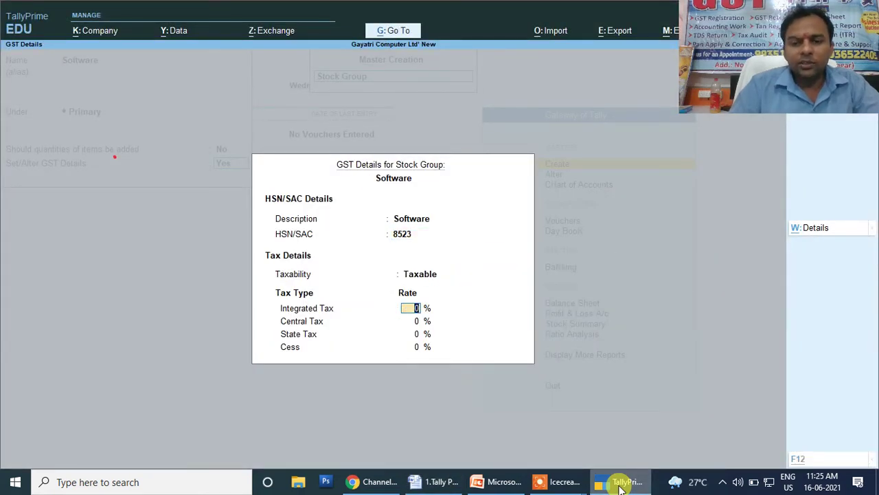
key(alt+Tab)
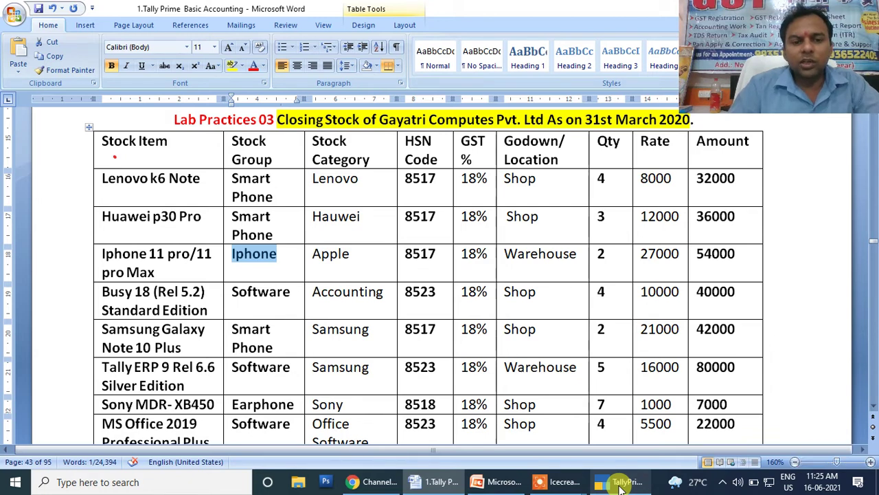
Switch to TallyPrime, complete the Software group's tax rates using the table's 18% GST, and save the stock group.
key(alt+Tab)
key(Return)
key(Return)
key(Return)
key(Return)
key(Return)
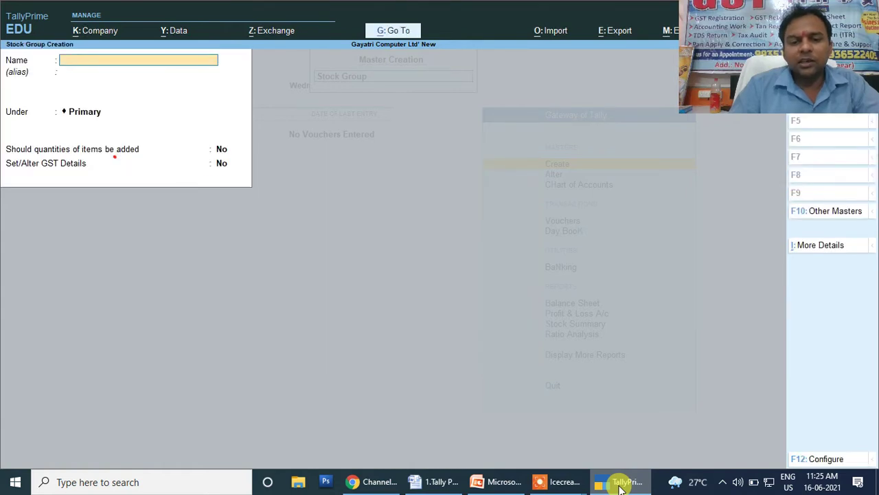
Switch to the Word document, review the stock groups already created, and copy the group name Earphone from the Sony MDR-XB450 row.
click(448, 481)
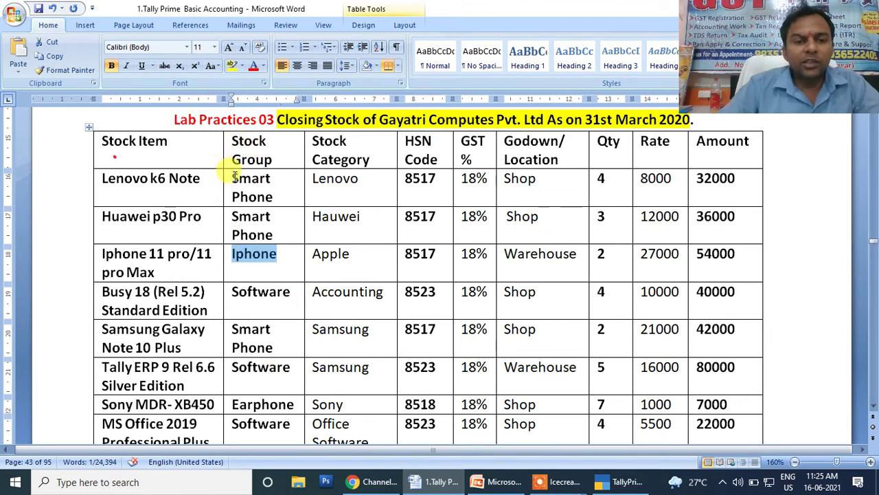
drag(233, 176, 273, 198)
drag(232, 254, 252, 254)
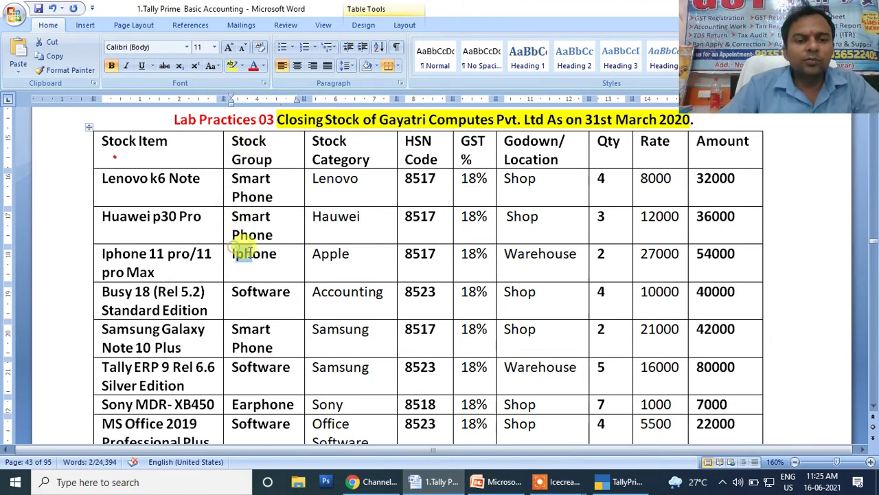
drag(247, 294, 288, 294)
scroll(275, 295, down, 3)
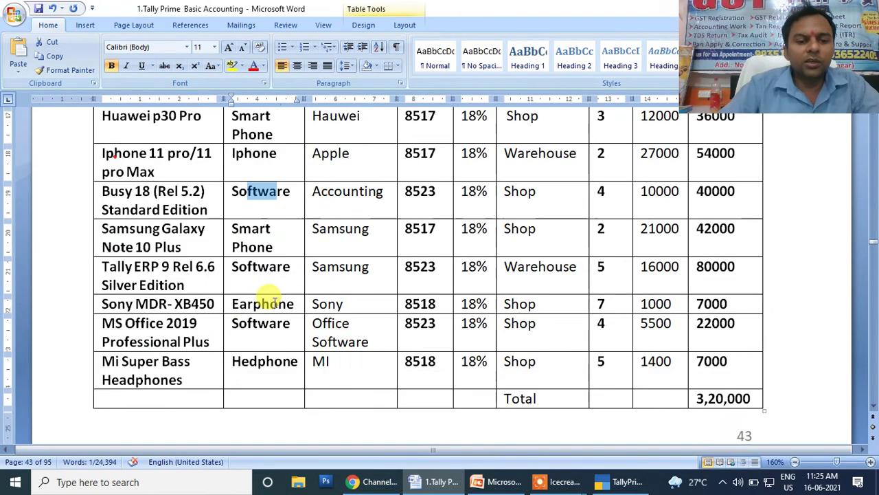
drag(232, 304, 295, 305)
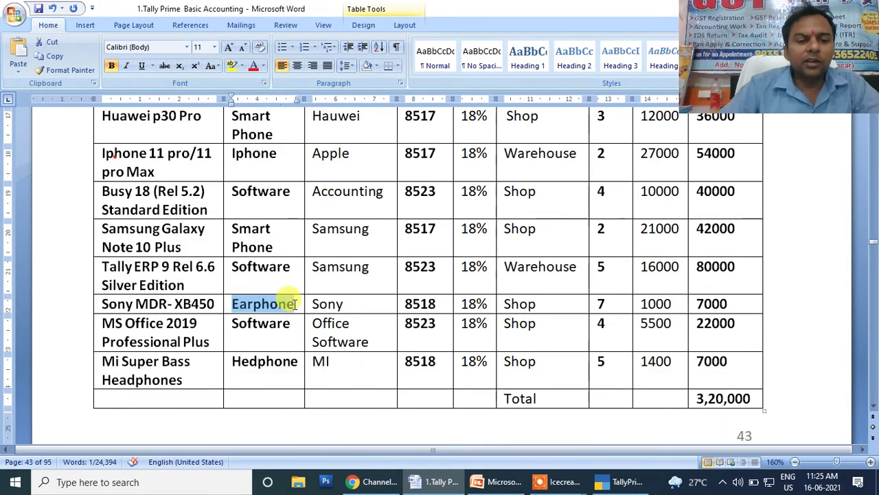
key(ctrl+c)
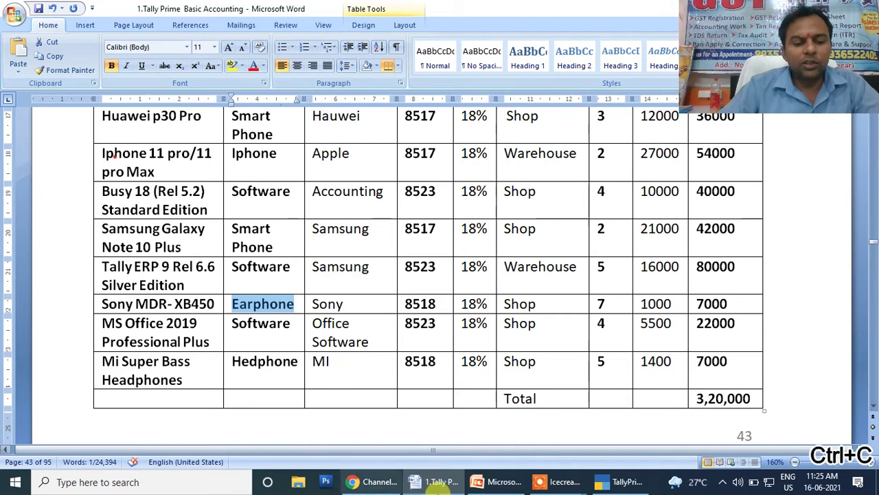
Switch to TallyPrime and name the new stock group Earphone, keeping it under Primary and enabling its GST details.
click(616, 485)
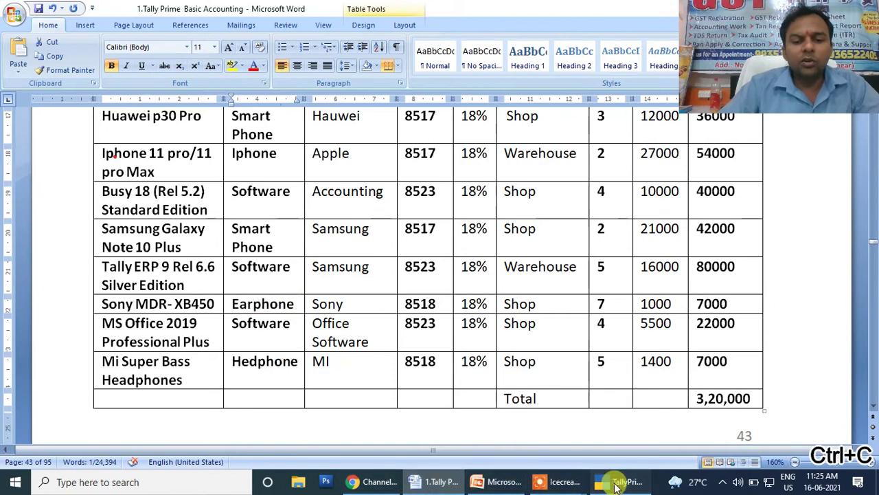
key(ctrl+v)
key(Return)
key(Return)
key(Return)
key(Return)
text(y)
key(Return)
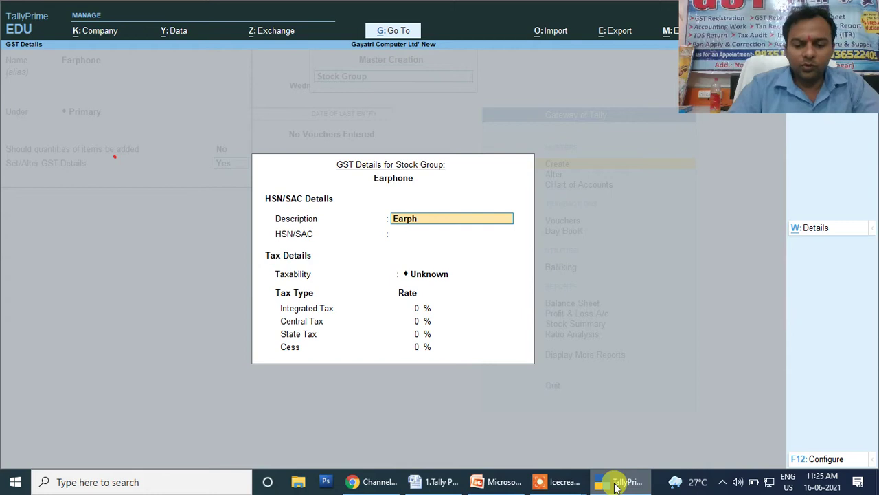
Enter Earphone as the GST description and 8518 as the HSN/SAC code, checking the code in the Word table.
key(Return)
key(Return)
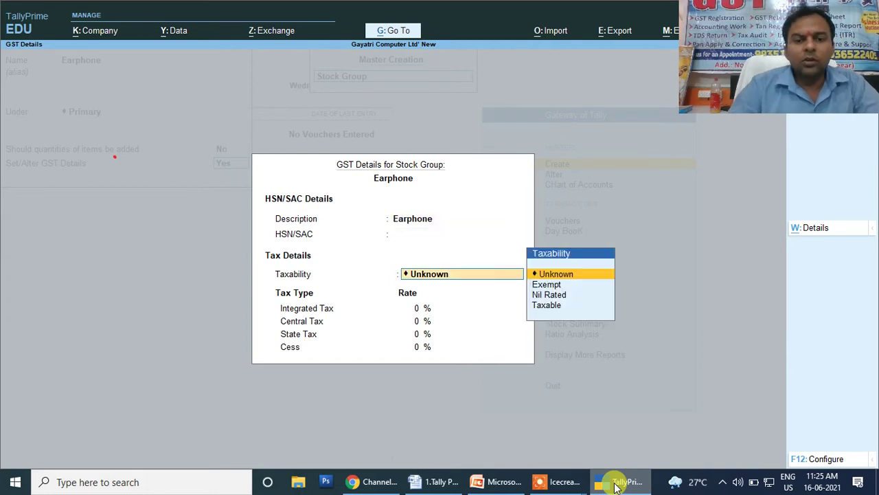
key(BackSpace)
key(alt+Tab)
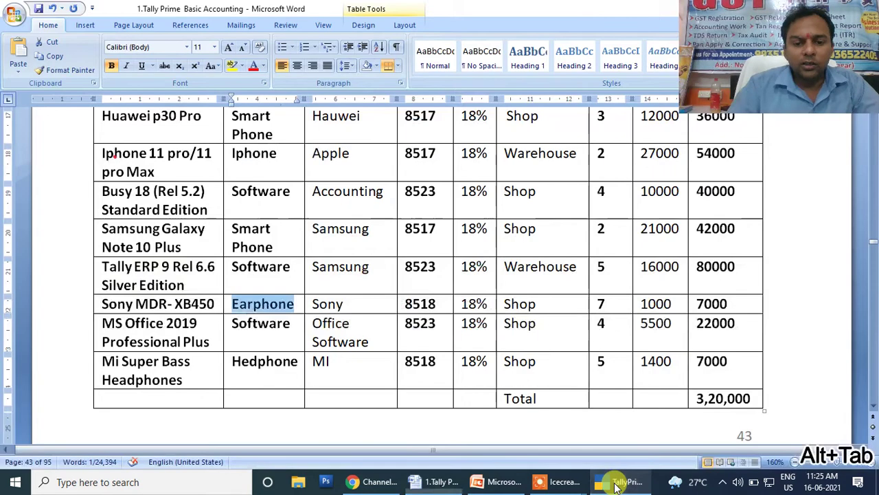
click(616, 486)
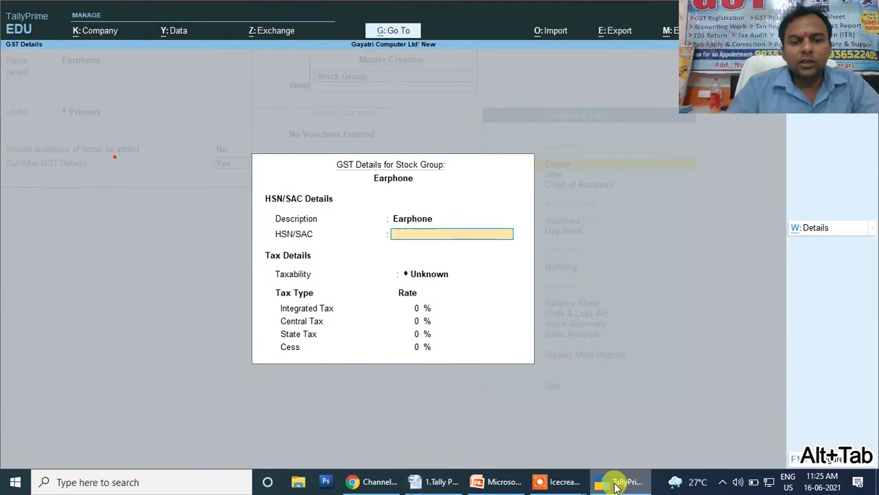
text(8518)
key(Return)
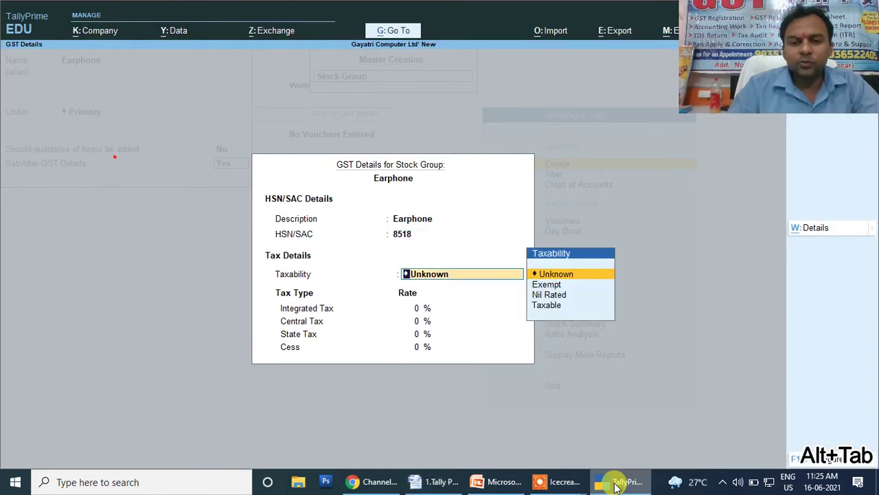
Set the Earphone group's taxability to Taxable and its integrated tax rate to 18%, as given in the Word table.
key(Down)
key(Down)
key(Down)
key(Return)
key(alt+Tab)
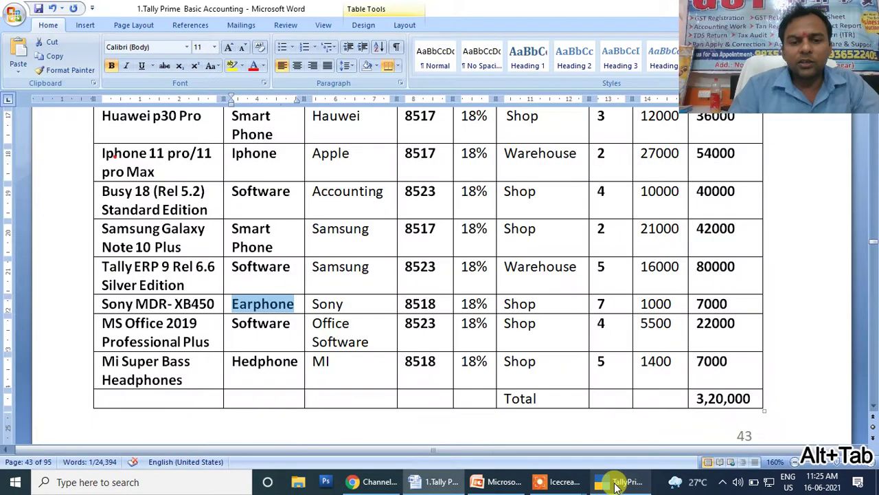
click(616, 486)
text(18)
Accept central and state tax at 9% each with cess at 0%, and save the Earphone stock group.
key(Return)
key(Return)
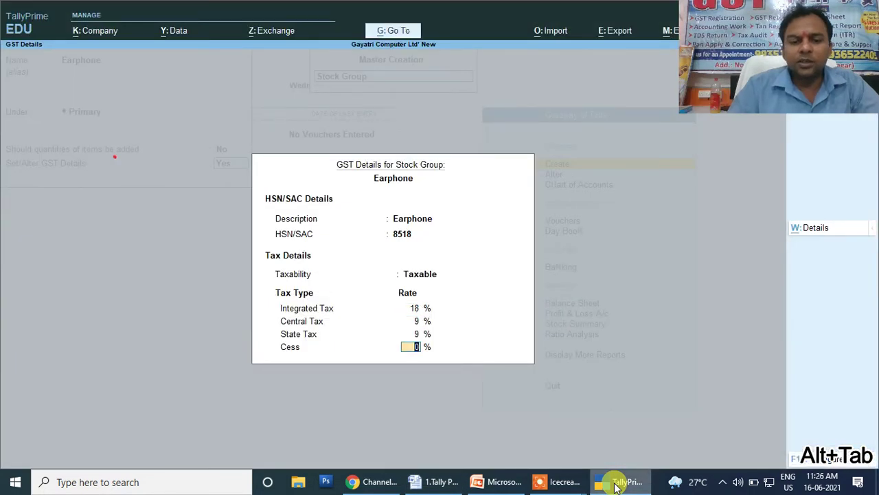
key(Return)
key(Return)
Check the next stock group in the Word table, then in TallyPrime name the group HeadPhone under Primary and enable its GST details.
key(alt+Tab)
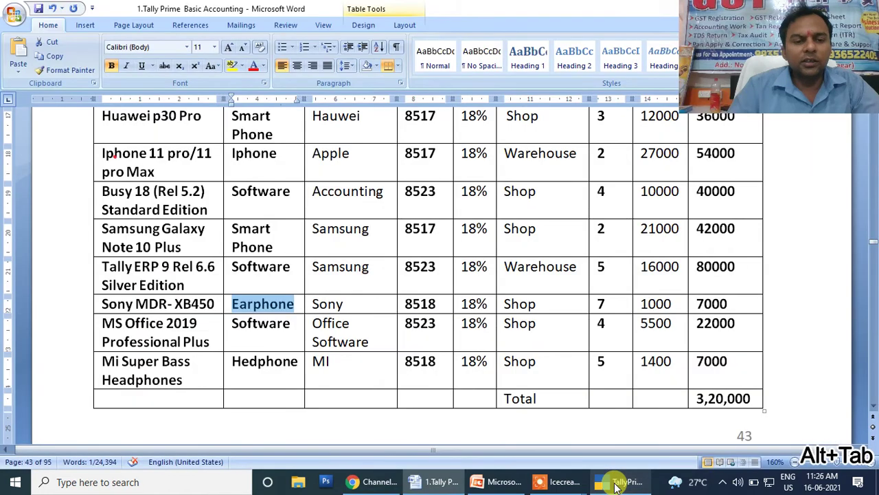
click(617, 485)
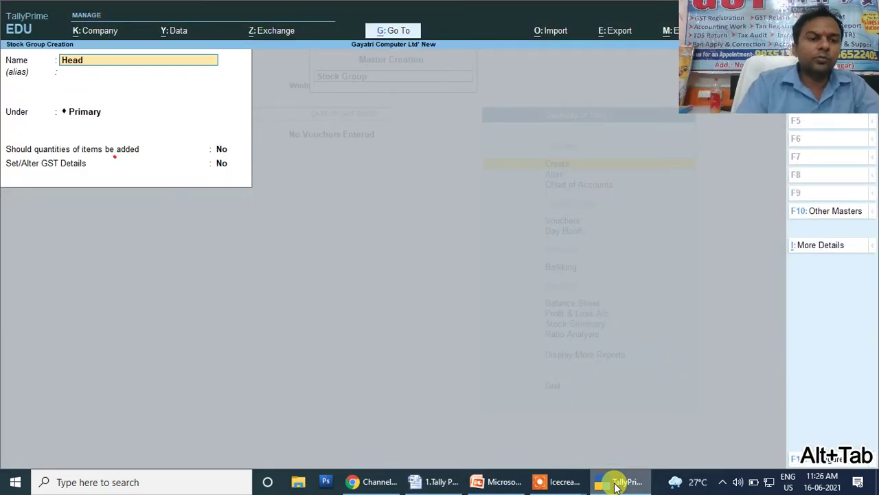
text(Head)
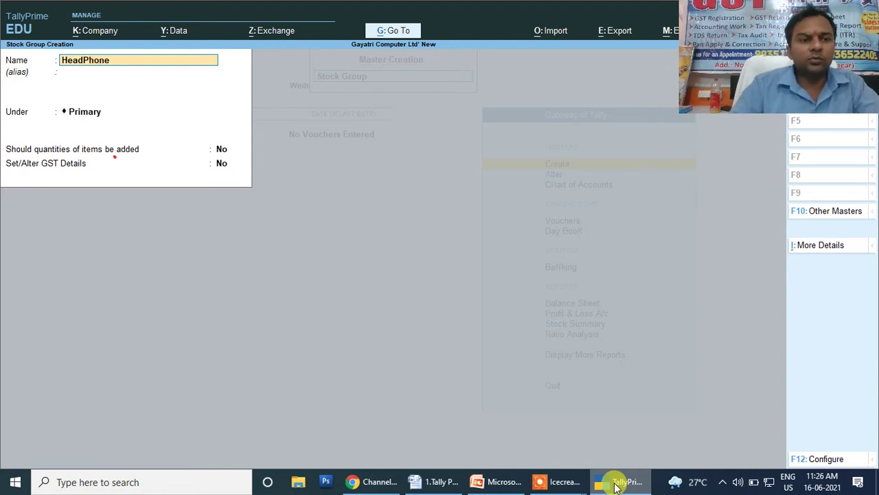
key(Return)
key(Return)
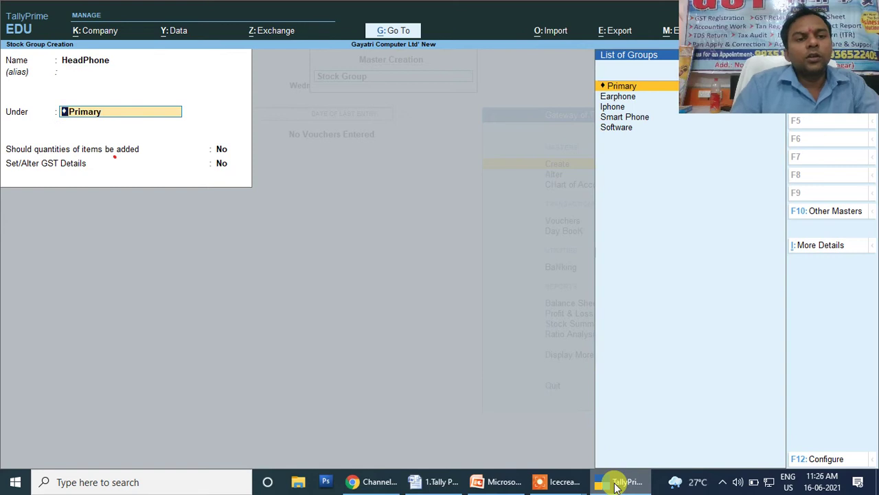
key(Return)
key(Return)
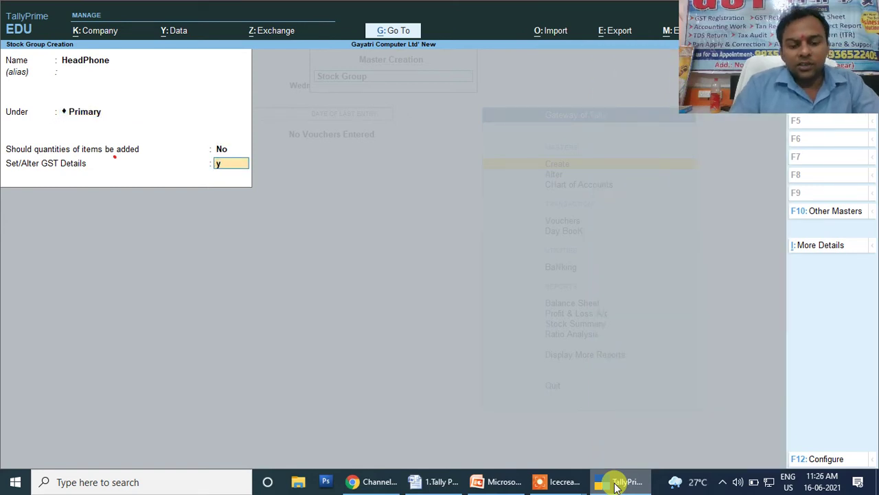
text(y)
key(Return)
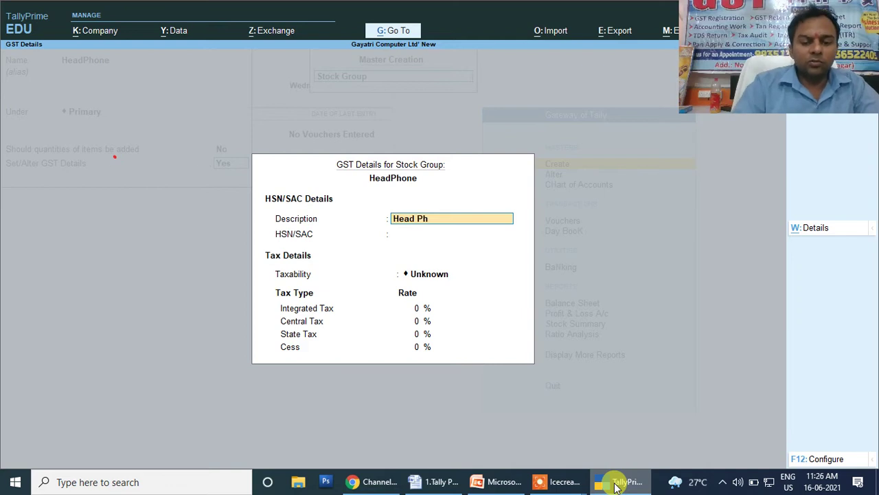
Enter Head Phone as the GST description and 8518 as the HSN/SAC code, checking the code in the Word table.
key(Return)
key(Return)
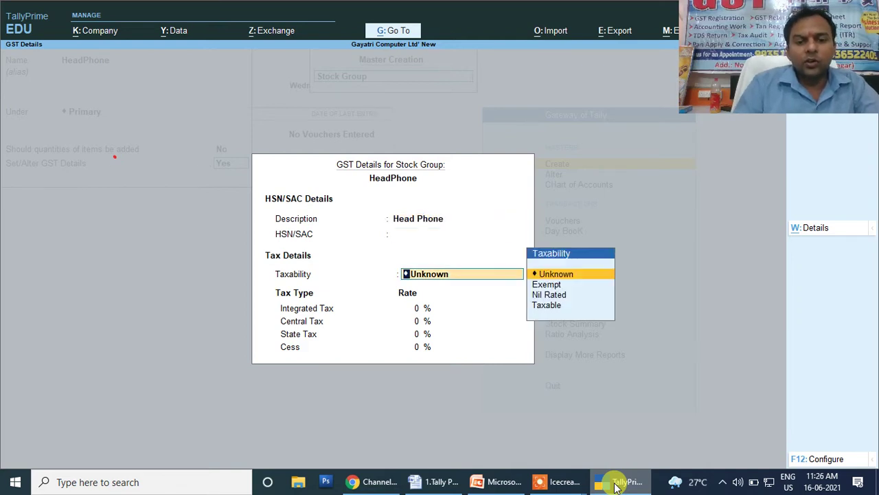
key(BackSpace)
key(alt+Tab)
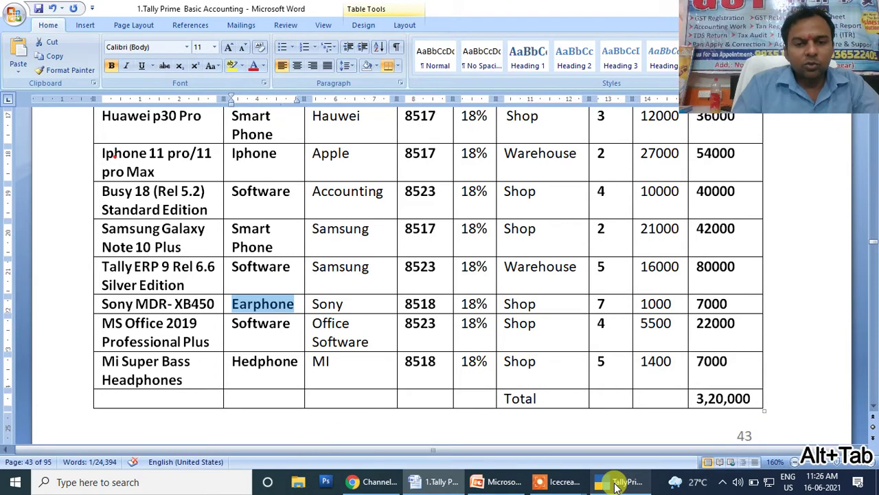
click(617, 484)
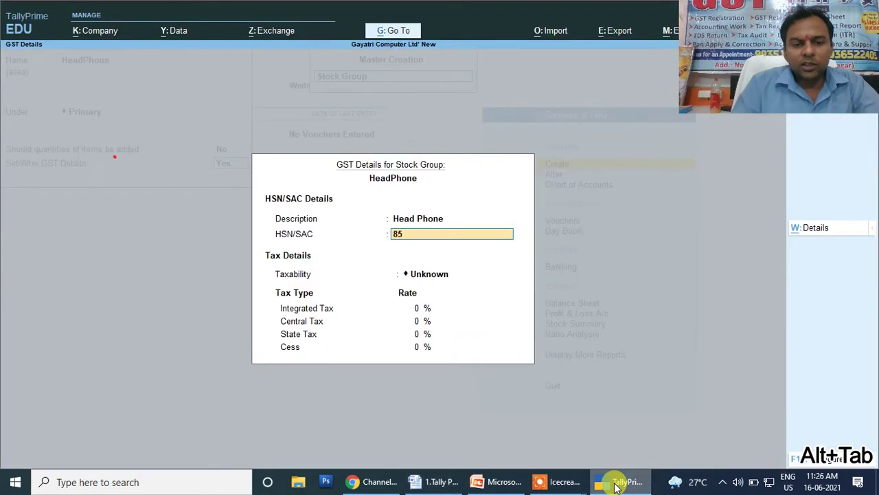
key(Return)
Set the HeadPhone group's taxability to Taxable with the 18% rate given in the Word table, and save the stock group.
key(Down)
key(Down)
key(Down)
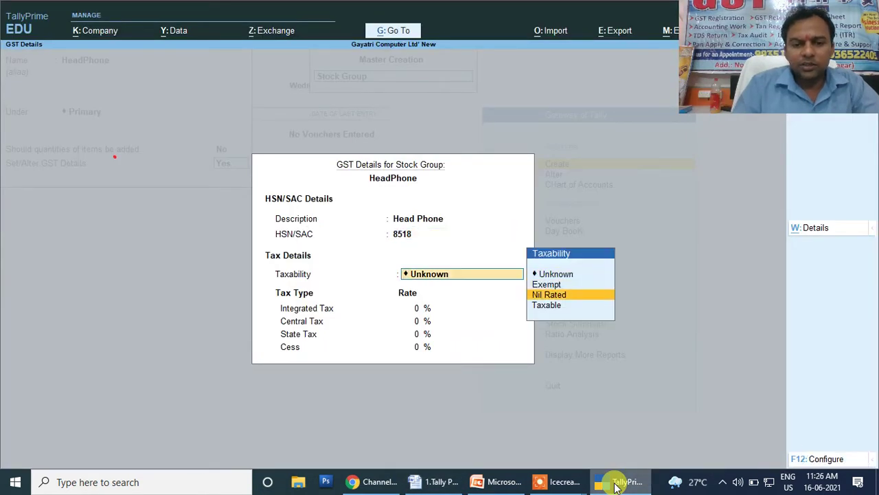
key(Return)
key(Return)
key(Return)
key(Return)
key(Return)
key(Return)
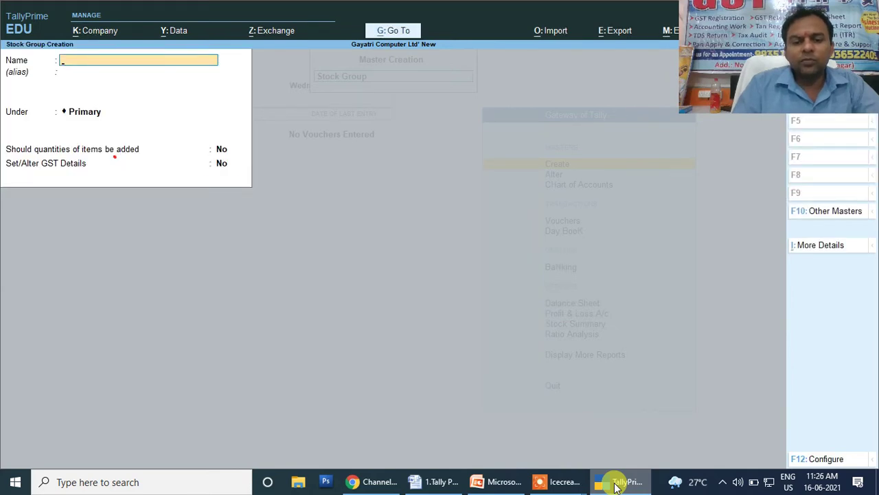
Check the Stock Category column of the Word table, then return to TallyPrime and open the Stock Category creation form.
key(alt+Tab)
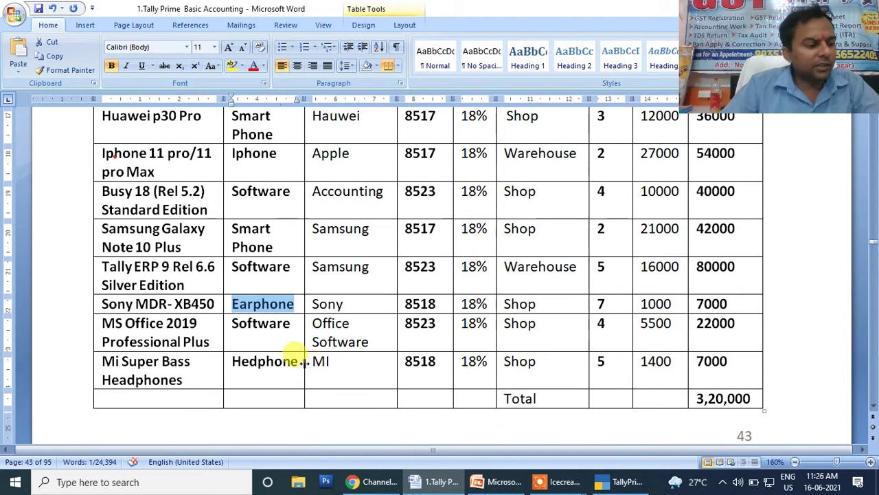
scroll(302, 361, up, 4)
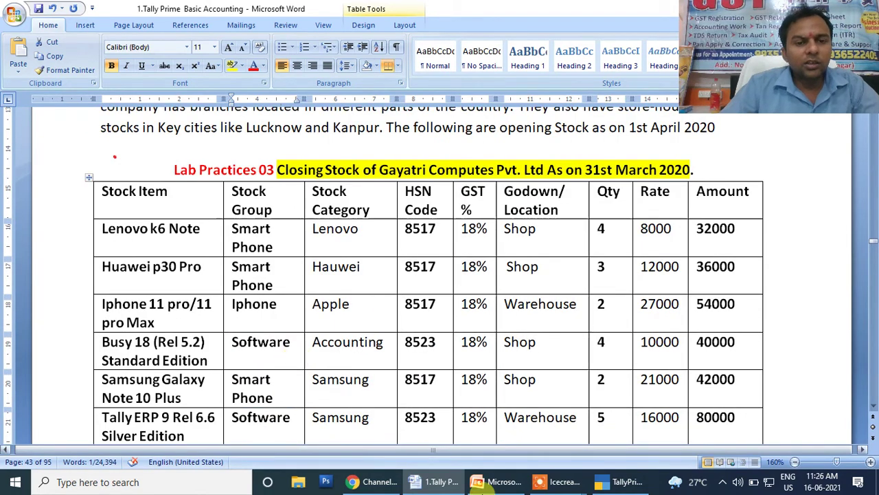
mouse_move(377, 484)
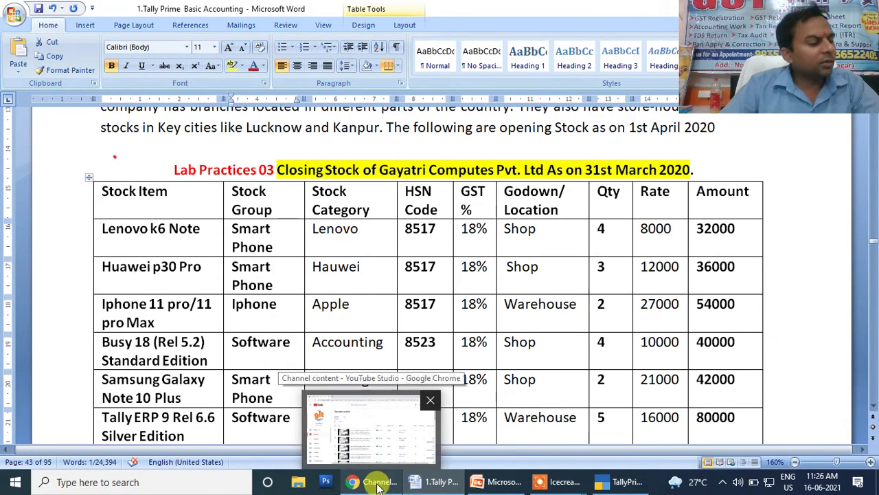
click(344, 229)
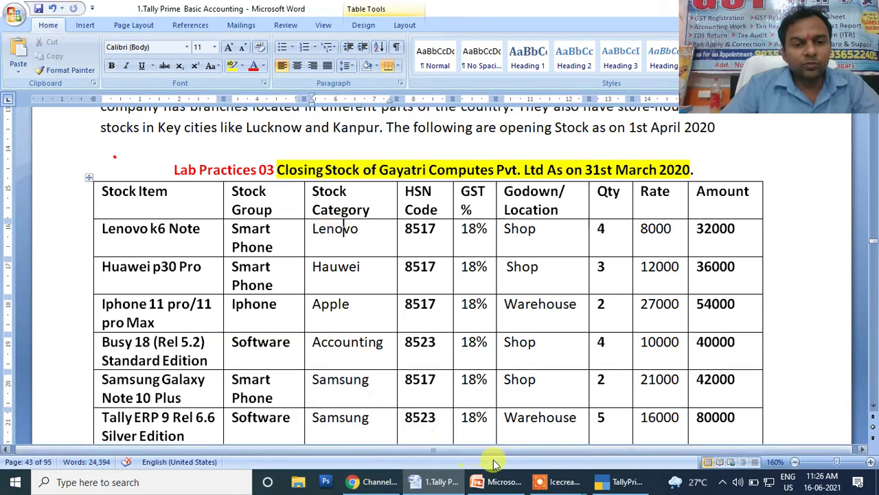
click(620, 483)
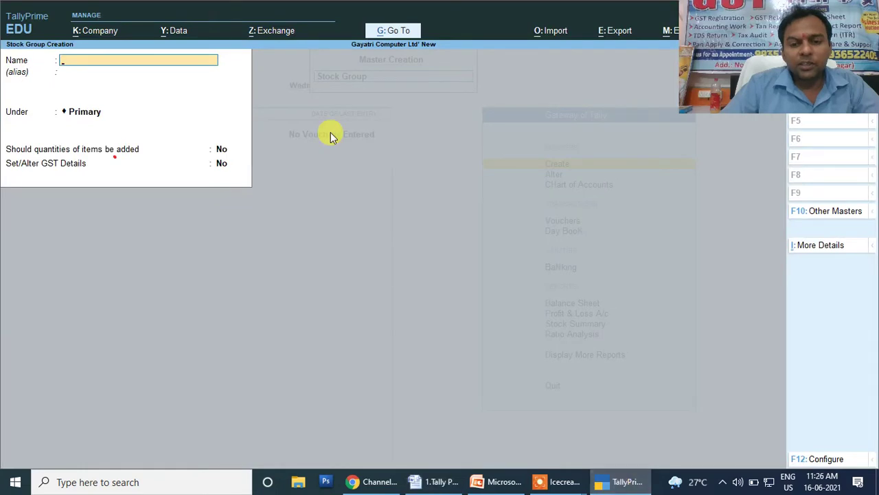
key(Escape)
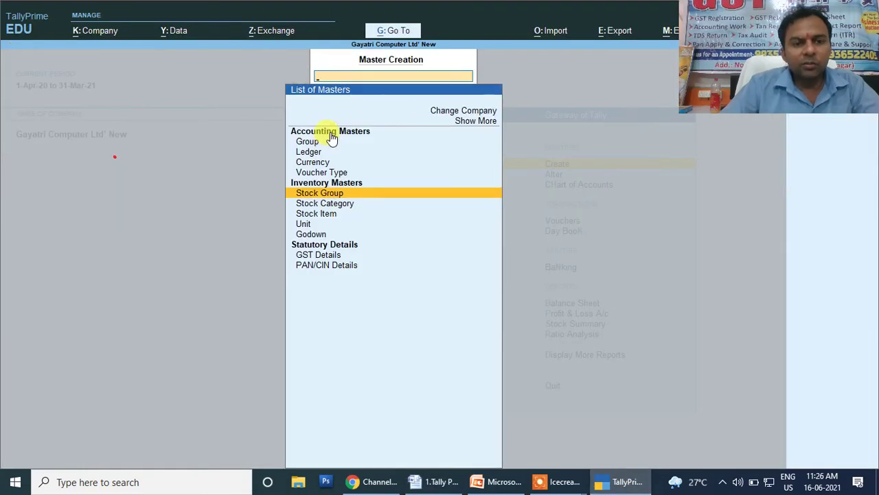
key(Down)
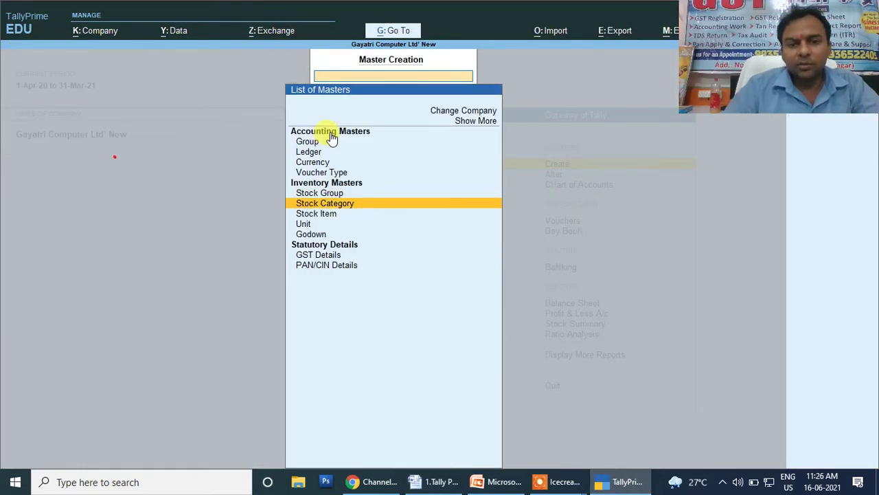
key(Return)
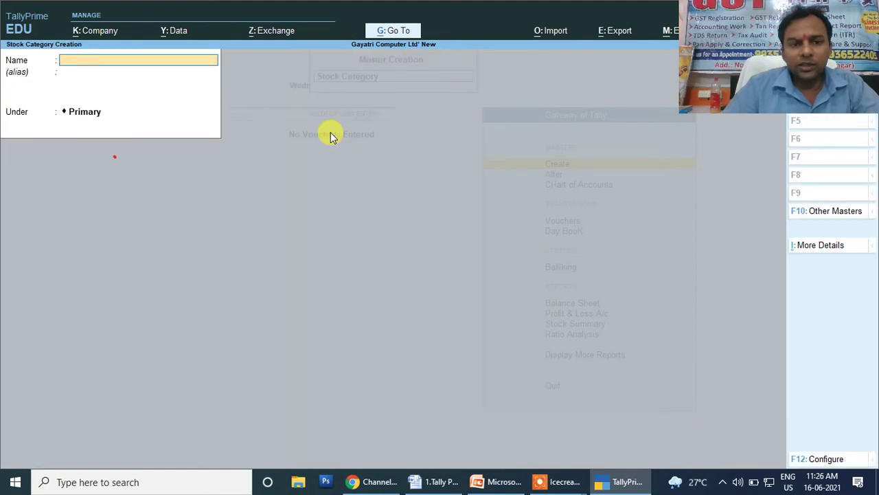
Copy Lenovo from the Word table's Stock Category column and save it in TallyPrime as a stock category under Primary.
key(alt+Tab)
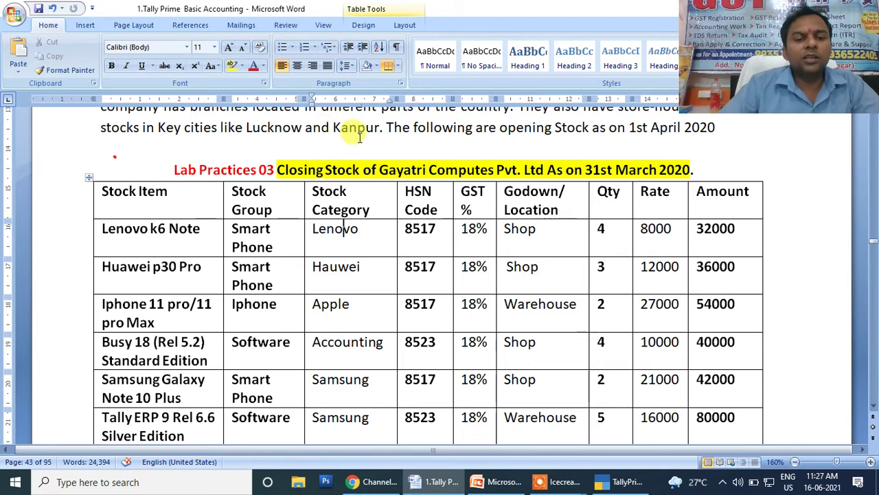
drag(359, 234, 312, 228)
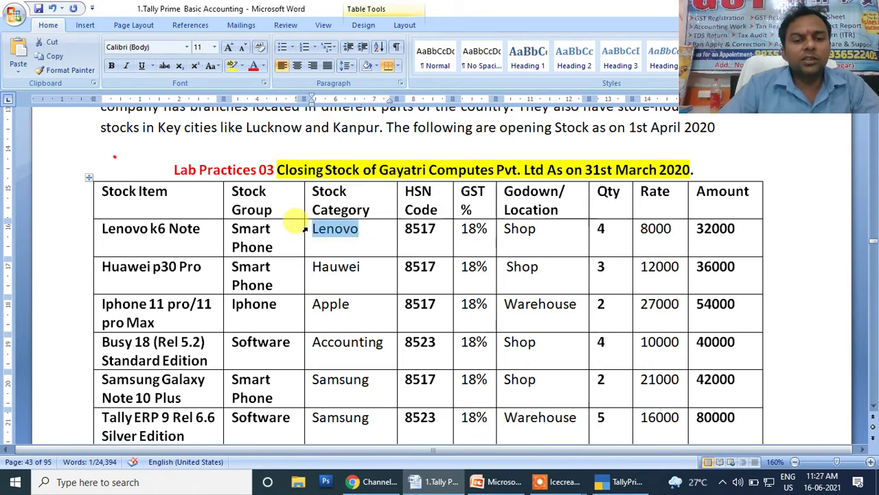
key(ctrl+c)
click(620, 482)
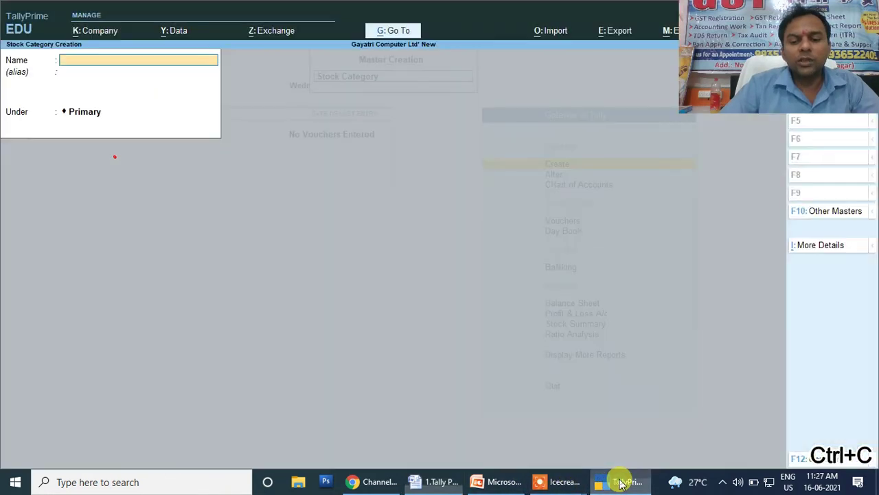
key(ctrl+v)
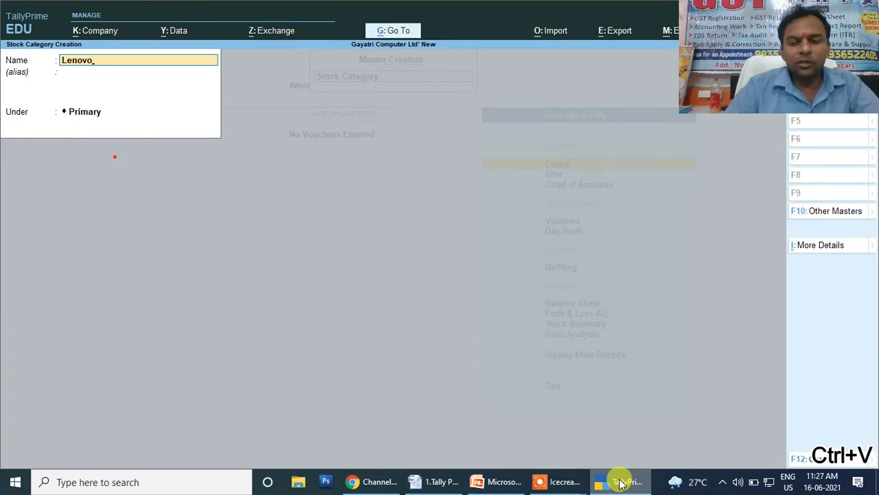
key(Return)
key(Return)
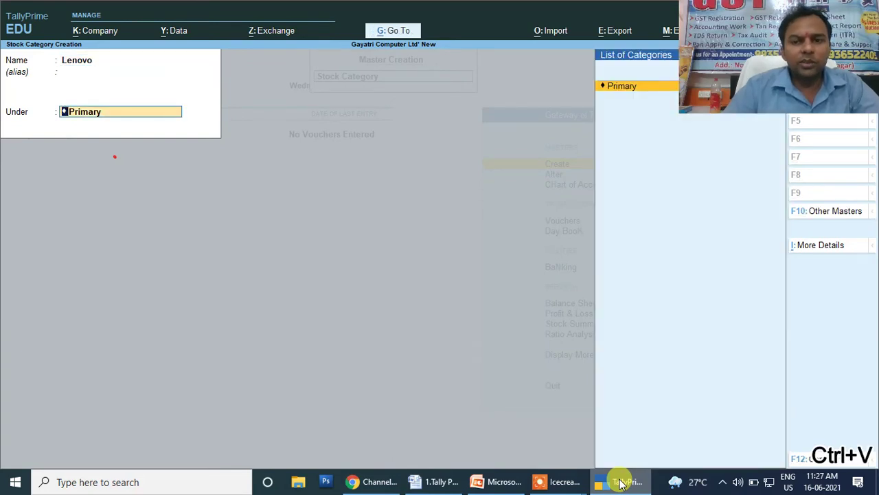
key(Return)
key(Return)
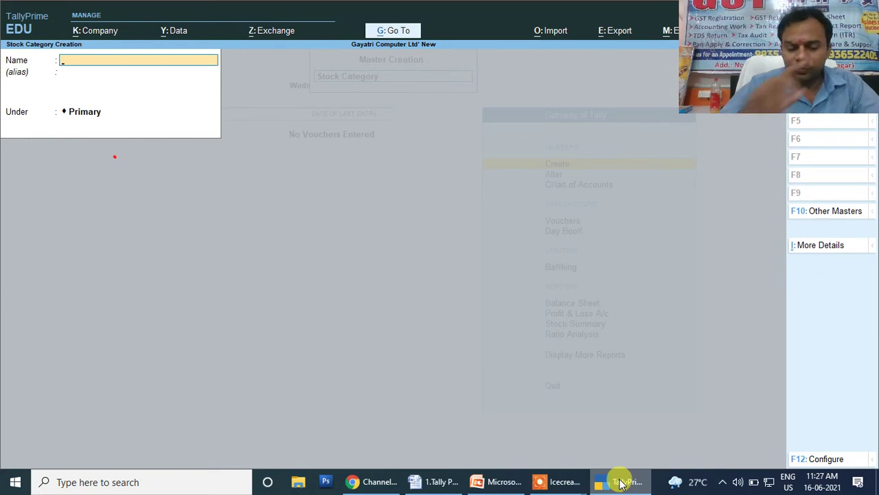
Copy the category Hauwei from the Word table and create it in TallyPrime as a stock category under Primary.
click(443, 482)
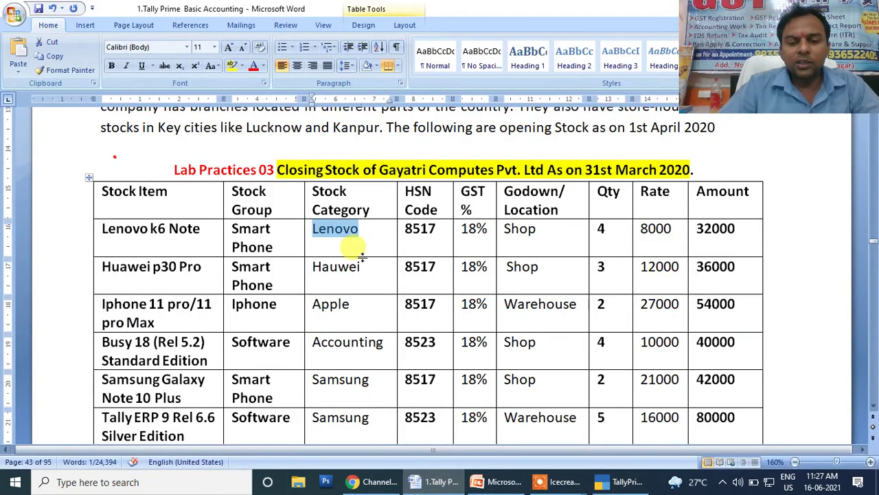
drag(361, 267, 305, 269)
key(ctrl+c)
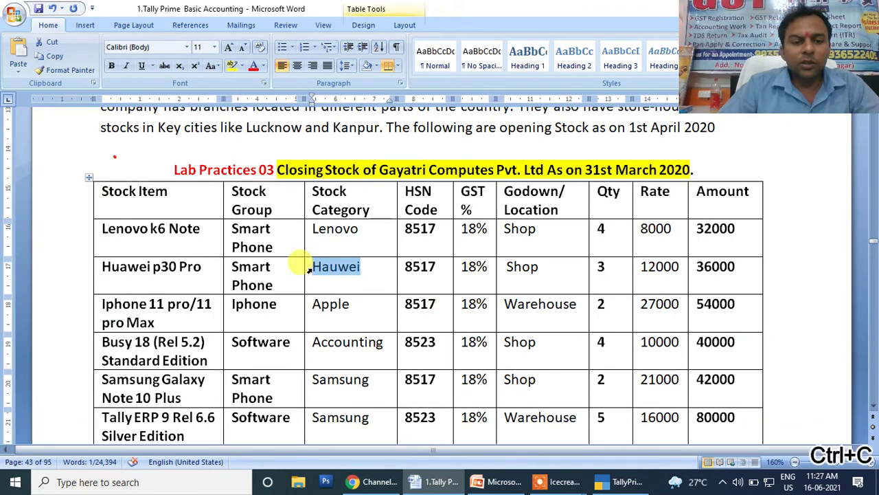
click(621, 482)
key(ctrl+v)
key(Return)
key(Return)
key(Return)
key(Return)
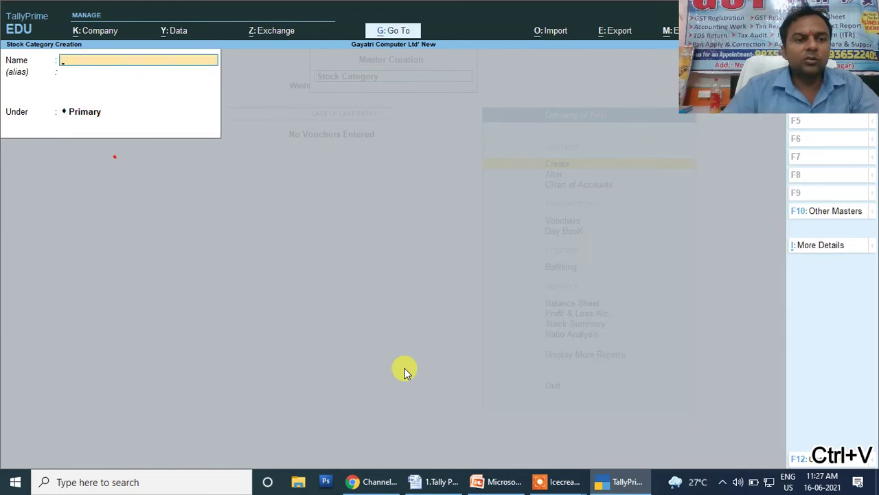
Copy the category Apple from the Word table and create it in TallyPrime as a stock category under Primary.
click(447, 481)
drag(349, 305, 315, 311)
key(ctrl+c)
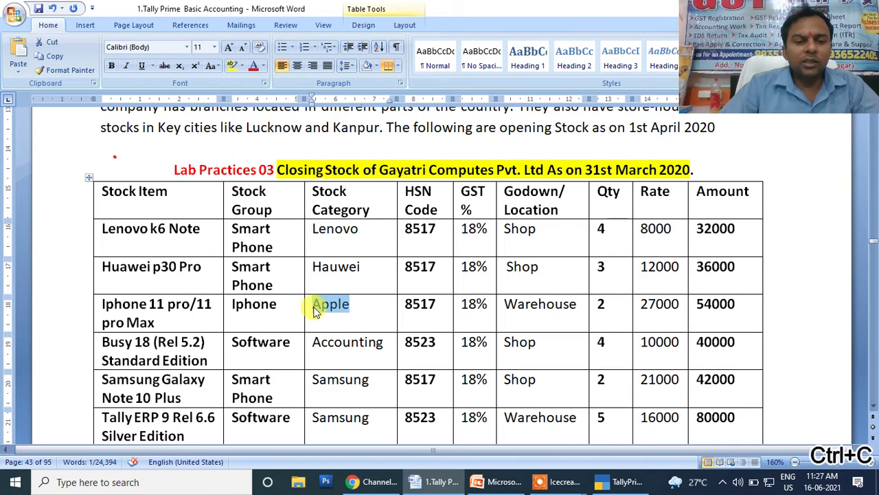
click(622, 481)
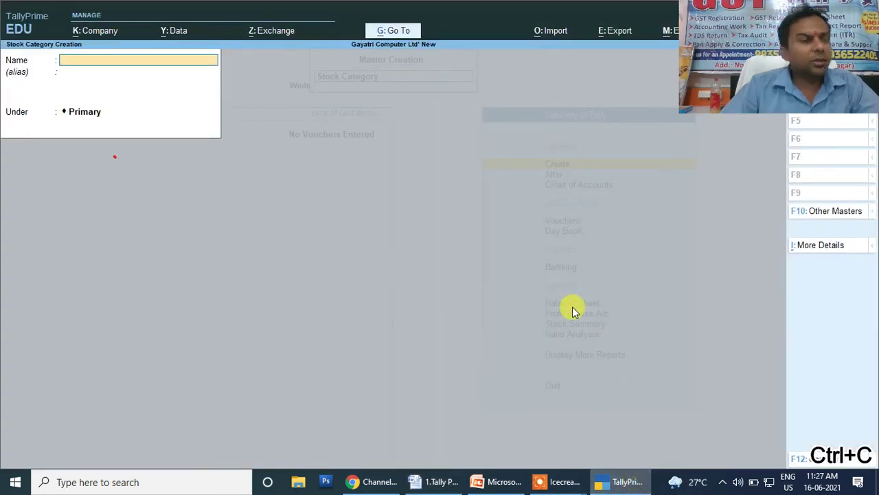
key(ctrl+v)
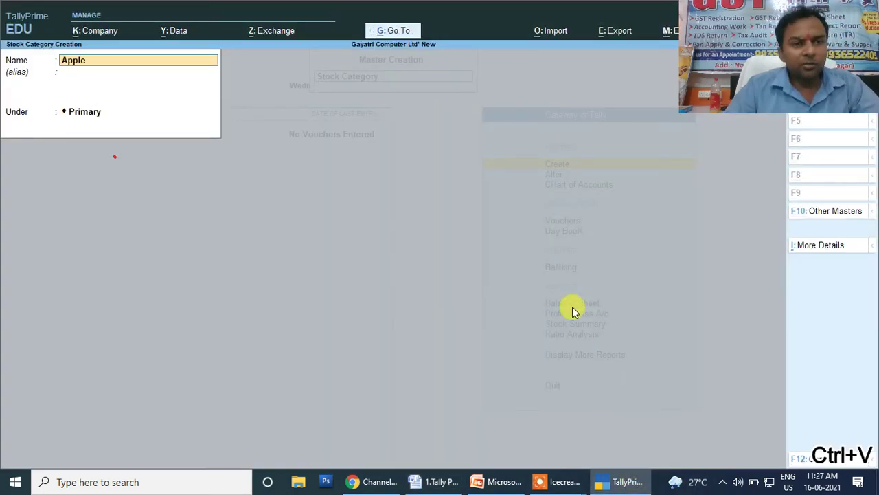
key(Return)
key(Return)
key(Return)
key(Return)
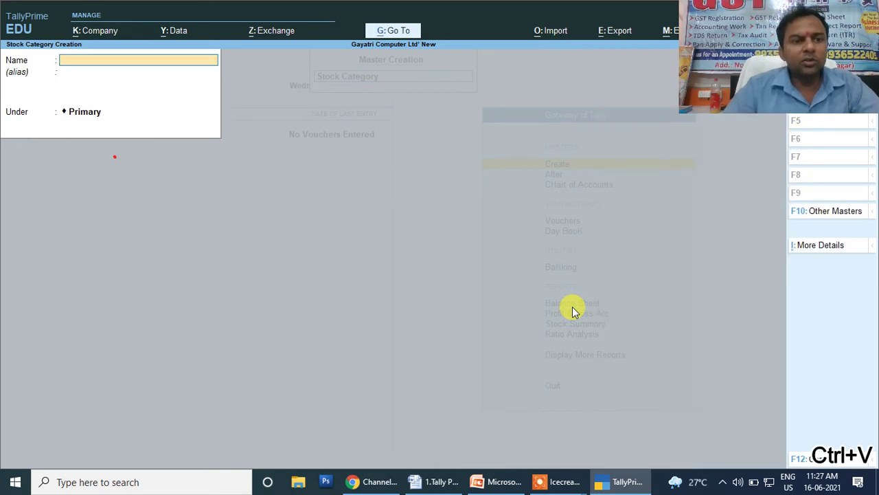
Copy the category Accounting from the Word table and create it in TallyPrime as a stock category under Primary.
click(443, 481)
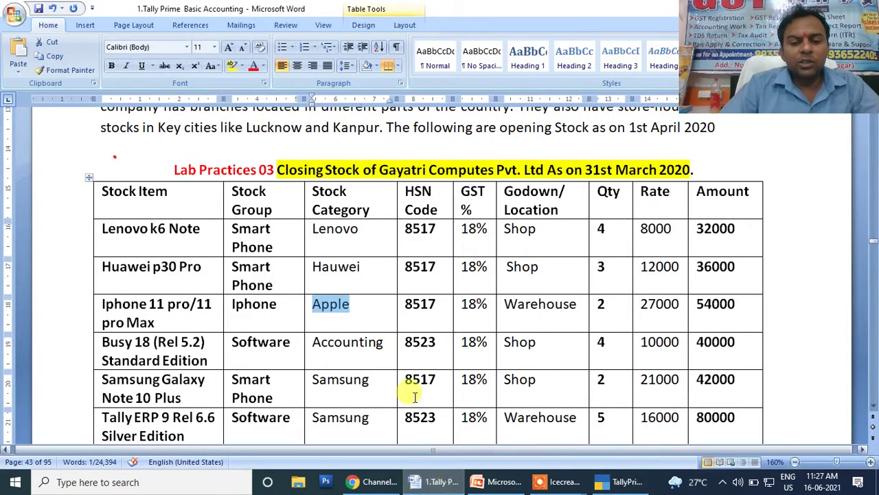
drag(392, 344, 314, 349)
key(ctrl+c)
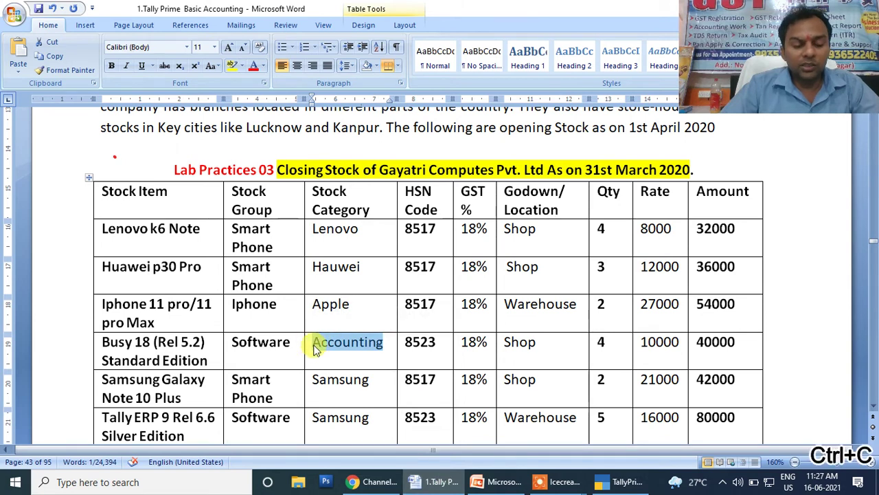
click(620, 482)
key(ctrl+v)
key(Return)
key(Return)
key(Return)
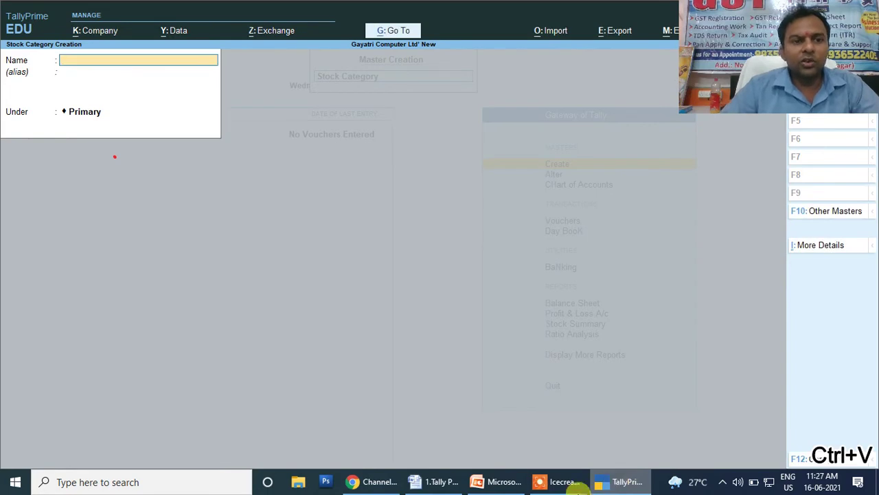
Copy the category Samsung from the Word table and create it in TallyPrime as a stock category under Primary.
click(439, 481)
scroll(427, 389, down, 4)
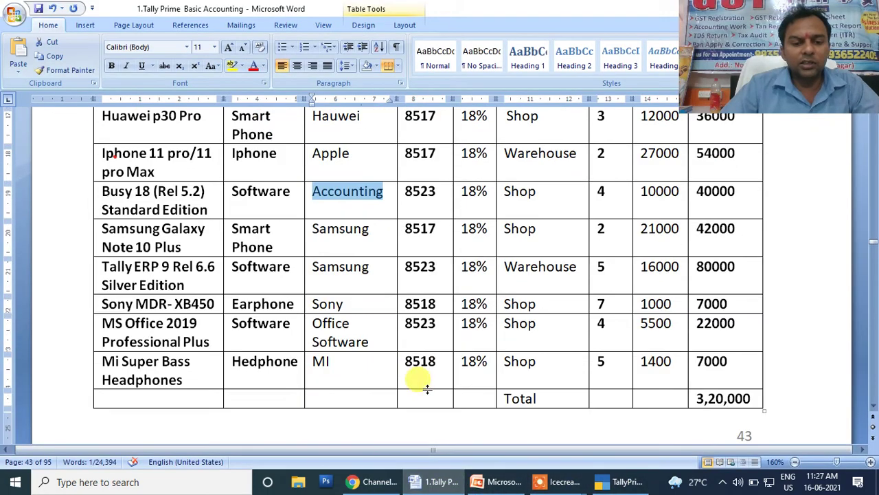
drag(369, 230, 316, 234)
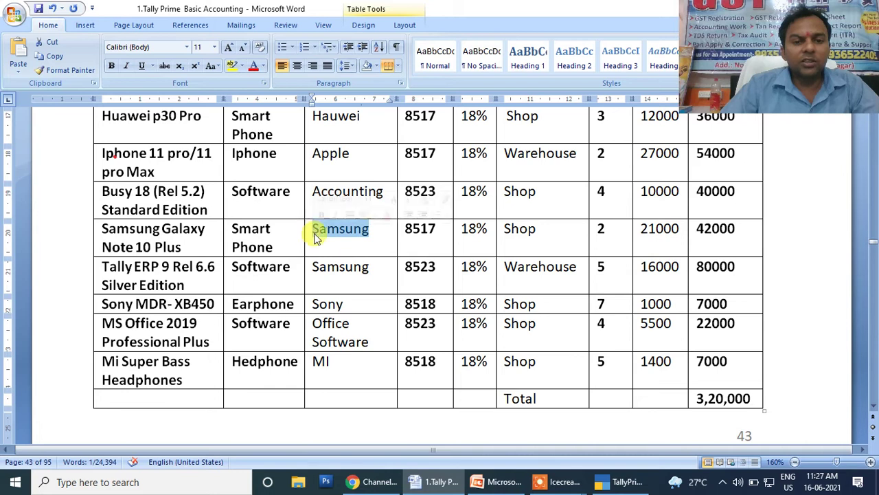
key(ctrl+c)
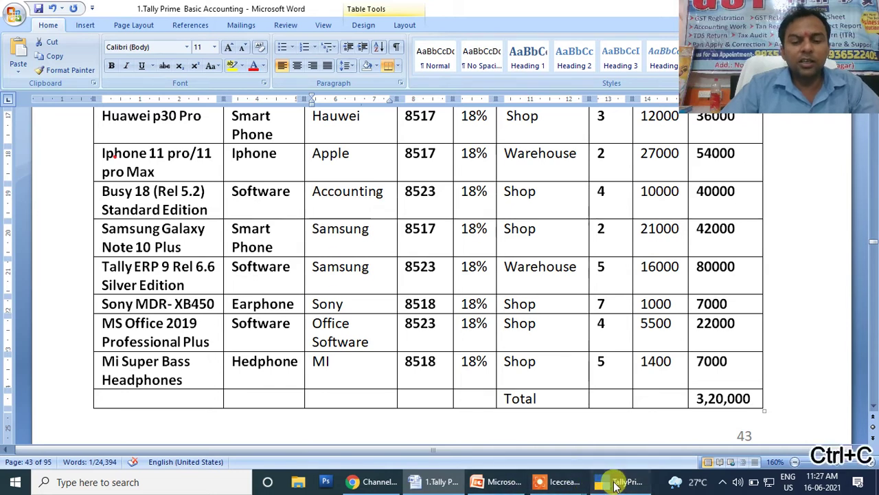
click(618, 481)
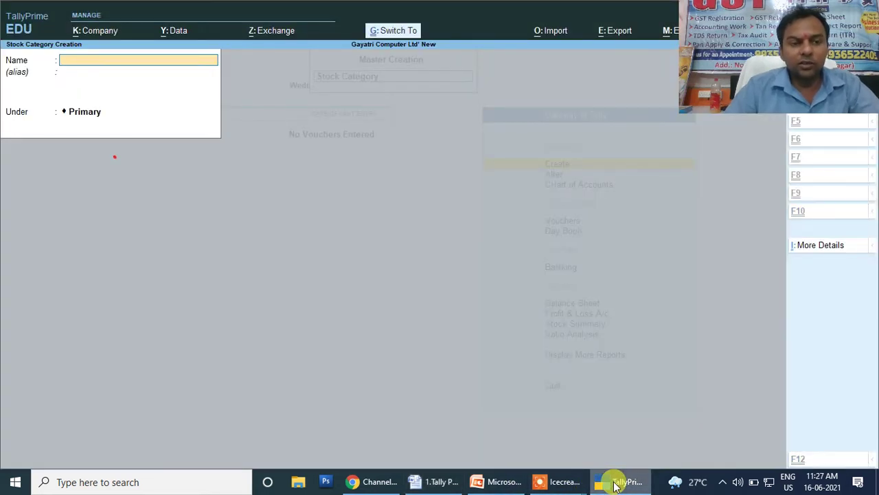
key(ctrl+v)
key(Return)
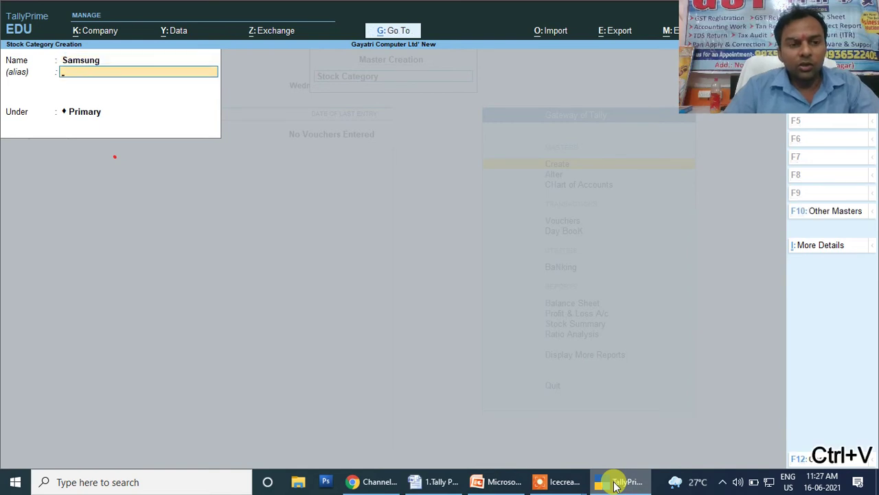
key(Return)
key(Return)
key(Return)
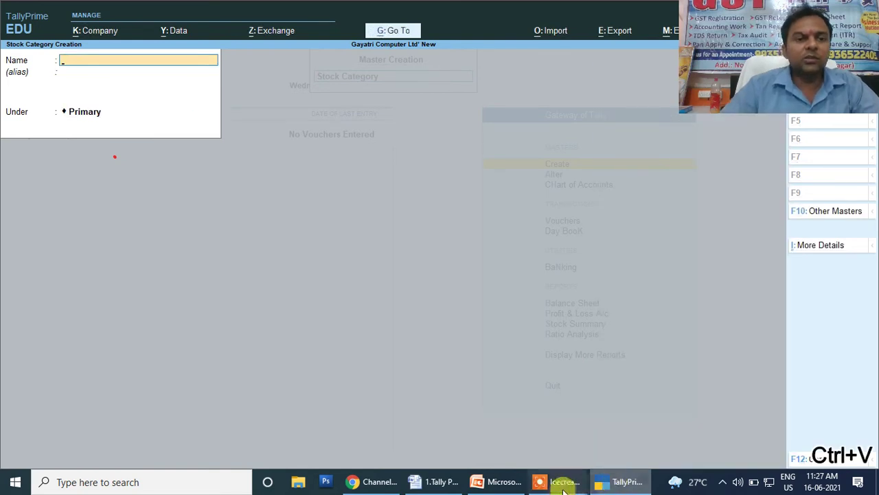
Copy the category Sony from the Word table and create it in TallyPrime as a stock category under Primary.
click(445, 482)
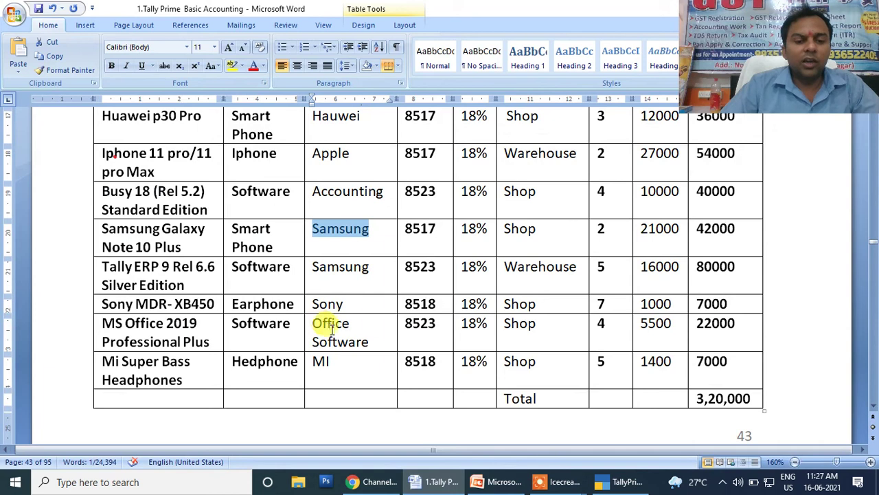
drag(343, 305, 307, 309)
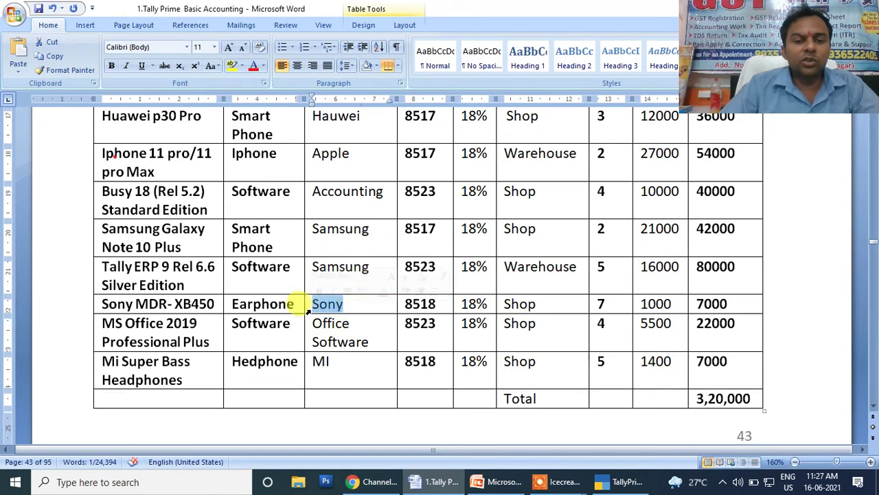
key(ctrl+c)
click(621, 484)
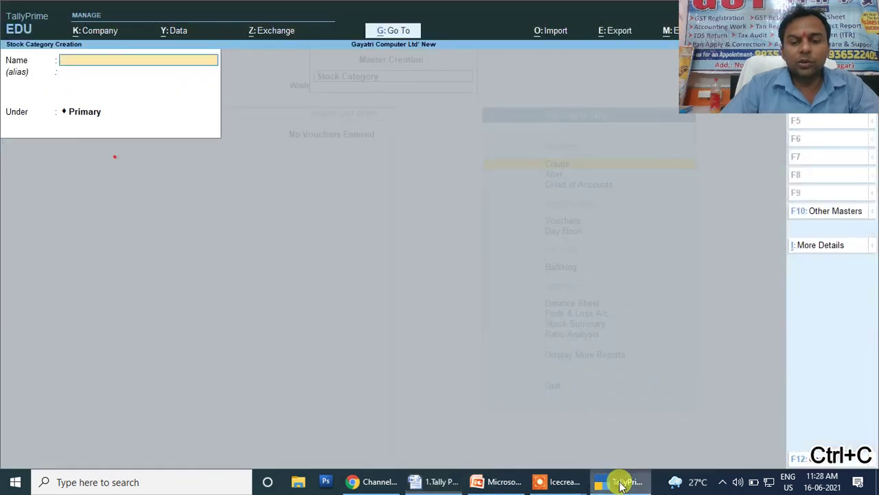
key(ctrl+v)
key(Return)
key(Return)
key(Return)
key(Return)
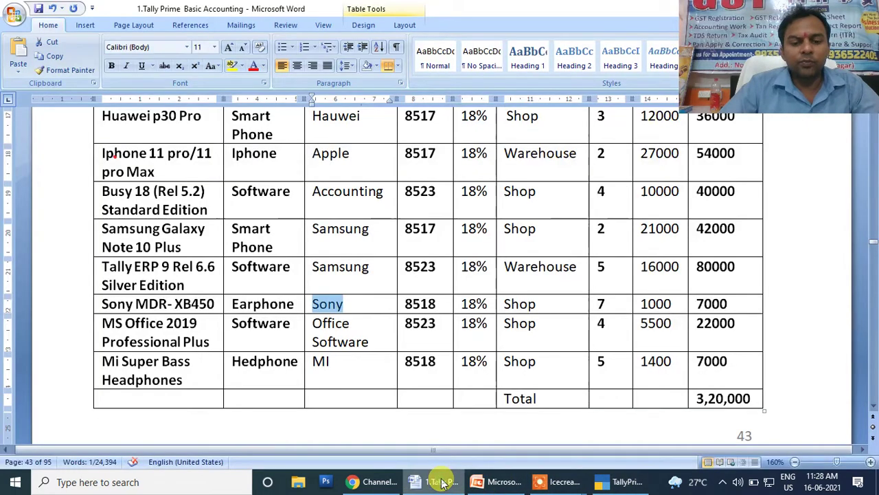
Copy the category Office Software from the Word table and create it in TallyPrime as a stock category under Primary.
click(439, 481)
drag(371, 341, 316, 325)
key(ctrl+c)
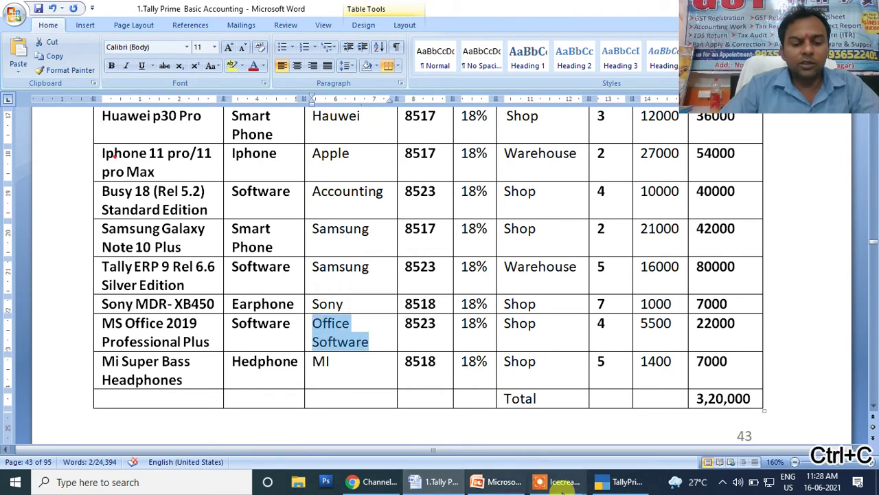
click(617, 483)
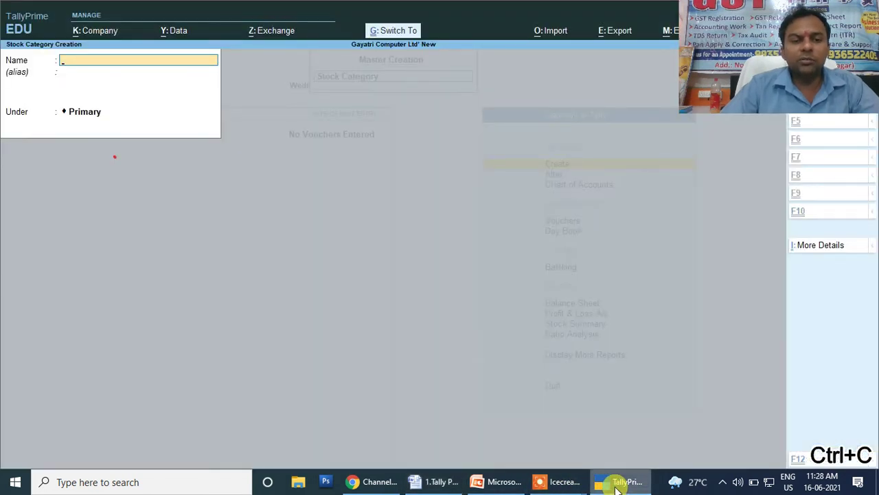
key(ctrl+v)
key(Return)
key(Return)
key(Return)
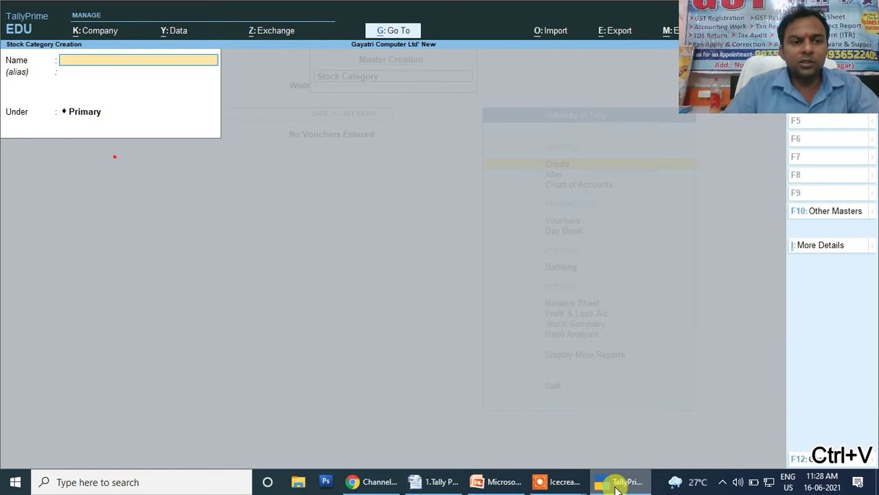
Copy the category MI from the Word table and create it in TallyPrime as a stock category under Primary.
click(429, 481)
double_click(322, 363)
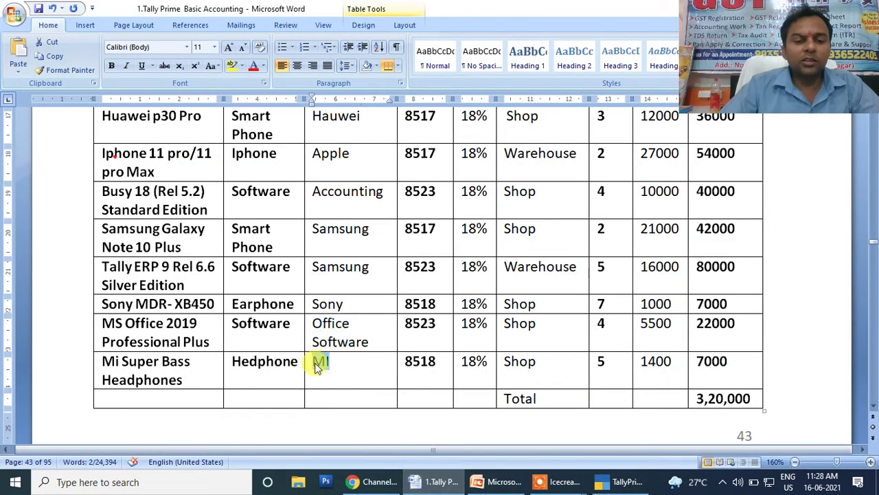
key(ctrl+c)
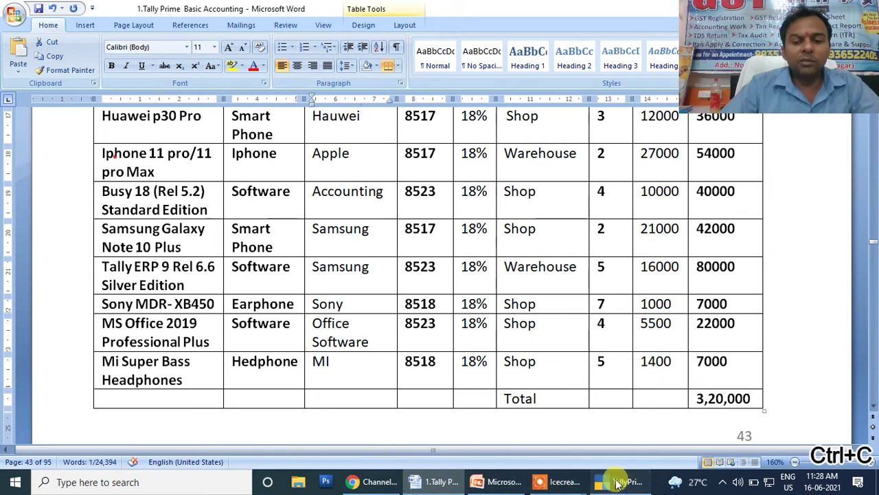
click(620, 483)
key(ctrl+v)
key(Return)
key(Return)
key(Return)
key(Return)
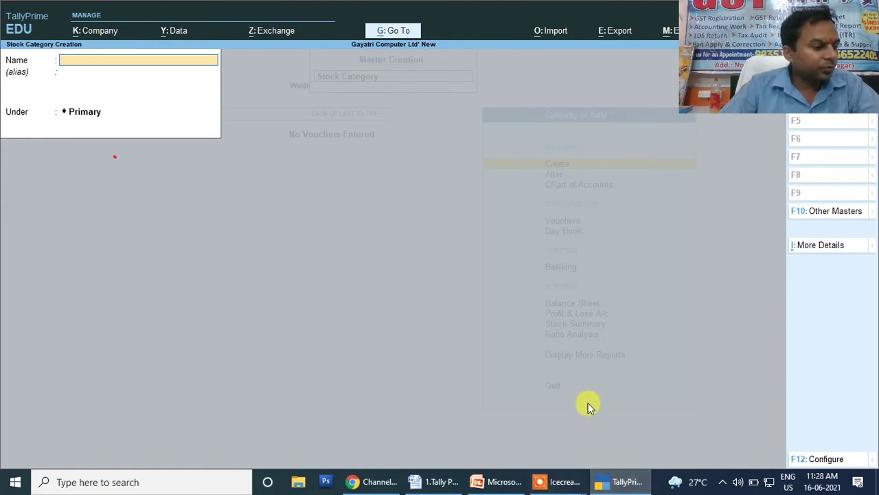
Review the Stock Group, Stock Category, HSN Code, GST % and Godown/Location columns of the closing stock table in Word.
click(427, 489)
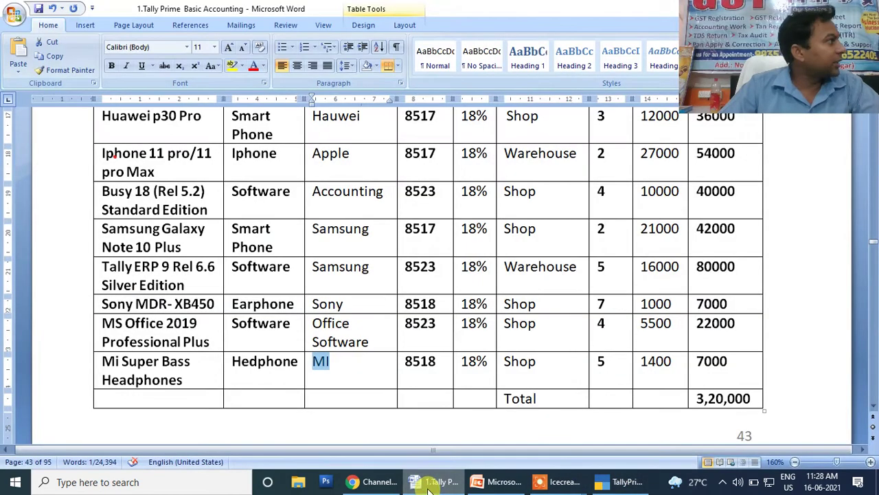
scroll(426, 308, up, 5)
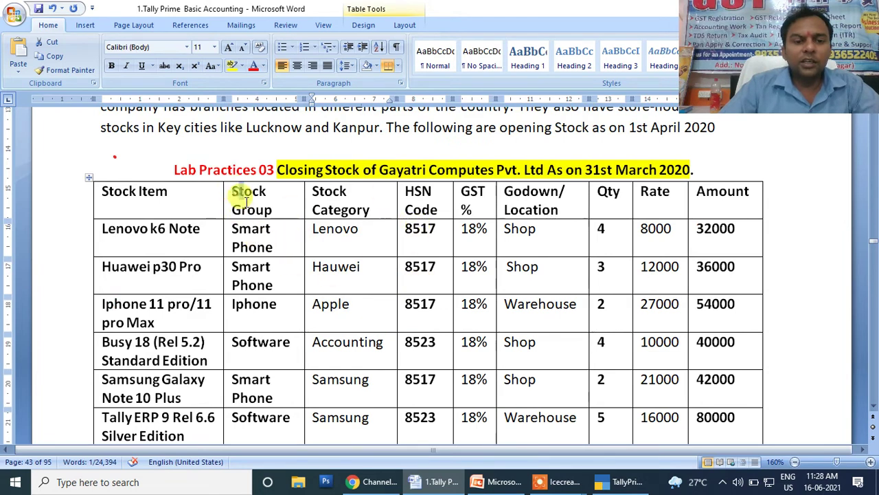
drag(238, 189, 298, 202)
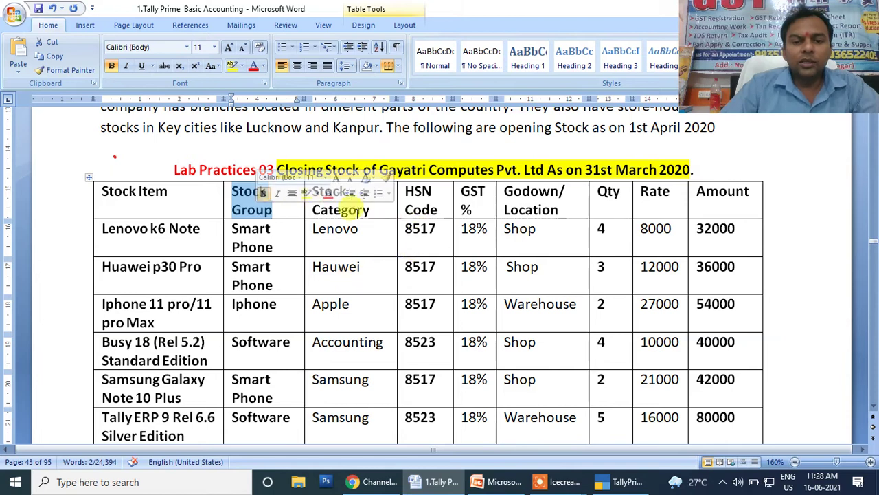
click(260, 228)
drag(232, 191, 273, 210)
drag(406, 192, 435, 214)
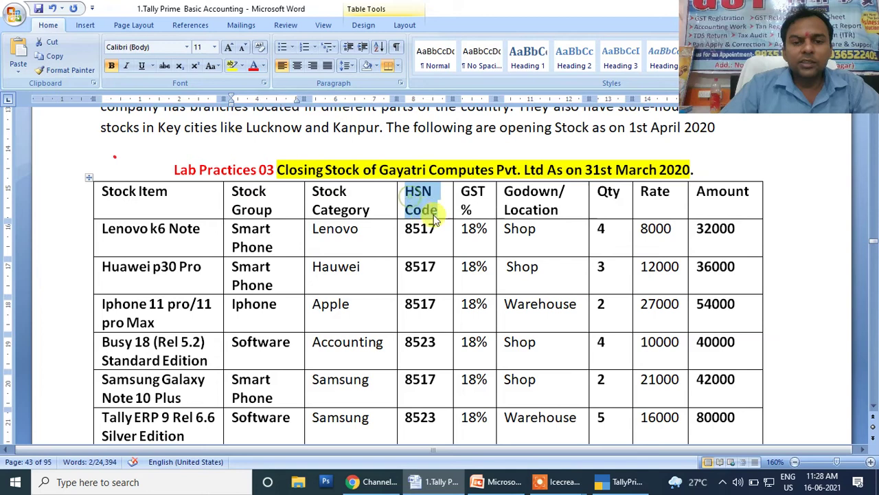
click(464, 224)
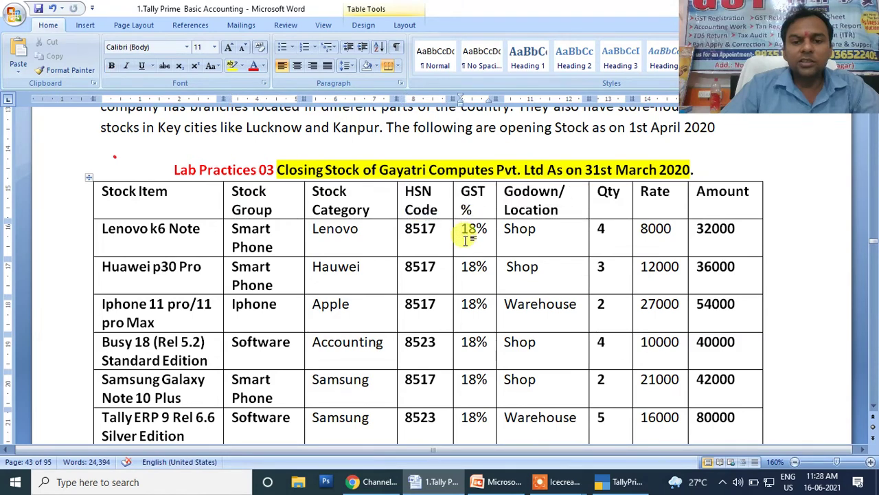
scroll(467, 233, down, 1)
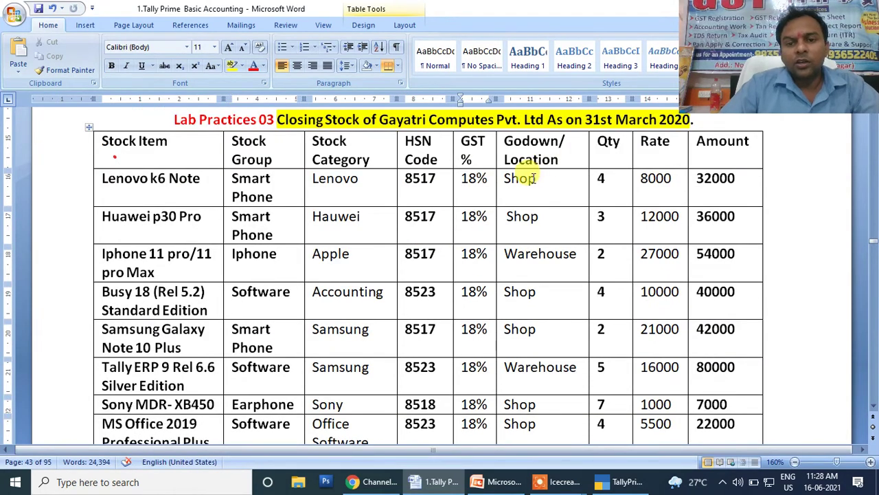
drag(505, 140, 562, 141)
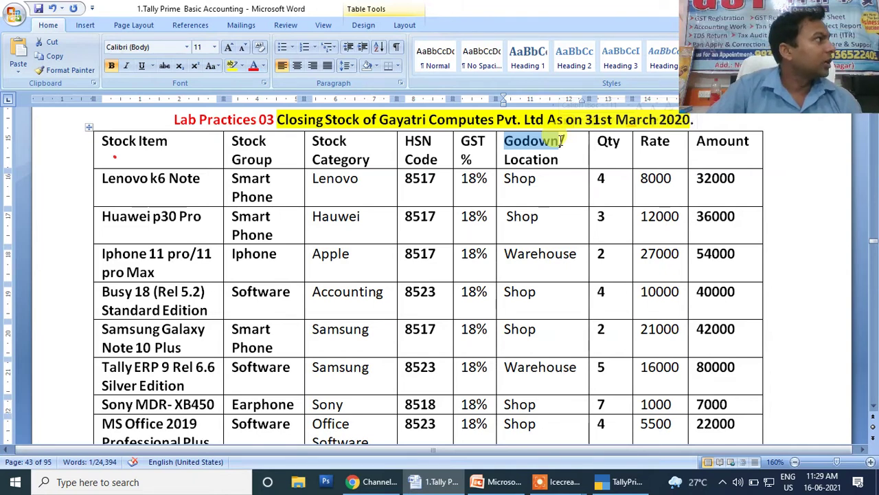
Copy Shop from the Word table's Godown/Location column and, in TallyPrime, leave stock category creation and open the Godown master.
drag(539, 180, 506, 182)
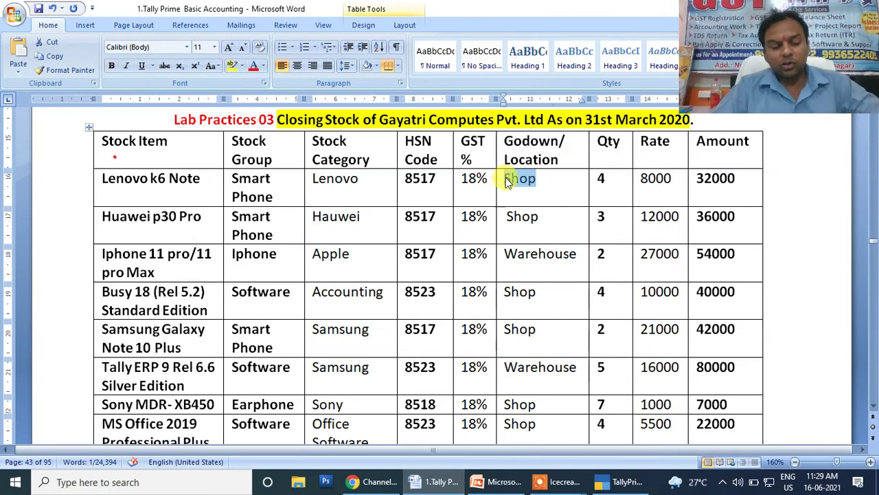
key(ctrl+c)
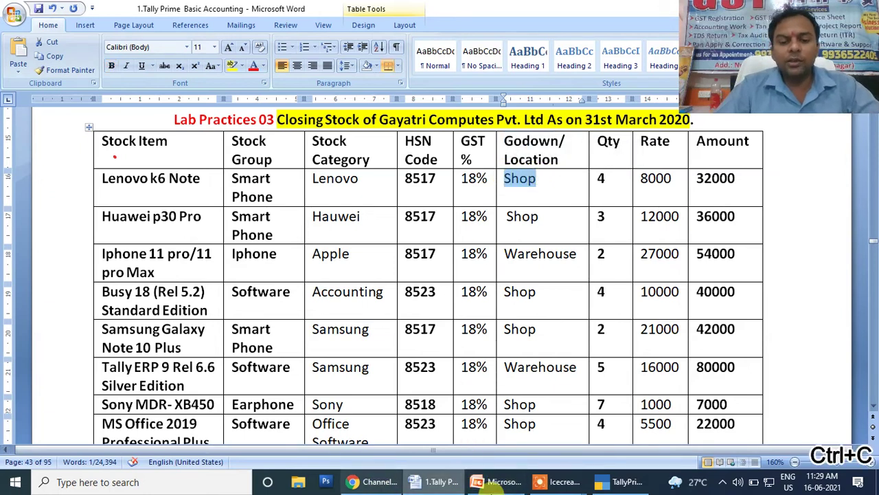
click(622, 482)
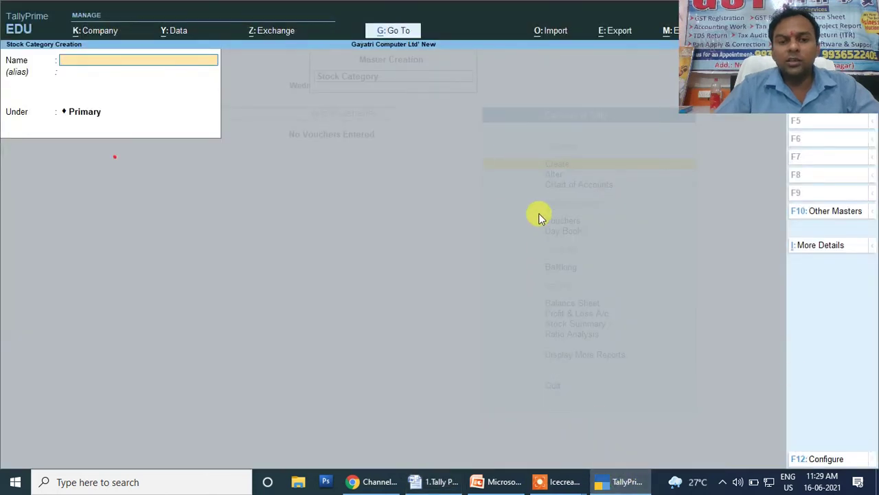
key(Escape)
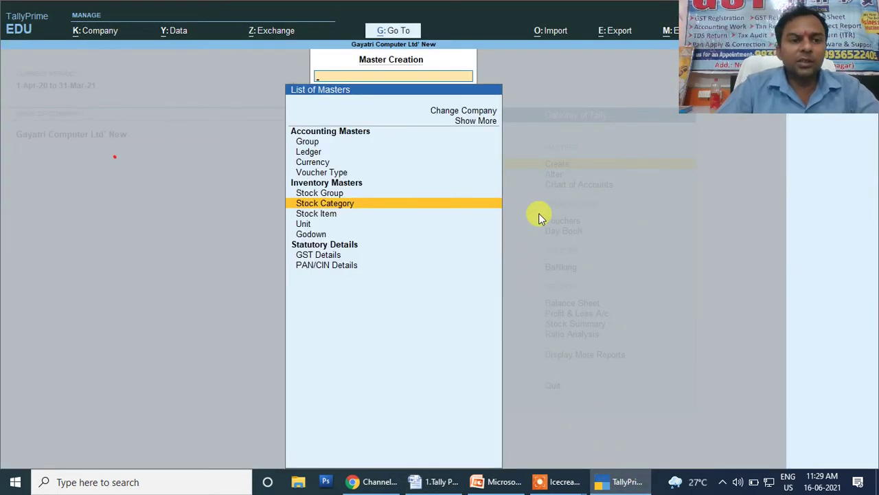
key(Down)
key(Down)
key(Down)
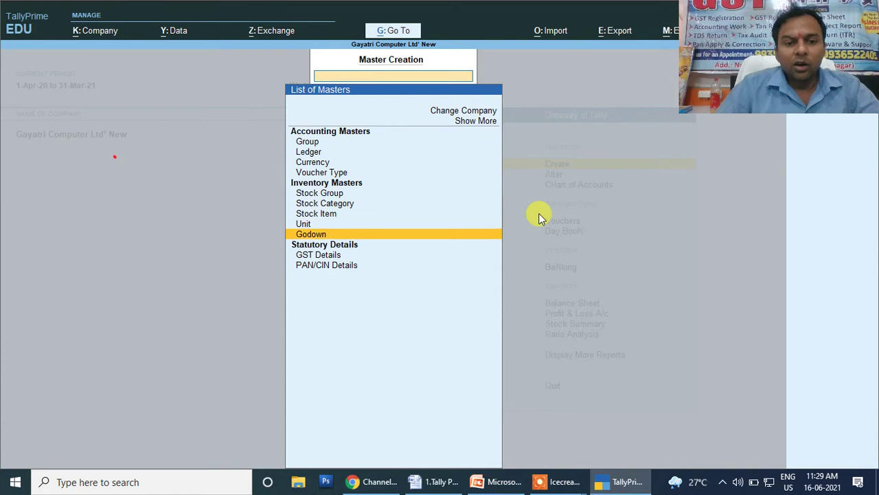
key(Return)
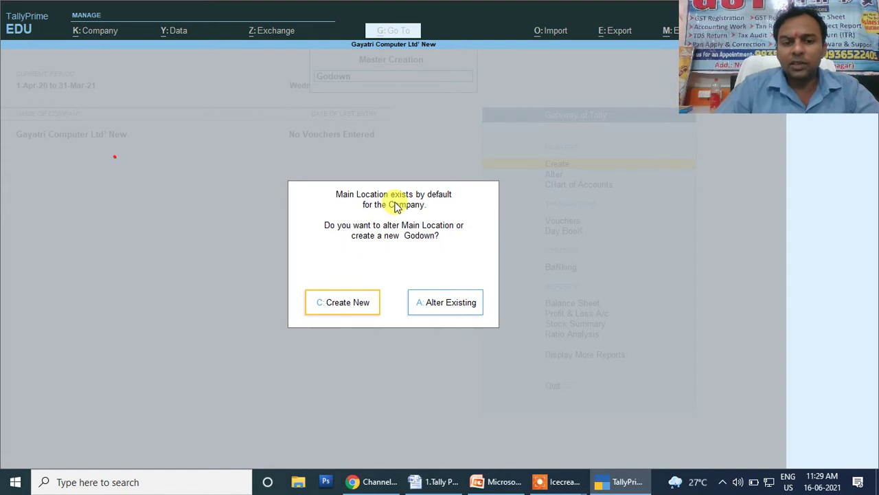
Alter the existing Main Location godown by renaming it Shop, keep it under Primary and save it.
click(454, 307)
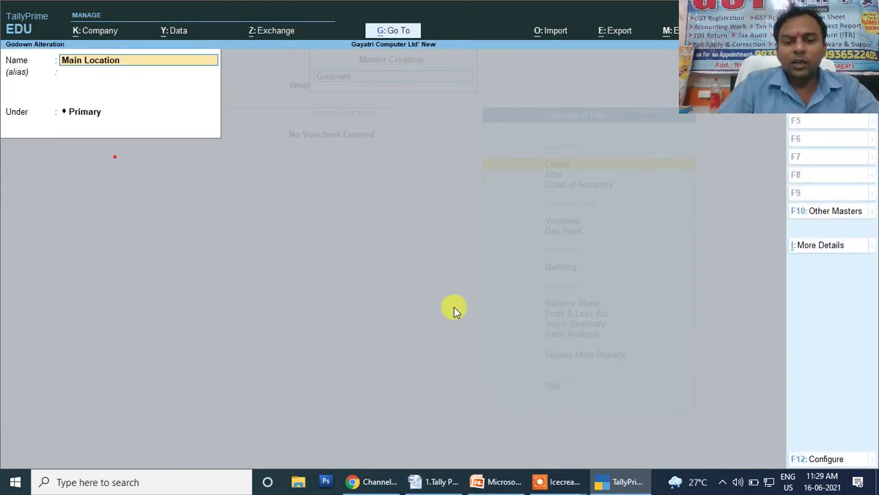
key(ctrl+v)
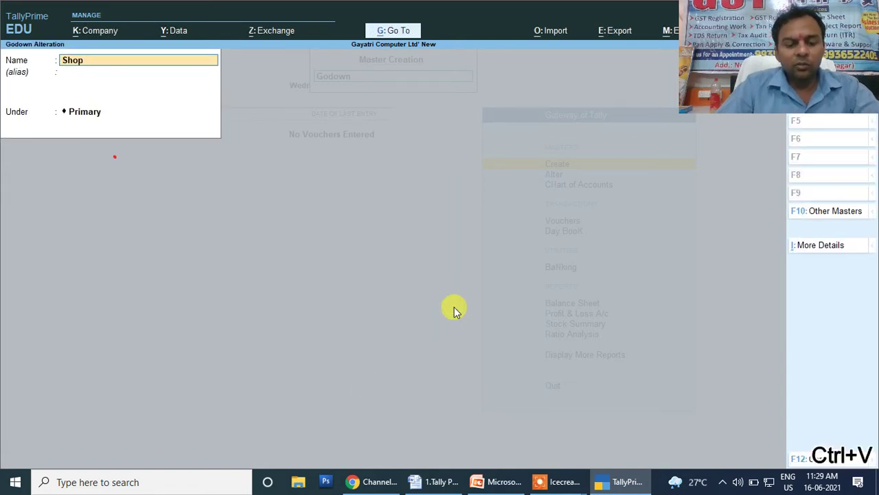
key(Return)
key(Return)
key(Return)
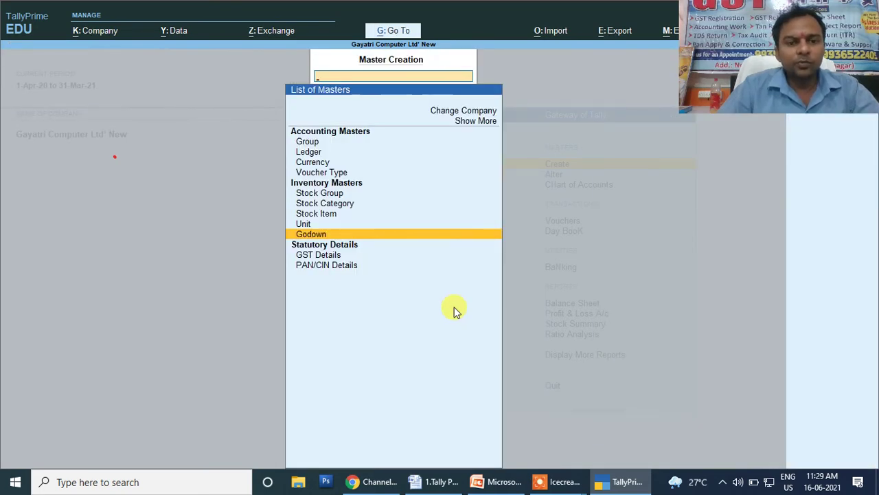
Open godown creation in TallyPrime and copy Warehouse from the Godown/Location column of the closing stock table in Word.
key(Return)
key(Return)
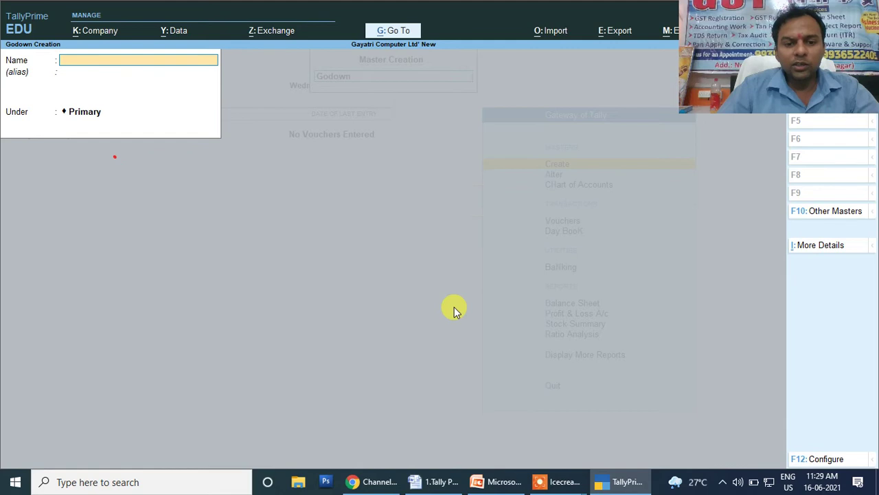
click(443, 480)
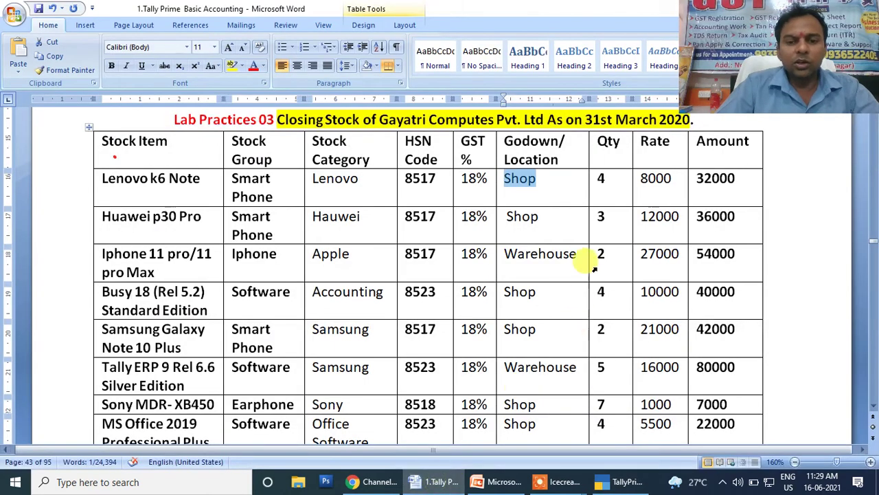
drag(585, 256, 509, 256)
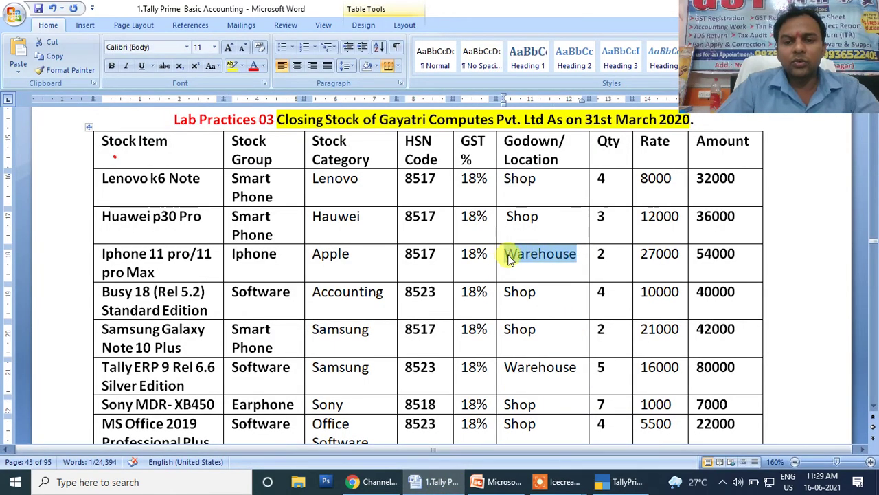
key(ctrl+c)
mouse_move(441, 484)
click(625, 483)
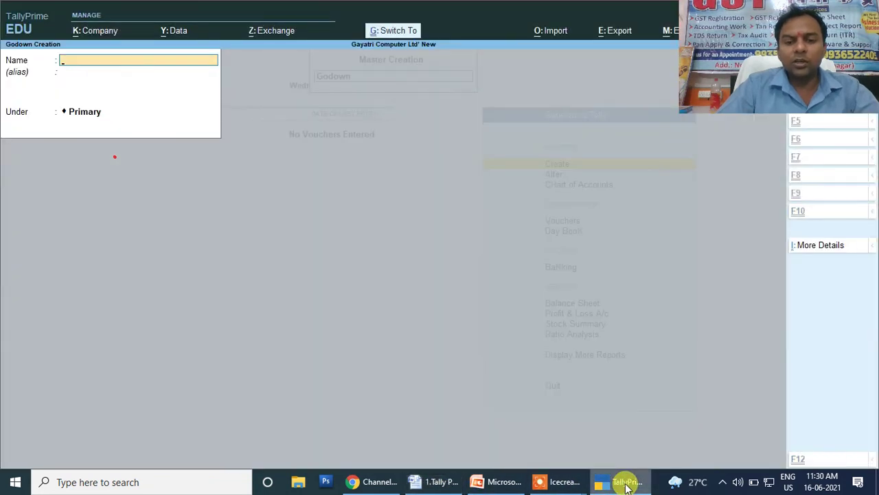
Create the godown Warehouse under Primary in TallyPrime, save it and leave godown creation.
key(ctrl+v)
key(Return)
key(Return)
key(Return)
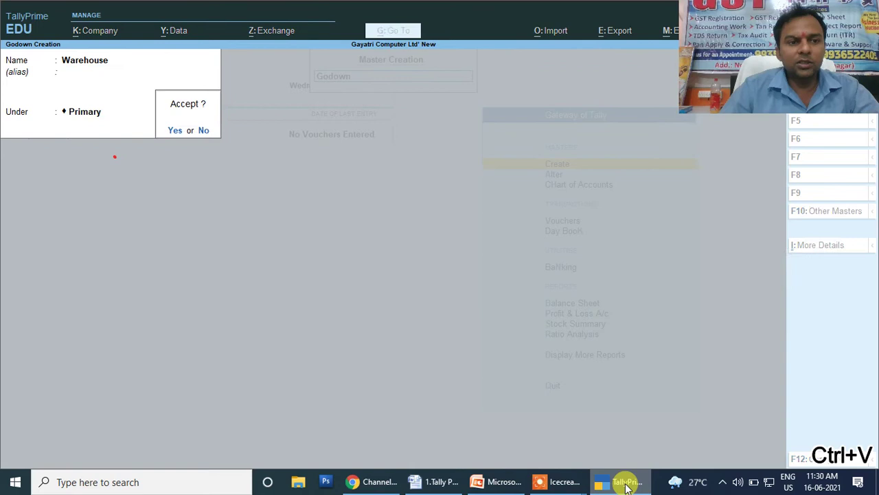
key(Return)
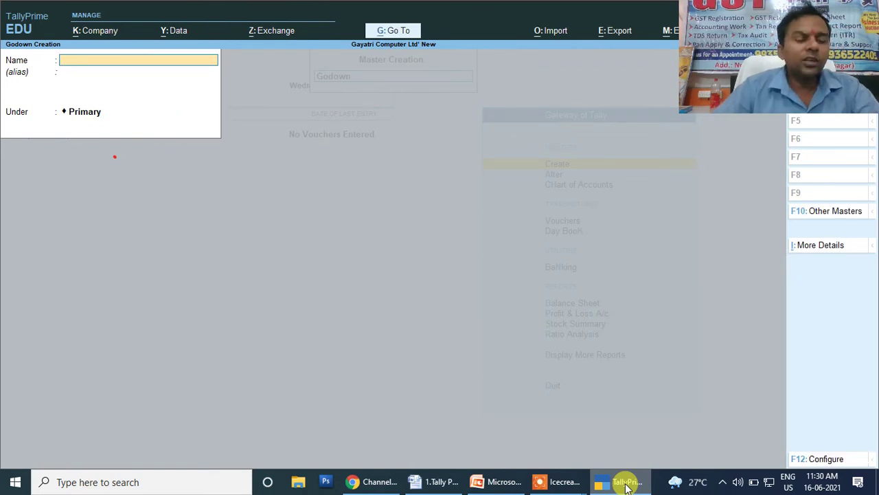
key(Escape)
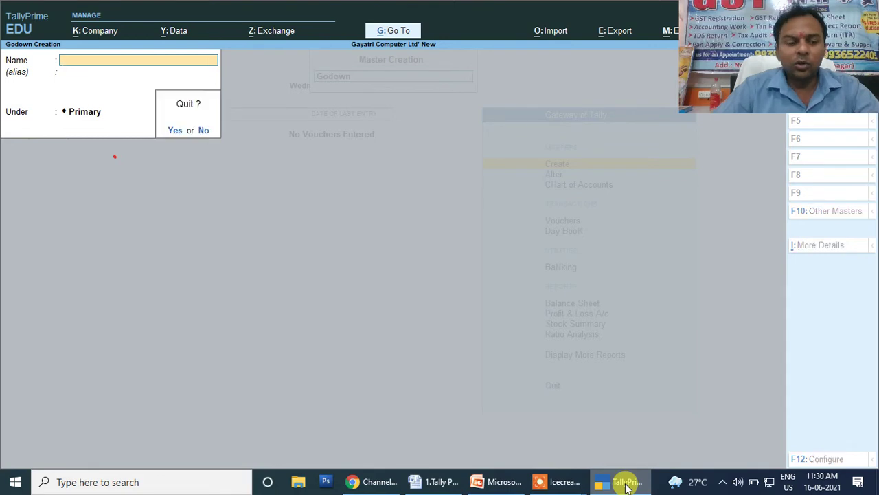
key(Return)
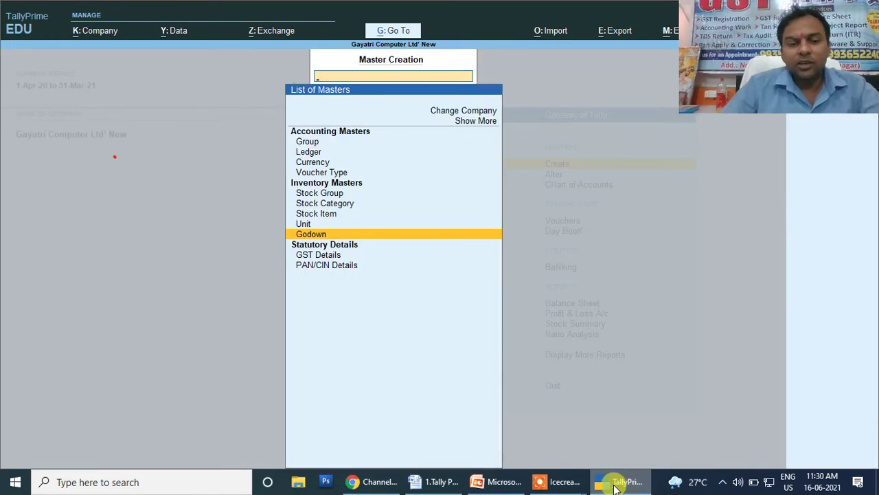
Review the closing stock table in Word, including the quantities and the stock item Lenovo k6 Note.
click(440, 482)
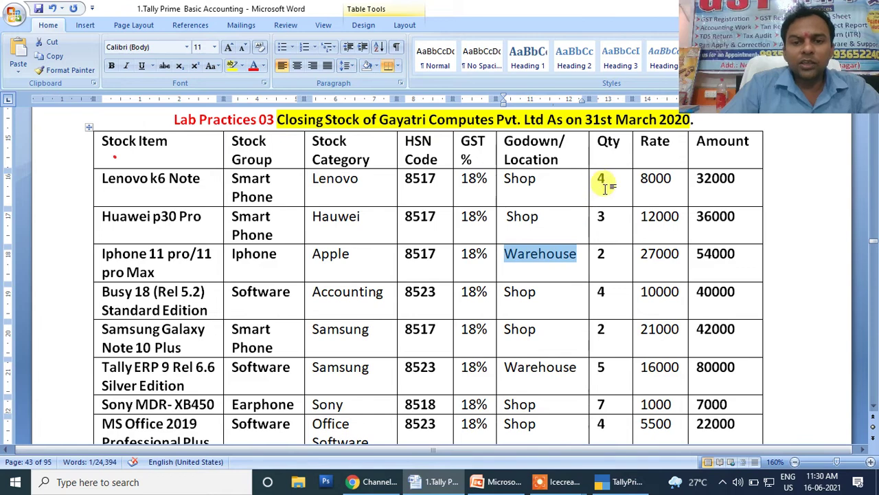
scroll(602, 191, down, 3)
scroll(602, 191, up, 3)
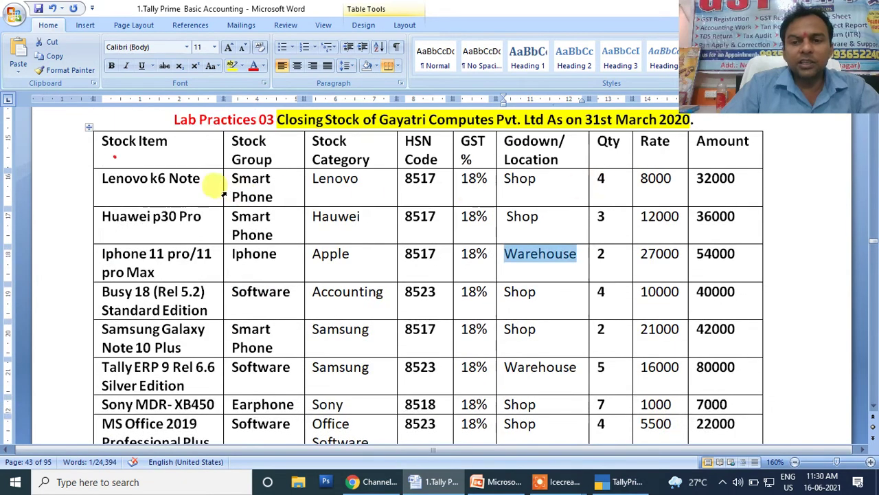
drag(205, 178, 120, 178)
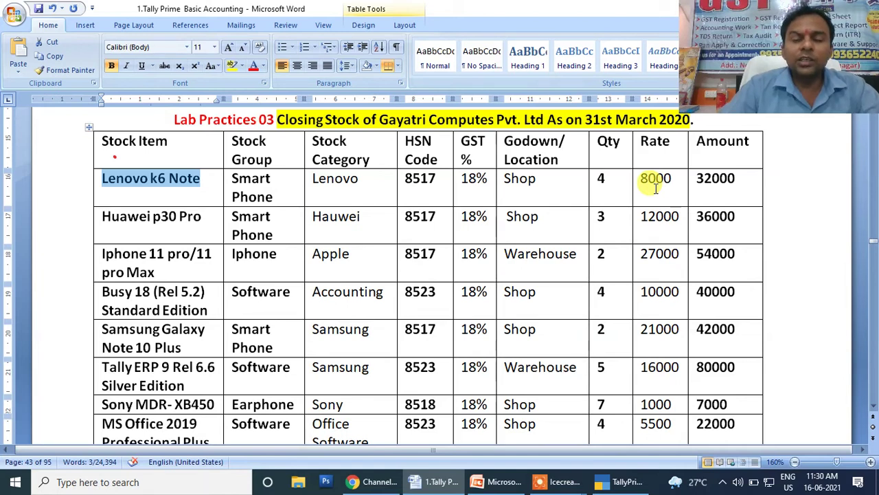
Start a new simple unit in TallyPrime with the symbol Pcs and the formal name Peices.
click(622, 483)
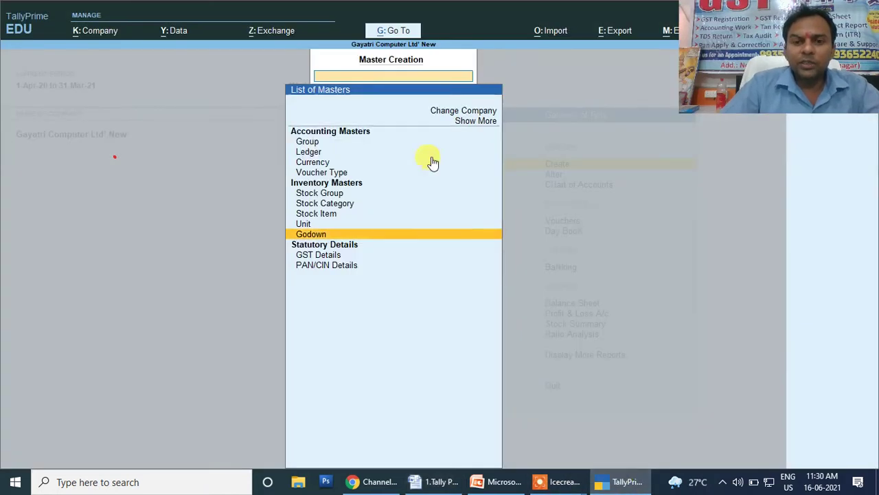
key(Up)
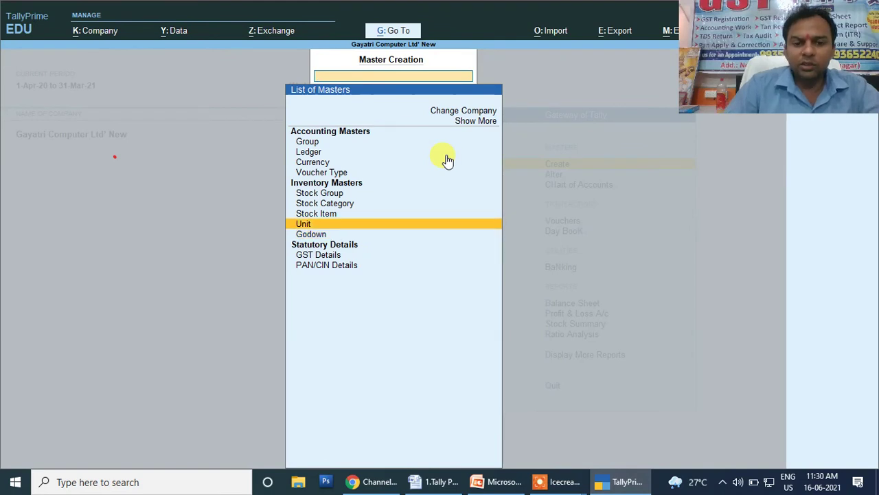
key(Return)
text(Pcs)
key(Return)
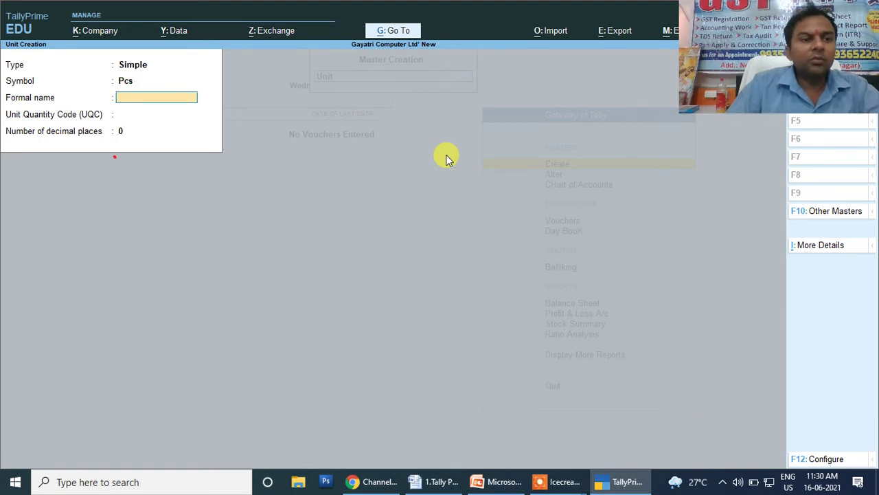
text(Peices)
key(Return)
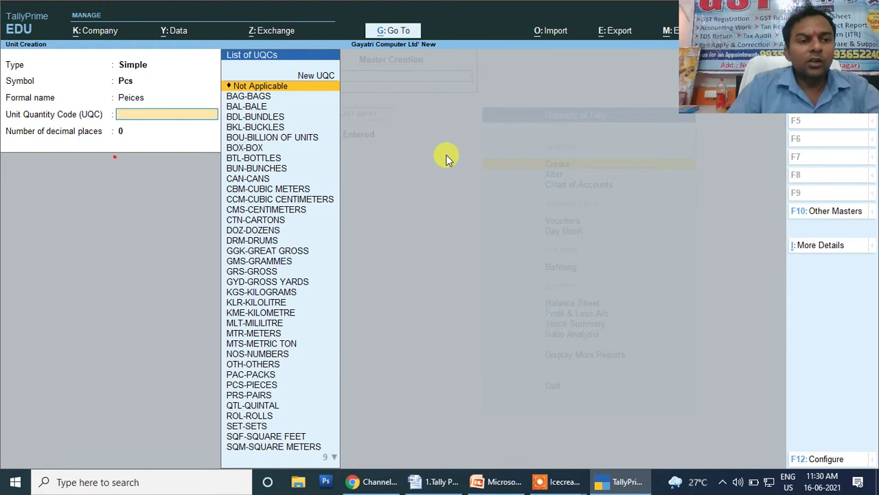
Set the unit's quantity code to PCS-PIECES, keep 0 decimal places, save the unit and leave unit creation.
text(p)
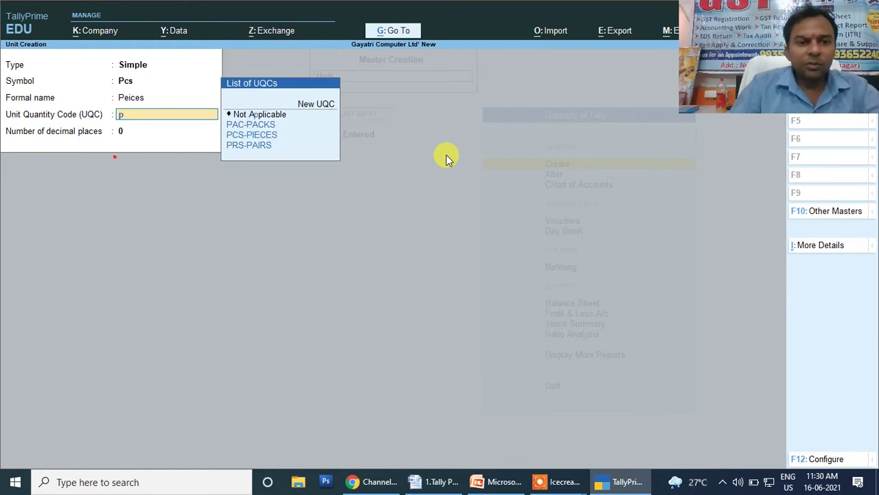
key(Down)
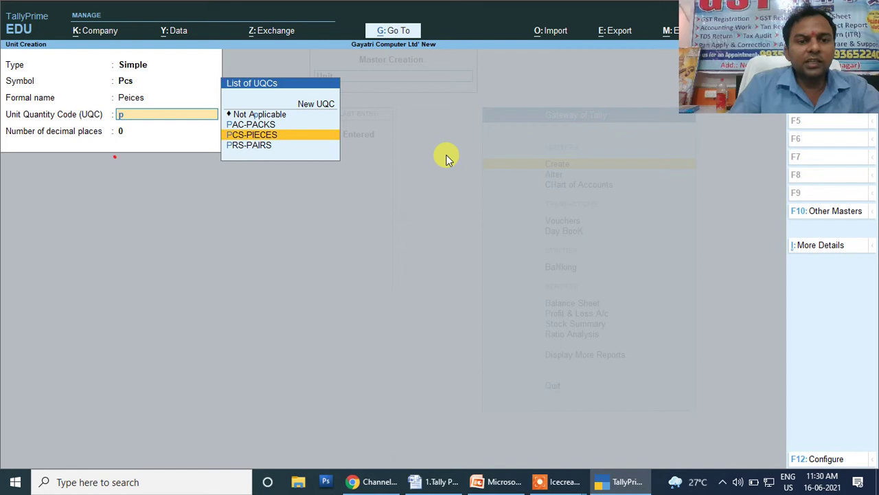
key(Return)
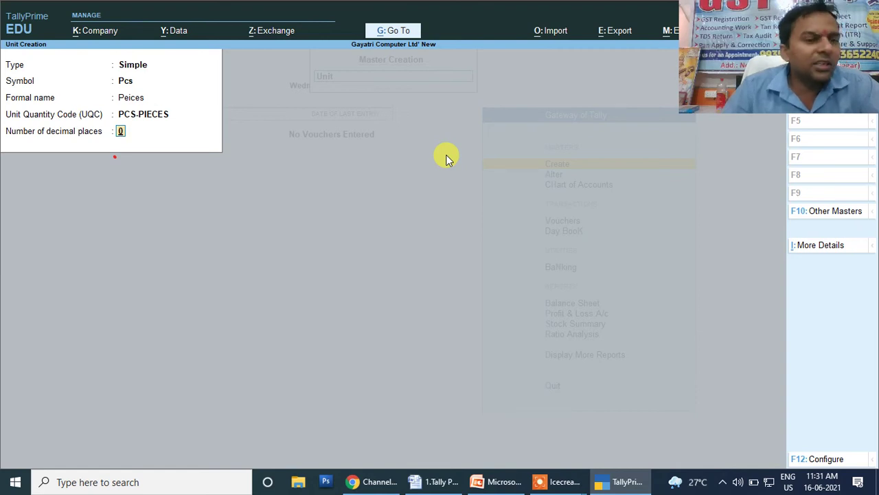
key(Return)
key(Return)
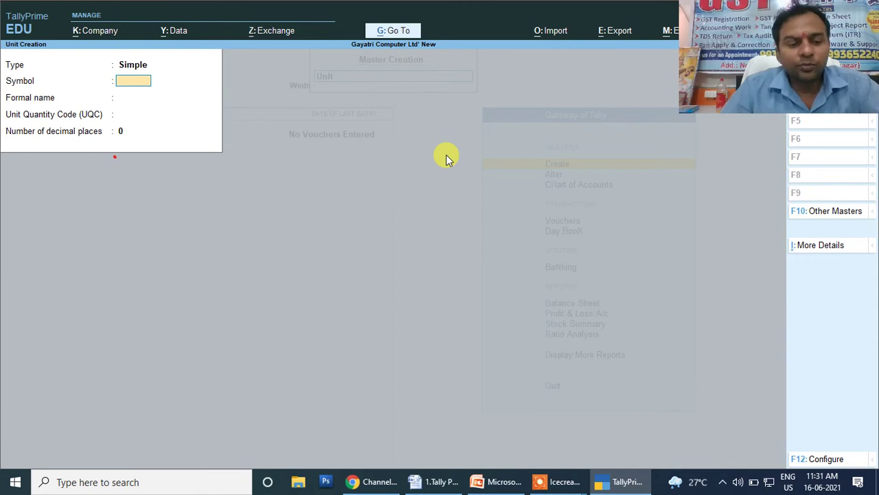
key(Escape)
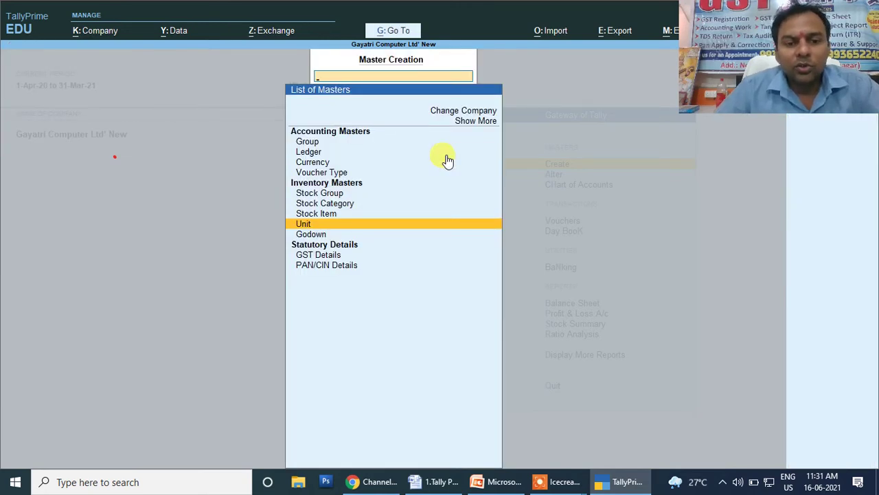
key(Down)
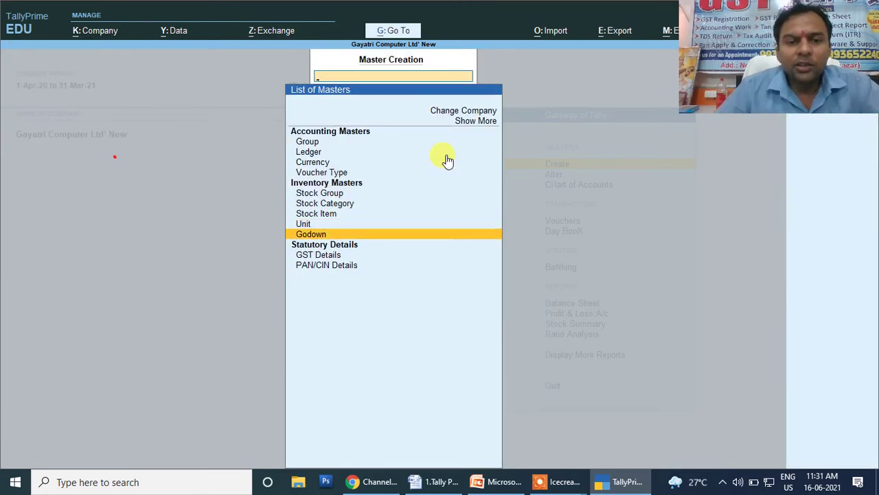
Review the Stock Group, HSN Code, GST %, Stock Category and Qty columns and the Lenovo k6 Note row in the Word table.
click(423, 485)
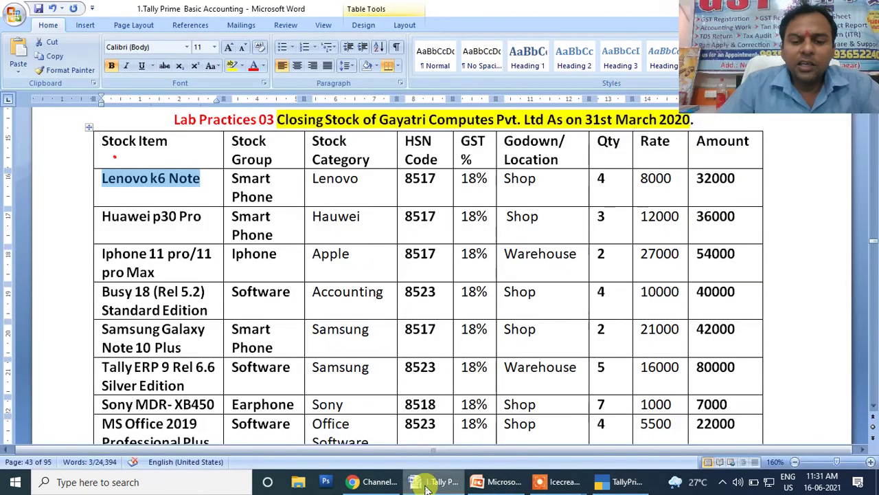
drag(234, 140, 272, 163)
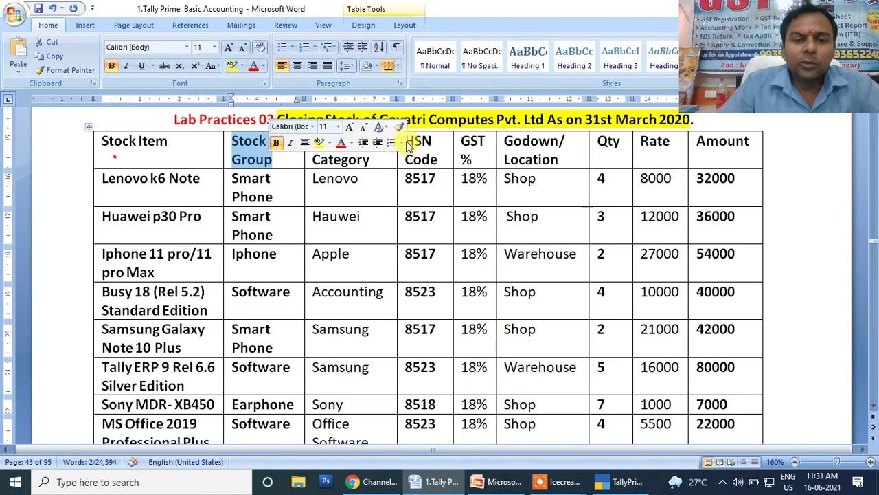
drag(474, 158, 422, 151)
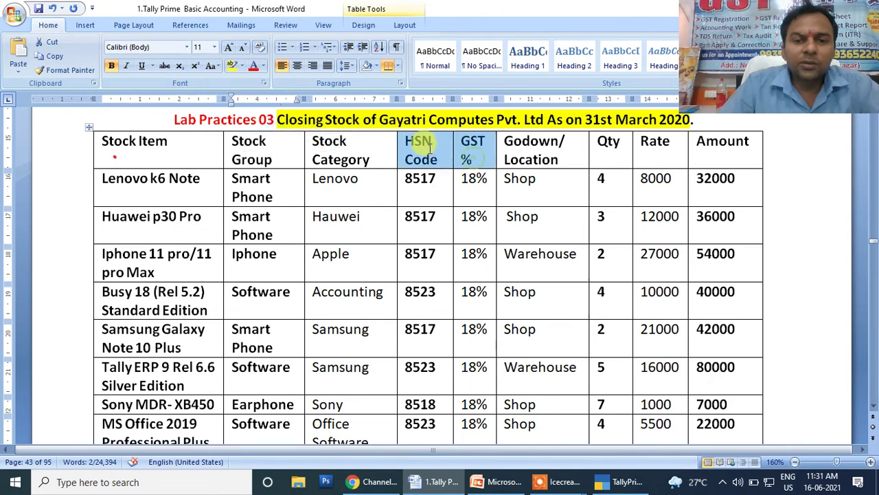
click(320, 141)
drag(319, 141, 373, 161)
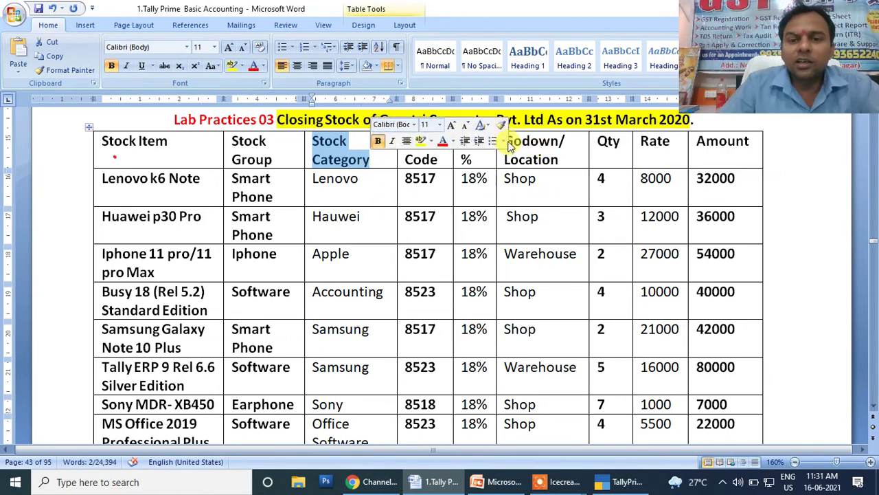
click(614, 148)
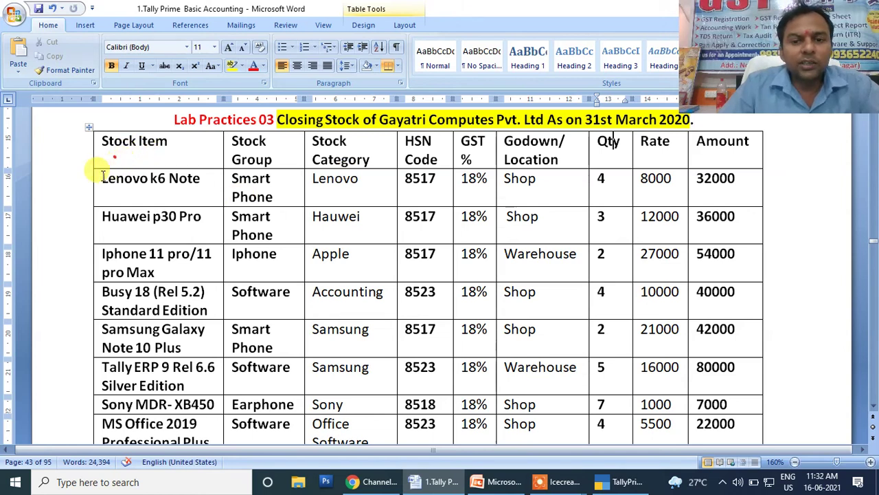
drag(102, 173, 201, 178)
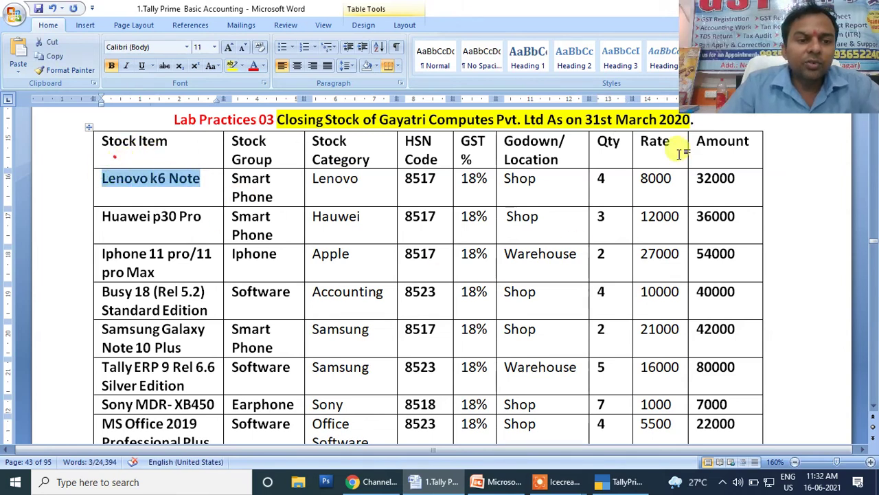
click(615, 178)
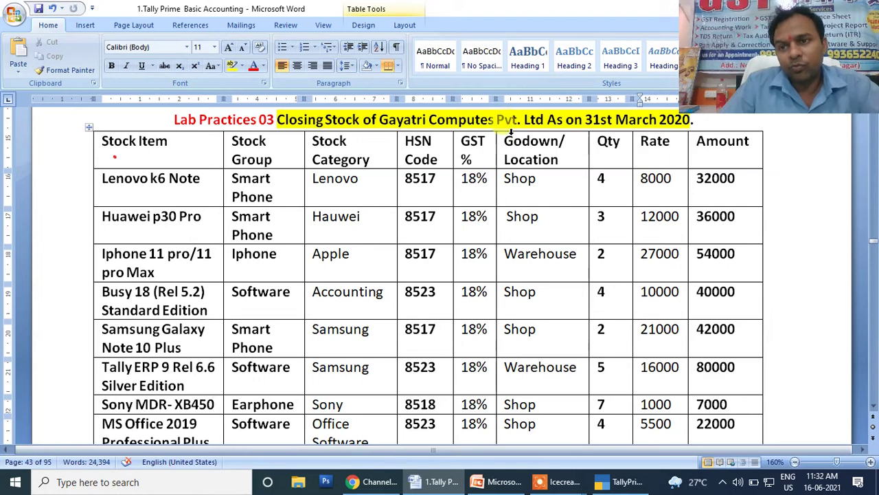
Switch to TallyPrime and open the creation form for a new stock item.
click(627, 482)
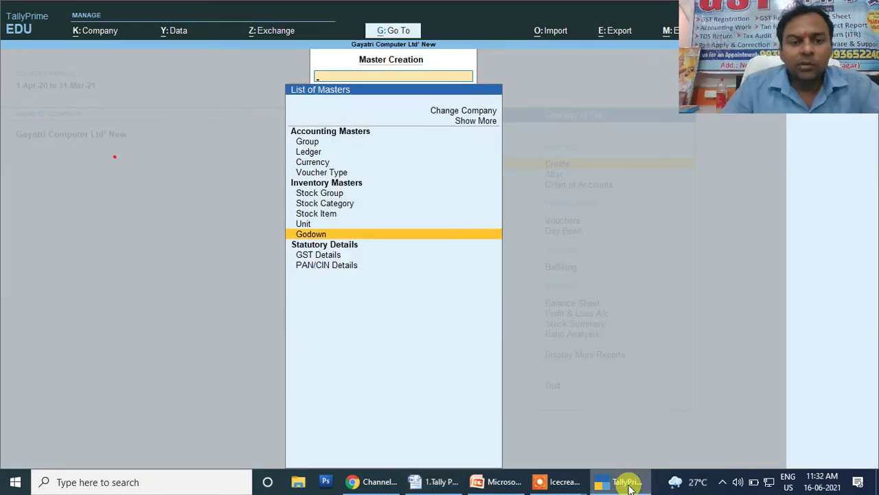
key(Up)
key(Up)
key(Up)
key(Down)
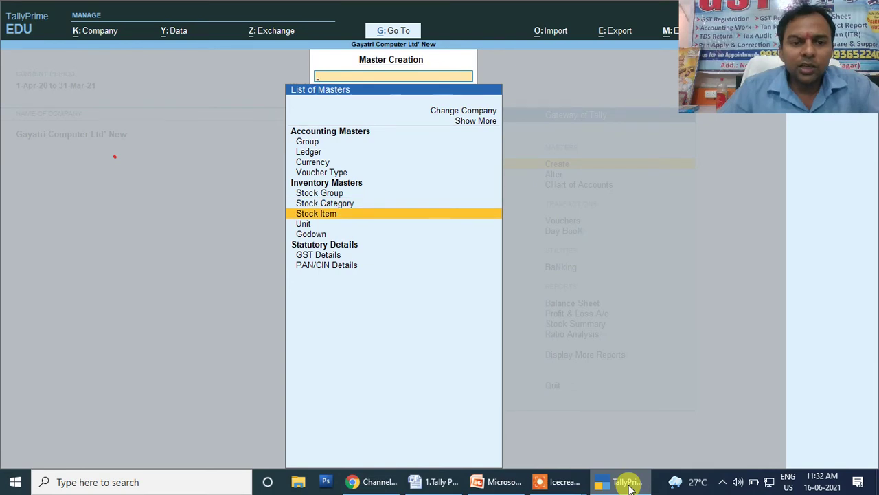
key(Return)
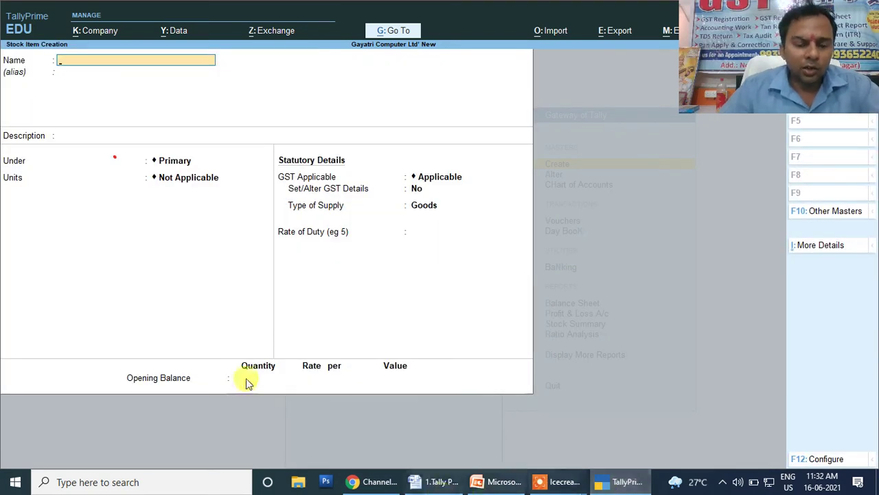
Copy Lenovo k6 Note from the Word table and enter it as the TallyPrime stock item's name, leaving alias and description blank.
click(452, 480)
drag(204, 179, 108, 177)
key(ctrl+c)
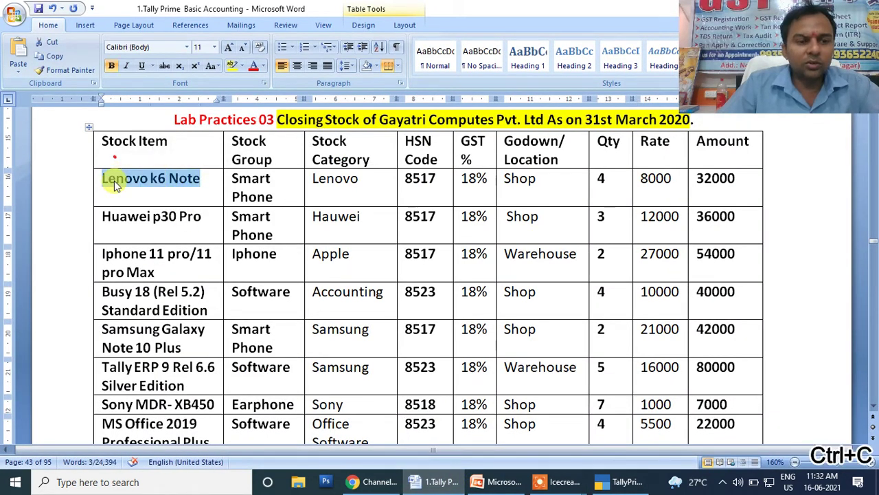
click(630, 478)
key(ctrl+v)
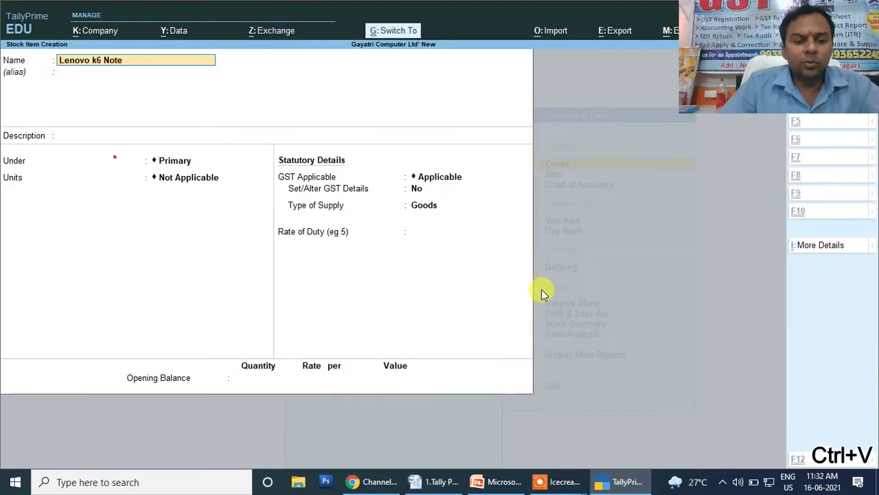
key(Return)
key(Return)
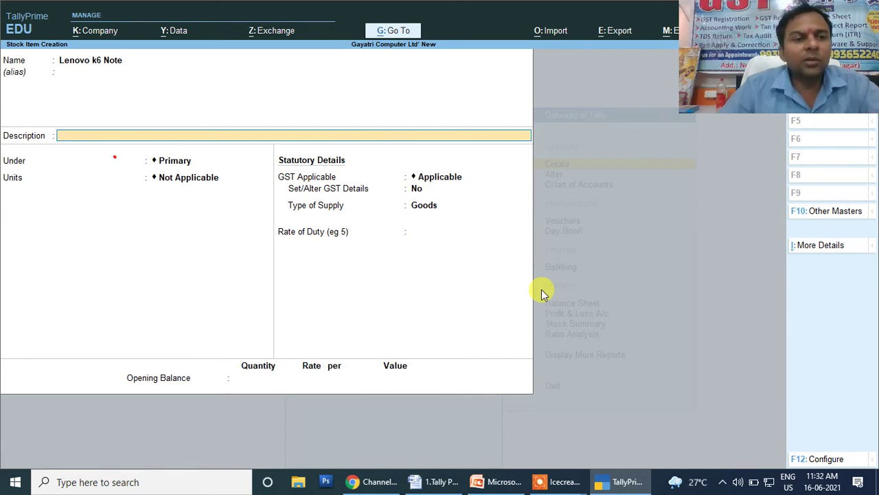
key(Return)
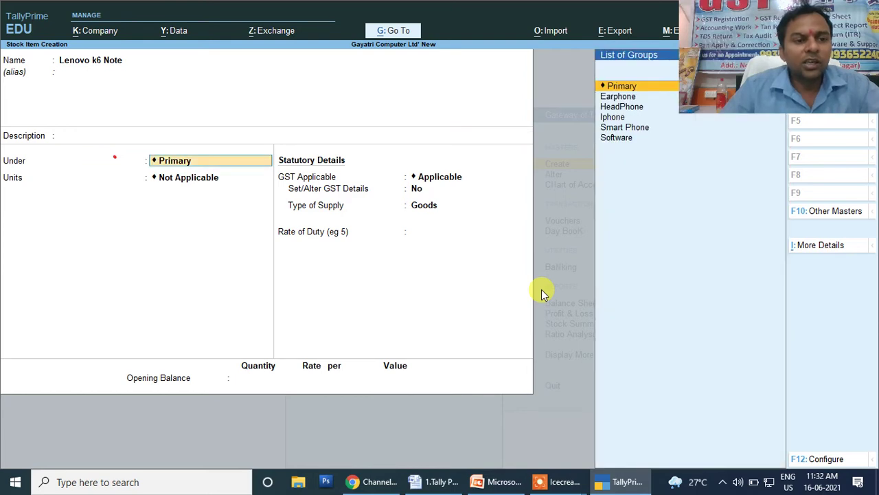
Place the stock item under Smart Phone with Pcs as its unit, no alternate units, and GST Applicable.
key(Down)
key(Down)
key(Down)
key(Down)
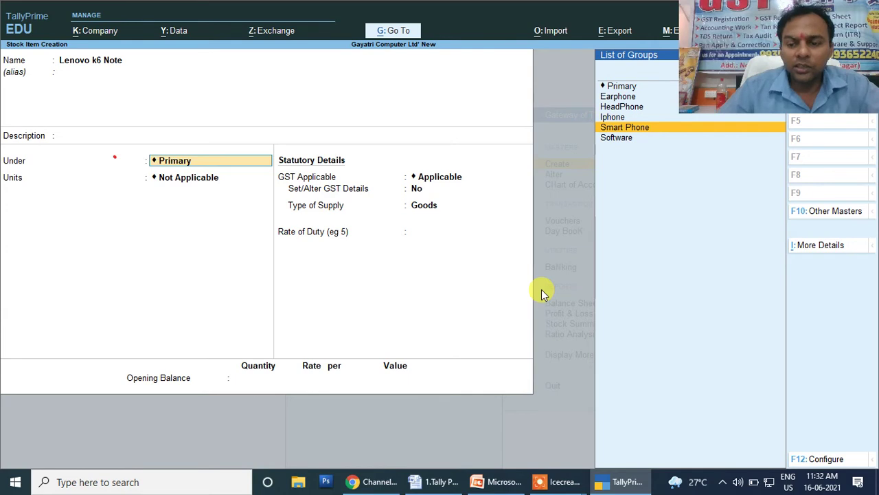
key(Return)
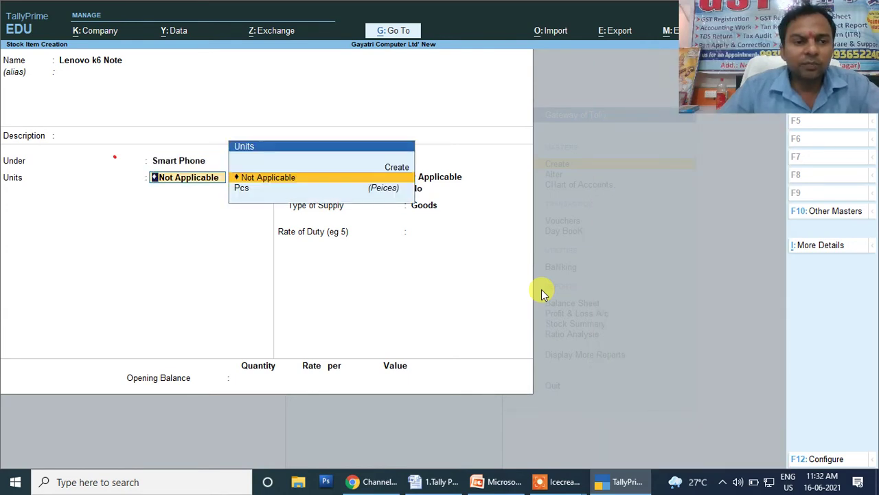
key(Down)
key(Return)
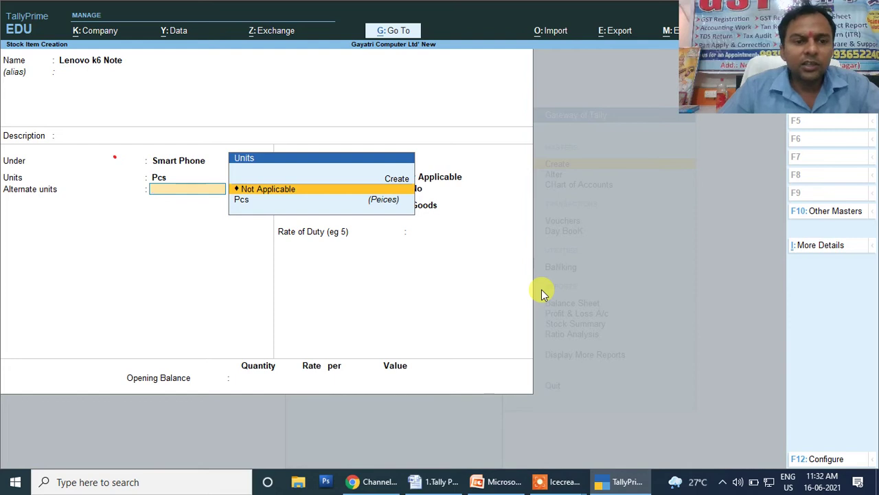
key(Return)
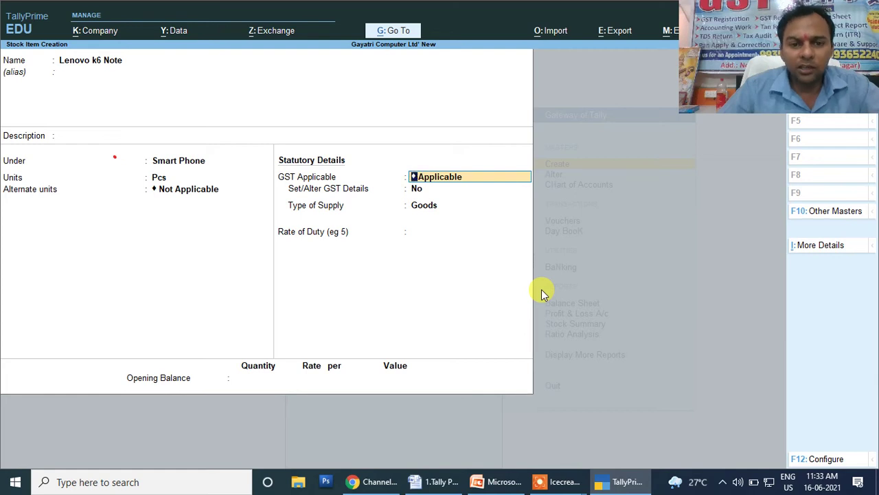
key(Return)
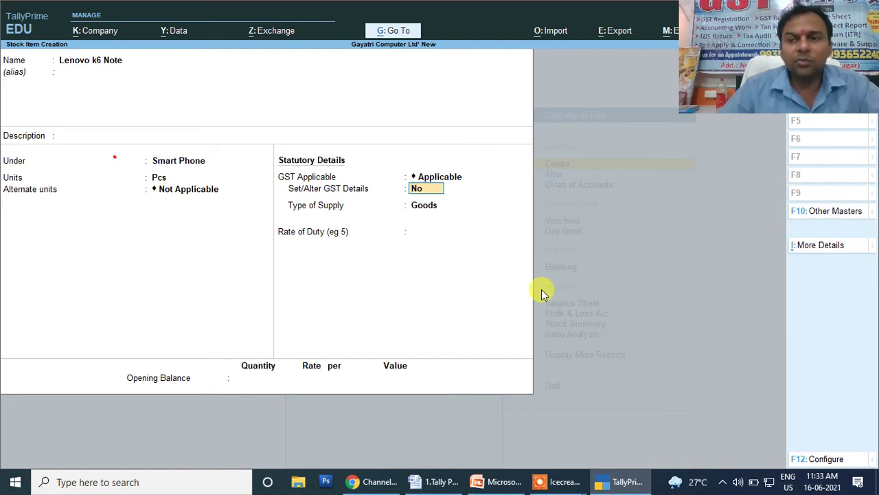
click(555, 481)
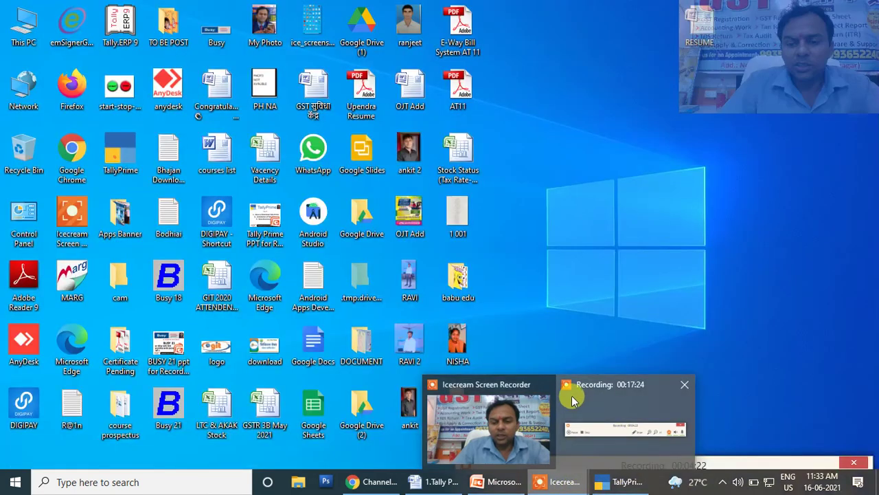
click(572, 395)
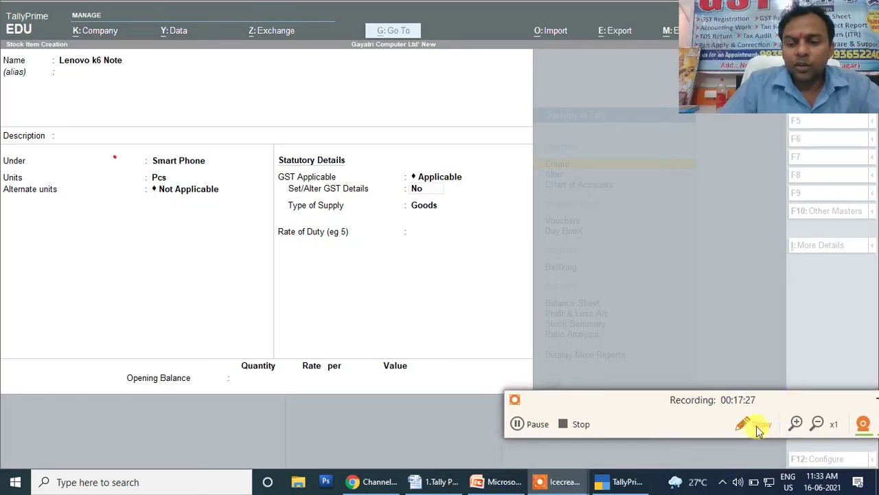
click(756, 423)
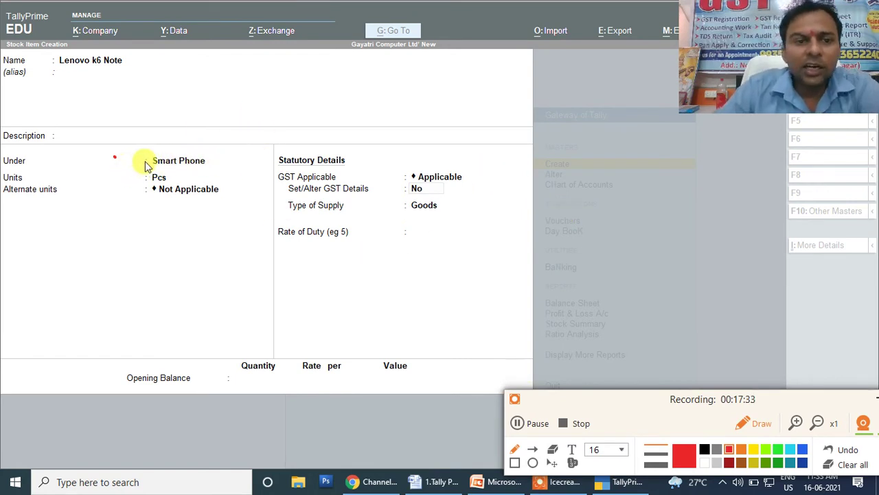
mouse_move(147, 167)
mouse_down()
mouse_move(145, 157)
mouse_move(206, 160)
mouse_move(188, 172)
mouse_move(157, 172)
mouse_up()
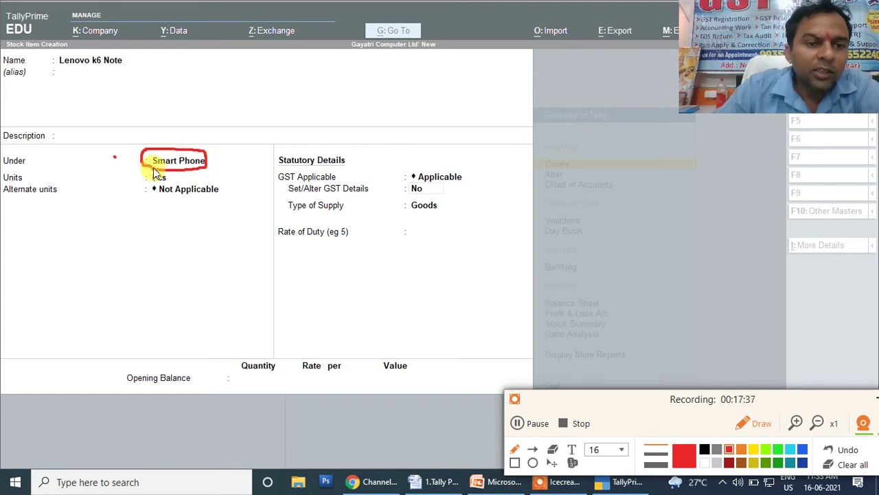
mouse_move(414, 180)
mouse_down()
mouse_move(410, 193)
mouse_move(428, 198)
mouse_move(417, 182)
mouse_move(408, 191)
mouse_up()
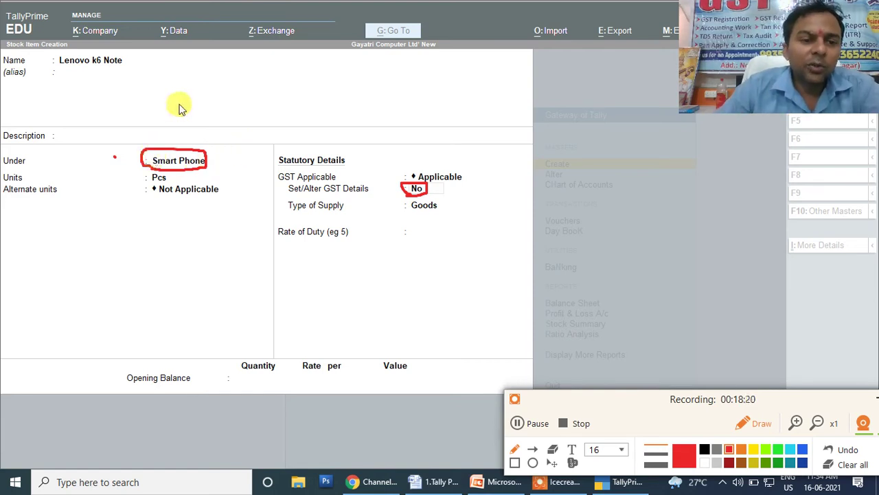
click(851, 465)
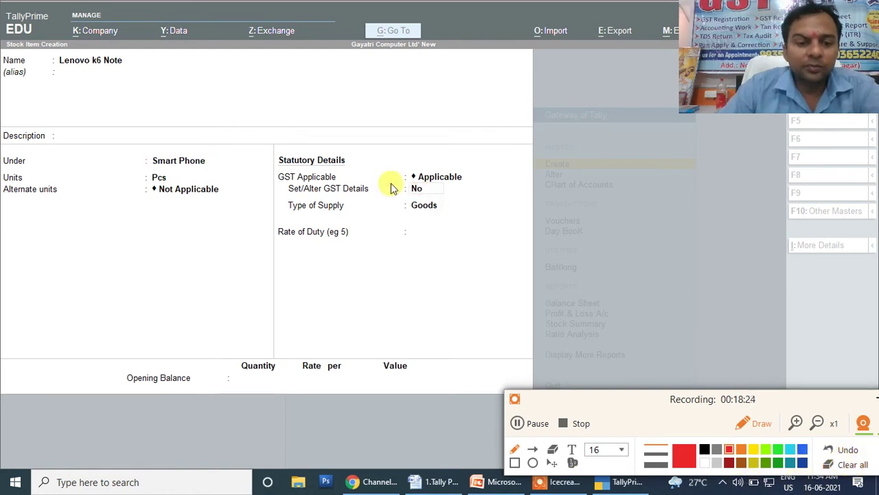
click(420, 188)
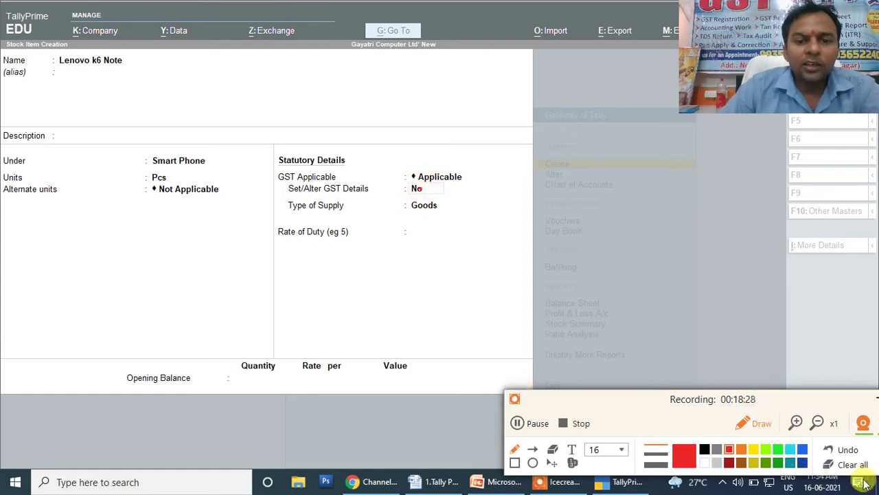
click(757, 425)
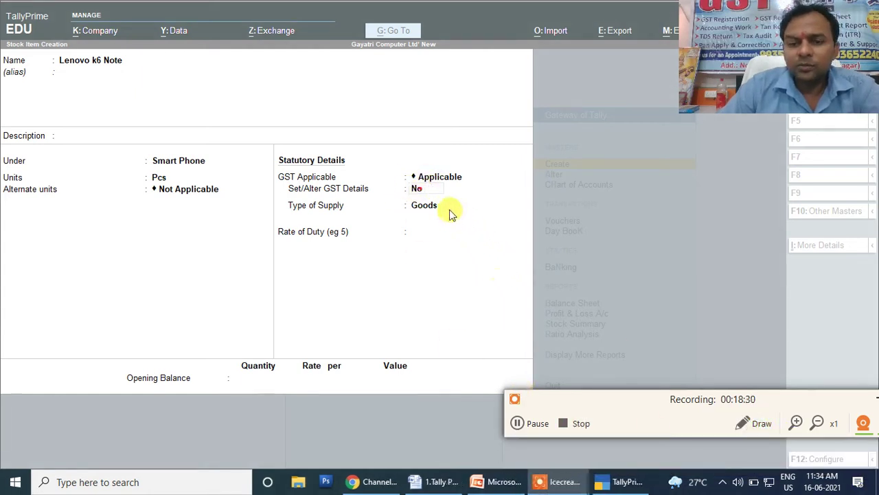
click(419, 190)
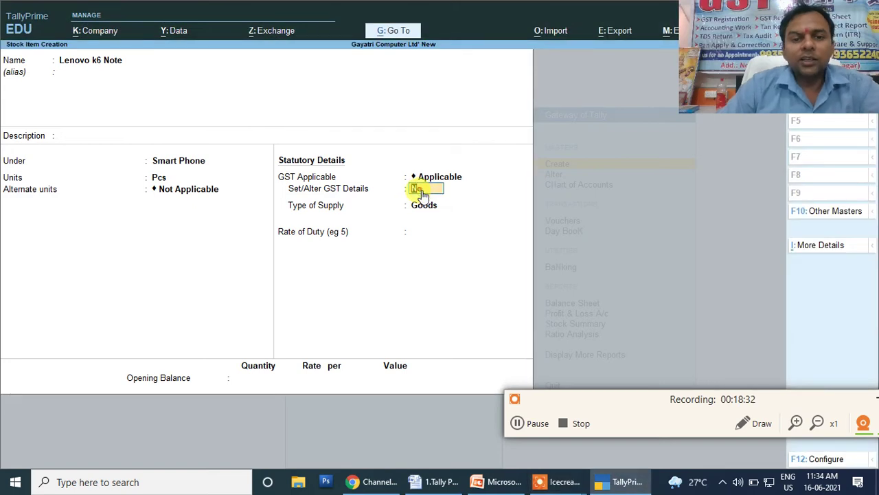
key(y)
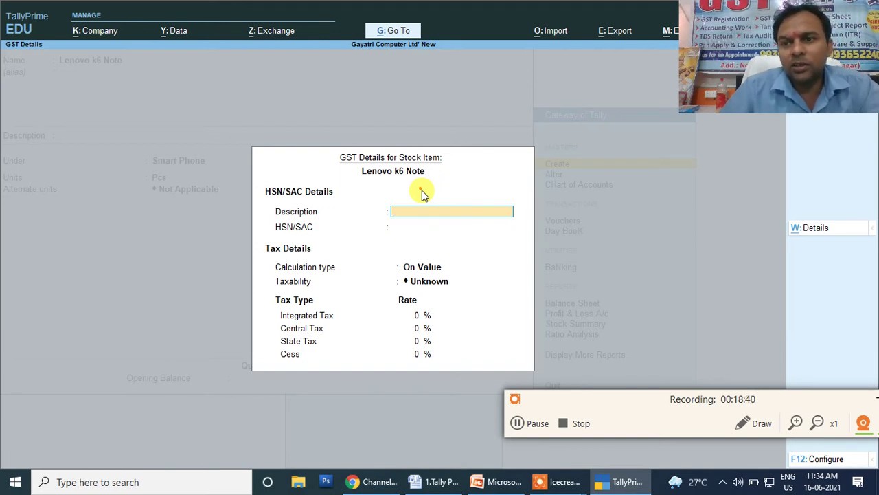
key(Escape)
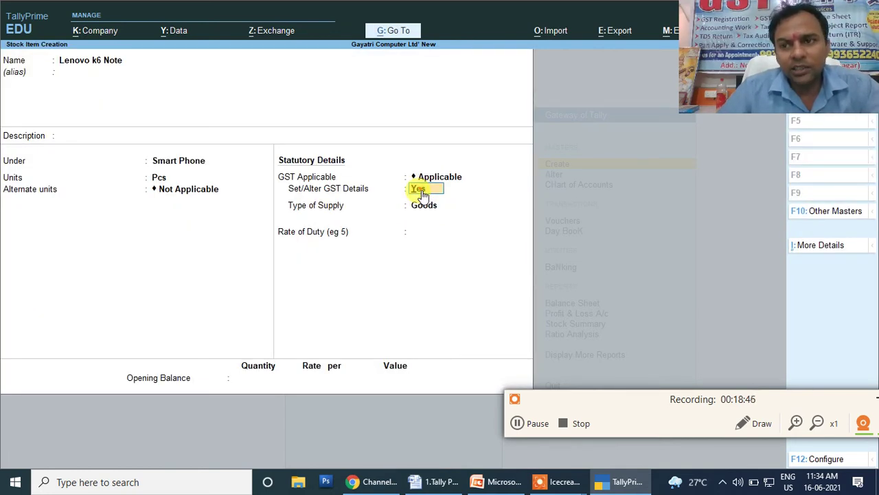
Set Set/Alter GST Details to No, keep Goods as the type of supply and leave the rate of duty at 0.
text(n)
key(Return)
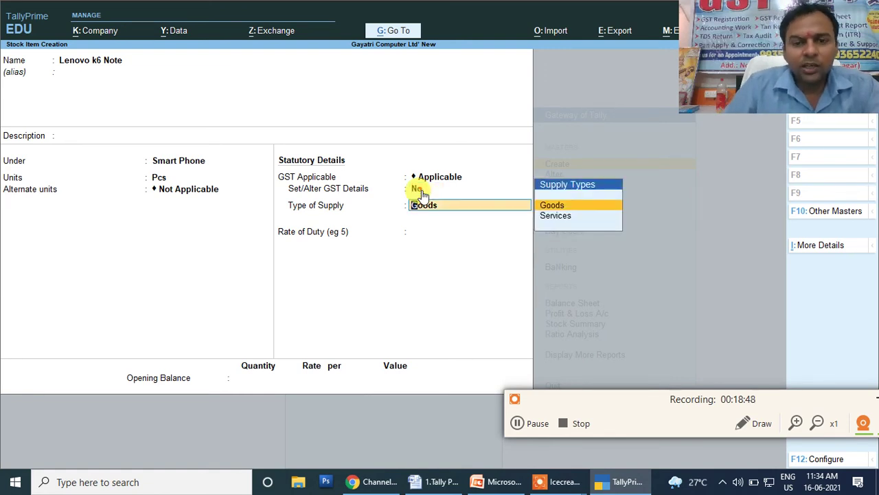
key(Return)
key(Return)
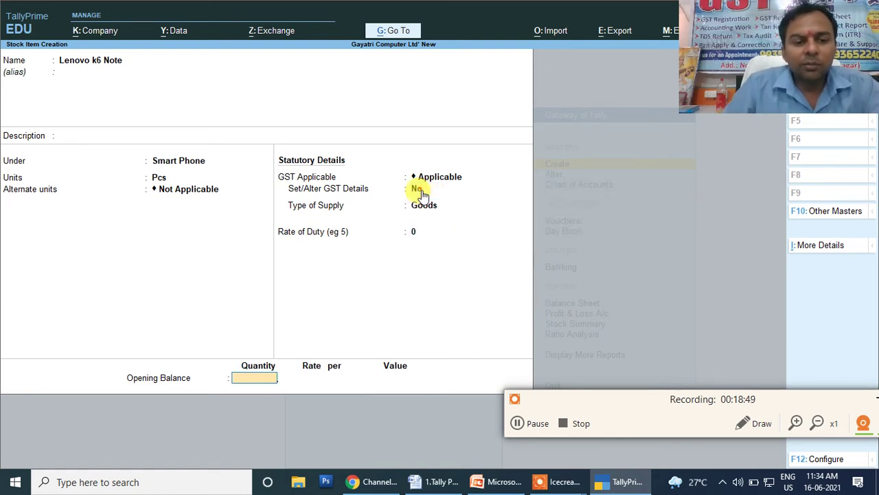
Switch to the Word document and examine the Lenovo k6 Note row's godown, quantity and rate.
key(alt+Tab)
key(alt+Tab)
key(alt+Tab)
key(alt+Tab)
key(alt+Tab)
key(alt+Tab)
key(alt+Tab)
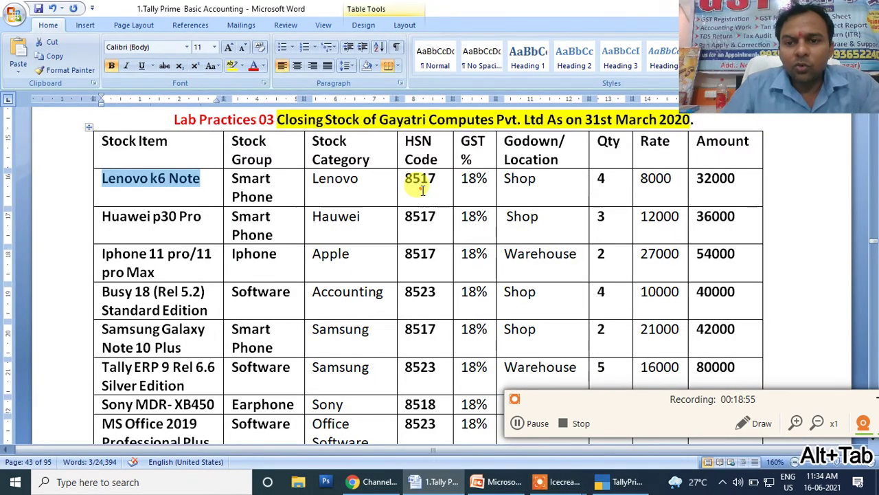
key(alt+Tab)
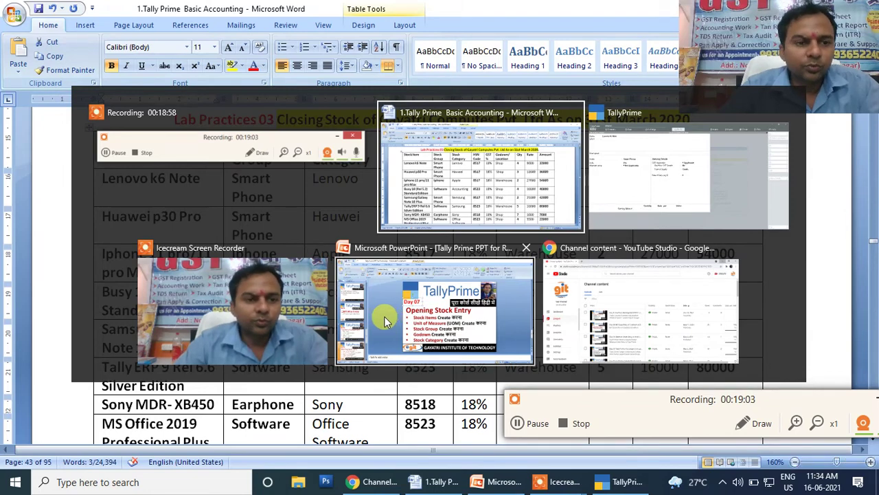
key(alt)
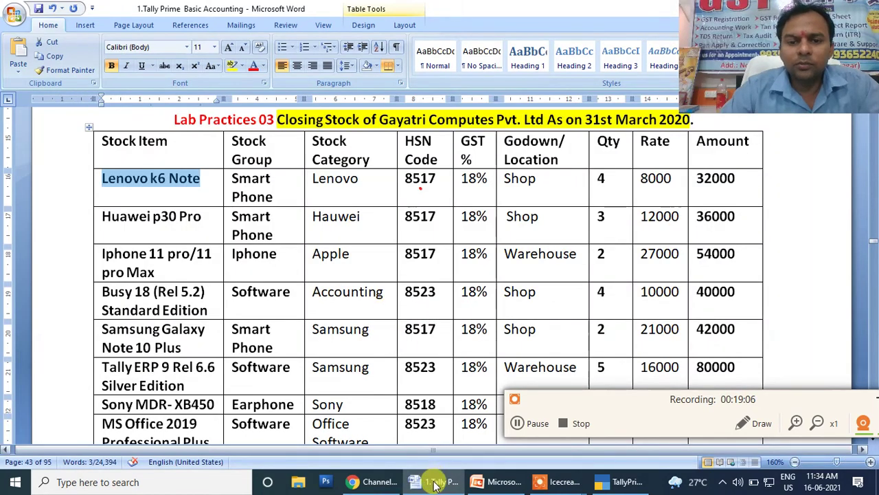
Switch back to TallyPrime and enter an opening balance quantity of 4 for Lenovo k6 Note.
click(621, 482)
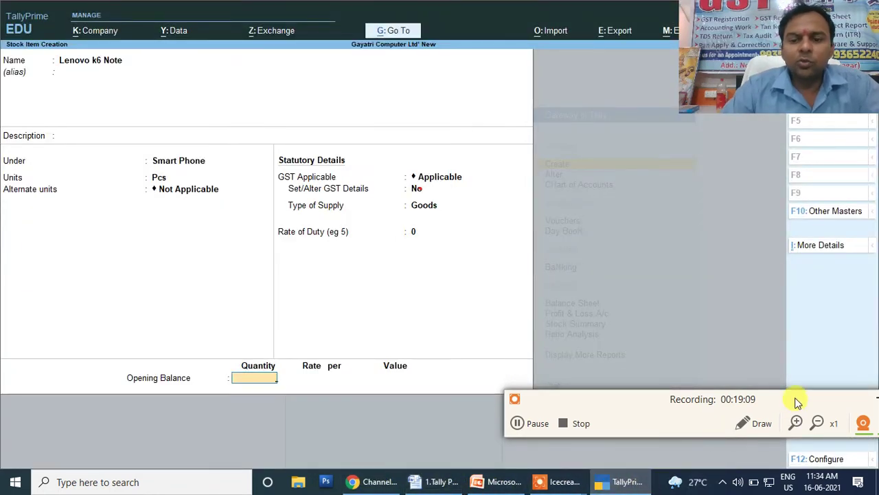
drag(794, 397, 840, 492)
click(257, 380)
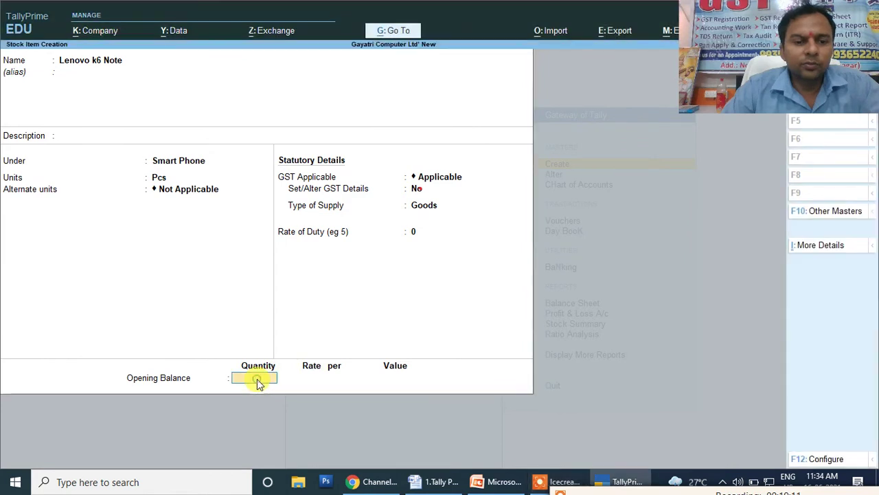
text(4)
key(Return)
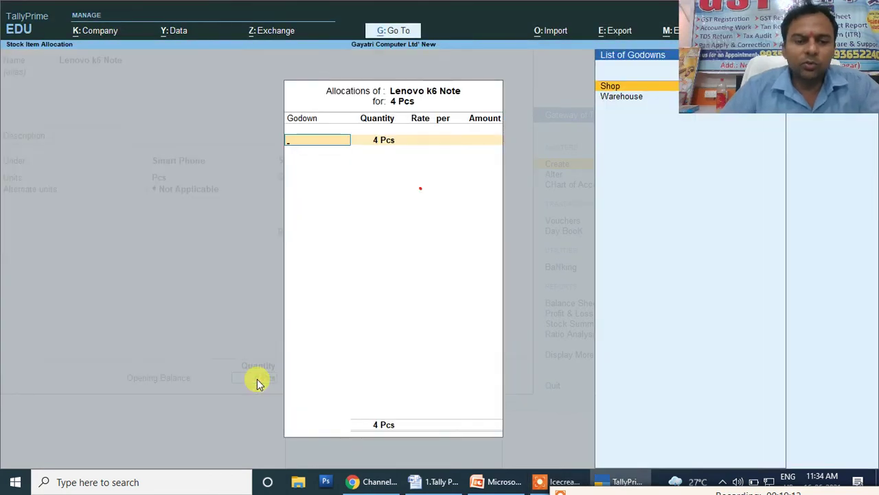
Recheck the item's row in Word, then allocate the 4 Pcs in TallyPrime to the Shop godown at a rate of 8000.
key(Up)
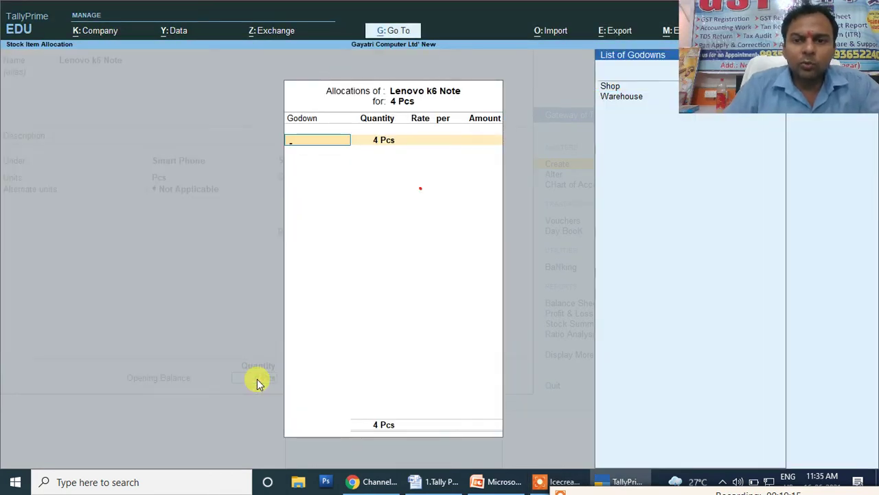
drag(722, 34, 695, 305)
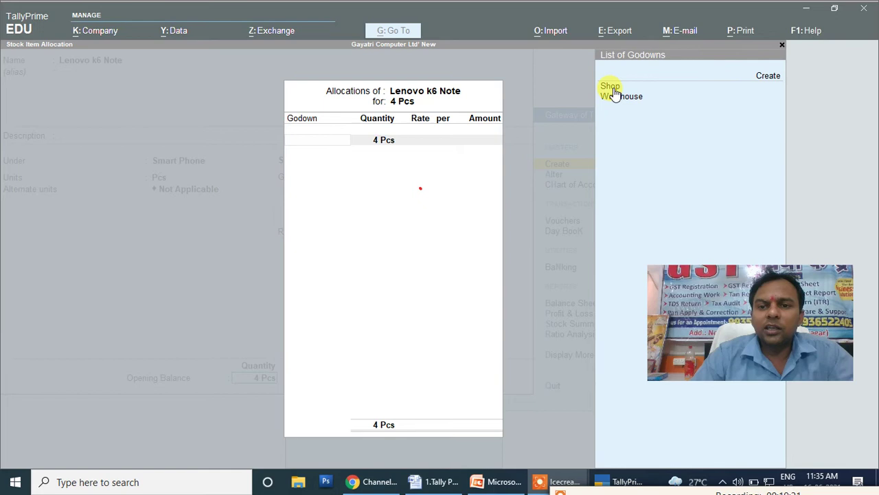
click(434, 483)
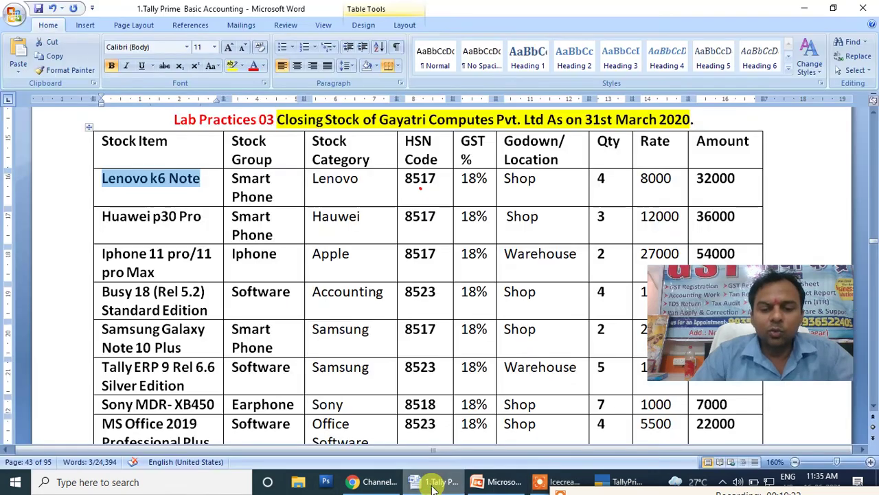
click(434, 483)
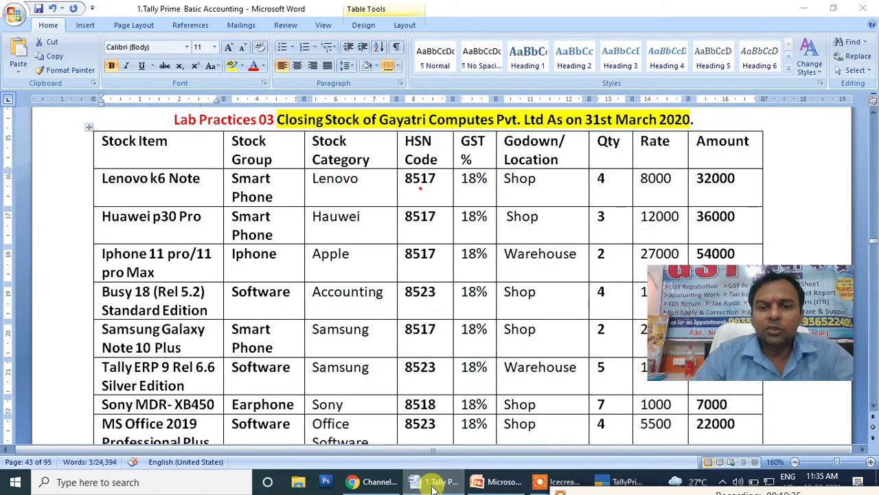
key(Down)
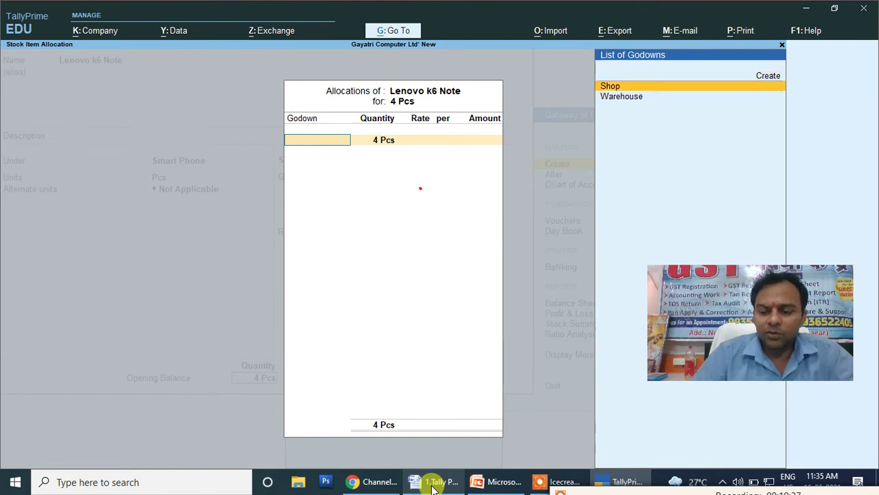
key(Return)
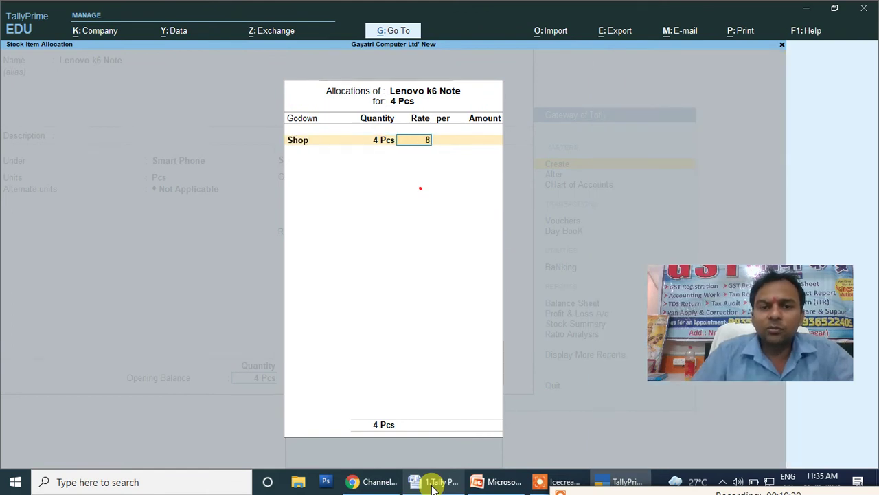
text(8000)
key(Return)
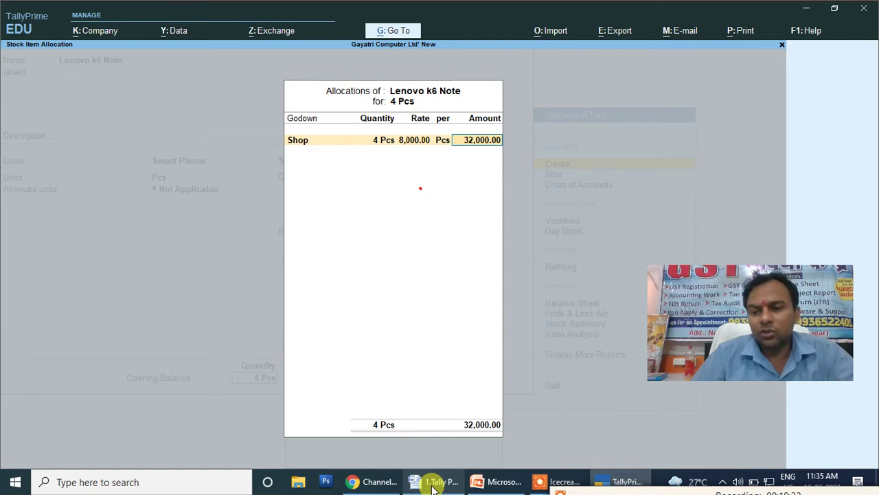
Confirm the Shop godown allocation of Lenovo k6 Note and save the stock item.
key(Return)
key(Return)
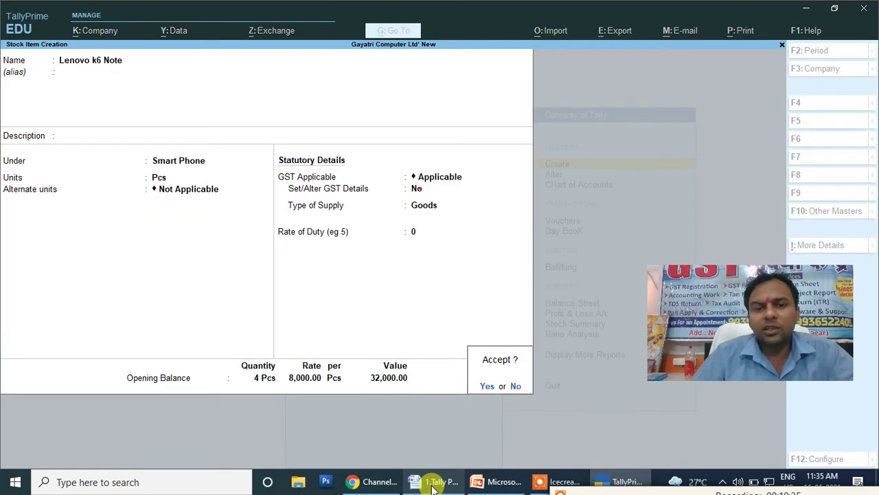
key(Return)
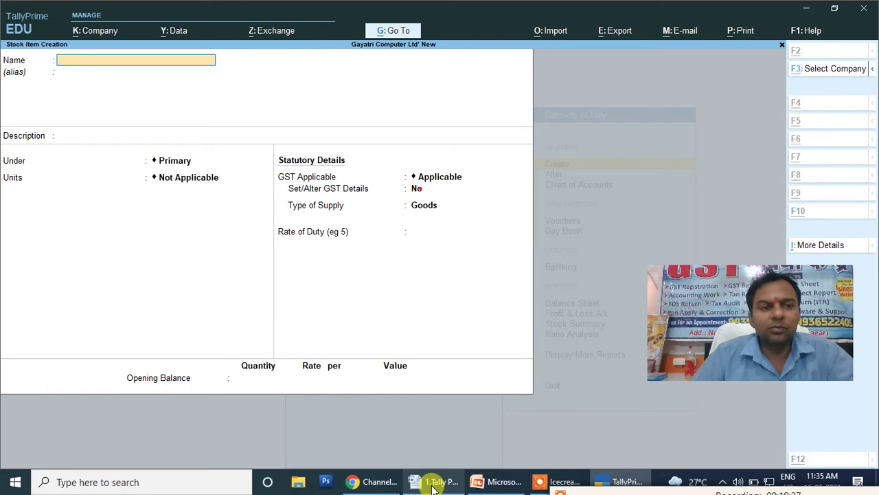
Copy "Huawei p30 Pro" from the closing stock table in Word into the new stock item's name in TallyPrime.
key(alt+Tab)
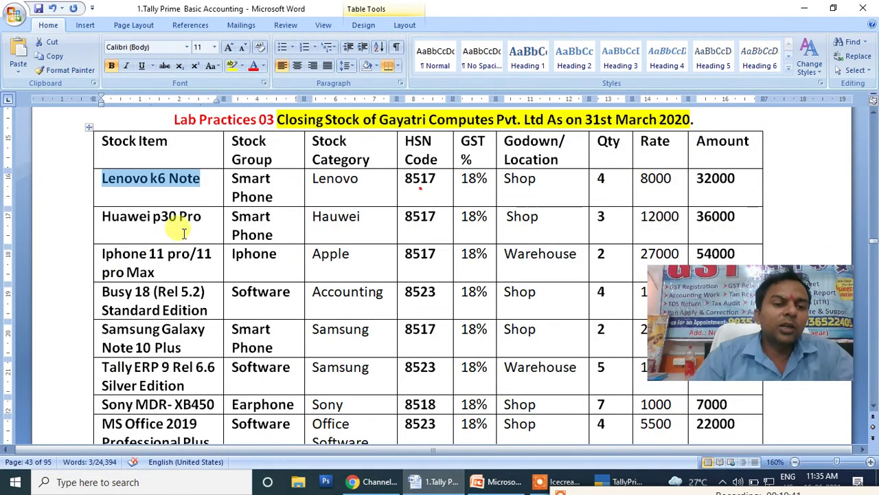
drag(201, 217, 118, 220)
key(ctrl+c)
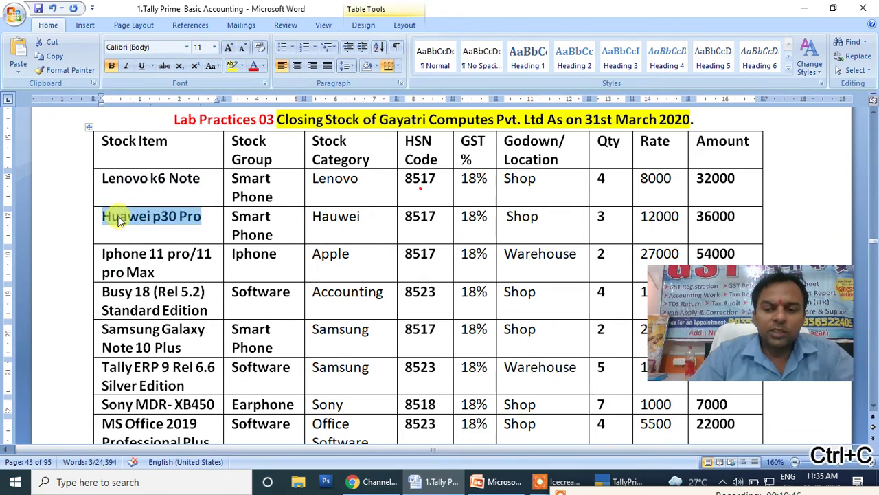
key(alt+Tab)
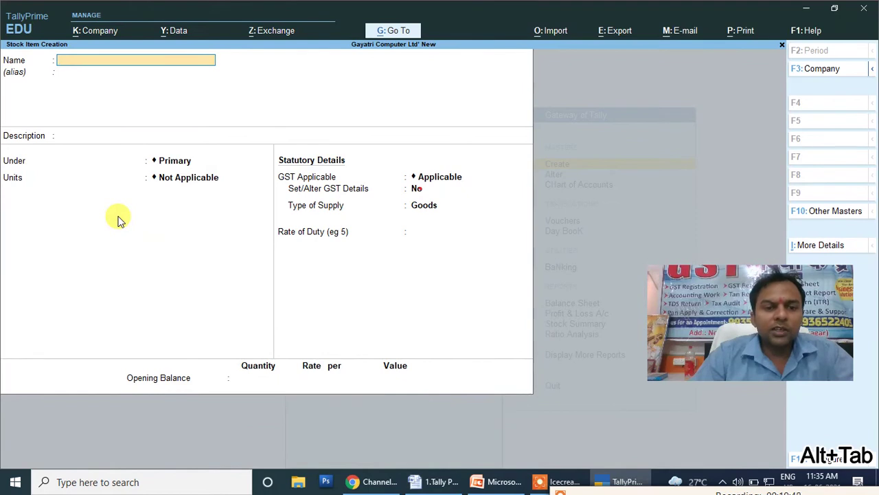
key(ctrl+v)
key(Return)
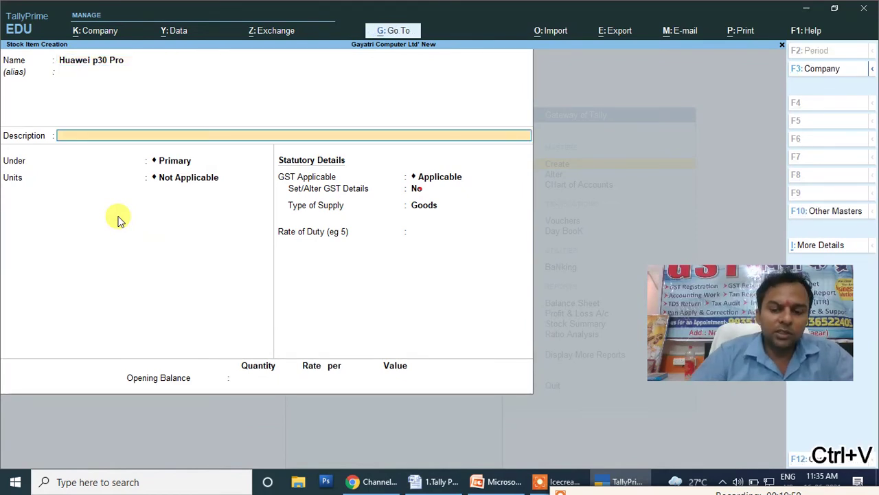
Put the Huawei p30 Pro item under Smart Phone with units Pcs, no alternate unit and the default statutory details.
key(Return)
text(Smar)
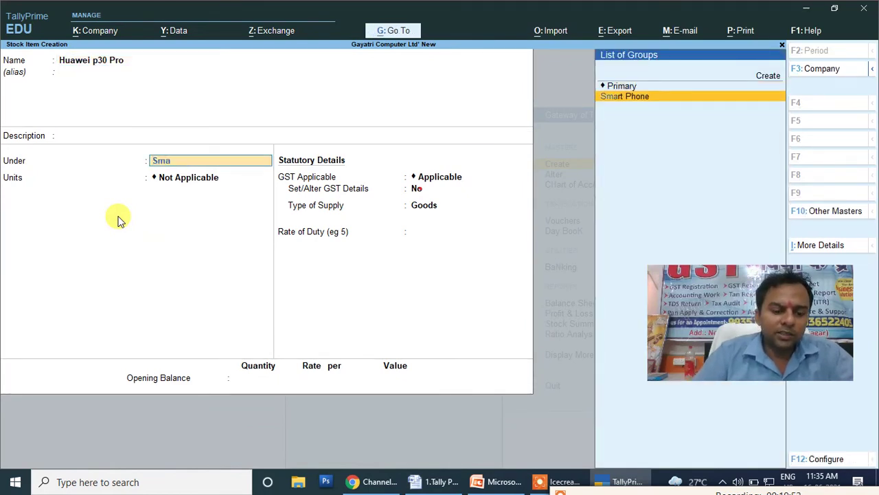
key(Return)
key(Down)
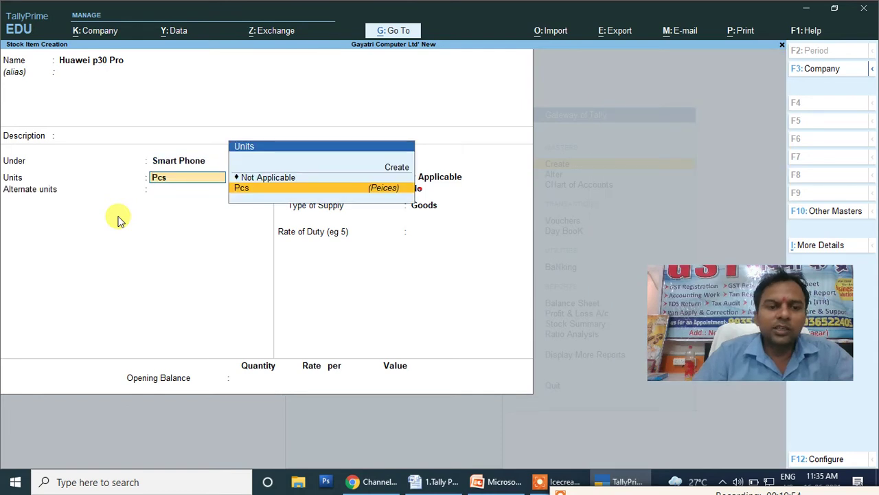
key(Return)
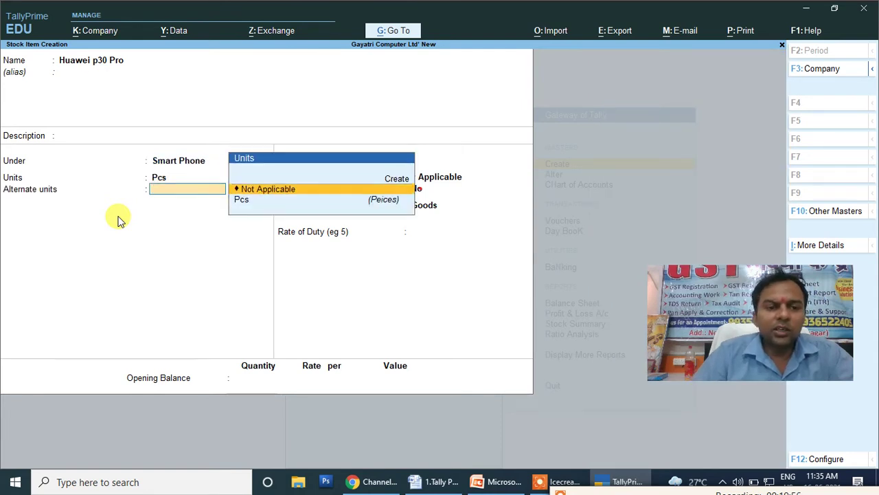
key(Return)
key(Return)
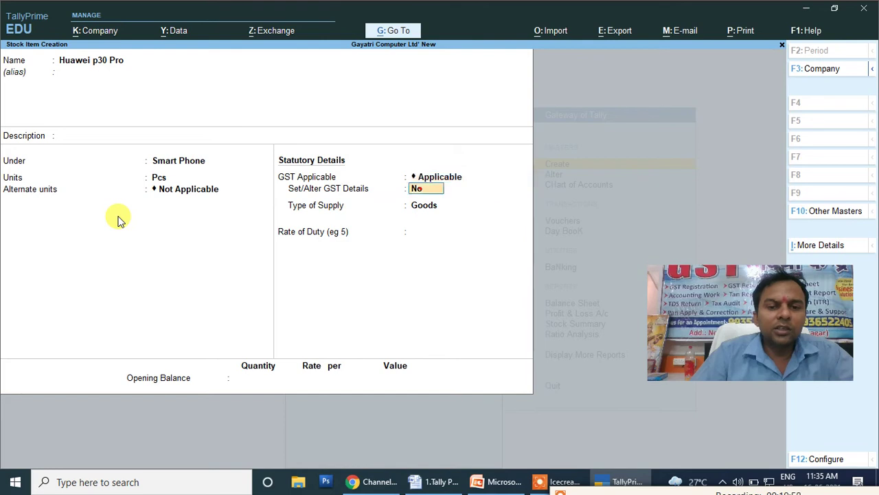
key(Return)
key(Return)
key(Return)
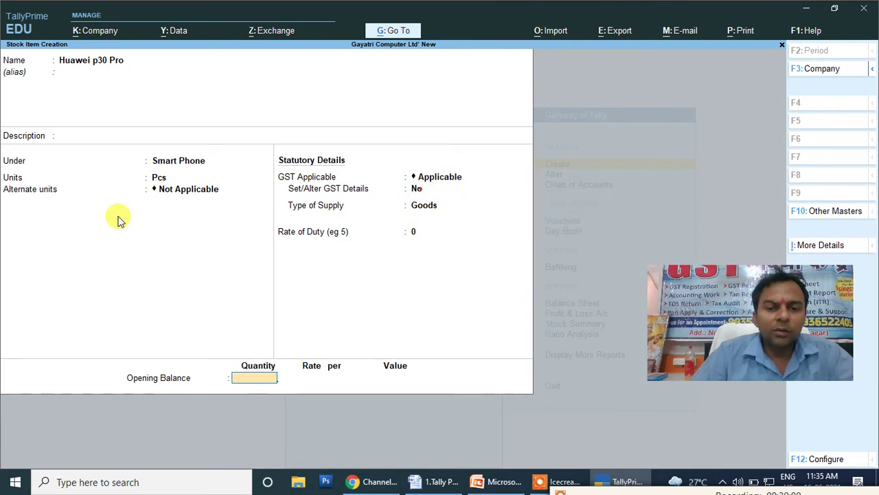
Set the Huawei p30 Pro opening quantity to 3 Pcs as in the Word stock table and allocate it to the Shop godown.
key(alt+Tab)
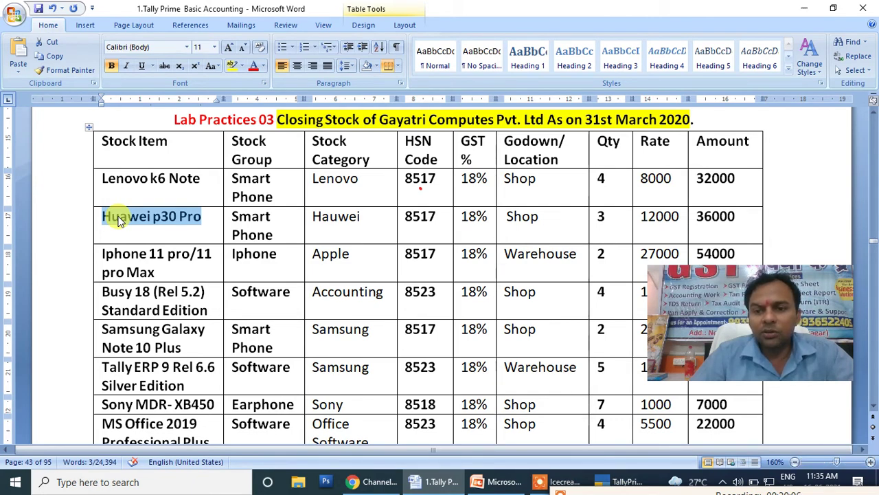
key(alt+Tab)
text(3)
key(Return)
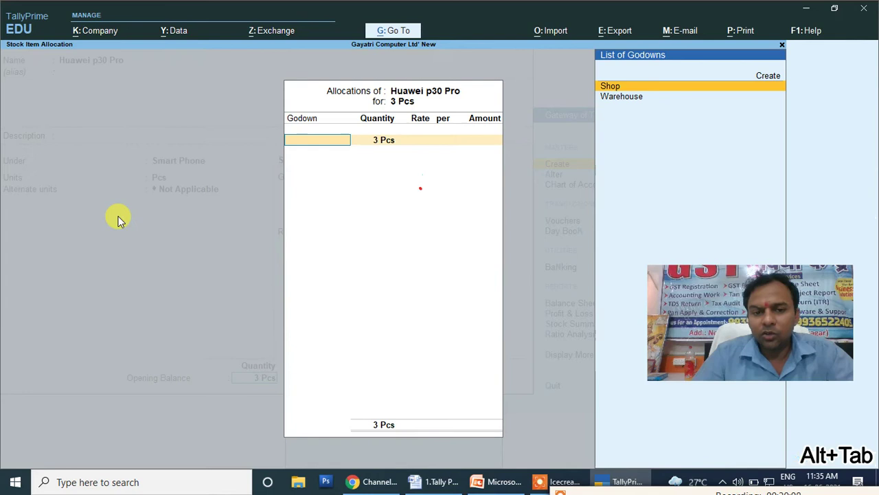
key(alt+Tab)
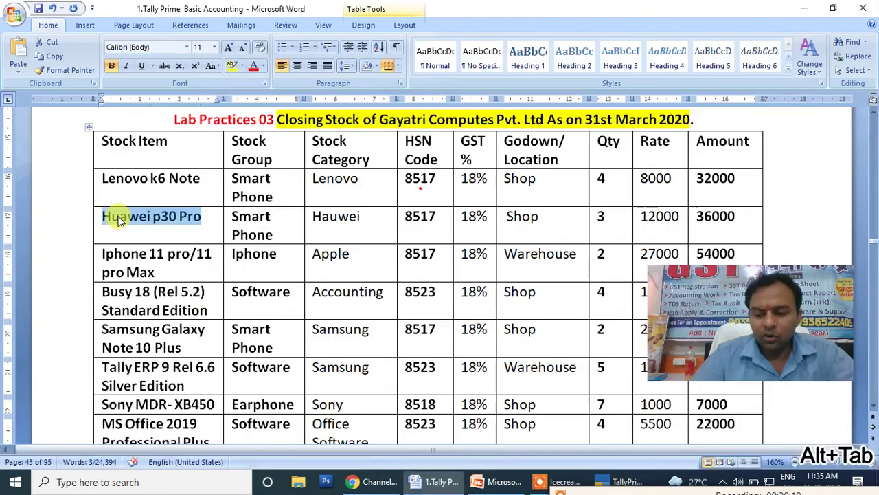
key(alt+Tab)
key(Return)
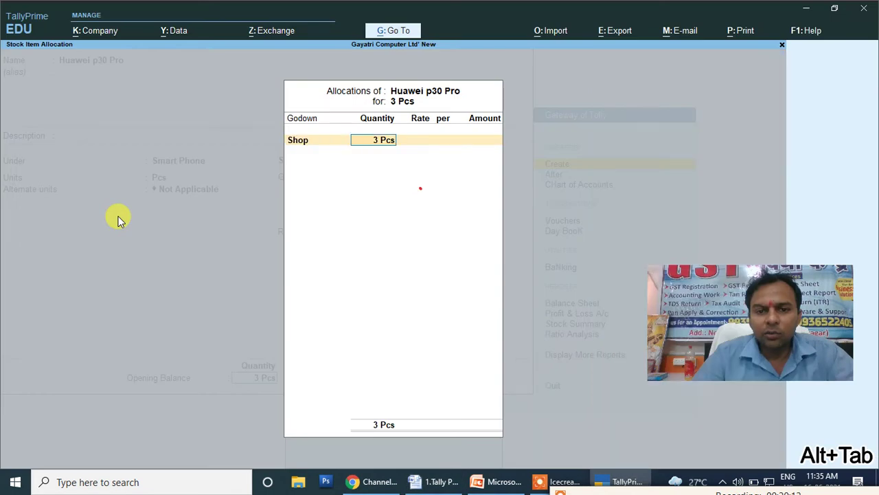
Set the Huawei p30 Pro allocation rate to 12000 per Pcs and save the stock item.
text(000)
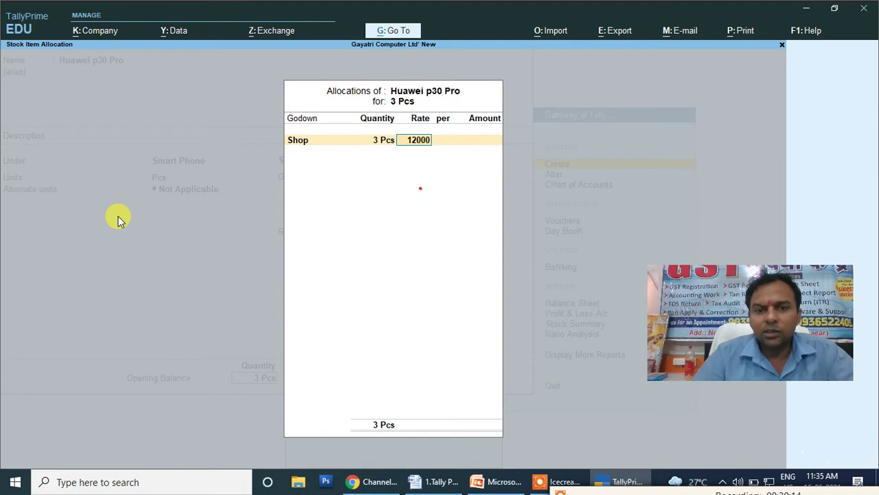
key(Return)
key(Return)
key(Return)
key(Return)
key(Return)
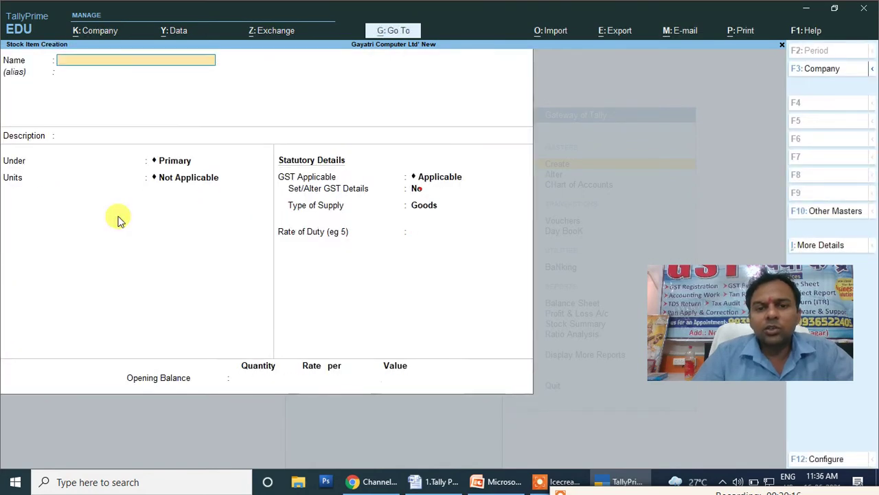
Copy "Iphone 11 pro/11 pro Max" from the Word stock table into the next stock item's name in TallyPrime.
key(alt+Tab)
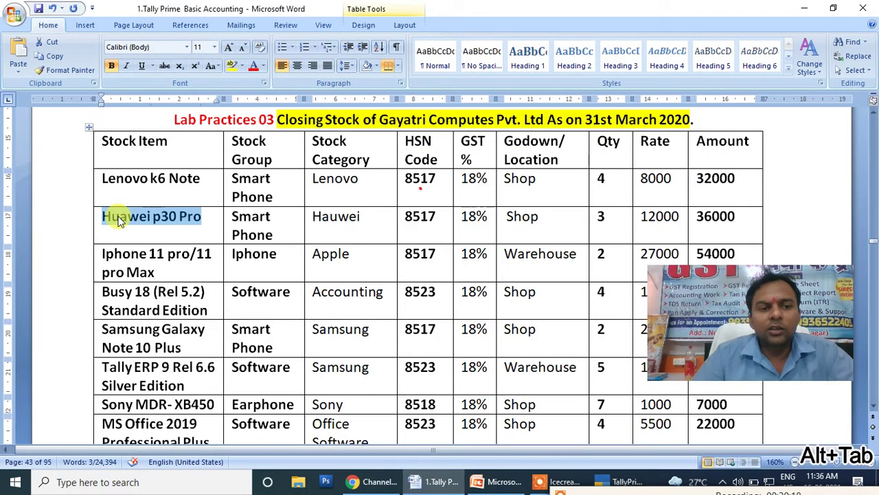
drag(157, 272, 104, 263)
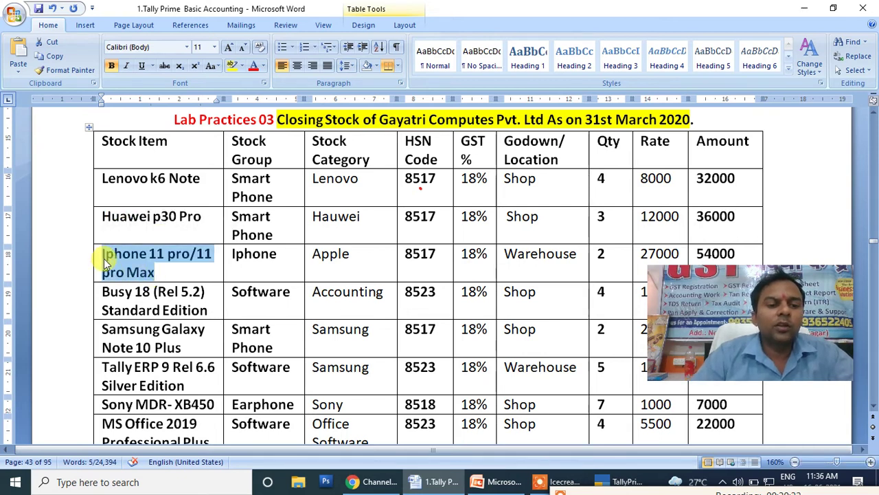
key(ctrl+c)
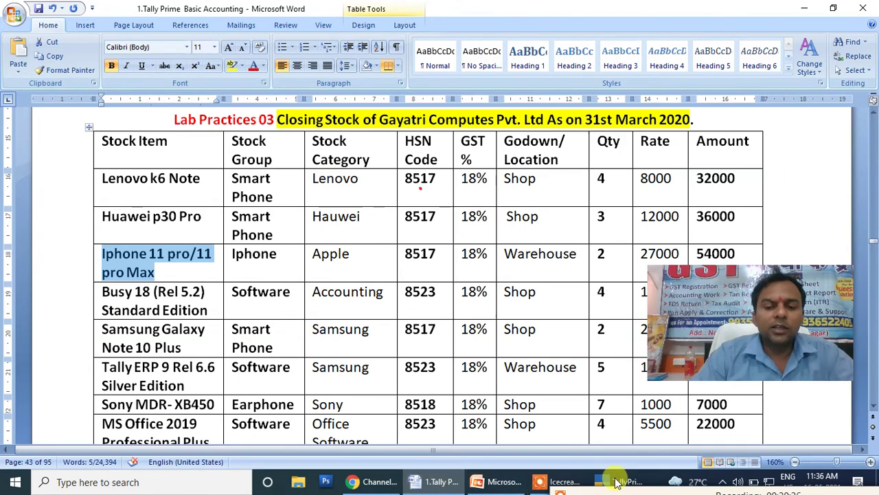
key(alt+Tab)
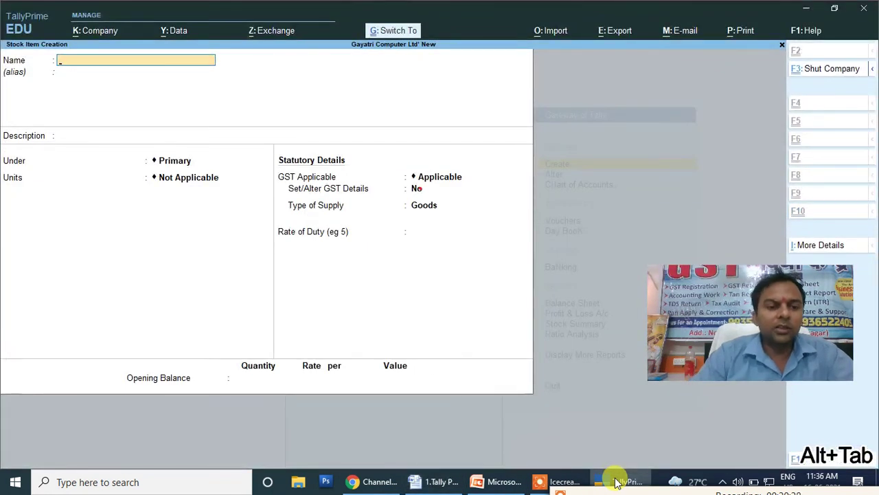
key(ctrl+v)
key(Return)
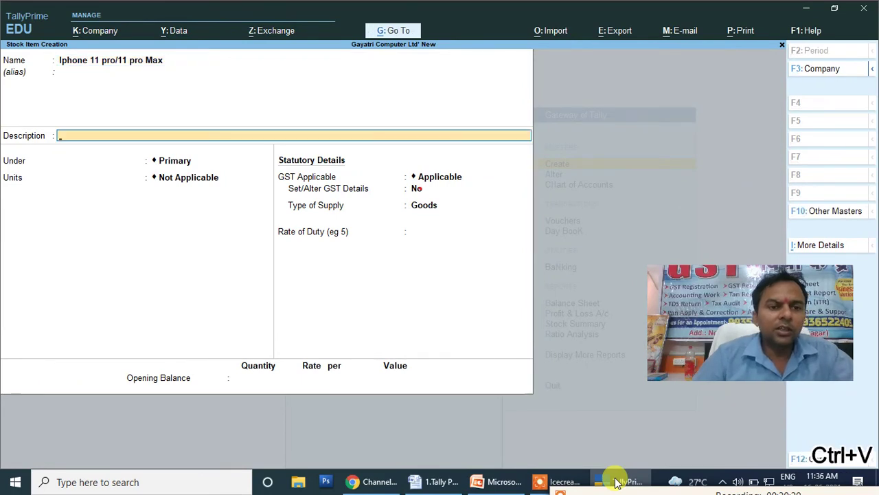
Put the Iphone 11 pro/11 pro Max item under Iphone with units Pcs, no alternate unit and the default statutory details.
key(Return)
key(Down)
key(Down)
key(Down)
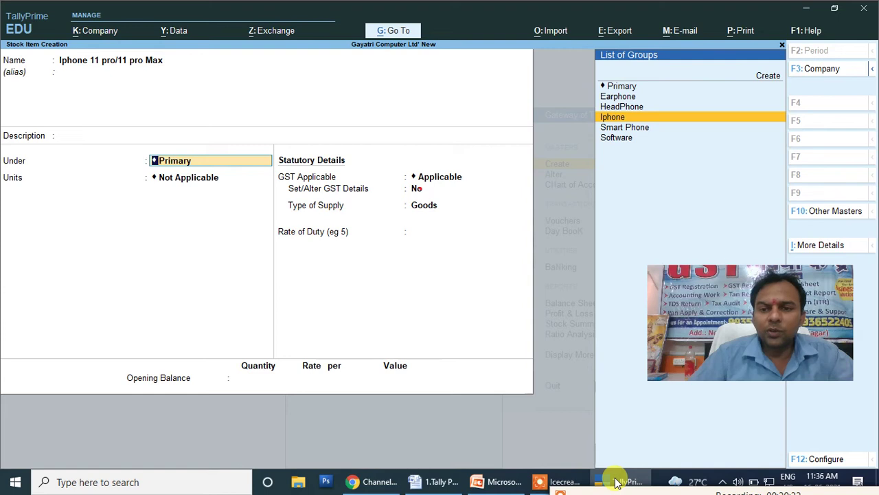
key(Return)
key(Down)
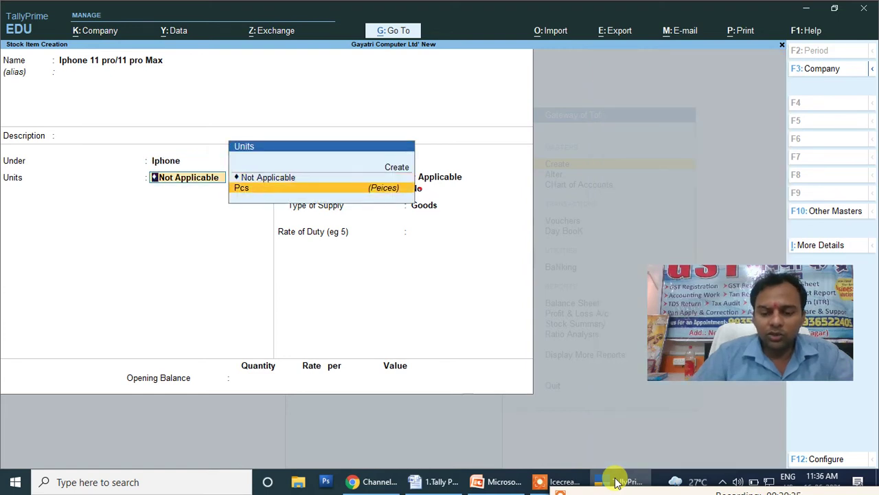
key(Return)
key(Return)
key(Return)
key(Return)
key(Return)
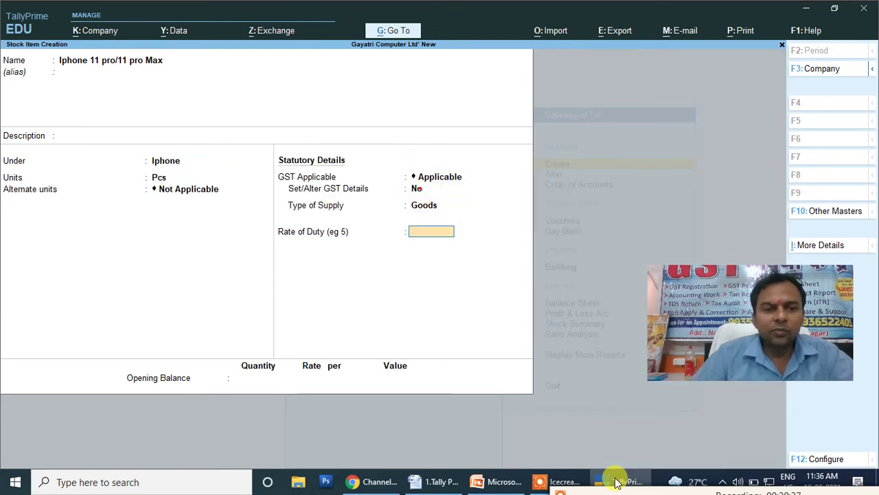
key(Return)
Set the Iphone 11 pro/11 pro Max opening quantity to 2 Pcs as in the Word stock table and allocate it to the Warehouse godown.
key(alt+Tab)
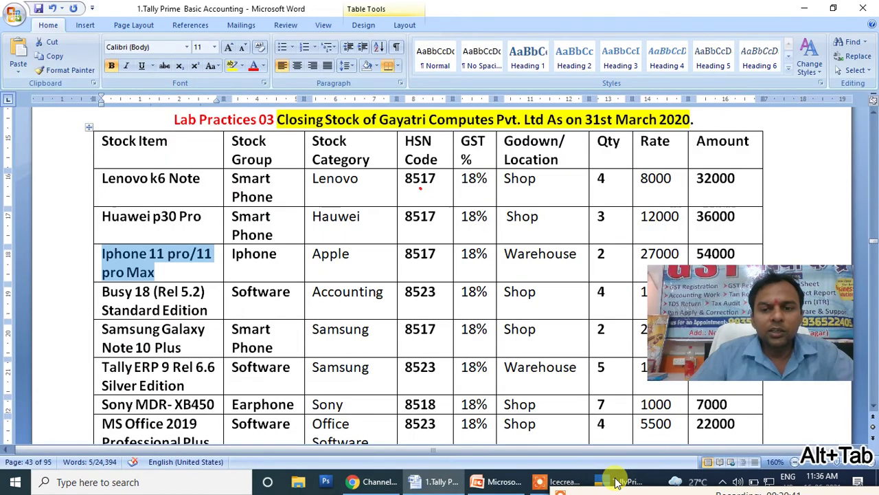
key(alt+Tab)
text(2)
key(Return)
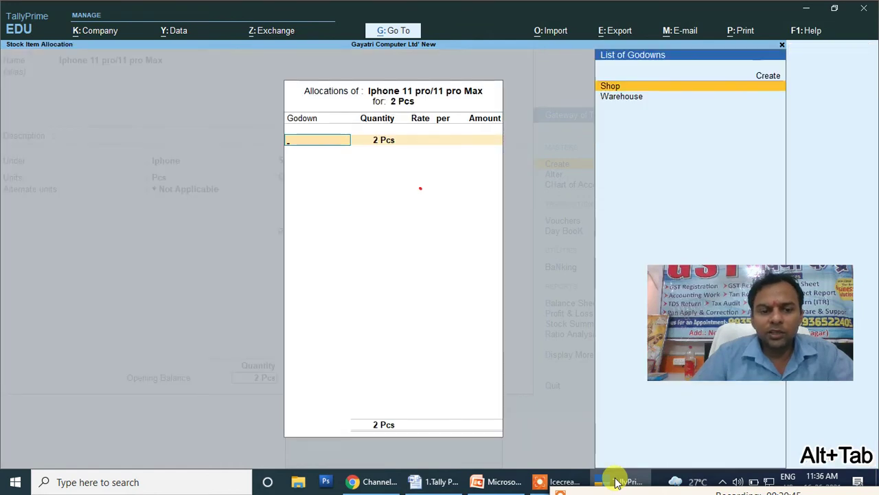
key(alt+Tab)
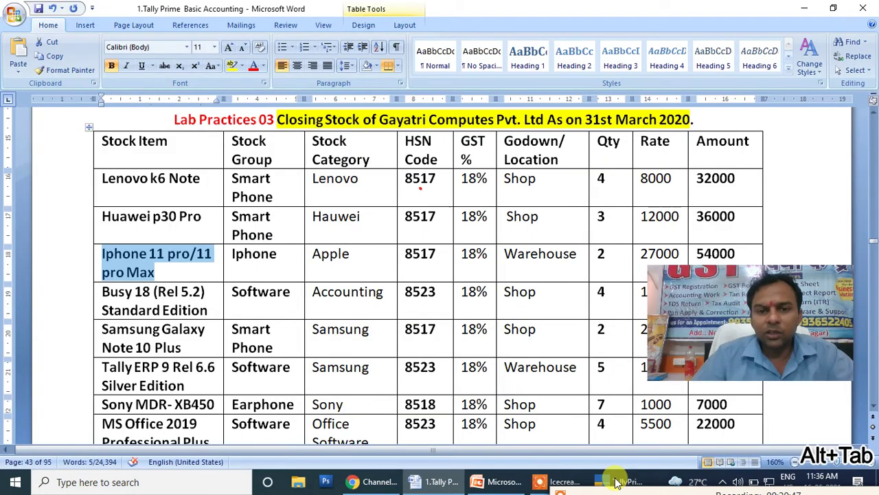
key(alt+Tab)
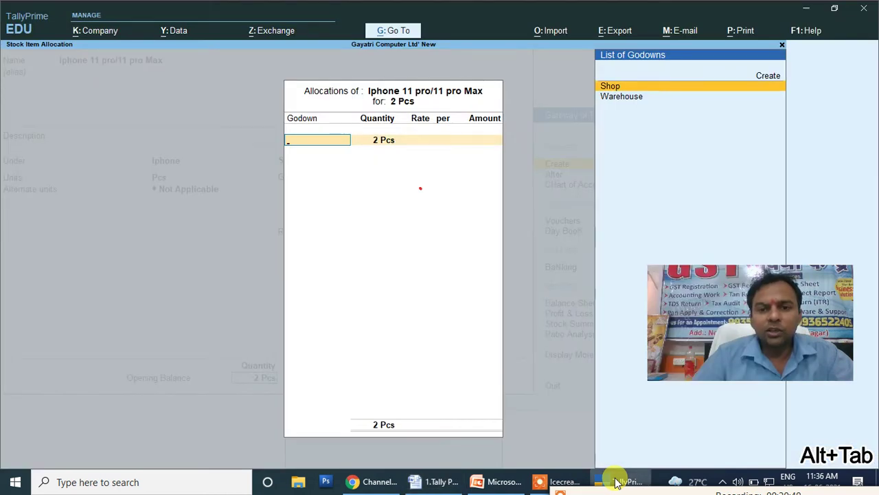
key(Down)
key(Return)
key(Return)
Set the Iphone 11 pro/11 pro Max allocation rate to 27,000 per Pcs and save the stock item.
key(alt+Tab)
key(alt+Tab)
text(27,000)
key(Return)
key(Return)
key(Return)
key(Return)
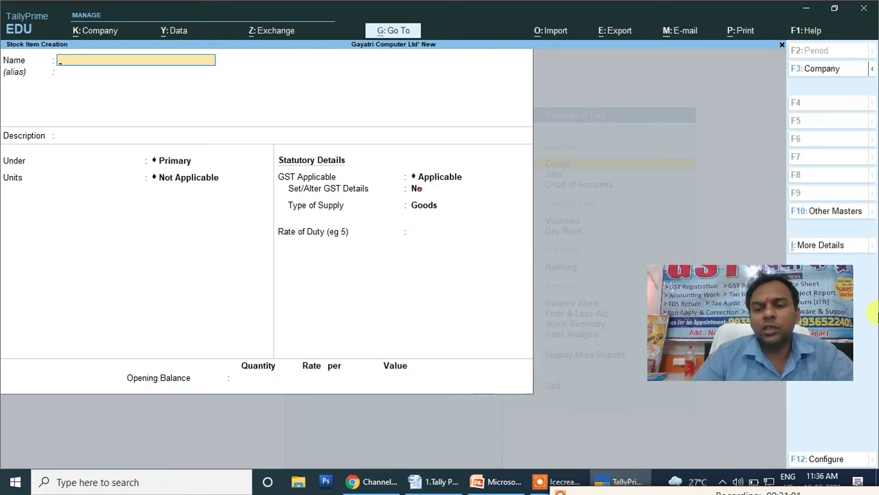
drag(811, 316, 157, 30)
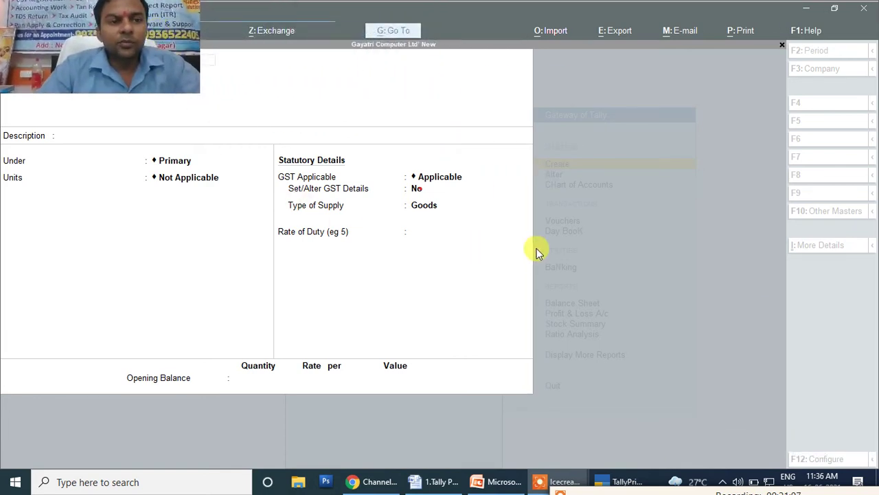
key(alt+Tab)
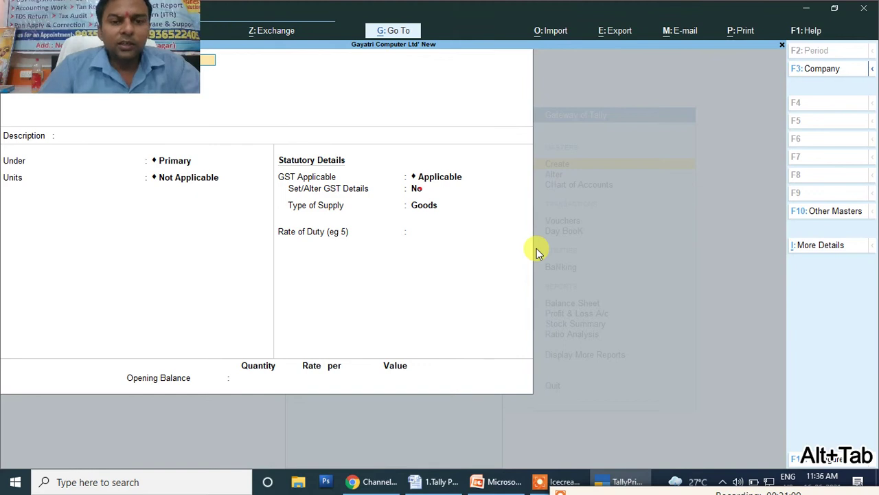
drag(132, 45, 827, 469)
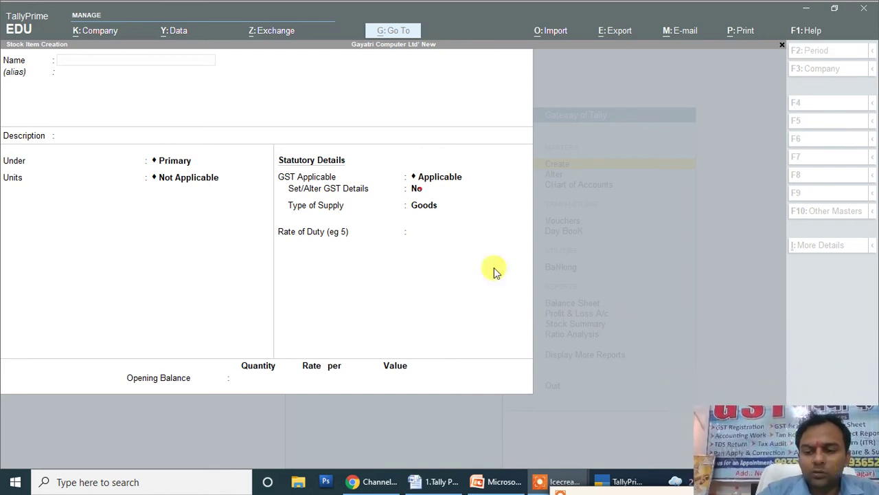
Switch to Word and copy "Busy 18 (Rel 5.2) Standard Edition" from the closing stock table.
click(105, 60)
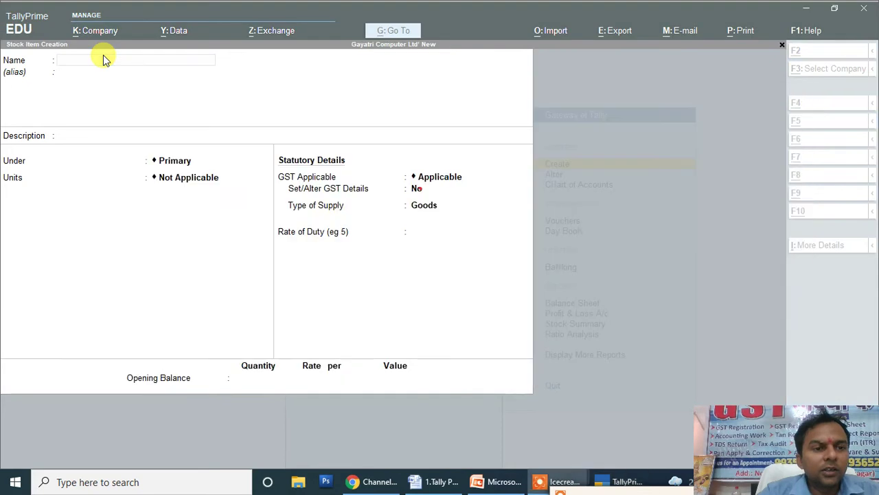
key(alt+Tab)
key(alt+Tab)
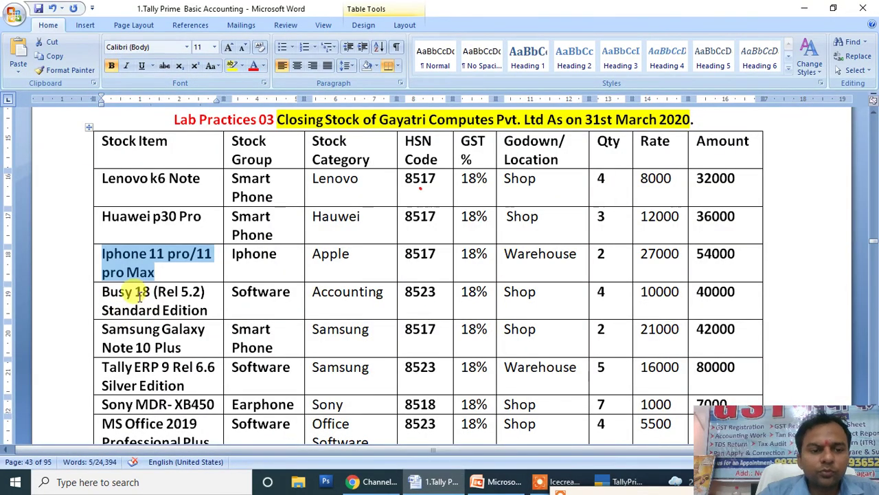
drag(207, 310, 122, 300)
right_click(122, 301)
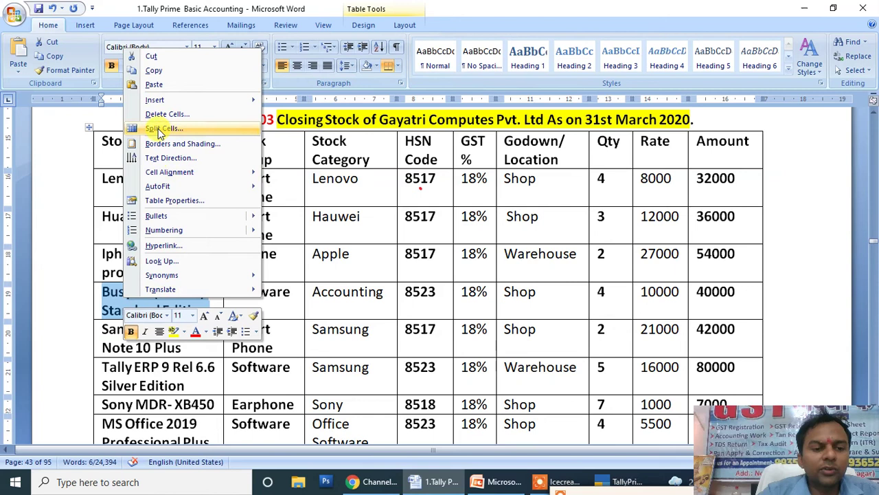
click(154, 74)
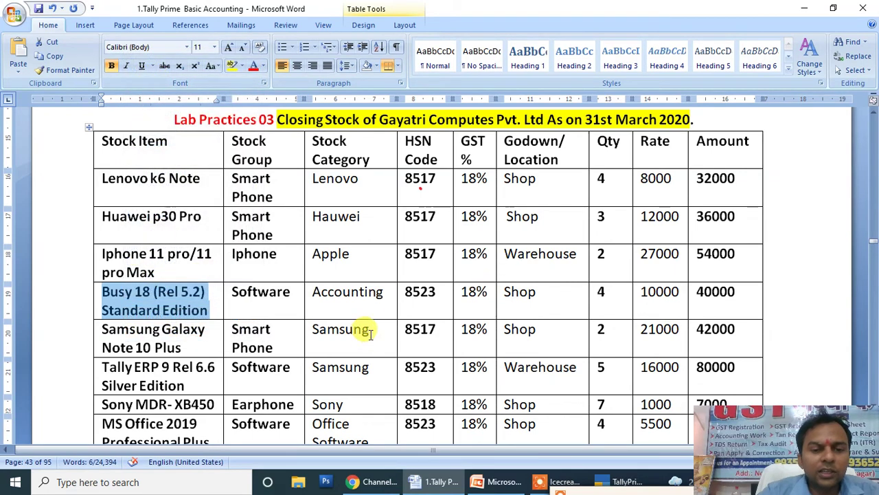
Switch back to TallyPrime and paste "Busy 18 (Rel 5.2) Standard Edition" as the new stock item's name.
click(612, 483)
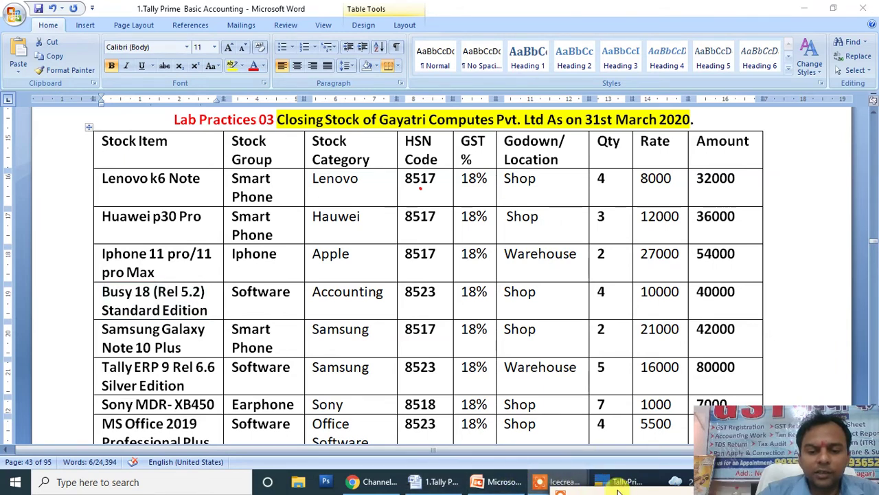
click(623, 477)
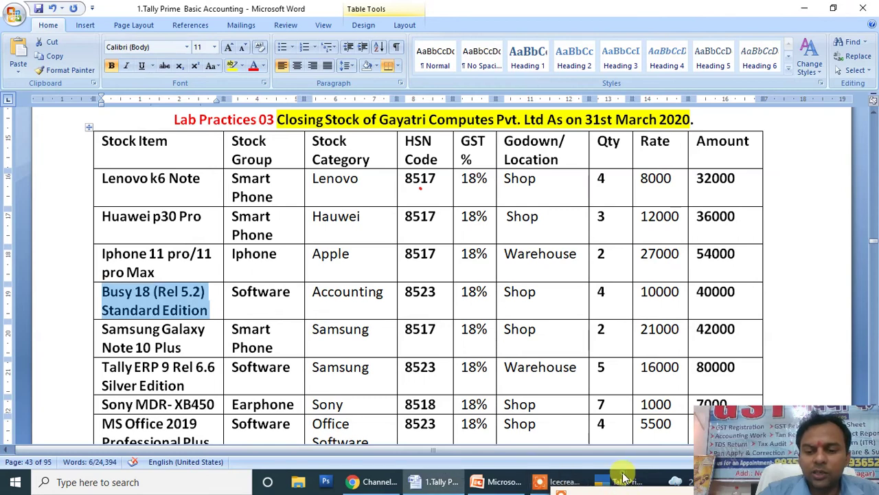
click(618, 479)
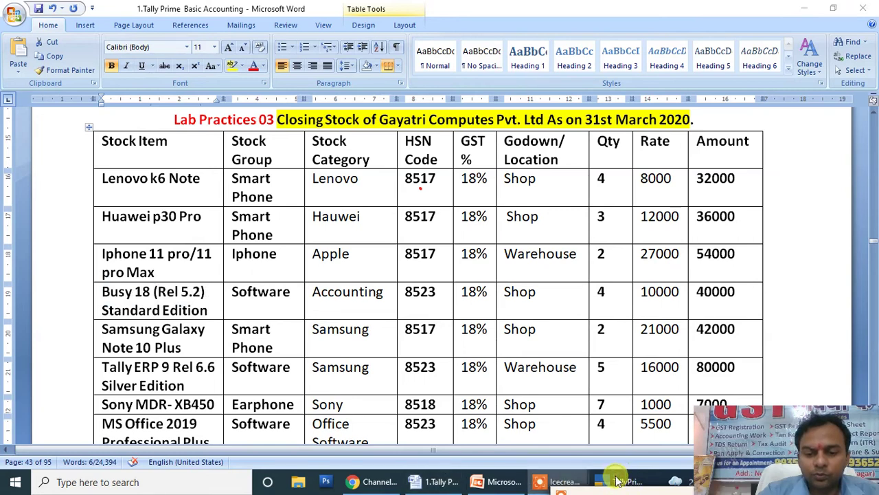
key(alt+Tab)
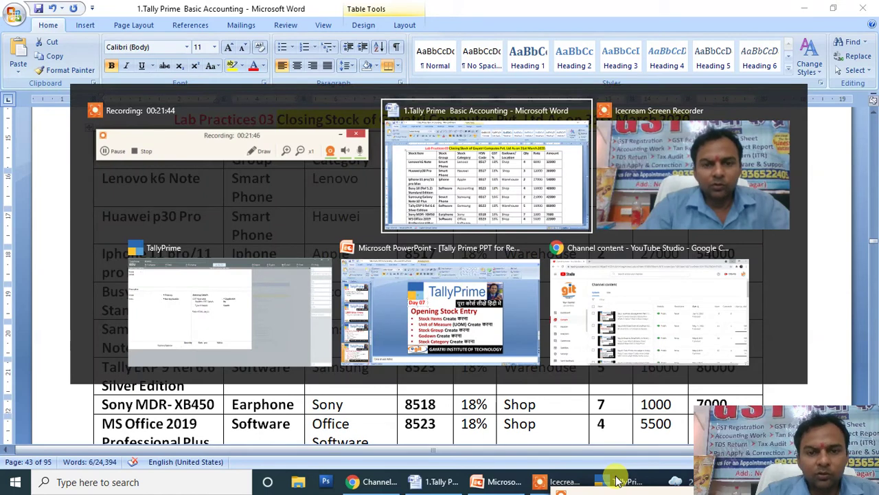
key(Tab)
key(Tab)
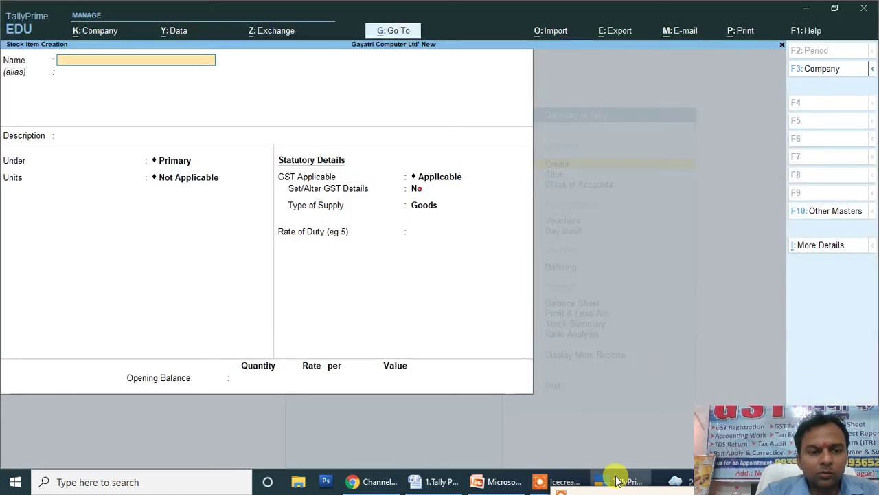
key(ctrl)
key(ctrl+alt+v)
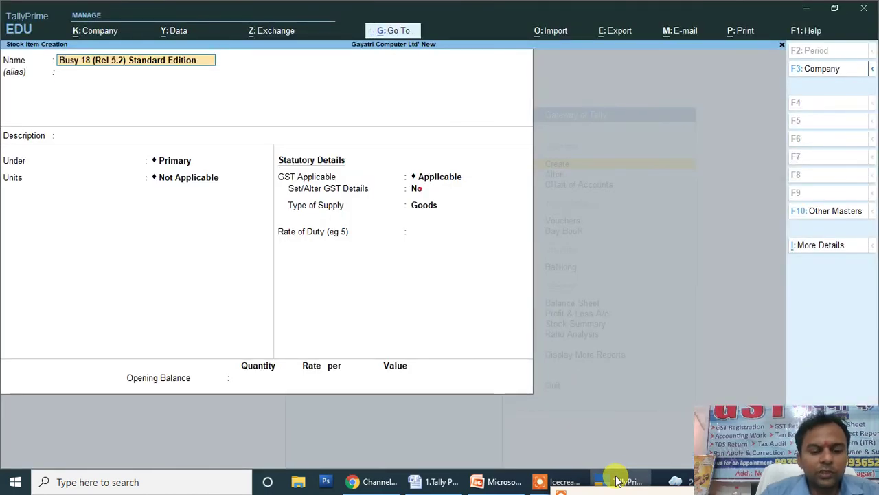
Put the Busy 18 item under Software with units Pcs, no alternate unit and the default statutory details.
key(Return)
key(Return)
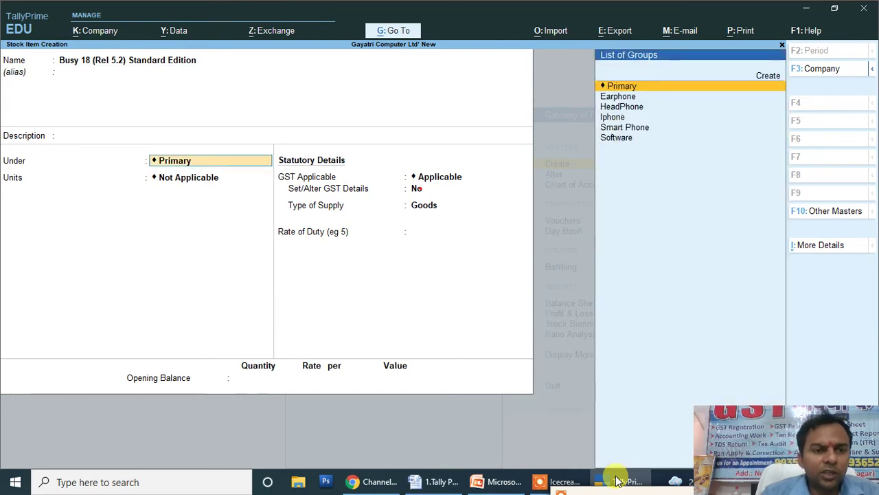
text(So)
key(Return)
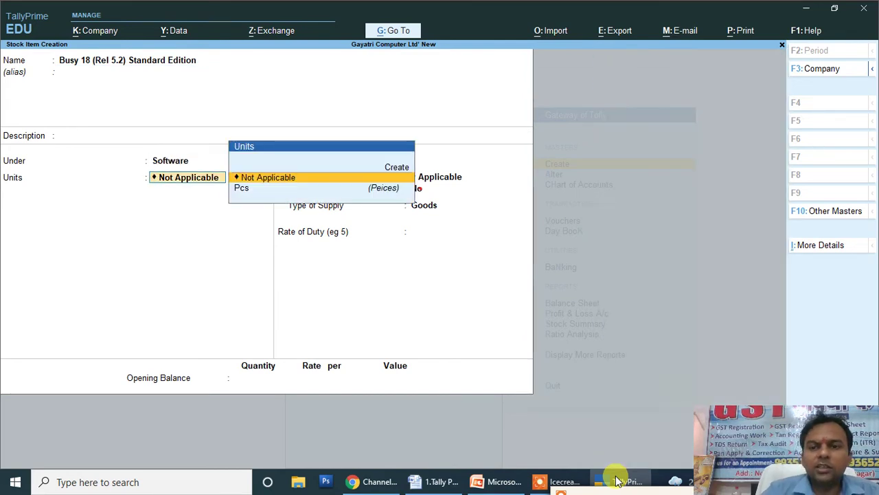
key(Down)
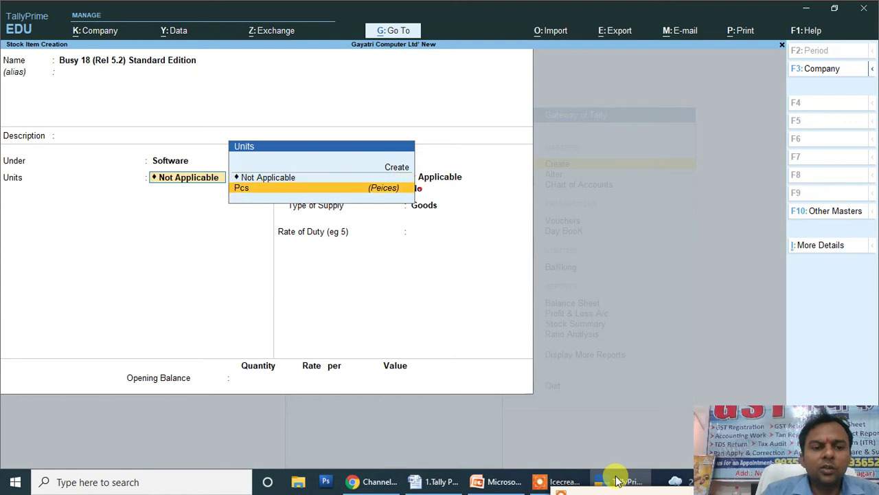
key(Return)
key(Return)
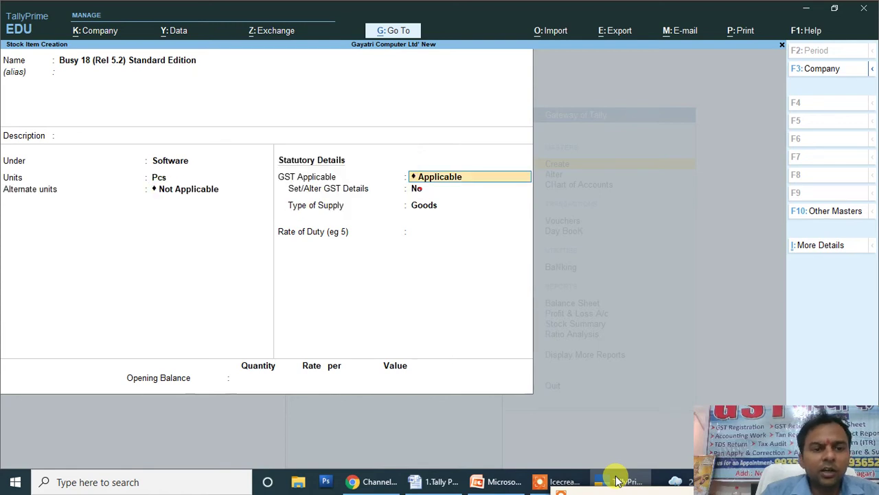
key(Return)
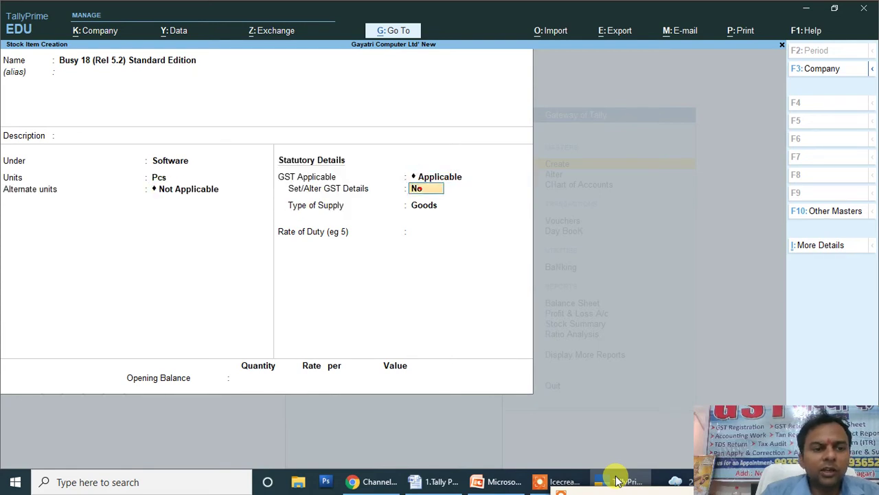
key(Return)
key(Return)
key(Return)
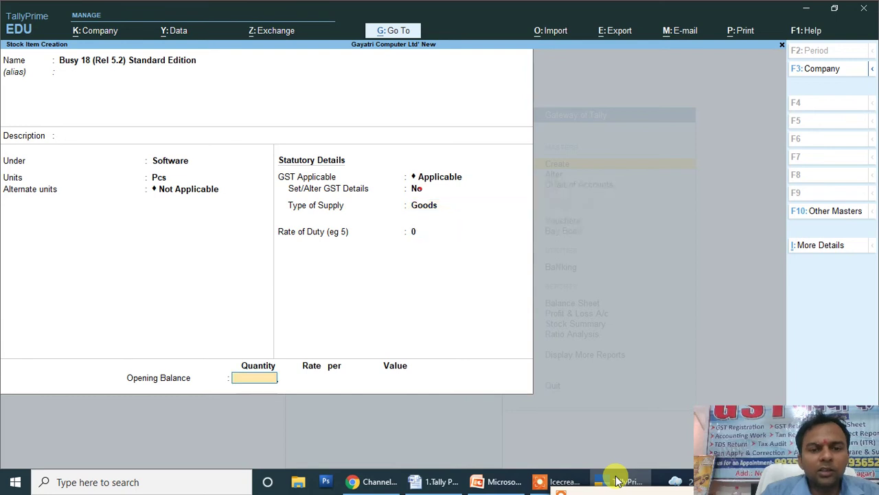
Look up the Busy 18 quantity in the Word stock table and set the item's opening quantity to 4 Pcs.
key(alt+Tab)
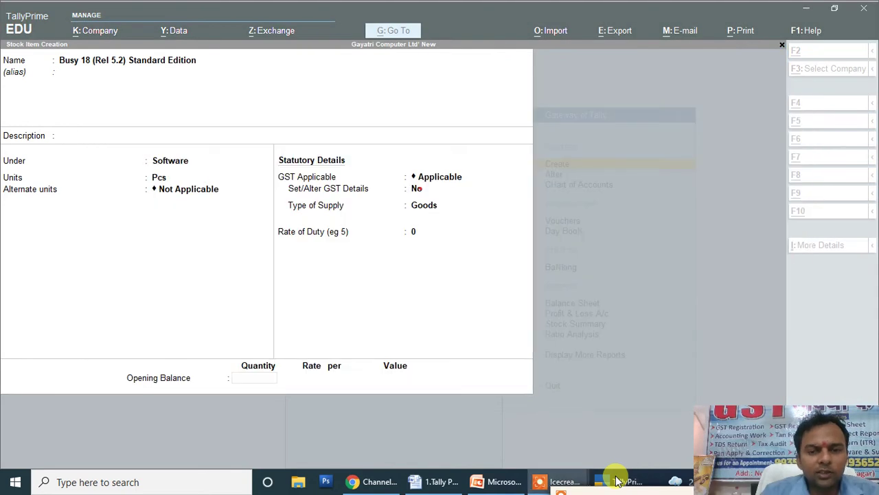
key(alt+Tab)
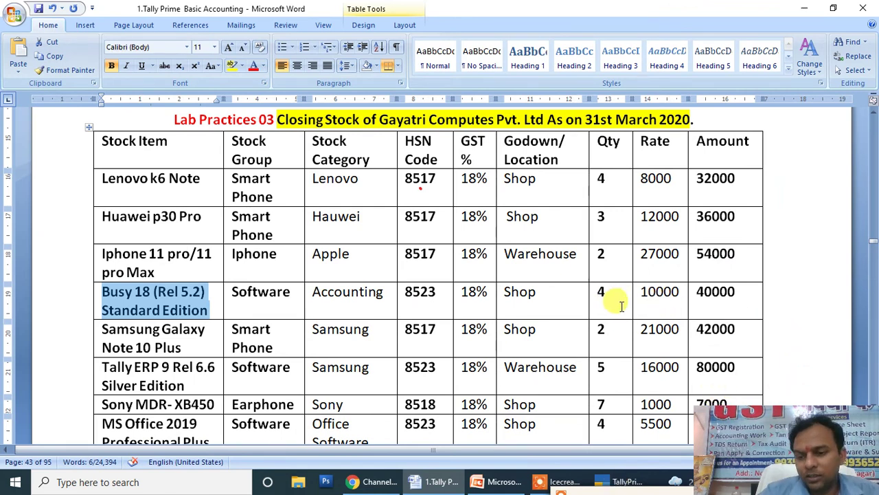
key(alt+Tab)
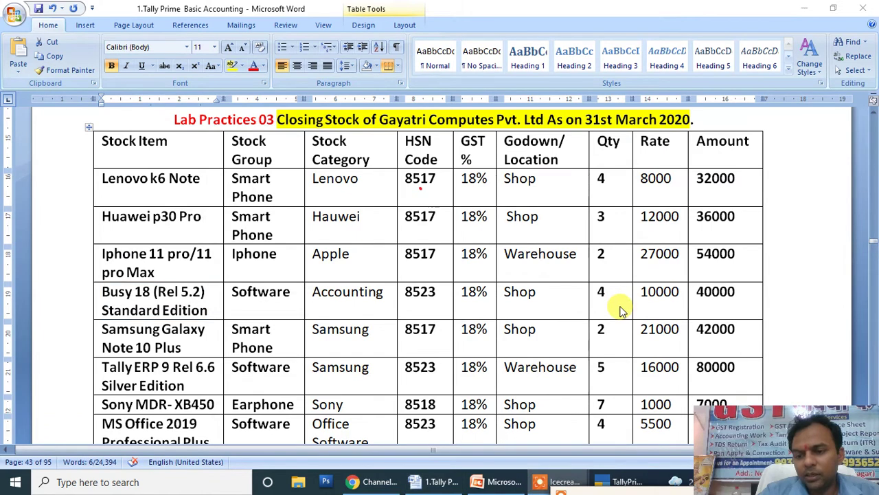
key(alt+Tab)
key(alt+Tab)
text(4)
key(Return)
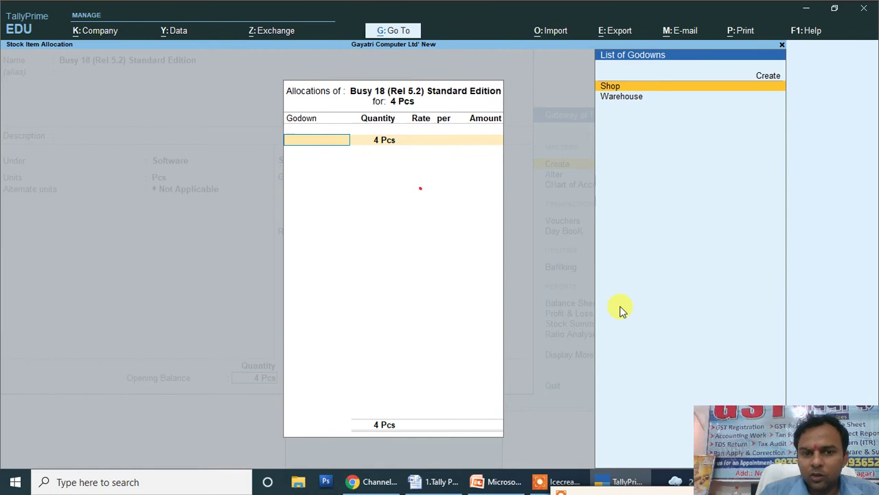
Allocate the Busy 18 stock to the Shop godown at 10,000 per Pcs as in the Word table, and save the stock item.
key(alt+Tab)
key(alt+Tab)
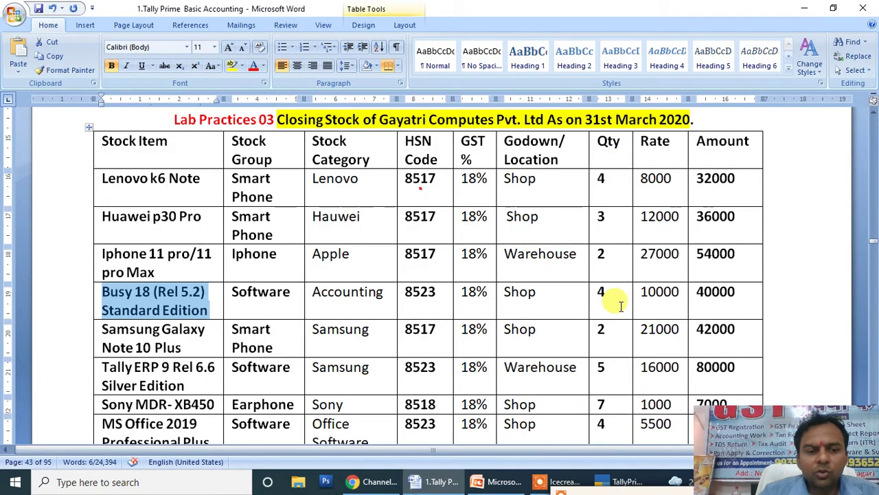
key(alt+Tab)
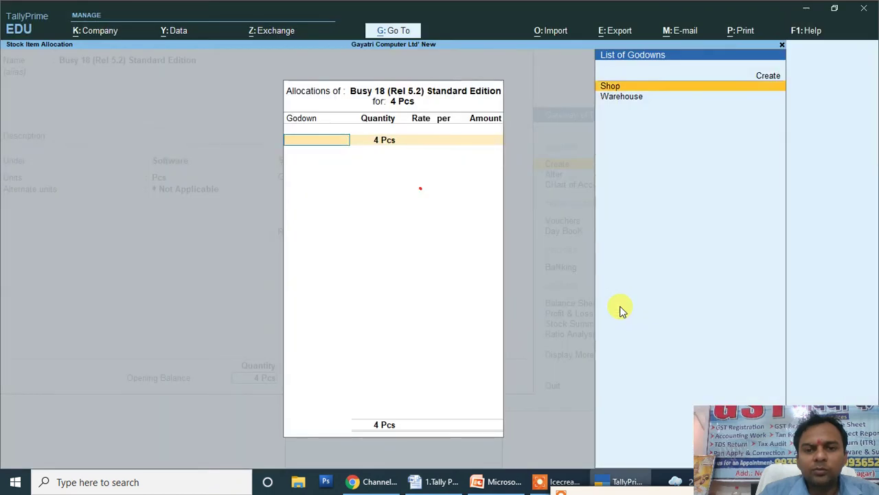
key(Return)
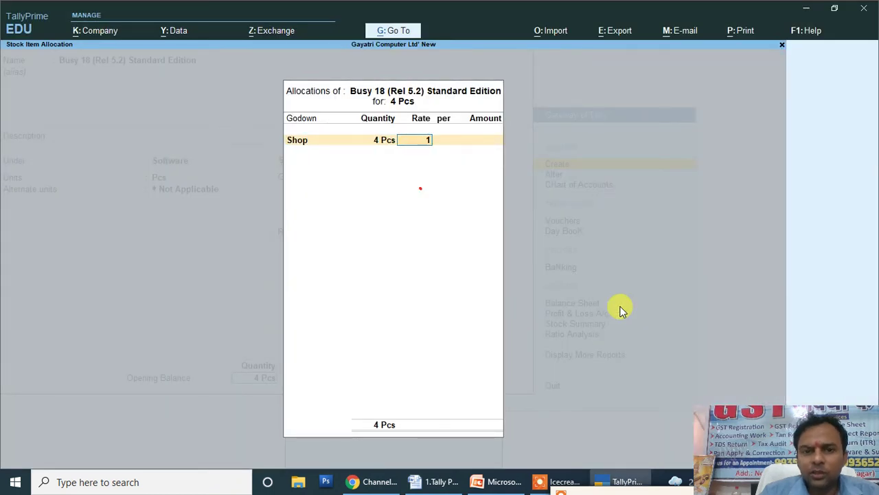
key(Return)
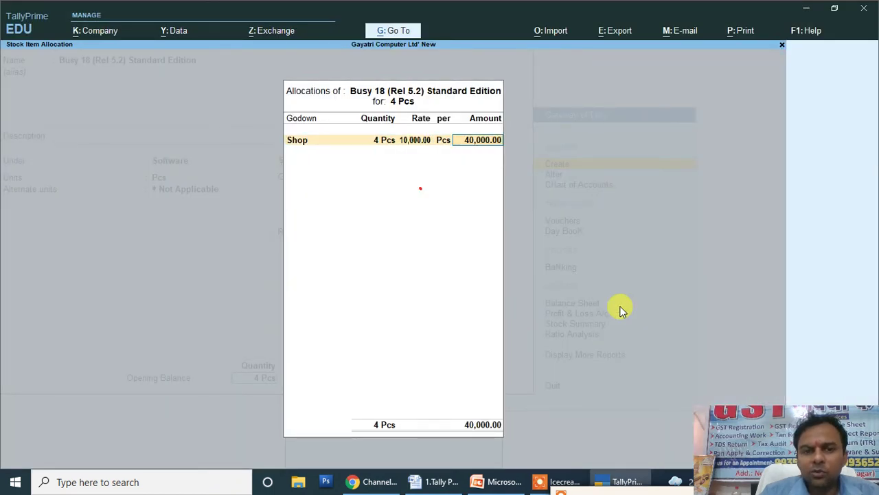
key(Return)
key(Return)
key(Return)
Copy "Samsung Galaxy Note 10 Plus" from the Word stock table into the next stock item's name in TallyPrime.
key(alt+Tab)
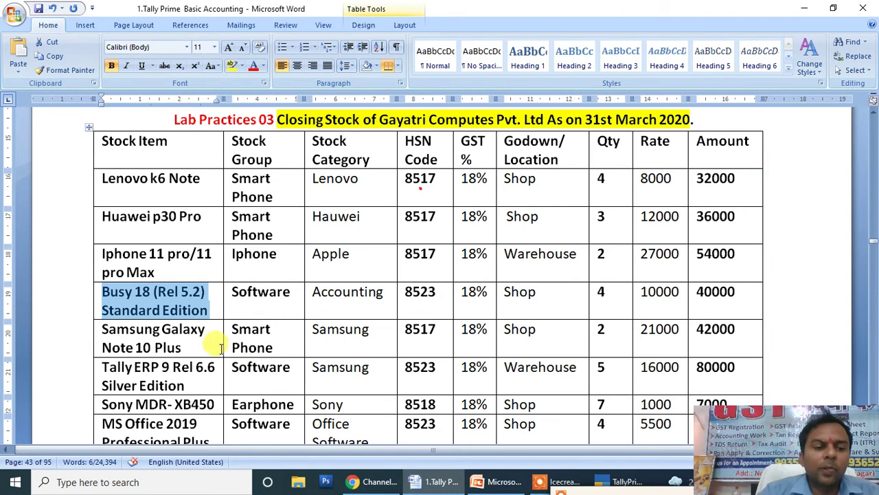
scroll(216, 340, down, 3)
drag(101, 229, 177, 246)
right_click(176, 246)
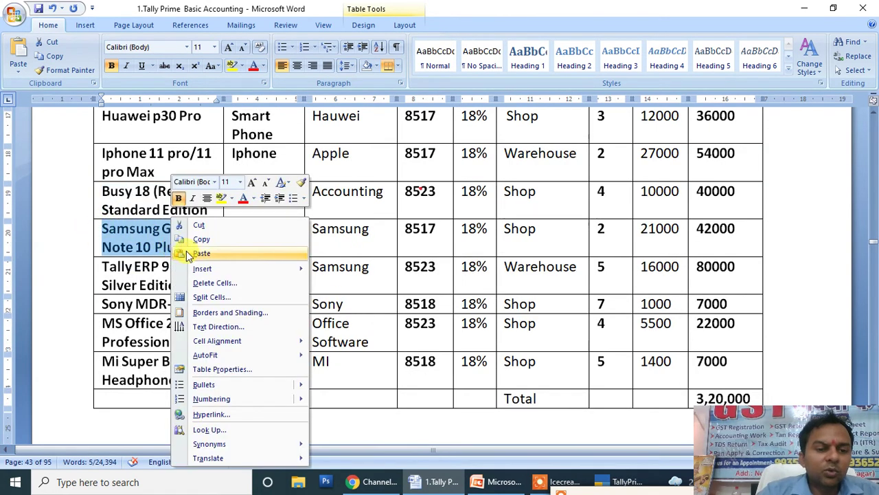
click(209, 239)
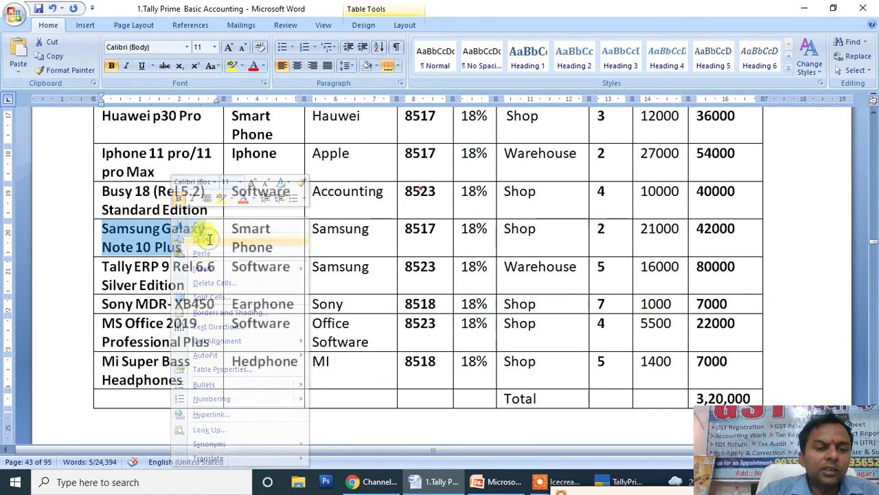
click(613, 483)
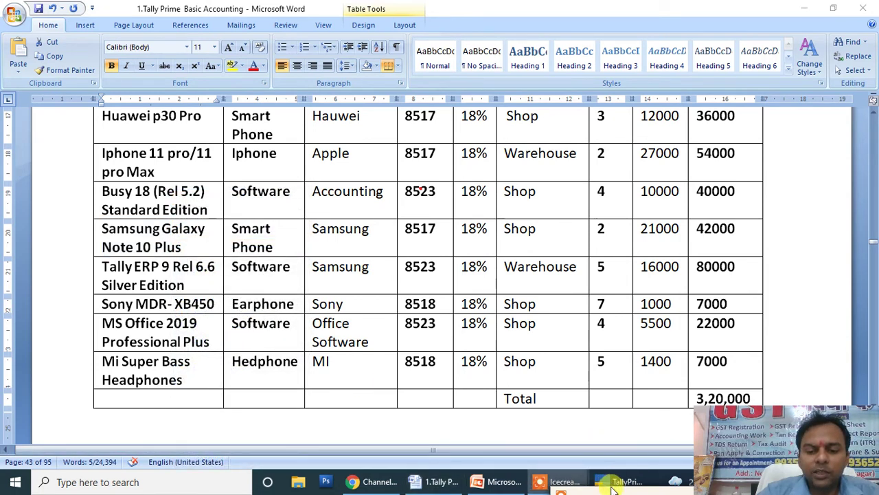
click(613, 483)
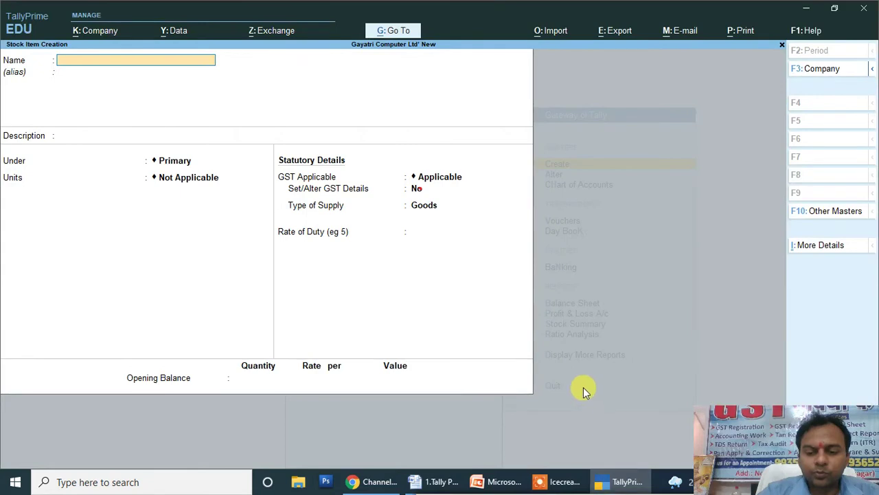
key(ctrl)
key(Return)
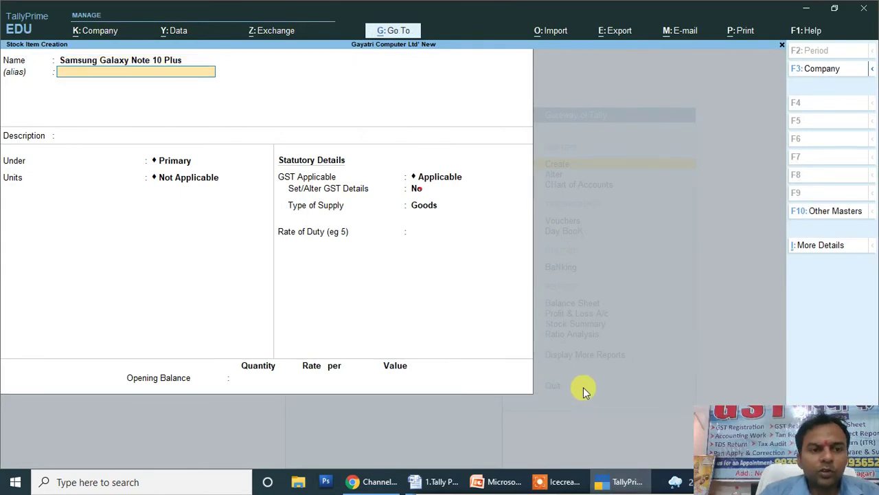
Leave the alias blank, check the Samsung Galaxy Note 10 Plus row in the Word stock table, and put the TallyPrime item under Smart Phone.
key(Return)
key(Return)
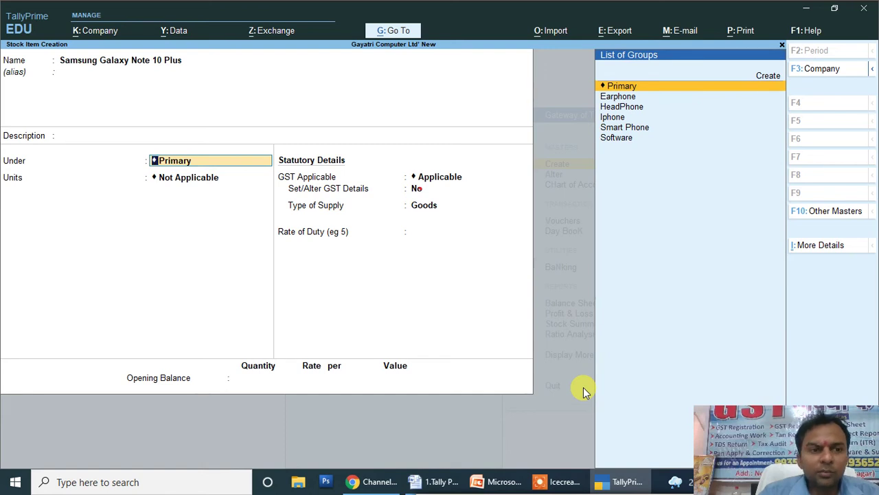
key(alt)
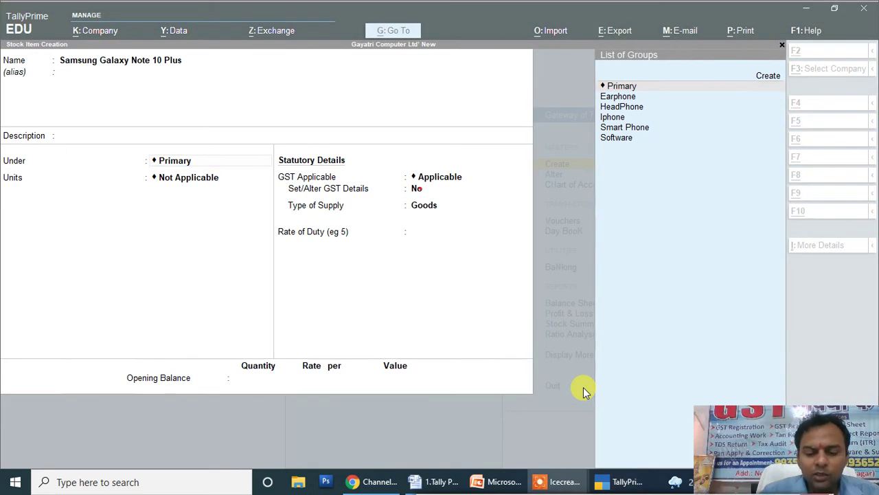
key(alt+Tab)
key(alt+Tab)
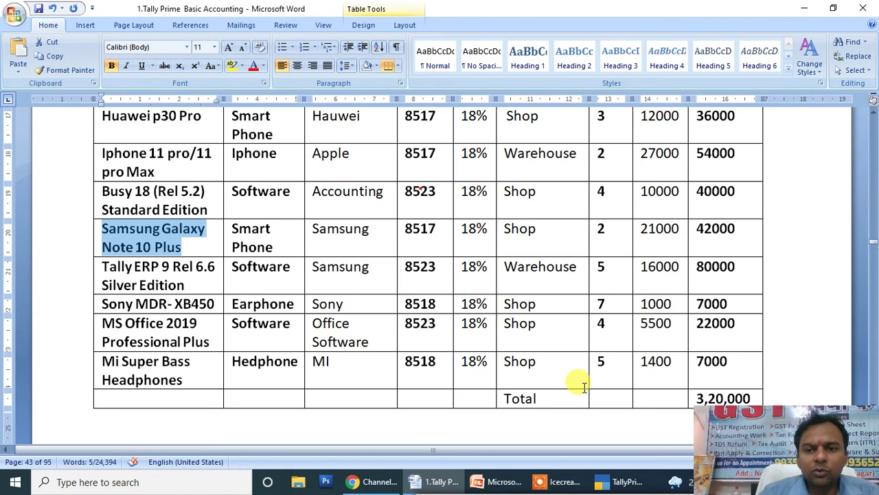
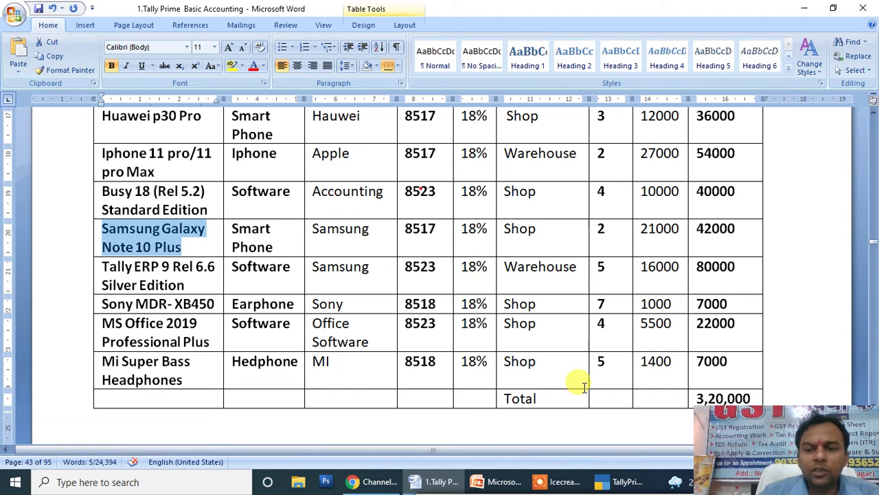
key(alt+Tab)
key(alt+Tab)
key(alt+Tab)
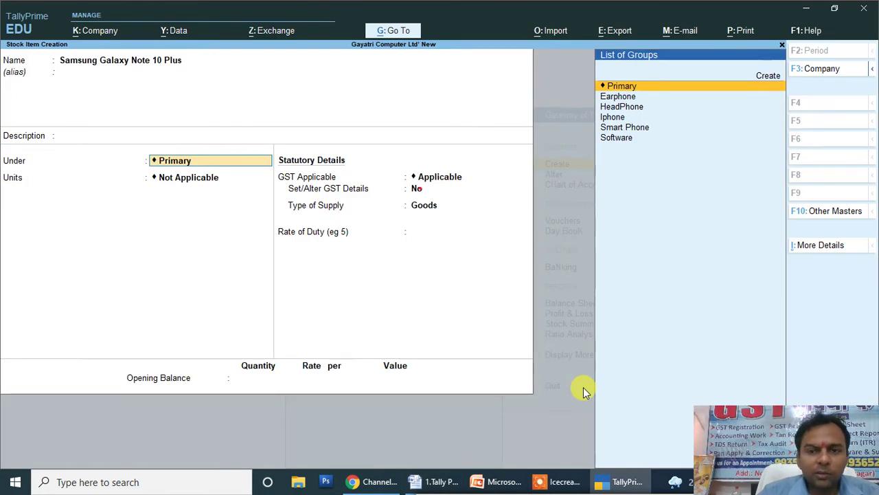
key(Down)
key(Down)
key(Down)
key(Down)
key(Return)
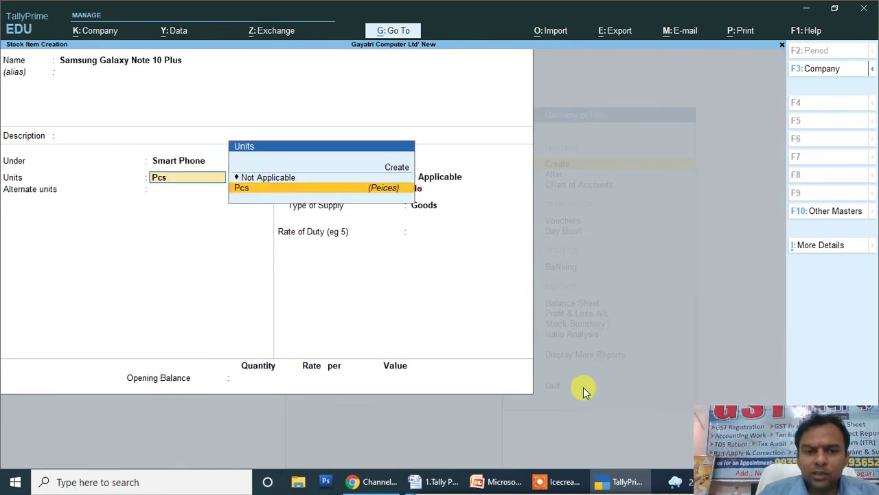
Set the Samsung item's units to Pcs with no alternate unit and accept the default statutory details.
key(Return)
key(Return)
key(Return)
key(Return)
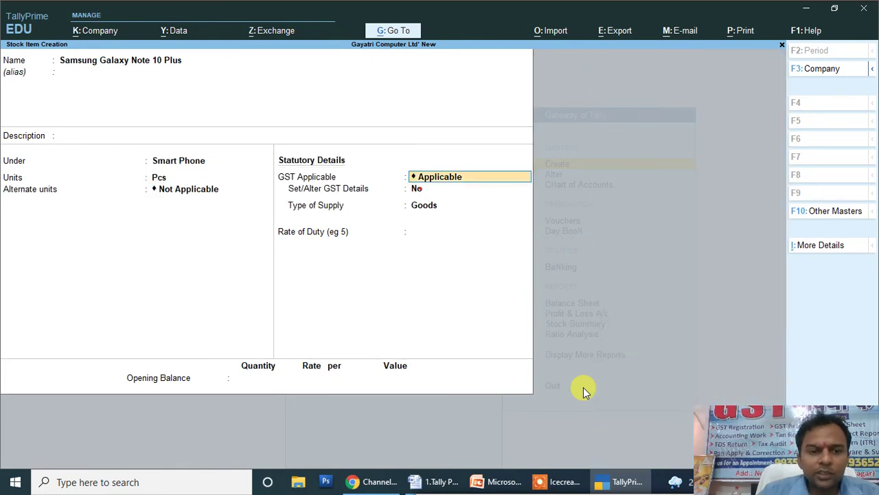
key(Return)
key(Return)
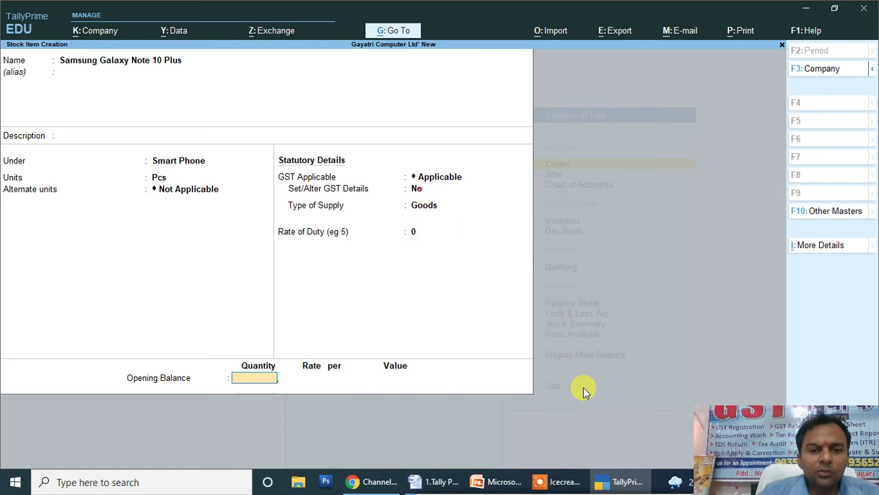
Set the Samsung item's opening quantity to 2 Pcs and allocate all of it to the Shop godown.
text(2)
key(Return)
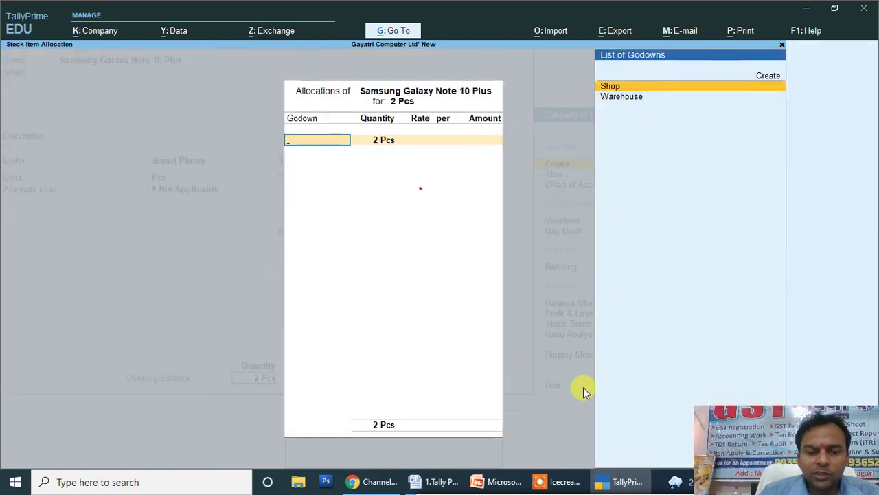
key(Return)
key(Return)
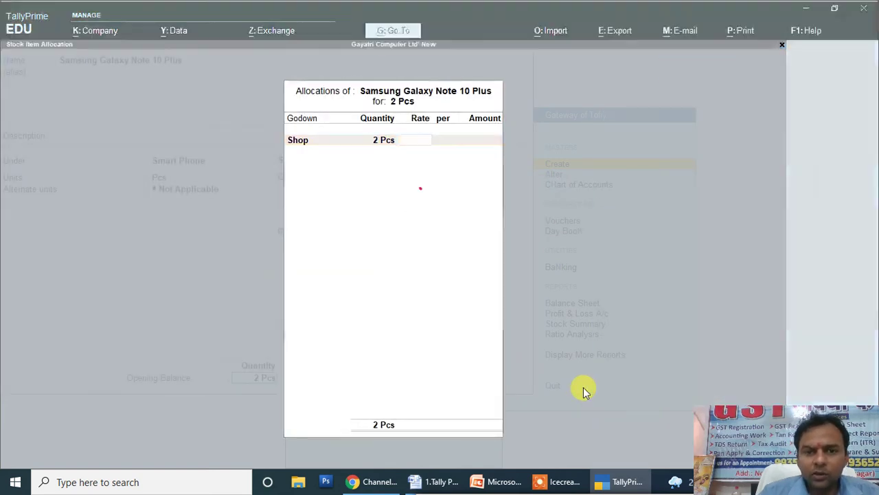
Look up the Samsung rate in the Word table, enter 21,000 per Pcs in the TallyPrime allocation, and save the stock item.
key(alt+Tab)
key(alt+Tab)
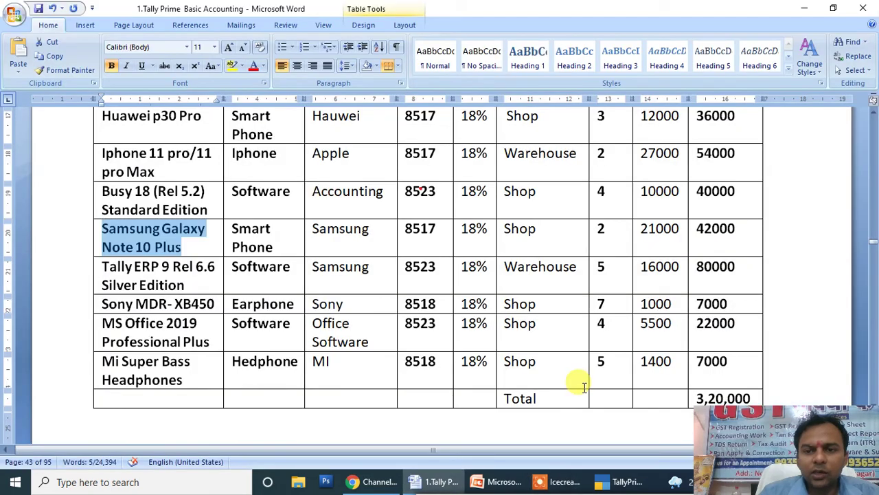
key(alt+Tab)
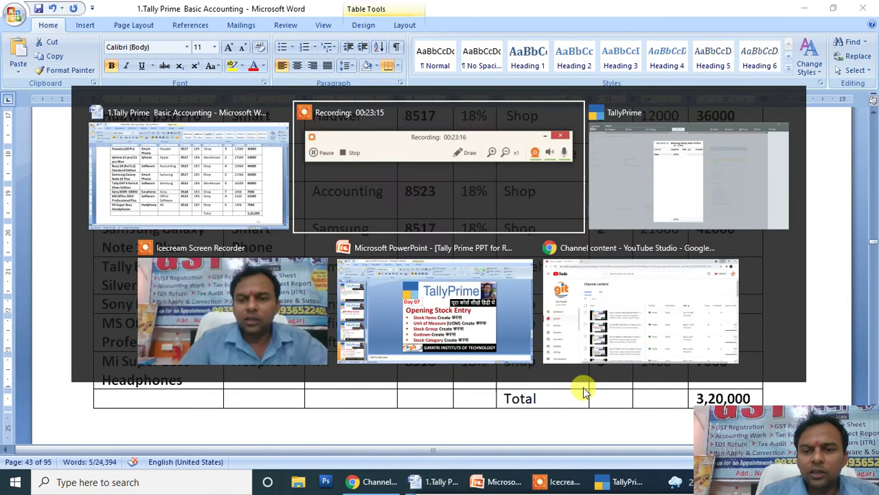
key(alt+Tab)
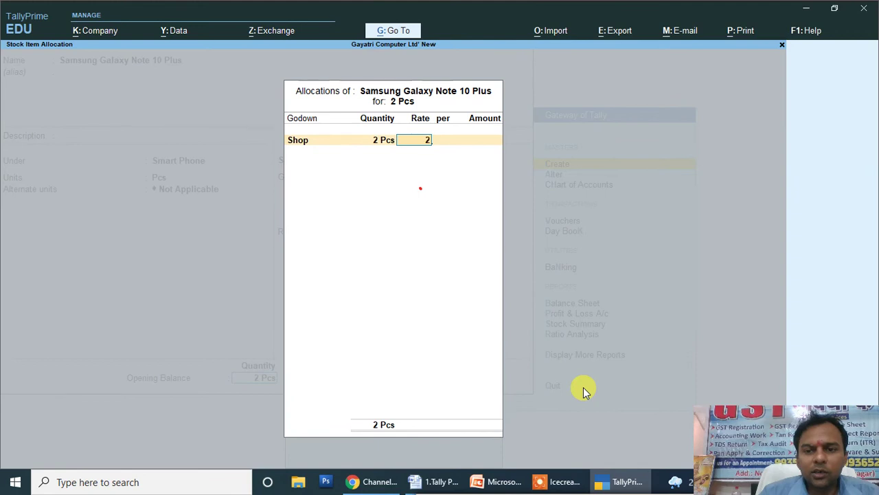
key(Return)
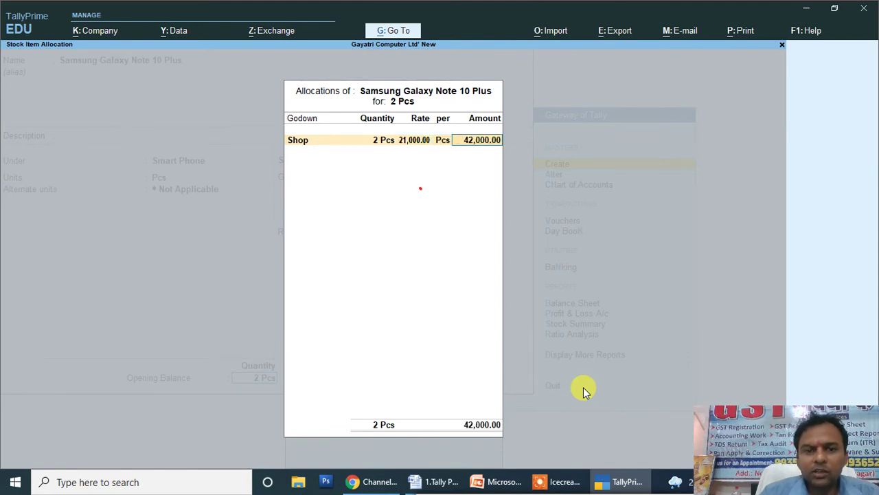
key(Return)
key(Return)
key(Return)
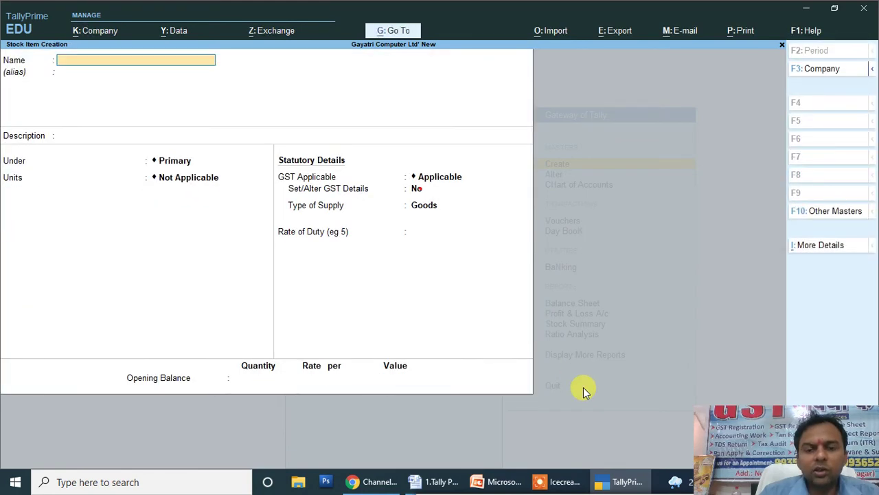
Copy "Tally ERP 9 Rel 6.6 Silver Edition" from the Word stock table into the next stock item's name in TallyPrime.
key(alt+Tab)
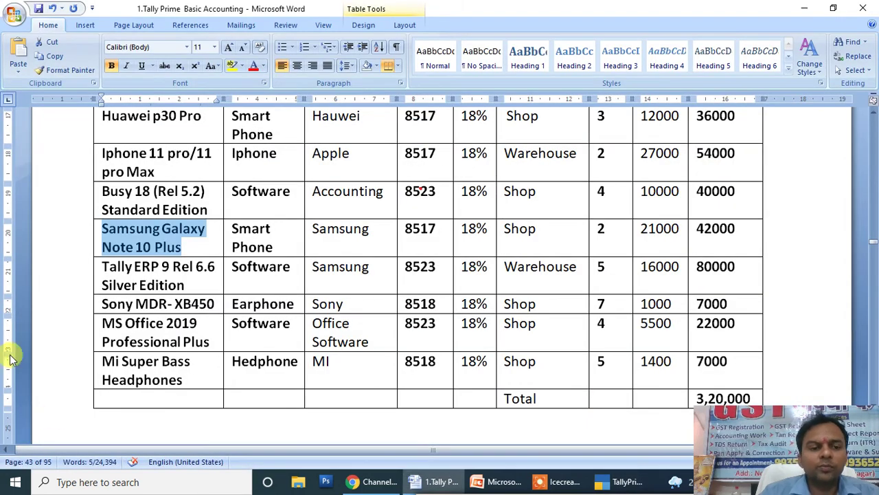
drag(190, 285, 111, 271)
key(ctrl+c)
right_click(130, 276)
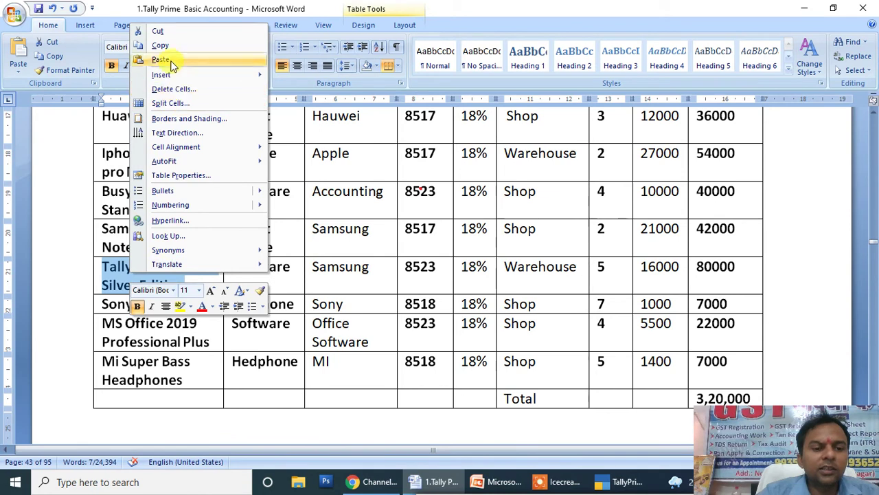
click(164, 44)
click(618, 485)
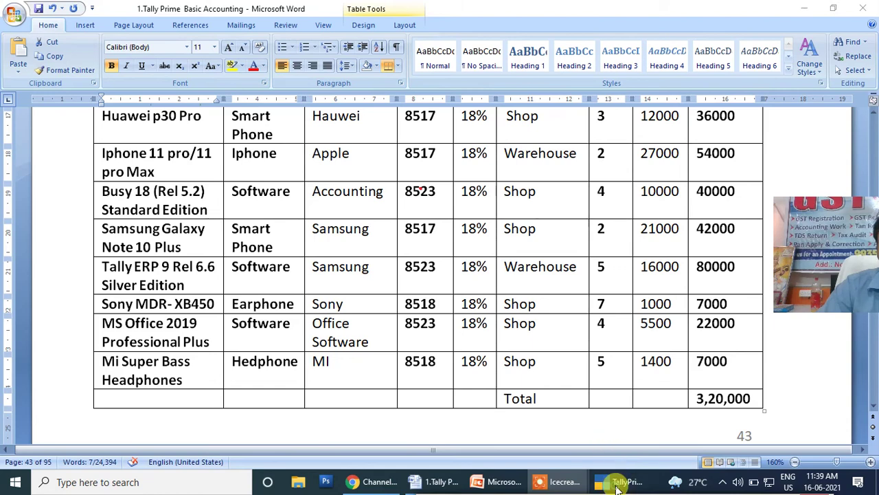
key(alt+Tab)
key(alt+Tab)
key(alt+Tab)
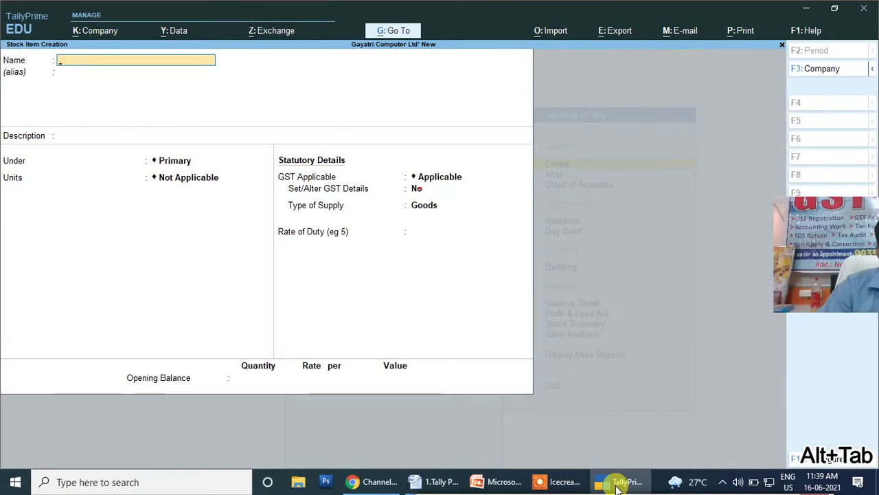
key(ctrl+v)
key(Return)
Leave the Tally ERP 9 item's alias blank and put the item under the Software group.
key(Return)
key(Return)
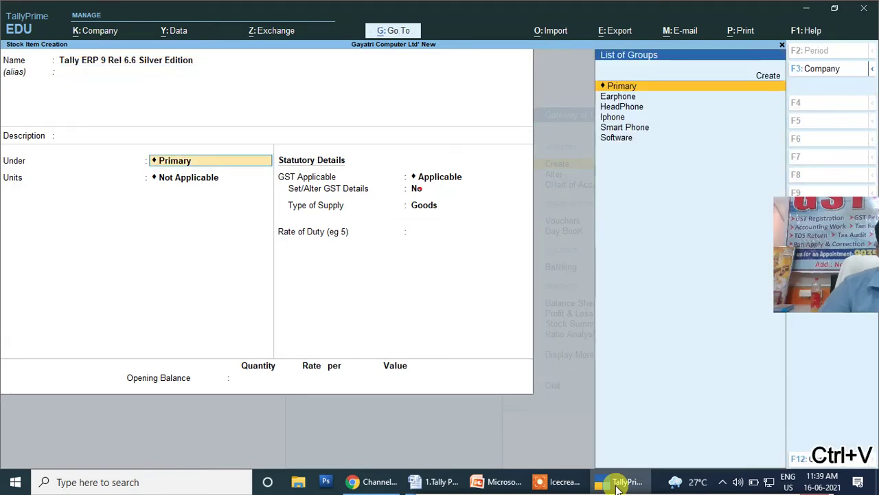
key(Down)
key(Down)
key(Down)
key(Down)
key(Down)
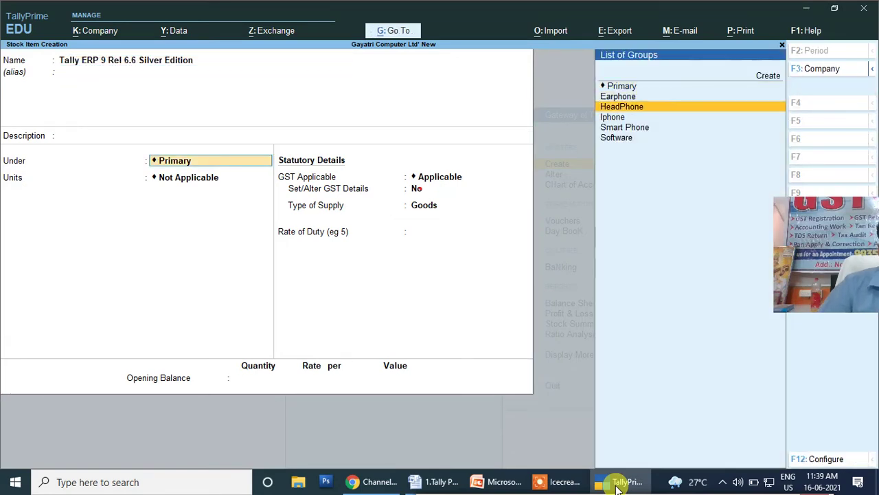
key(Return)
Give the Tally ERP 9 item the unit Pcs, no alternate unit and the default statutory details.
key(Down)
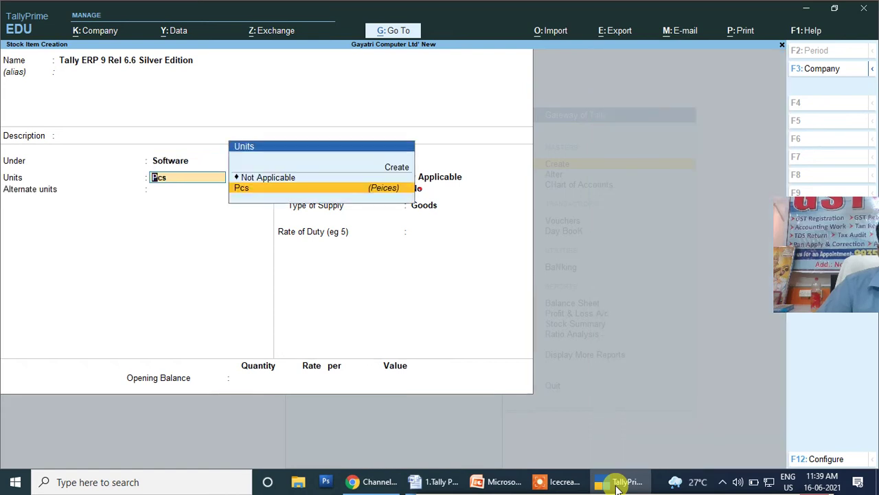
key(Return)
key(Return)
key(Return)
key(Return)
key(Return)
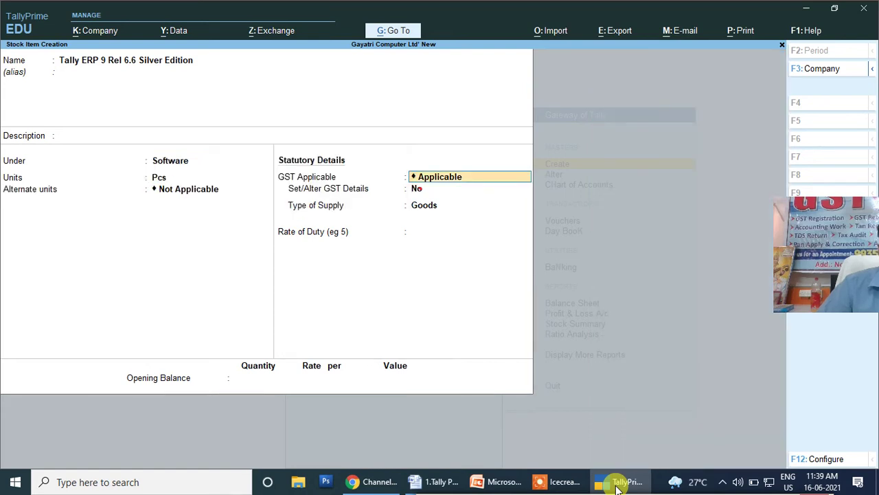
key(Return)
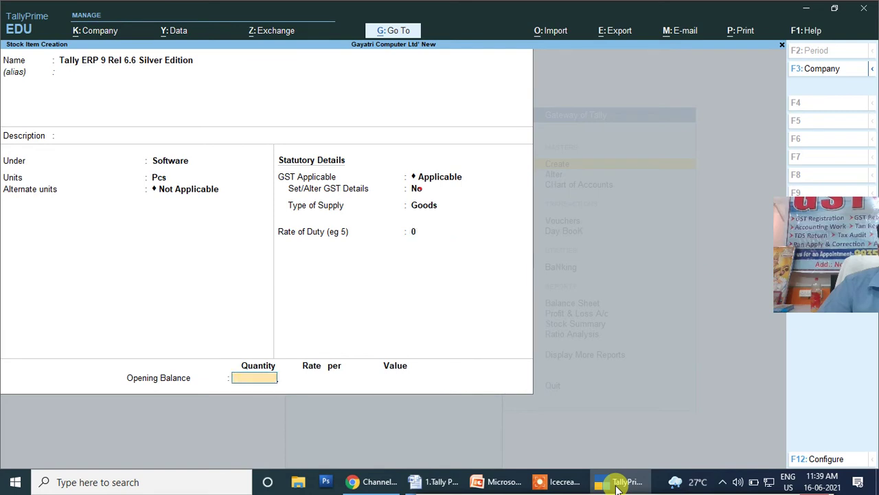
Look up the Tally ERP 9 row in the Word stock table and set the item's opening quantity to 5 Pcs in TallyPrime.
key(alt+Tab)
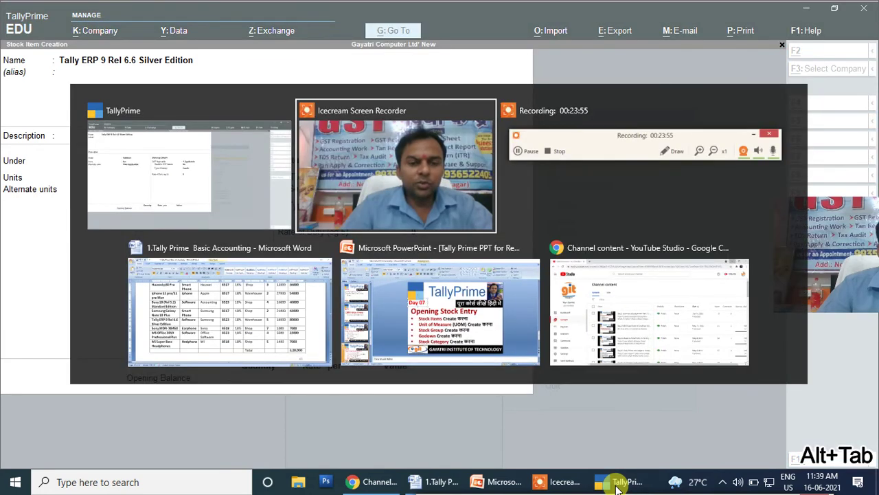
key(Tab)
key(Tab)
key(Tab)
key(Tab)
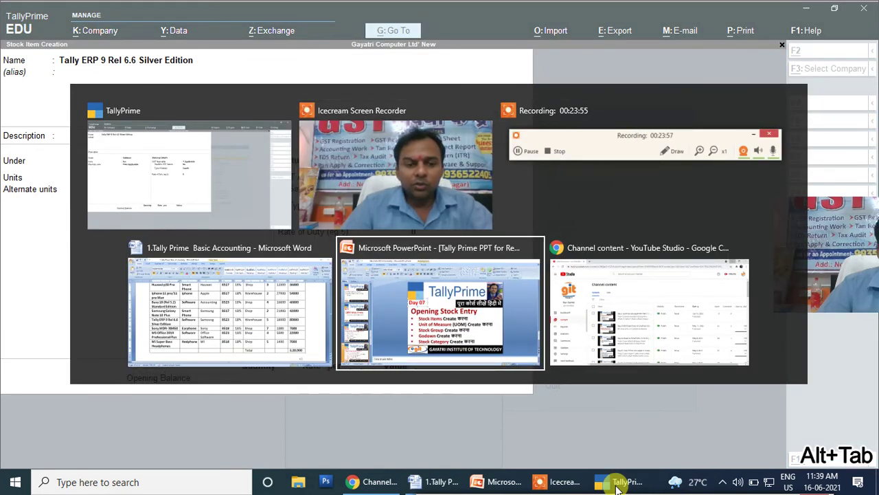
key(Tab)
key(Tab)
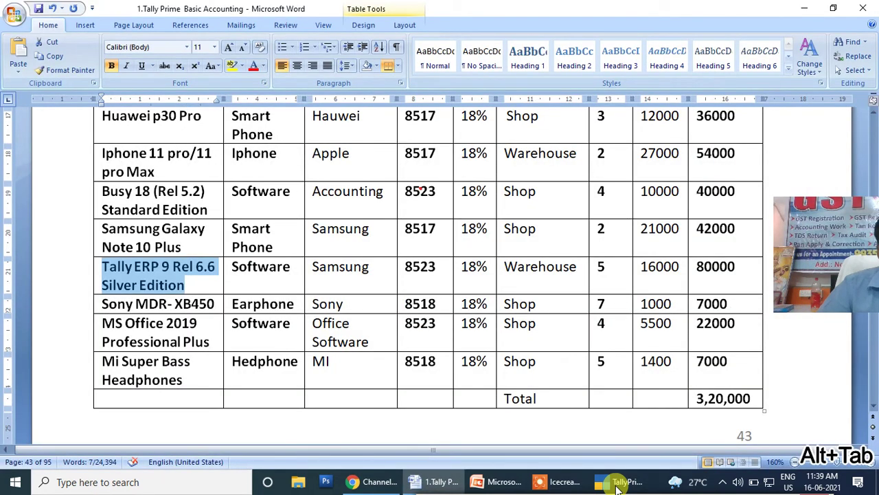
key(alt+Tab)
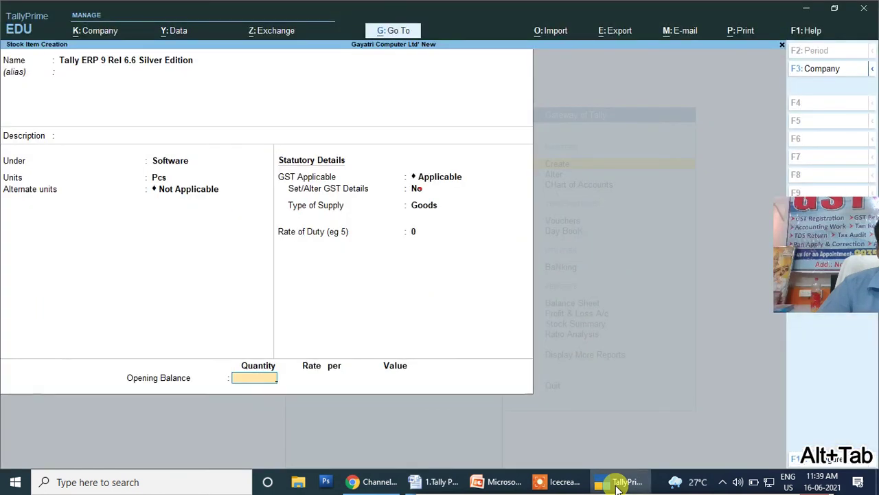
text(5)
key(Return)
Allocate the Tally ERP 9 stock to the Warehouse godown at 16,000 per Pcs and save the stock item.
key(Down)
key(Return)
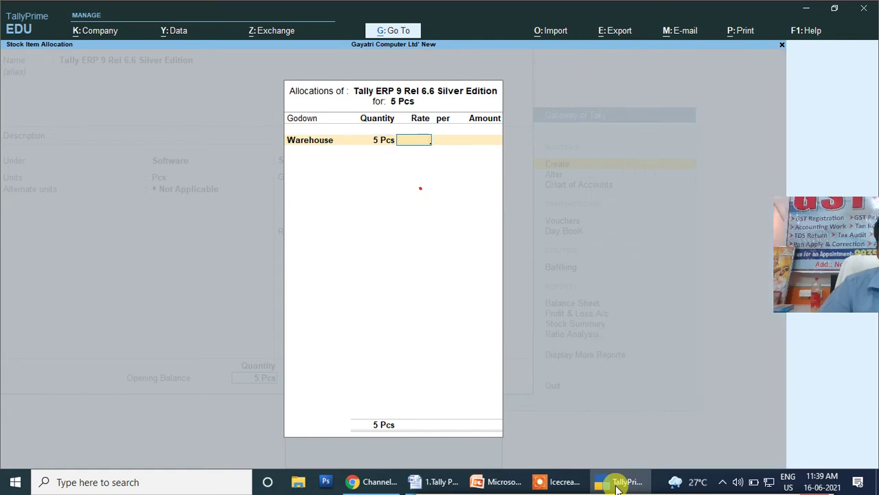
key(Return)
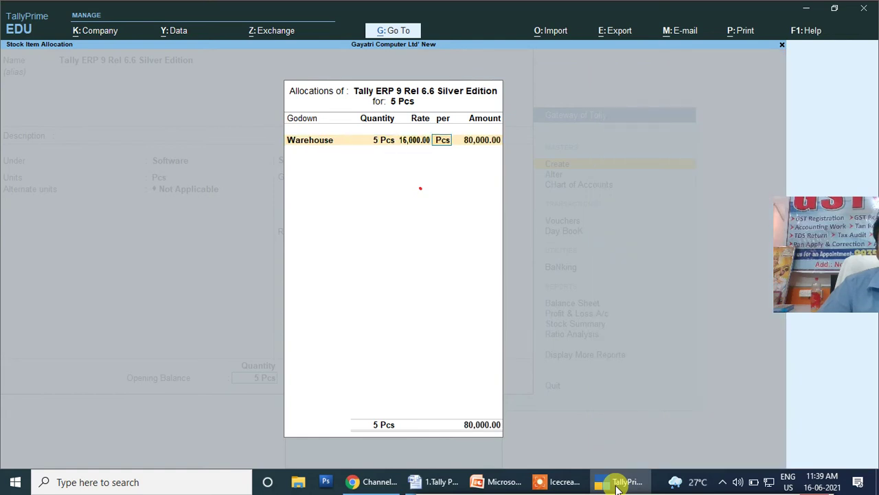
key(Return)
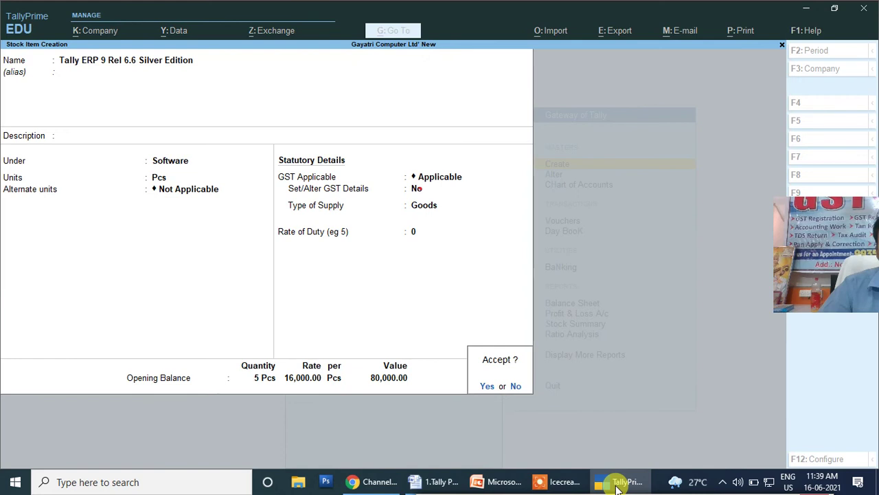
key(Return)
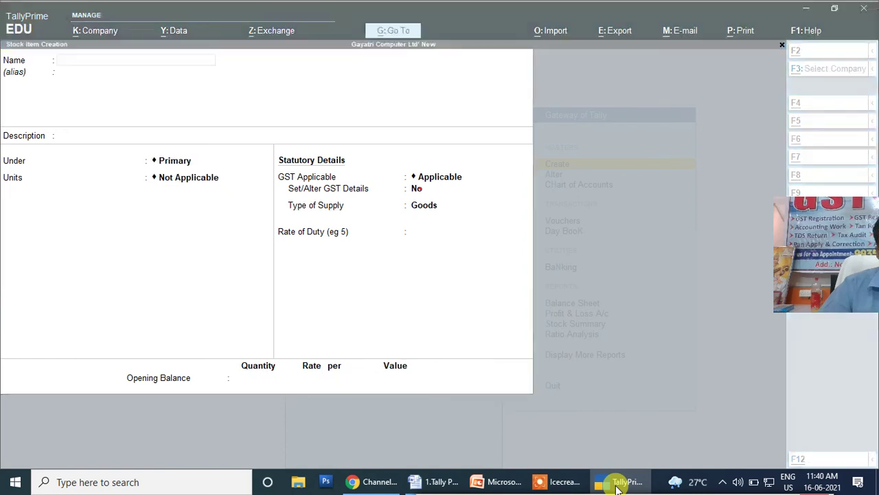
Copy the name Sony MDR- XB450 from the Word stock table into the new stock item's name in TallyPrime.
key(alt+Tab)
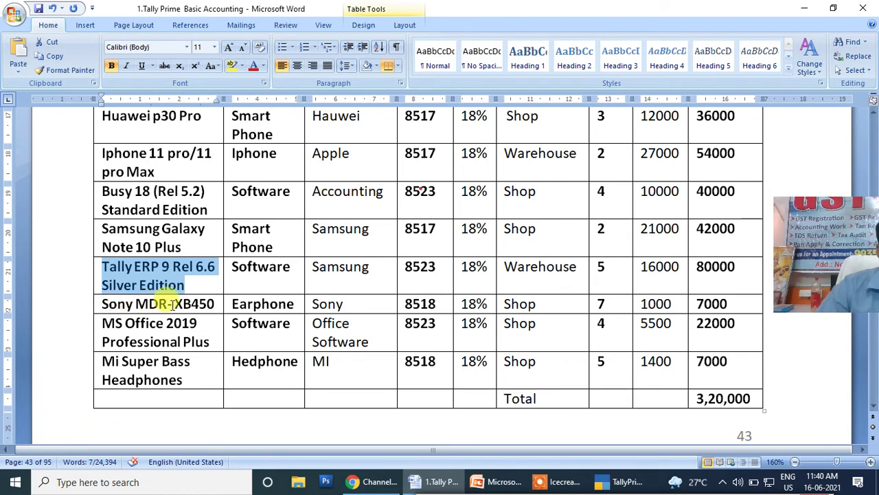
drag(213, 302, 134, 302)
key(ctrl+c)
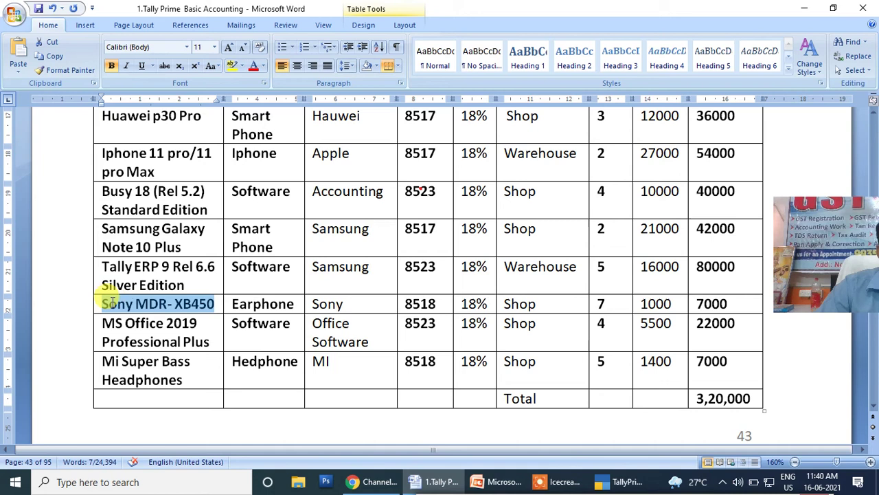
right_click(128, 307)
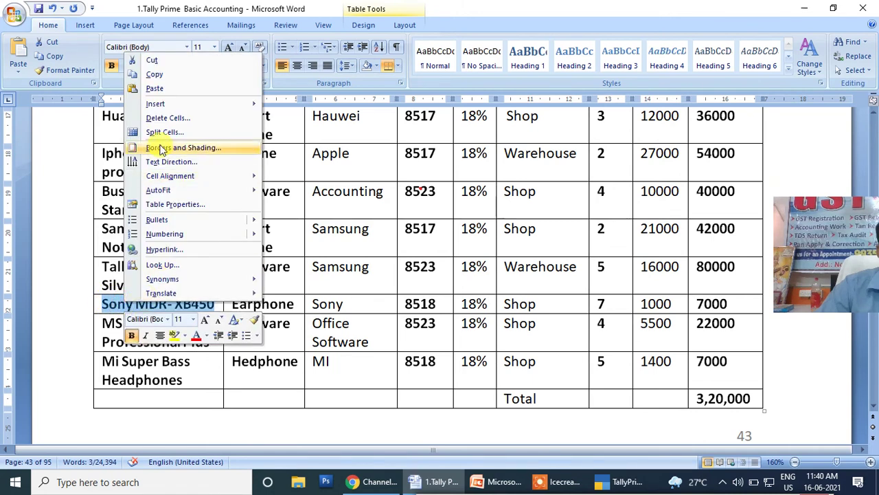
click(157, 75)
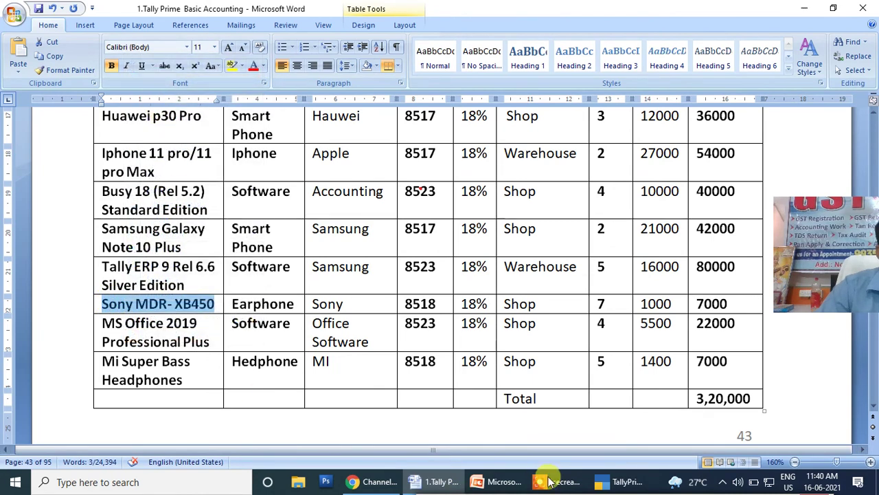
click(618, 482)
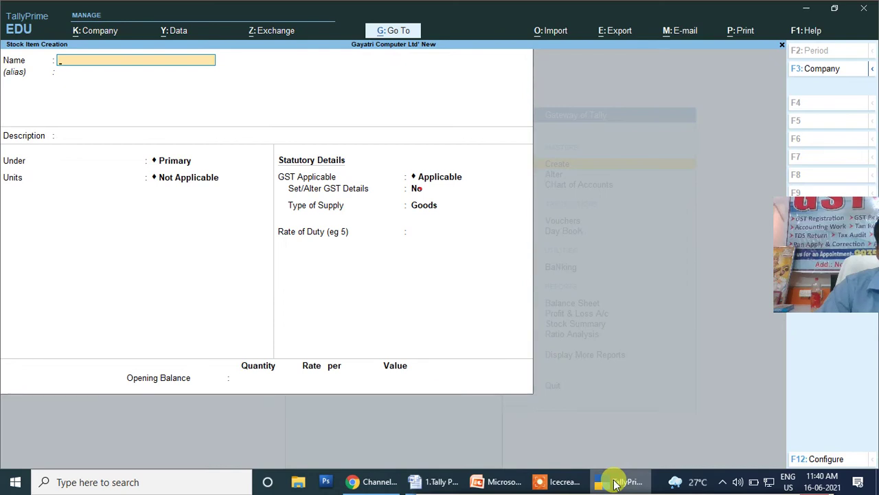
key(ctrl)
key(ctrl+v)
Leave the Sony MDR- XB450 item's alias blank and put the item under the Earphone group.
key(Return)
key(Return)
key(Return)
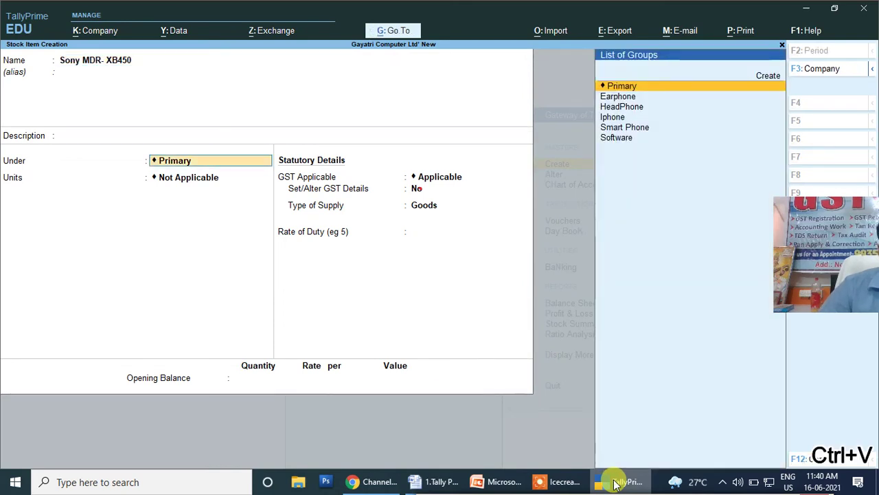
key(Down)
key(Down)
key(Up)
key(Return)
Give the Sony MDR- XB450 item the unit Pcs, no alternate unit and the default statutory details.
key(Down)
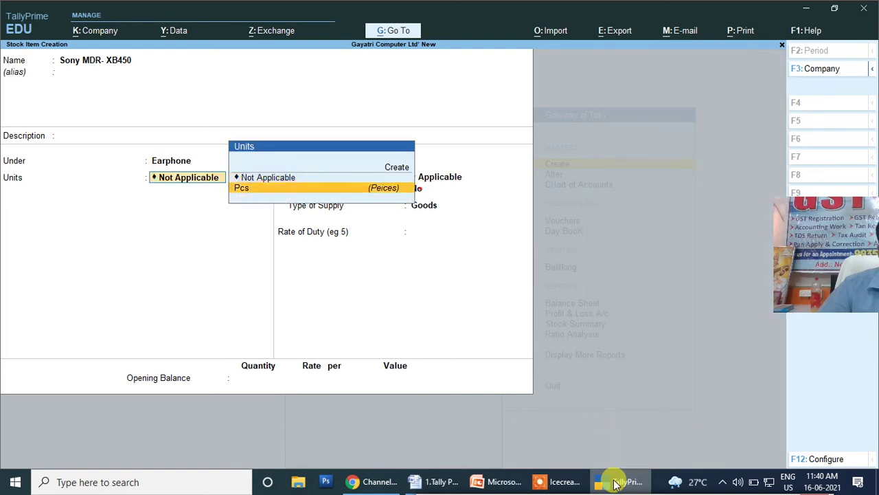
key(Return)
key(Return)
key(Return)
key(Return)
key(Return)
key(Return)
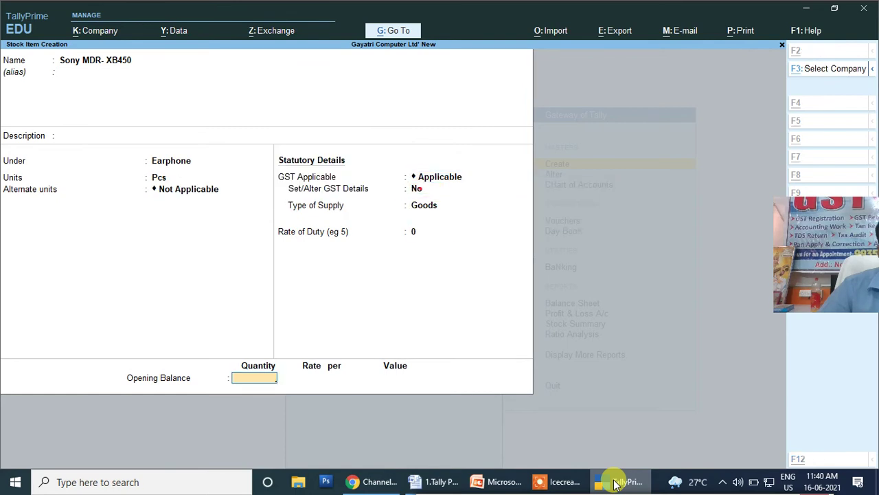
Look up the Sony MDR- XB450 row in the Word stock table and set the item's opening quantity to 7 Pcs in TallyPrime.
key(alt+Tab)
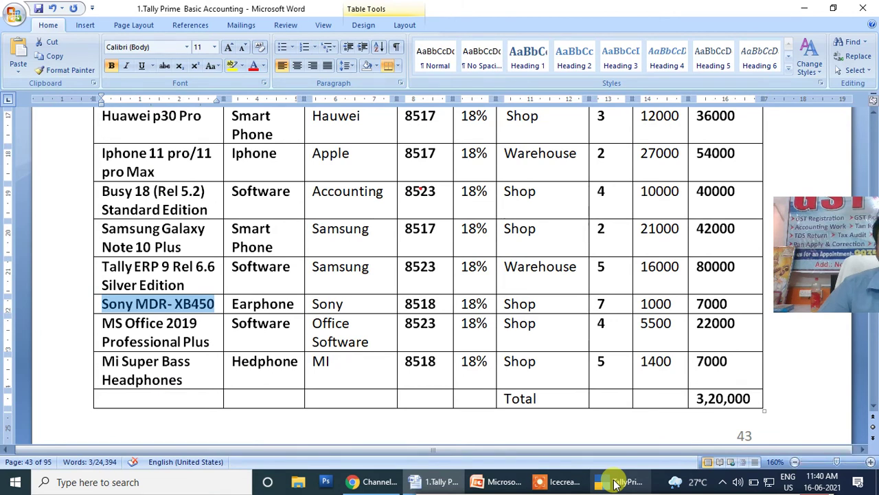
drag(849, 294, 745, 85)
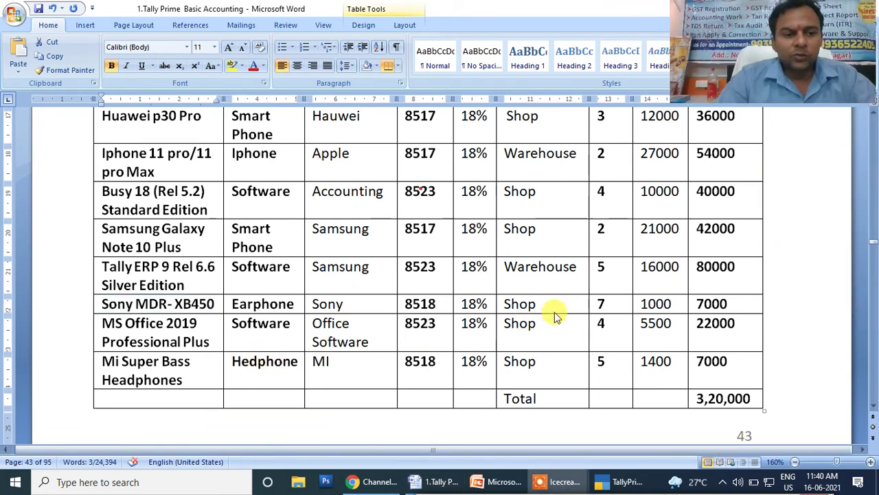
click(652, 304)
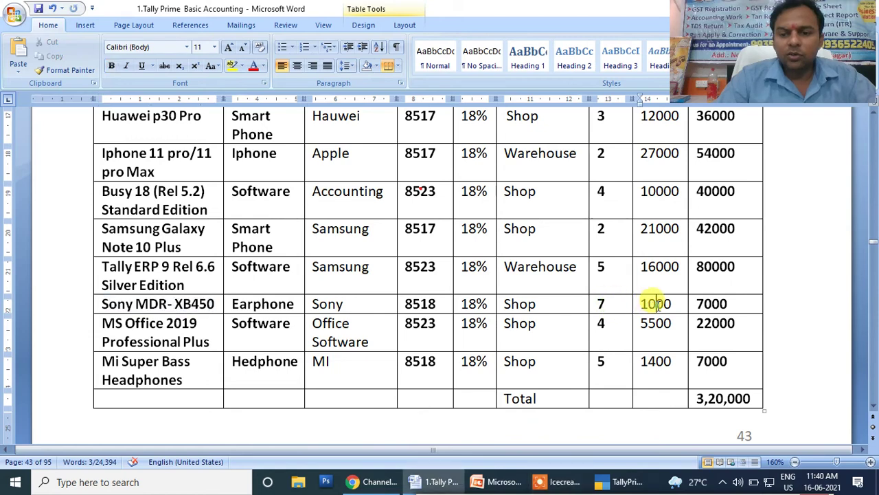
key(alt+Tab)
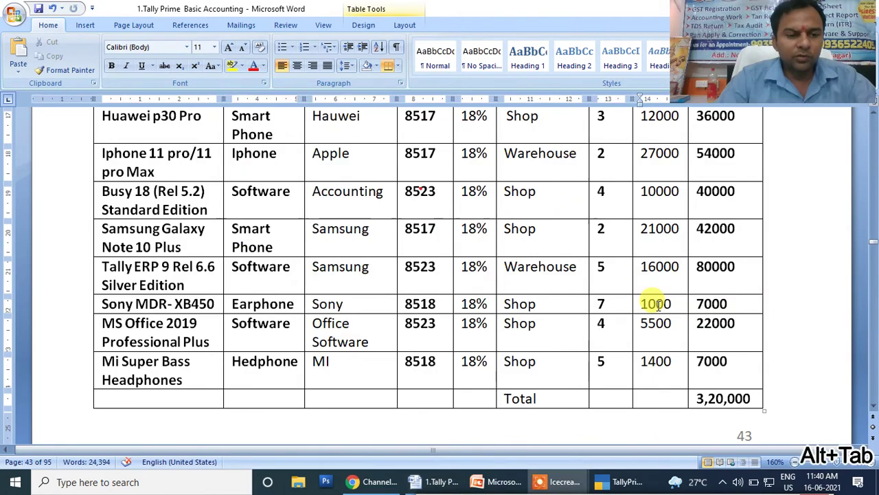
key(alt+Tab)
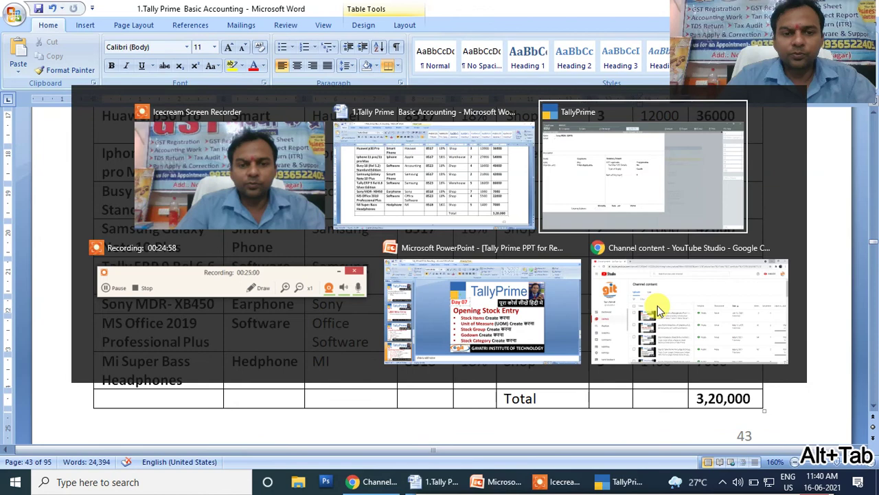
key(Return)
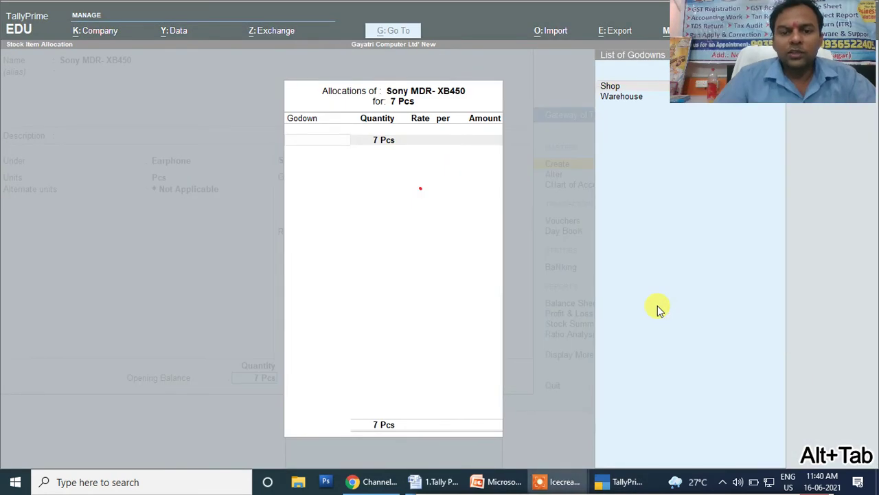
Check the Sony row's godown in Word, allocate the stock to Shop at 1,000 per Pcs in TallyPrime and save the item.
key(alt+Tab)
key(alt+Tab)
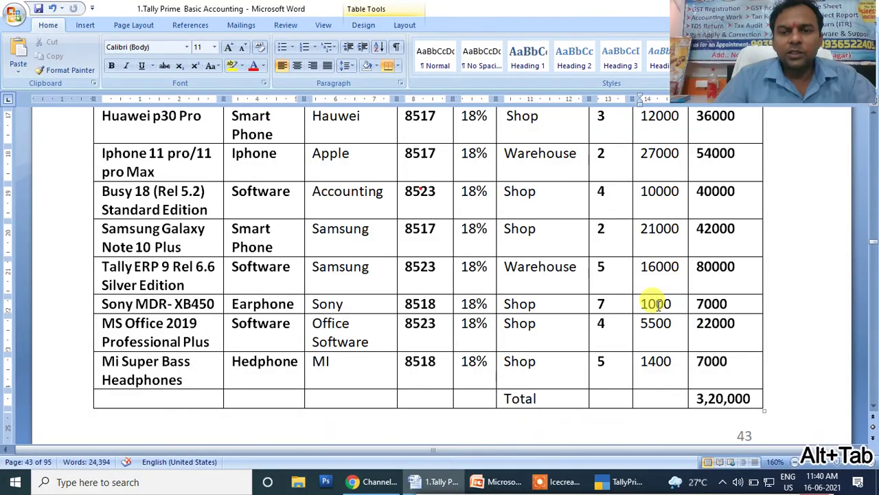
key(alt+Tab)
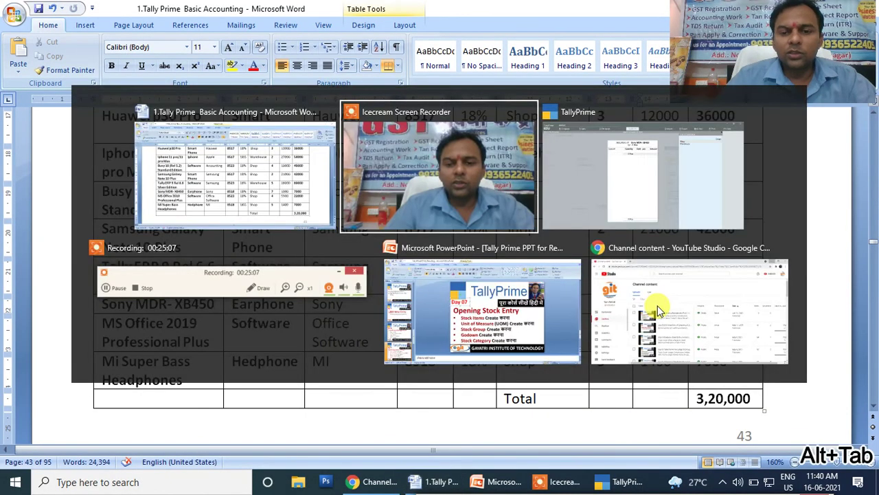
key(alt+Tab)
key(Return)
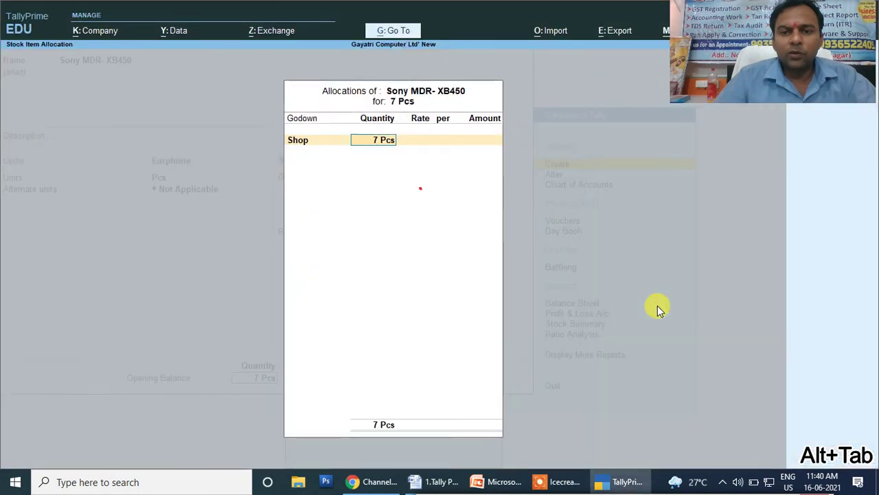
text(1,0)
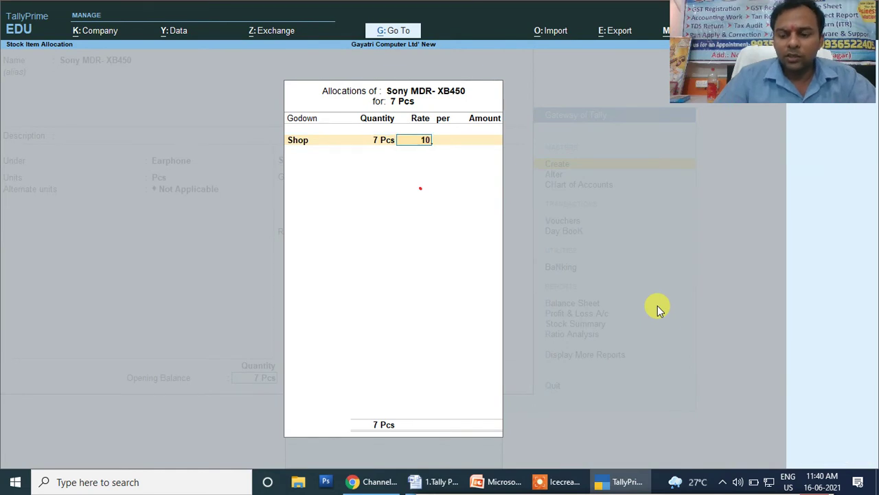
text(00)
key(Return)
key(Return)
key(Return)
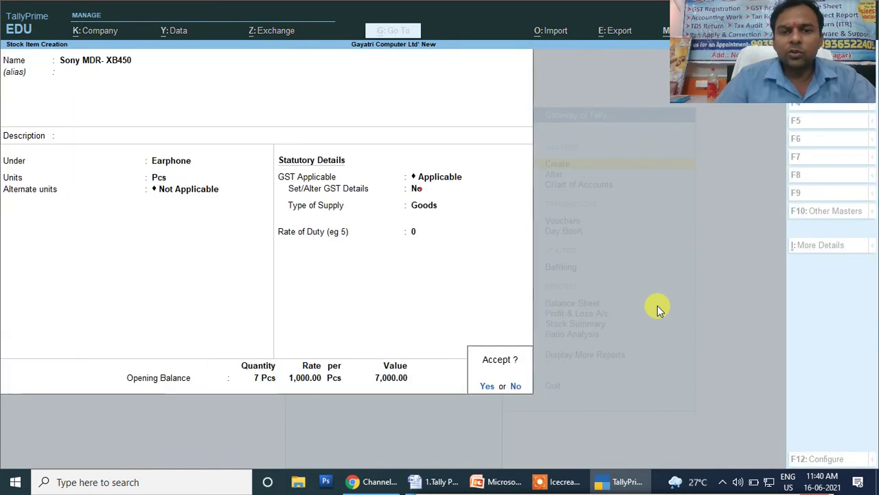
key(Return)
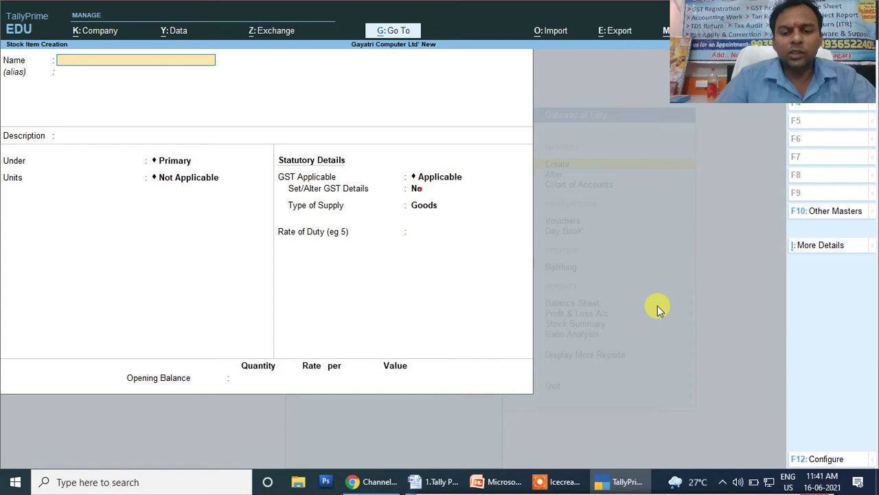
Copy the name MS Office 2019 Professional Plus from the Word stock table into the new stock item's name in TallyPrime.
key(alt+Tab)
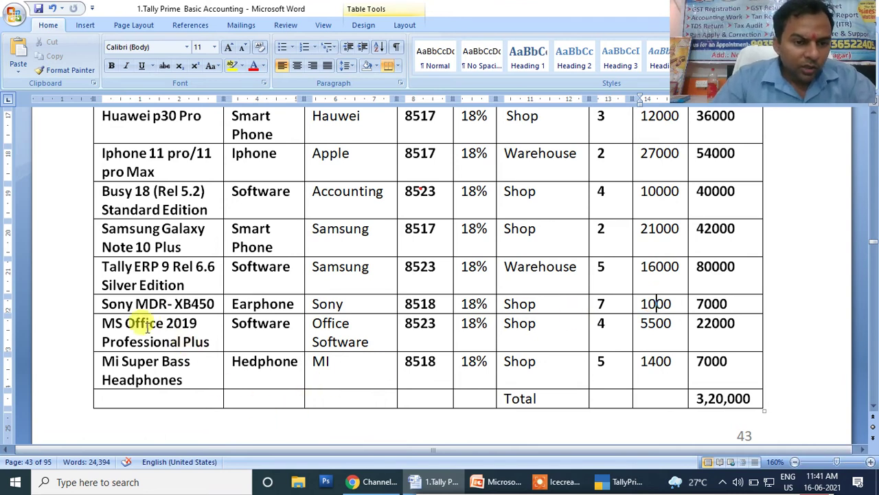
mouse_move(103, 323)
mouse_down()
mouse_move(216, 338)
mouse_move(114, 327)
mouse_up()
click(207, 341)
right_click(114, 327)
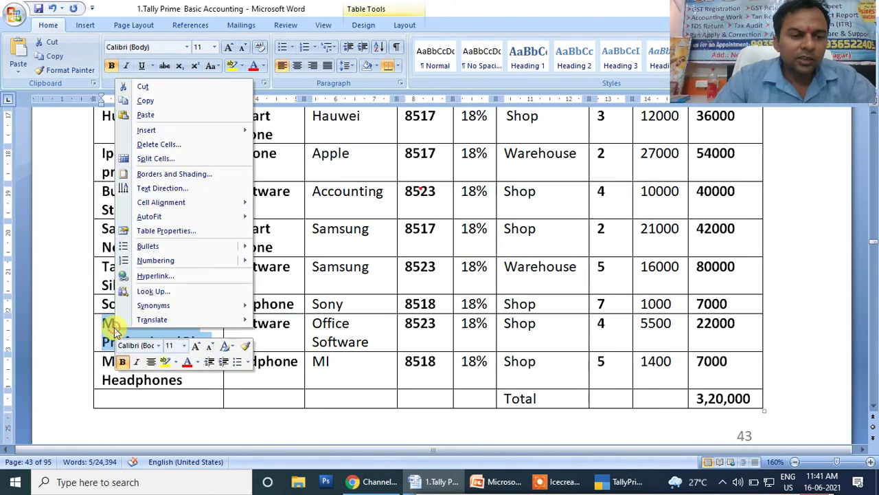
click(147, 103)
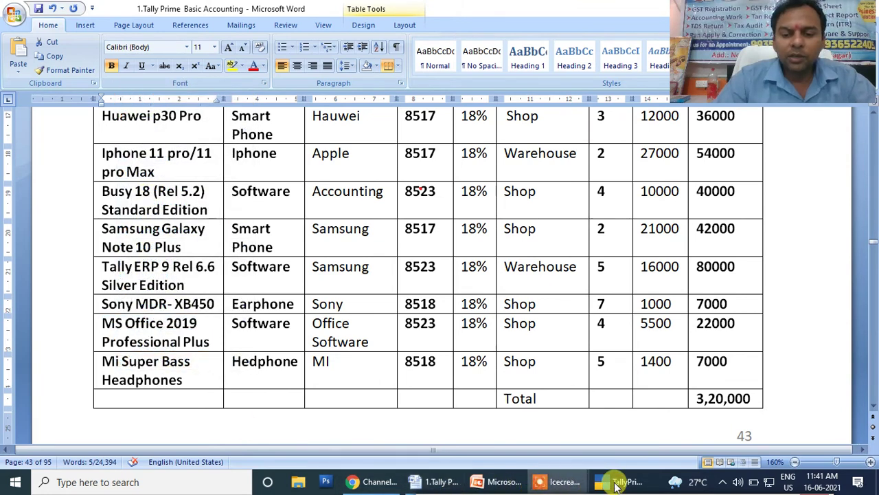
key(alt+Tab)
key(Tab)
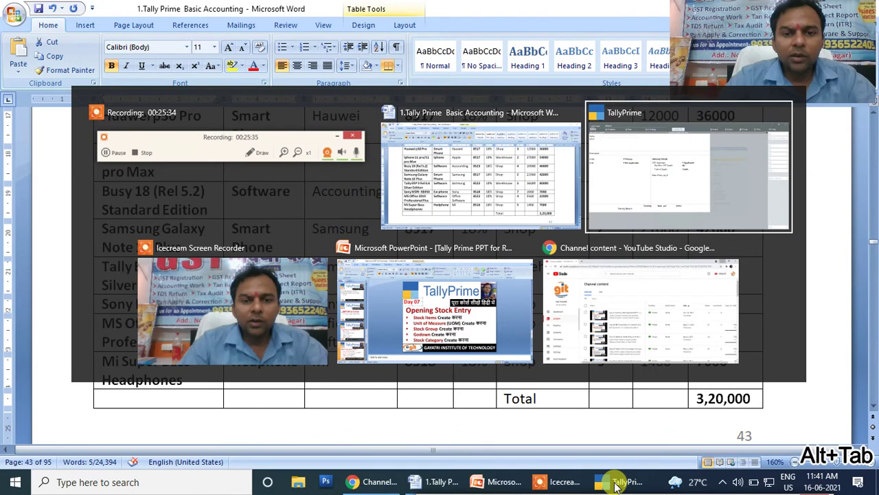
key(ctrl+v)
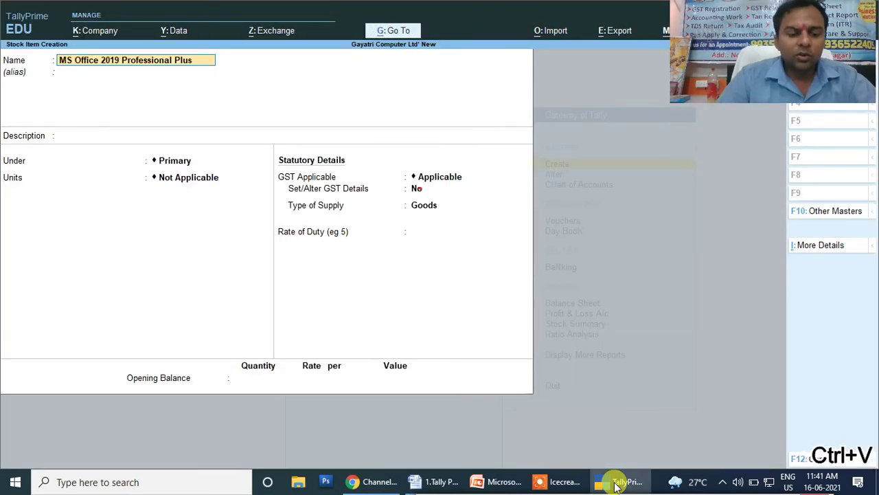
Leave the MS Office 2019 item's alias blank and put the item under the Software group.
key(Return)
key(Return)
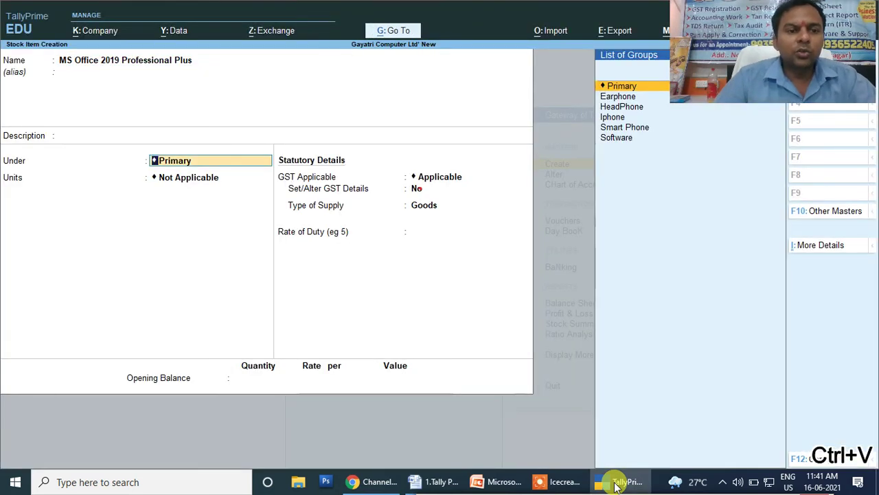
key(Down)
key(Down)
key(Down)
key(Down)
key(Down)
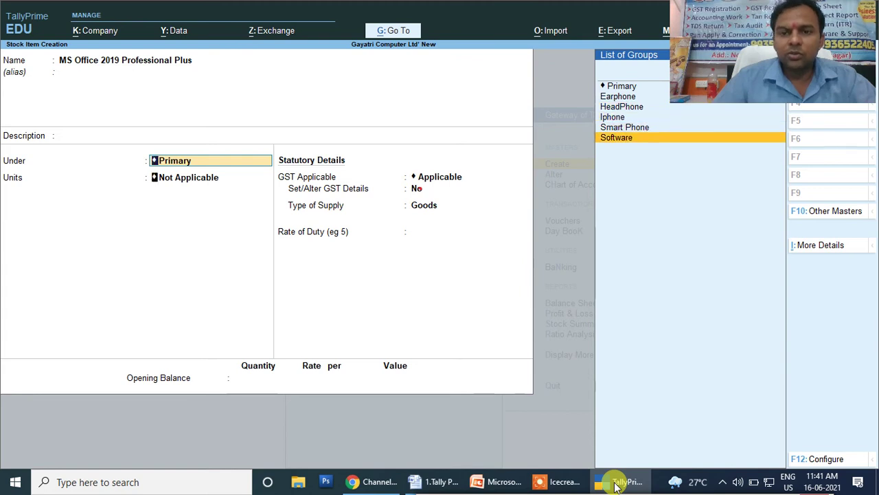
key(Return)
Give the MS Office 2019 item the unit Pcs, no alternate unit and the default statutory details.
key(Return)
key(Return)
key(Return)
key(Return)
key(Return)
key(Return)
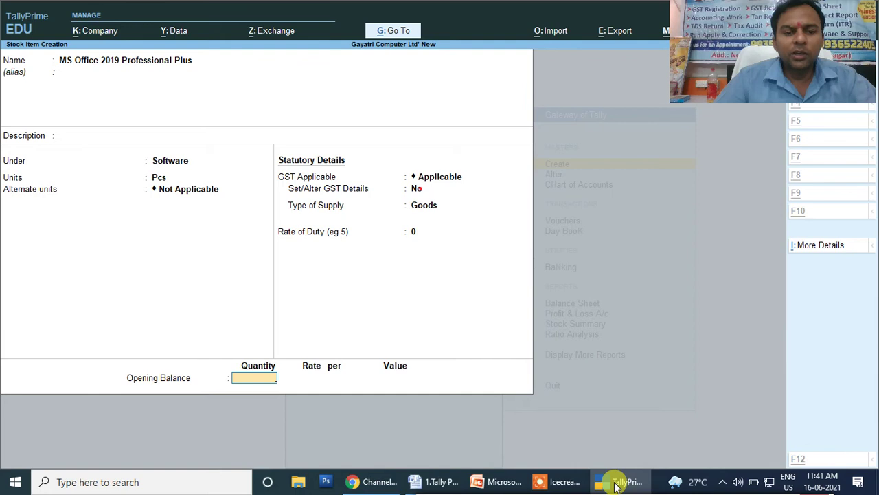
Look up the MS Office 2019 row in the Word stock table and set the item's opening quantity to 4 Pcs in TallyPrime.
key(alt+Tab)
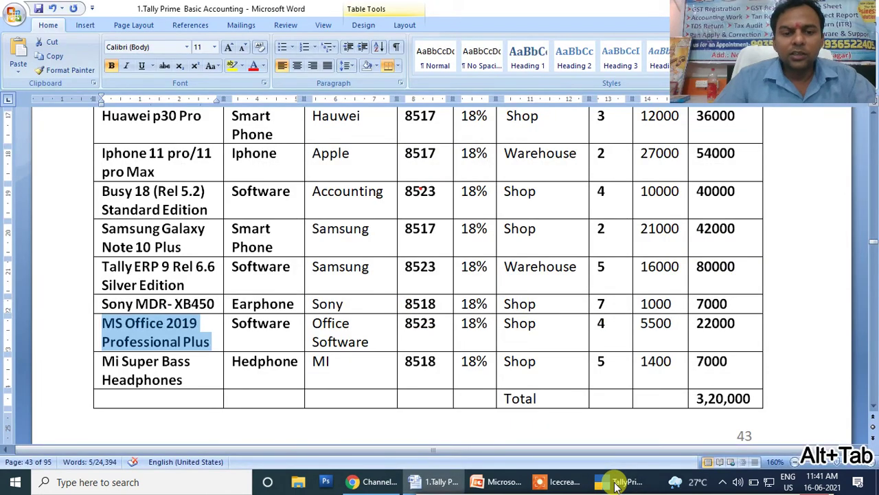
key(alt+Tab)
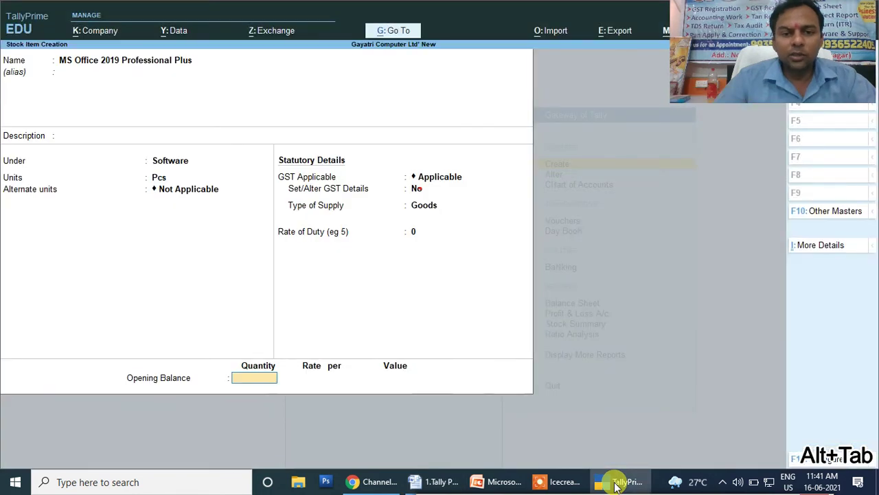
key(Return)
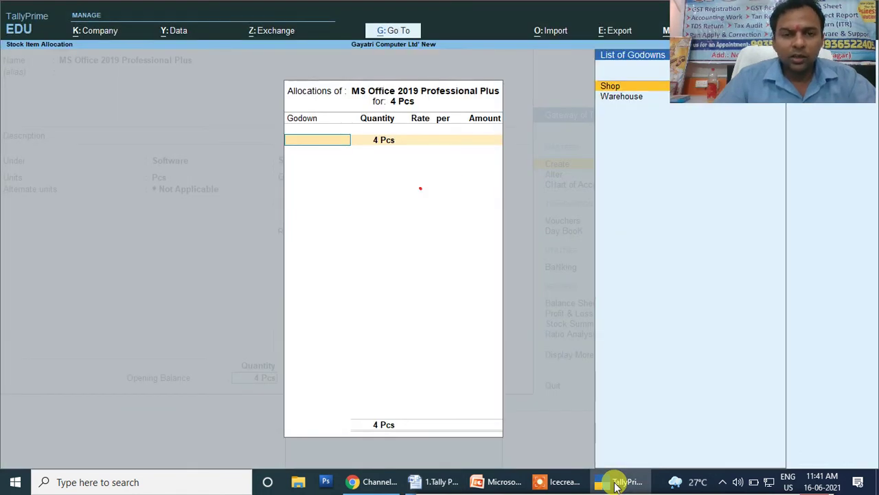
Allocate the MS Office 2019 stock to the Shop godown at 5,500 per Pcs and save the stock item.
key(Return)
key(Return)
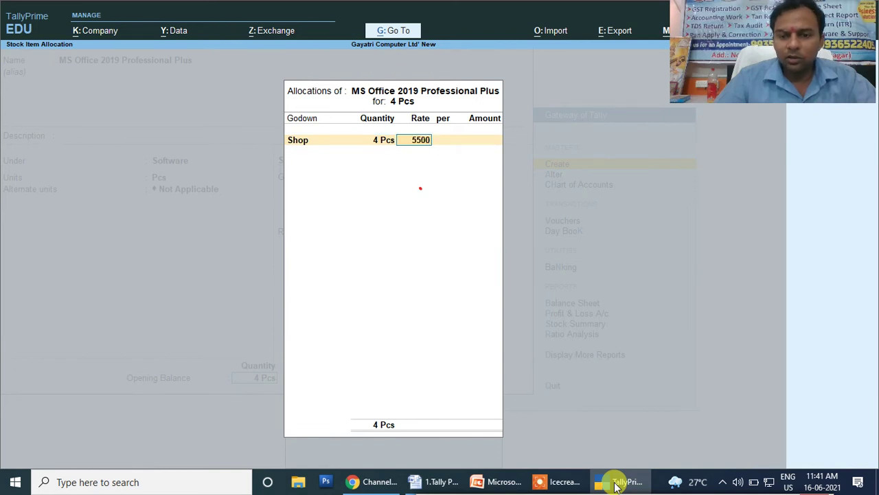
key(Return)
key(Return)
key(Return)
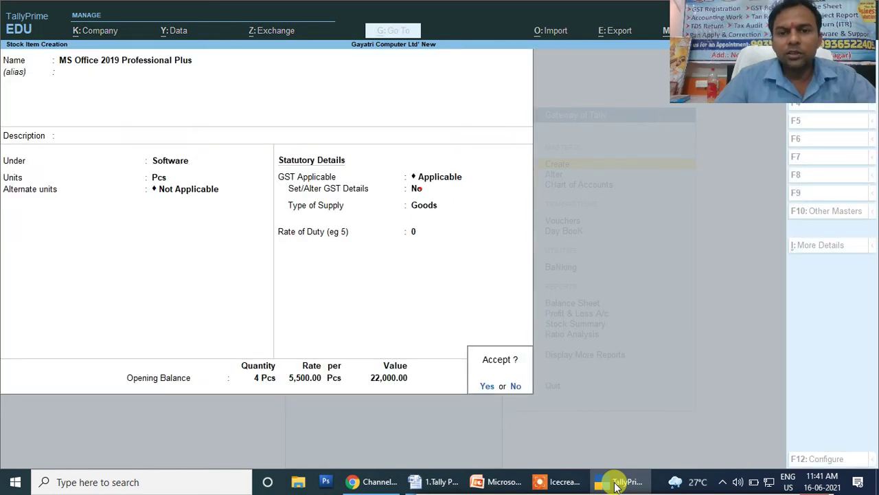
key(Return)
Copy the Mi Super Bass Headphones name from the Word stock table into TallyPrime's new stock item, leaving the alias and description blank.
key(alt+Tab)
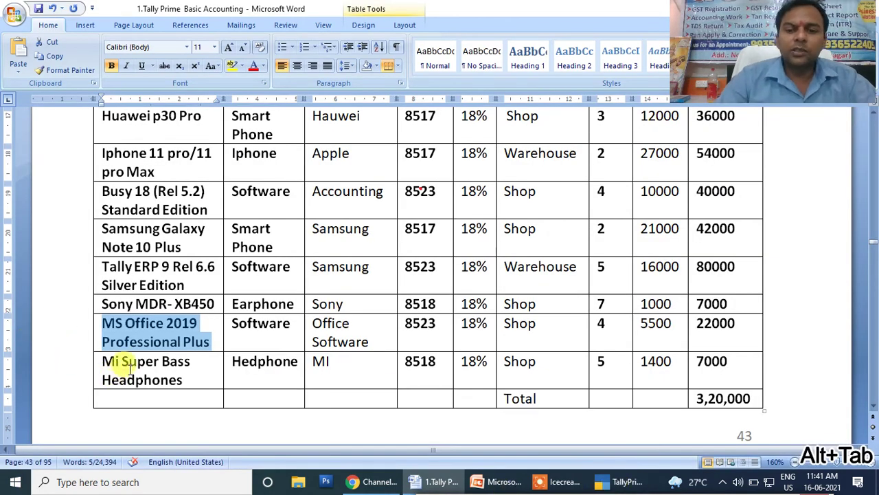
drag(182, 380, 104, 361)
key(ctrl+c)
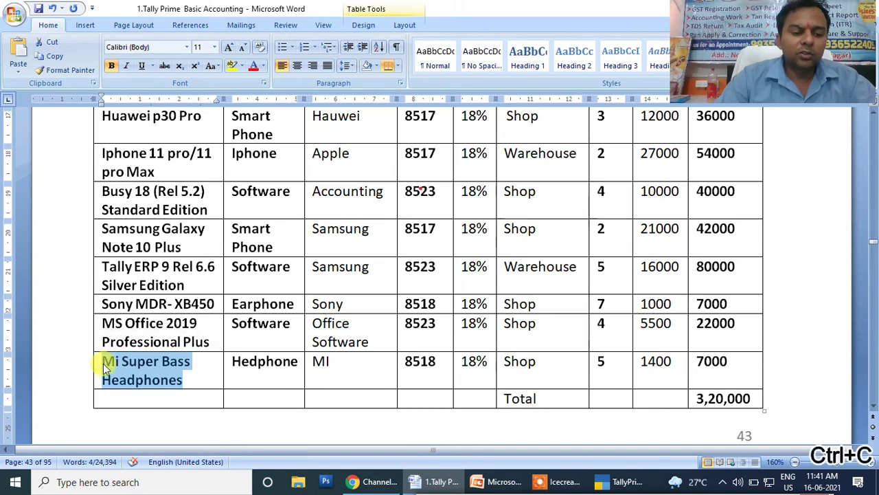
key(alt+Tab)
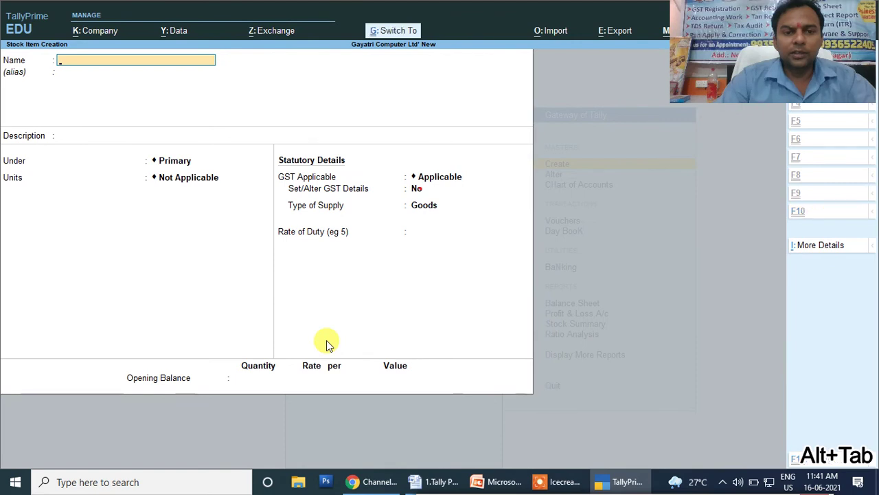
key(ctrl+v)
key(Return)
key(Return)
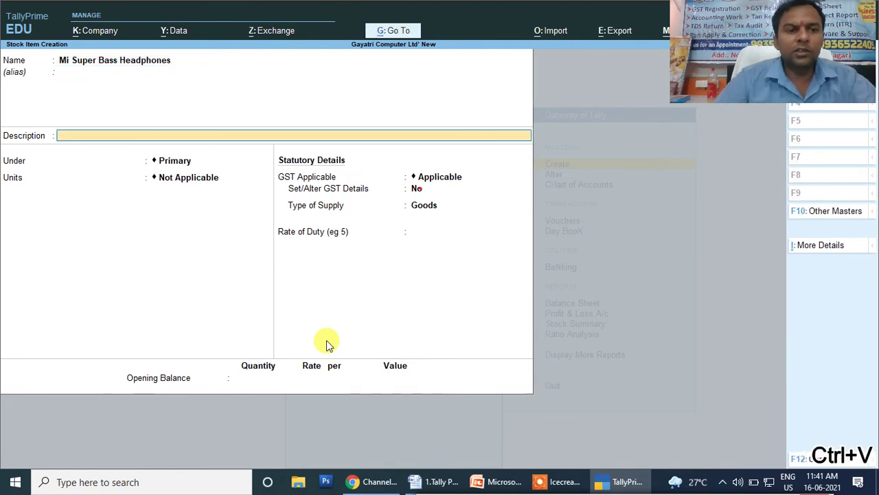
key(Return)
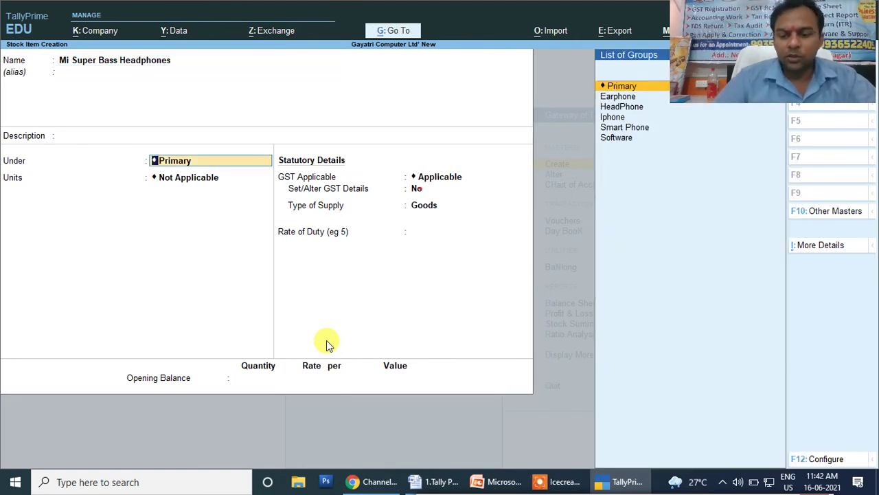
Put the Mi Super Bass Headphones item under the HeadPhone group.
key(Down)
key(Down)
key(Down)
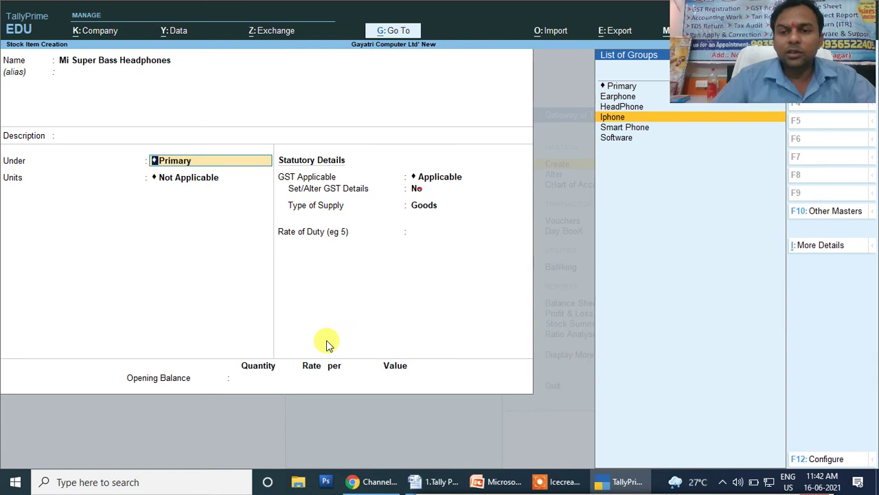
key(Up)
key(Up)
key(Down)
key(Return)
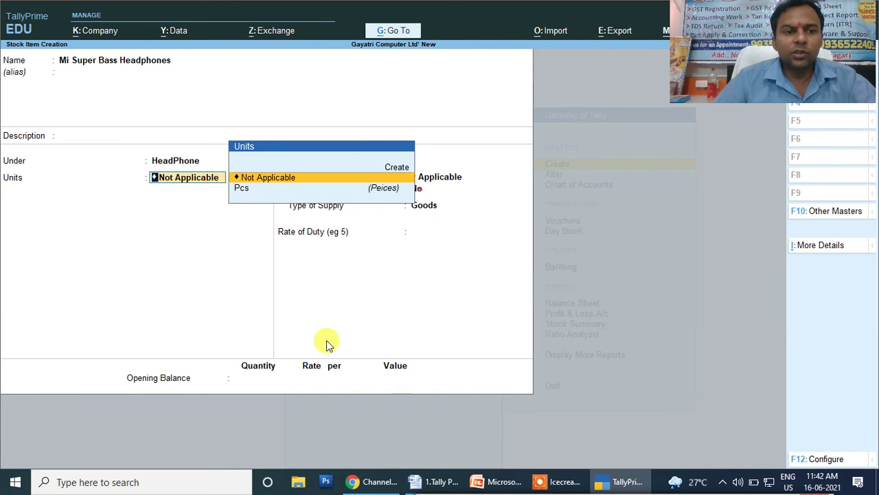
Give the Mi Super Bass Headphones item the unit Pcs, no alternate unit and the default statutory details.
key(Down)
key(Return)
key(Return)
key(Return)
key(Return)
key(Return)
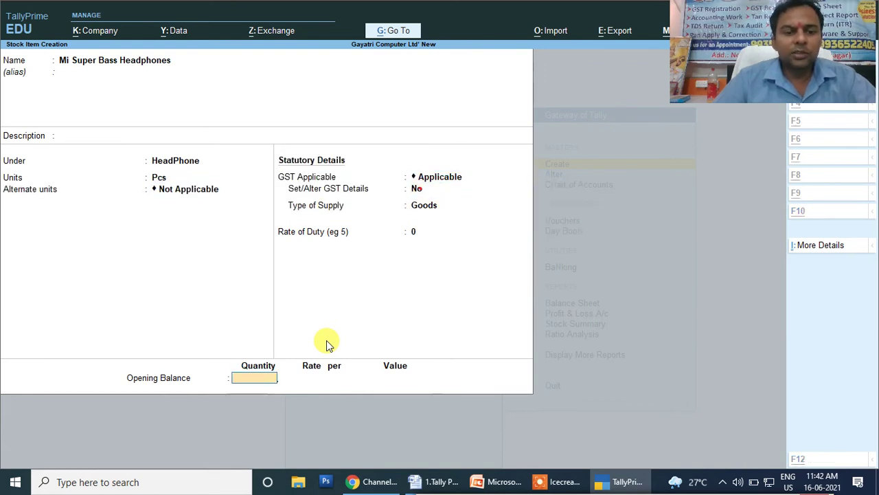
Look up the Mi Super Bass Headphones row in the Word stock table and set the opening quantity to 5 Pcs in TallyPrime.
key(alt+Tab)
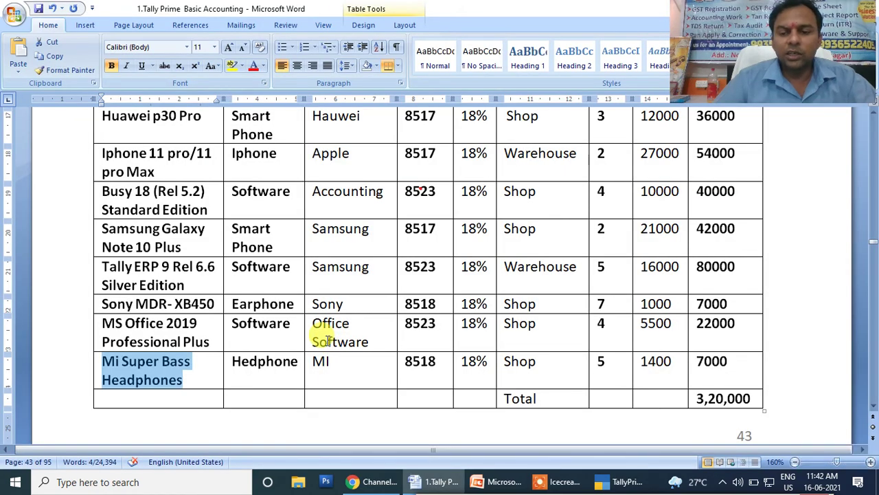
key(alt+Tab)
text(5)
key(Return)
Allocate the headphones stock to the Shop godown at 1,400 per Pcs, save the item and return to the Gateway of Tally.
key(Return)
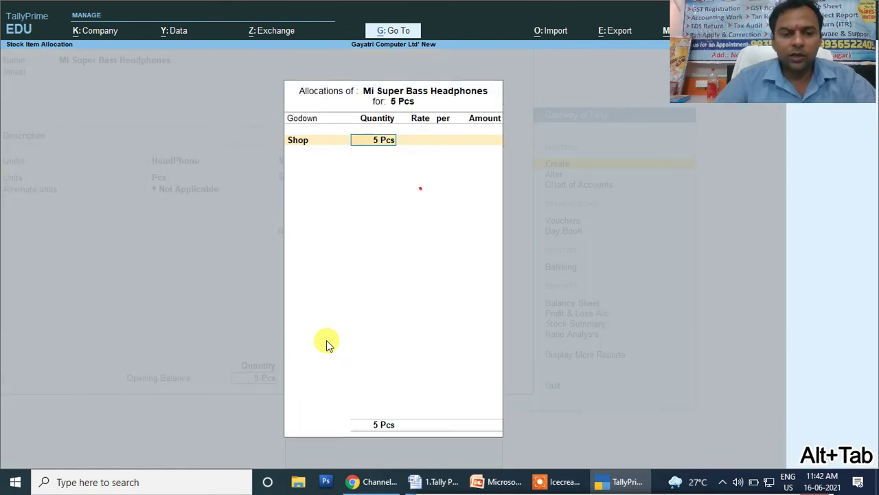
key(Return)
text(1,400)
key(Return)
key(Return)
key(Return)
key(Return)
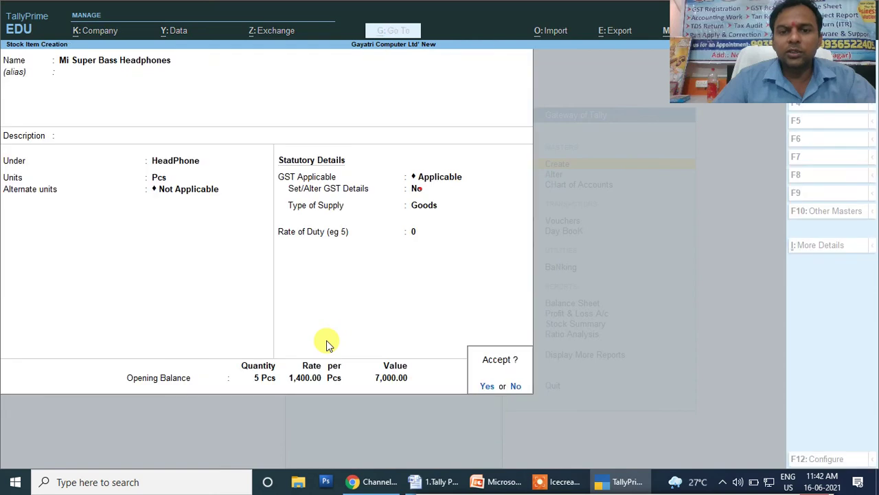
key(Return)
key(Escape)
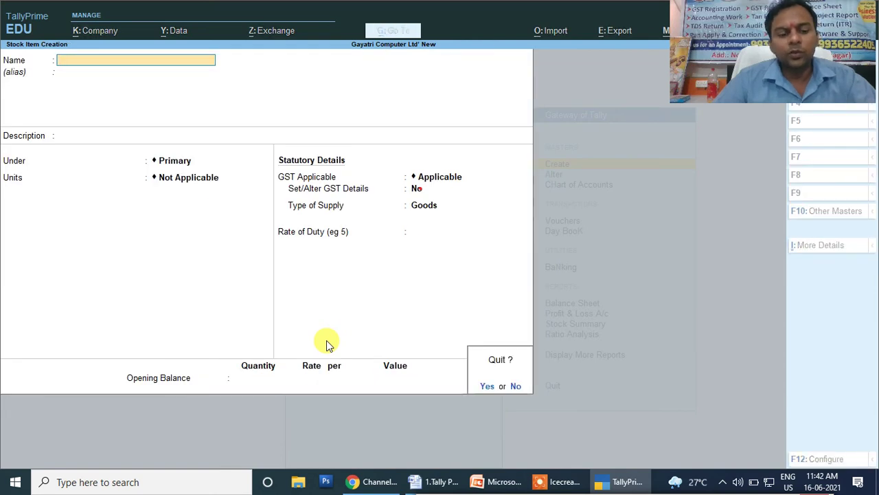
key(Return)
key(Escape)
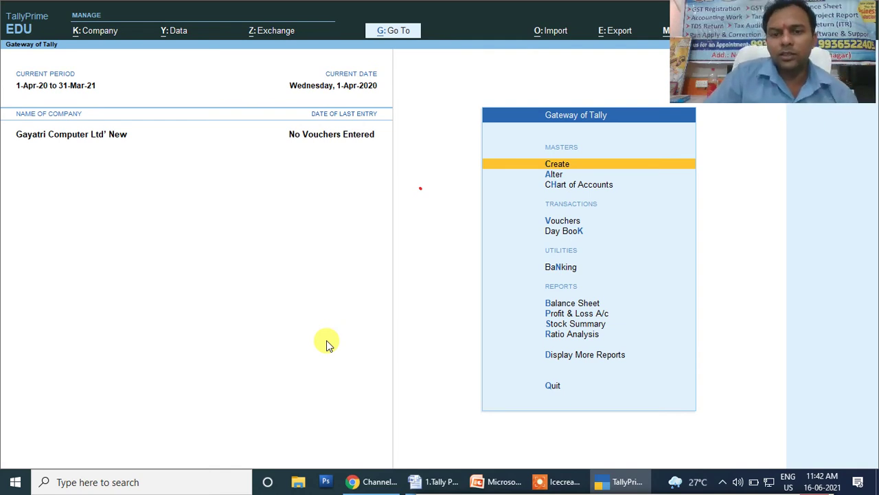
Review the inventory masters available for creation, including the blank stock item form, and return to the Gateway of Tally.
key(Down)
key(Up)
key(Return)
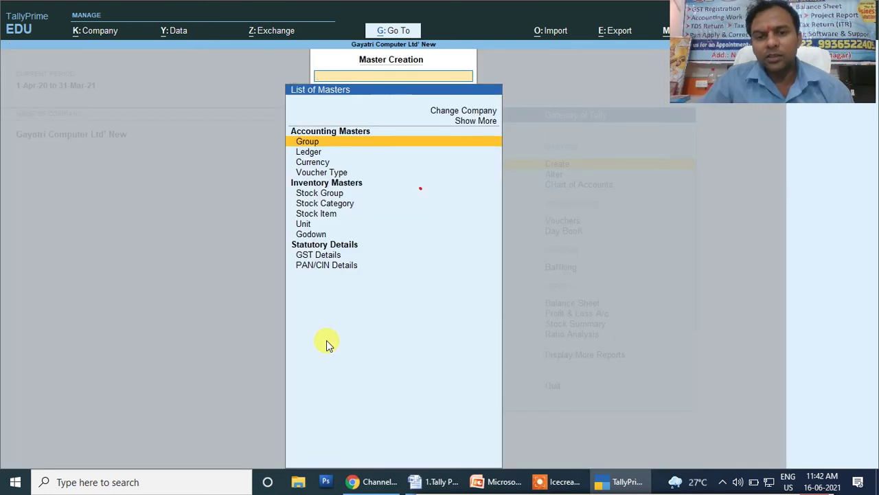
key(Up)
key(Up)
key(Down)
key(Down)
key(Down)
key(Down)
key(Down)
key(Down)
key(Down)
key(Down)
key(Down)
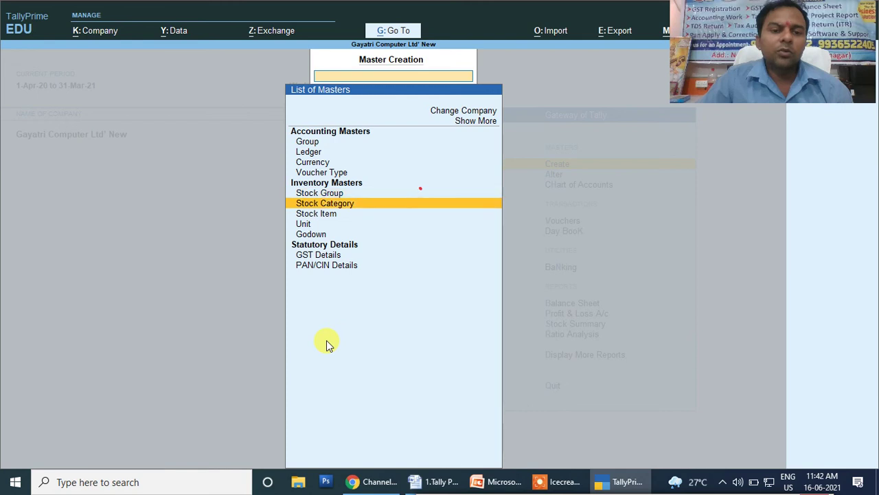
key(Down)
key(Down)
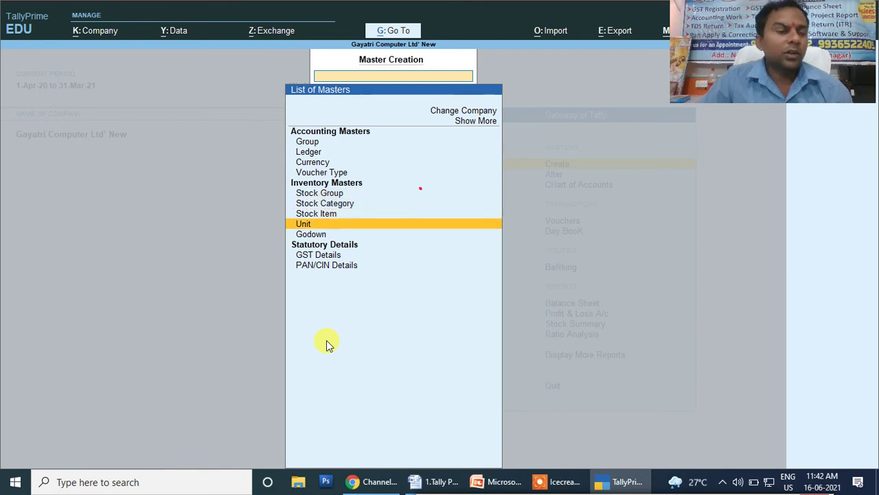
key(Up)
key(Up)
key(Up)
key(Up)
key(Down)
key(Down)
key(Down)
key(Down)
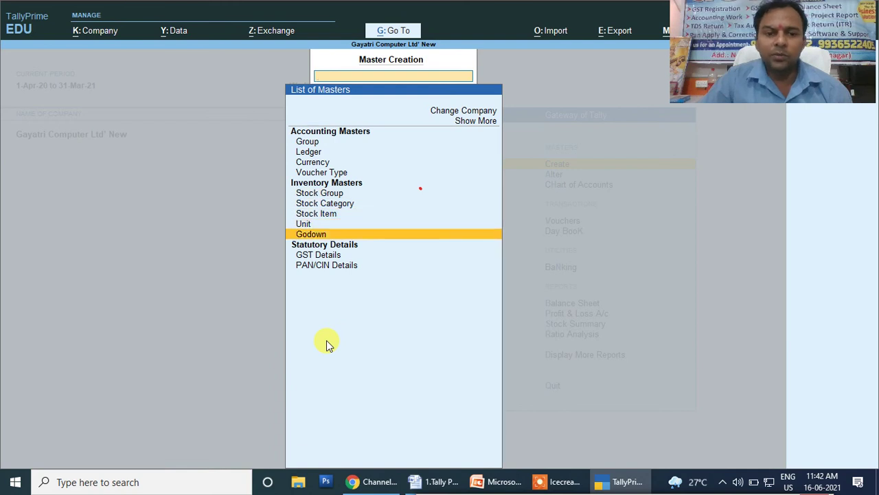
key(Up)
key(Up)
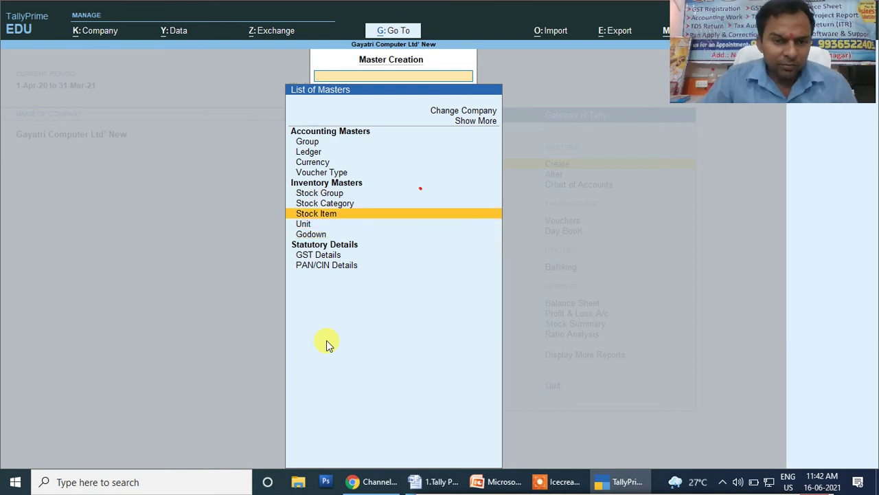
key(Return)
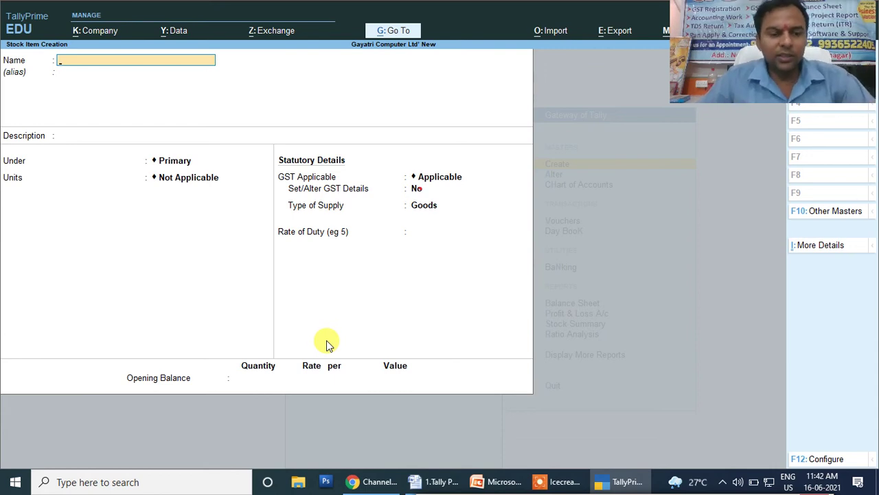
key(Escape)
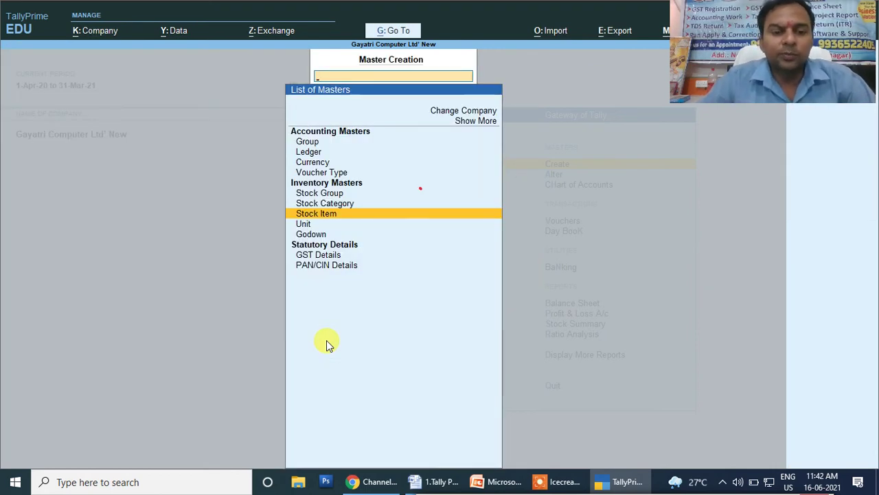
key(Escape)
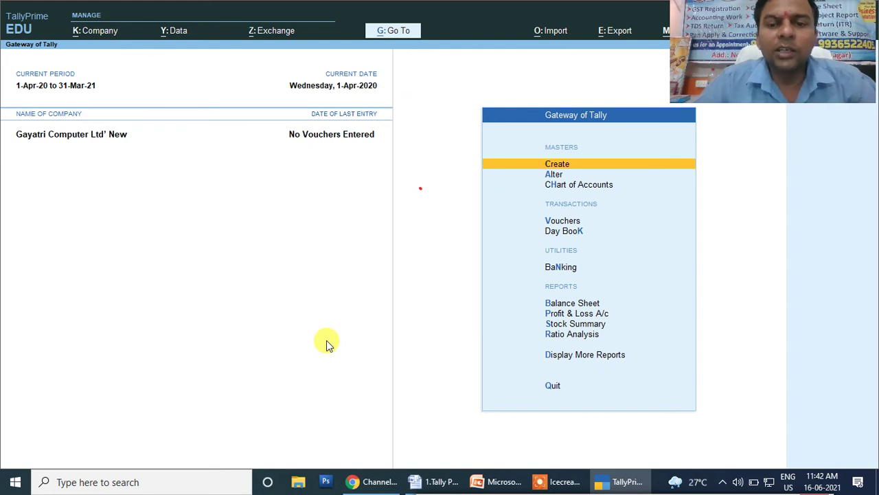
Open the list of existing stock items for alteration.
key(Down)
key(Return)
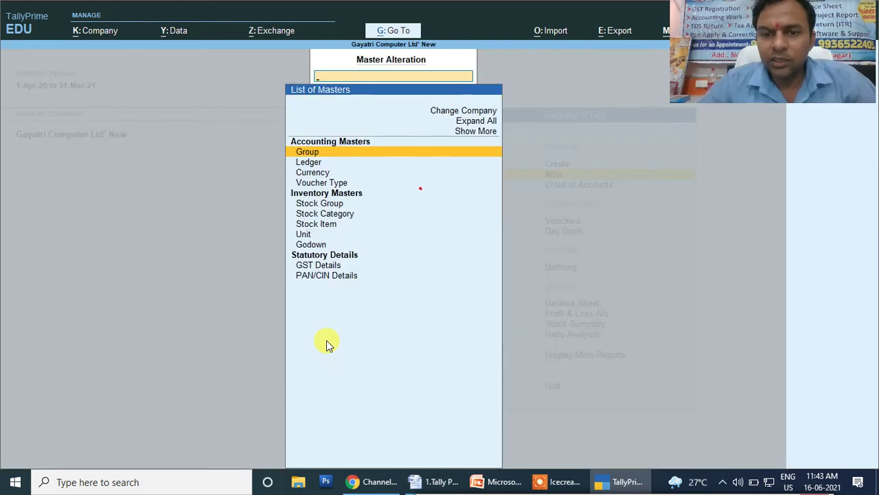
key(Down)
key(Down)
key(Down)
key(Down)
key(Down)
key(Down)
key(Down)
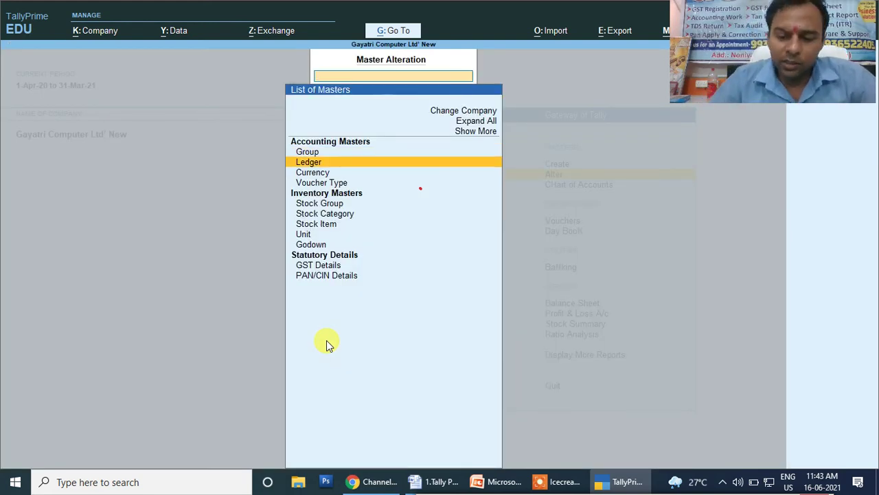
key(Return)
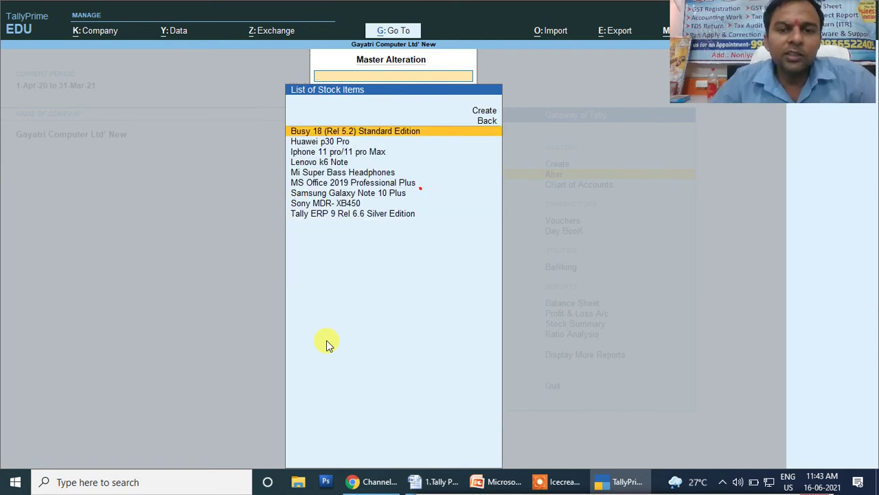
Open the Tally ERP 9 Rel 6.6 Silver Edition stock item for alteration, review its details and accept the form.
key(Down)
key(Down)
key(Down)
key(Down)
key(Down)
key(Down)
key(Down)
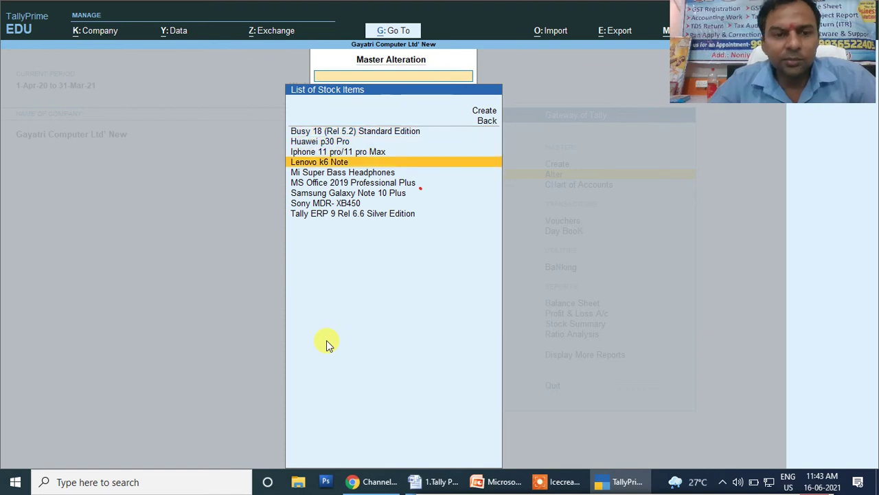
key(Down)
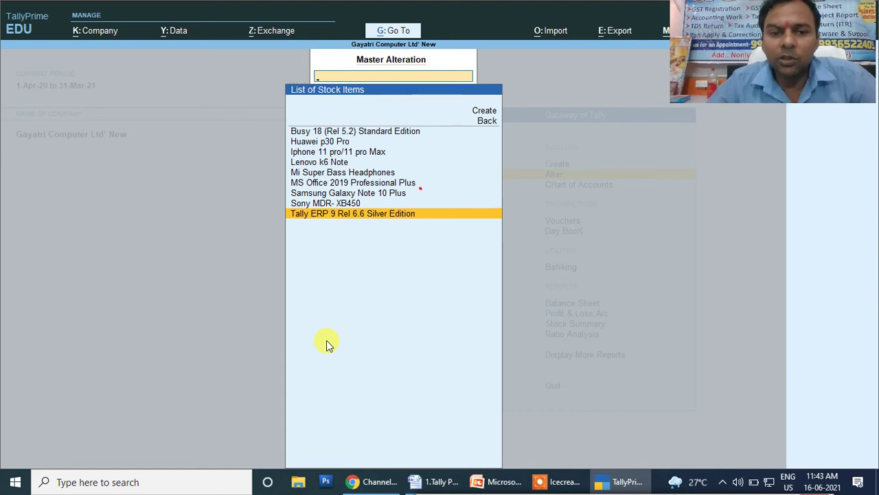
key(Return)
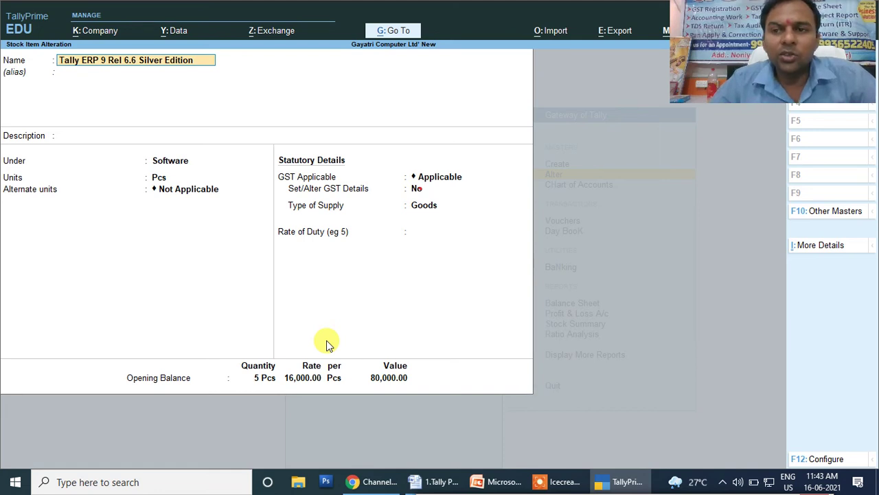
key(ctrl+a)
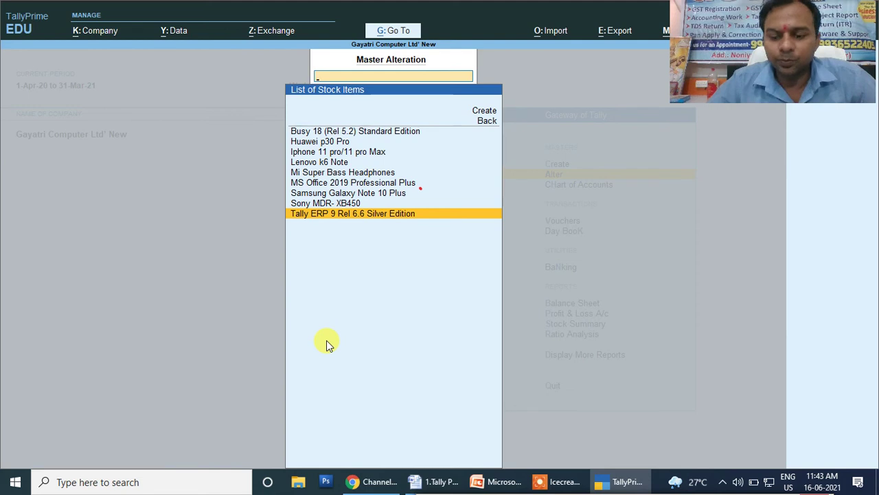
View the Sony MDR- XB450 stock item's details and go back to the list of masters for alteration.
key(Up)
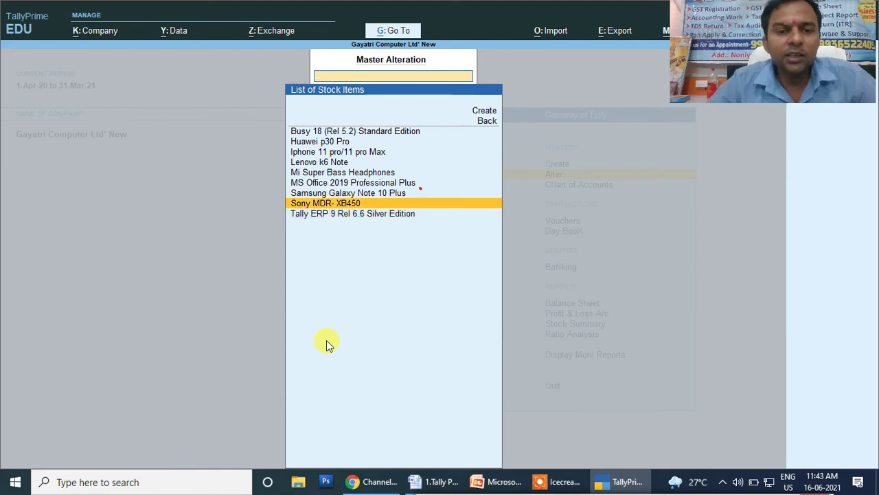
key(Return)
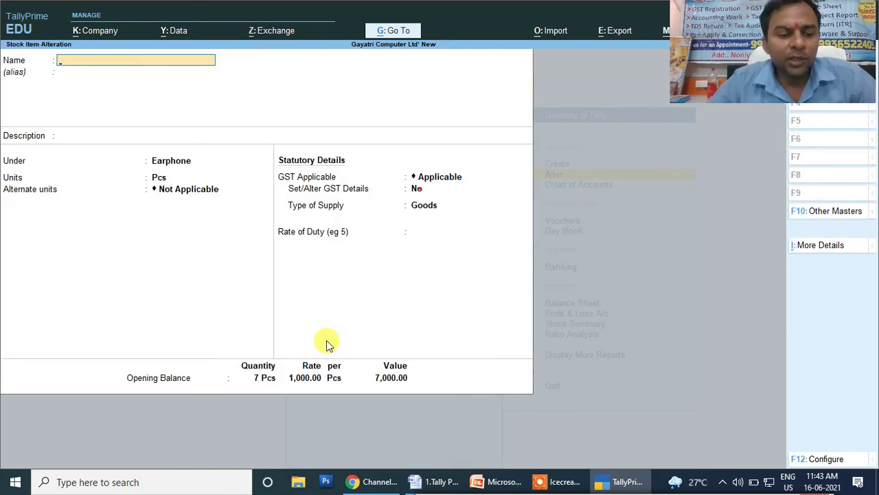
key(Escape)
key(Escape)
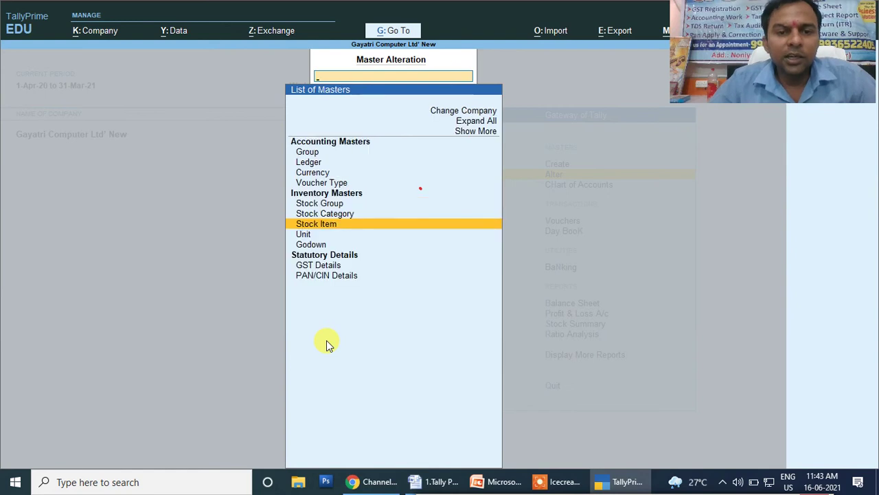
Check the units available for alteration and return to the list of masters.
key(Down)
key(Return)
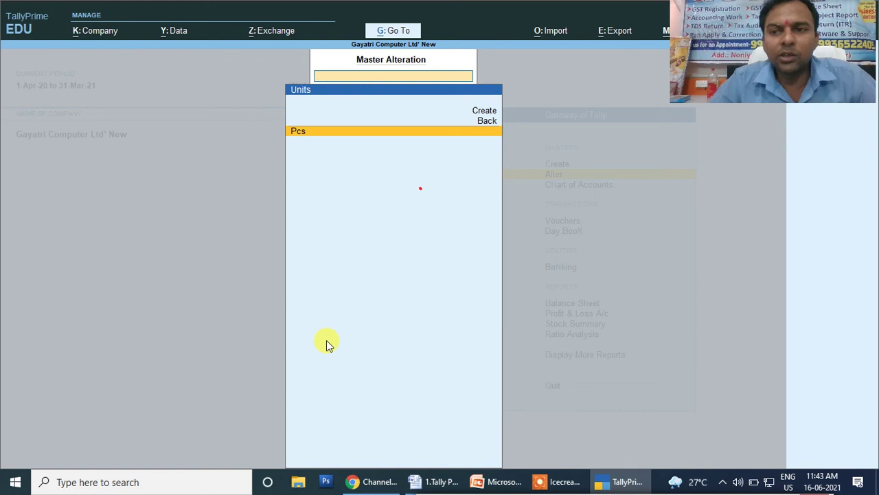
key(Escape)
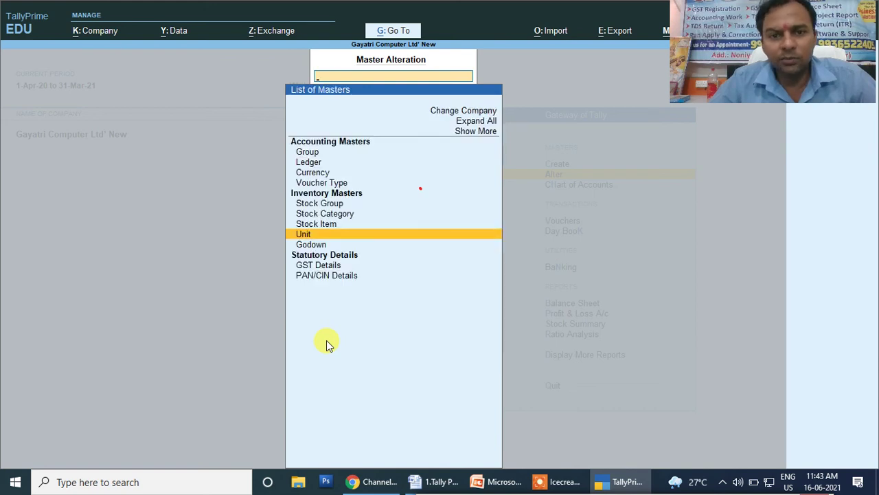
Look through the godowns available for alteration and open the Shop godown.
key(Down)
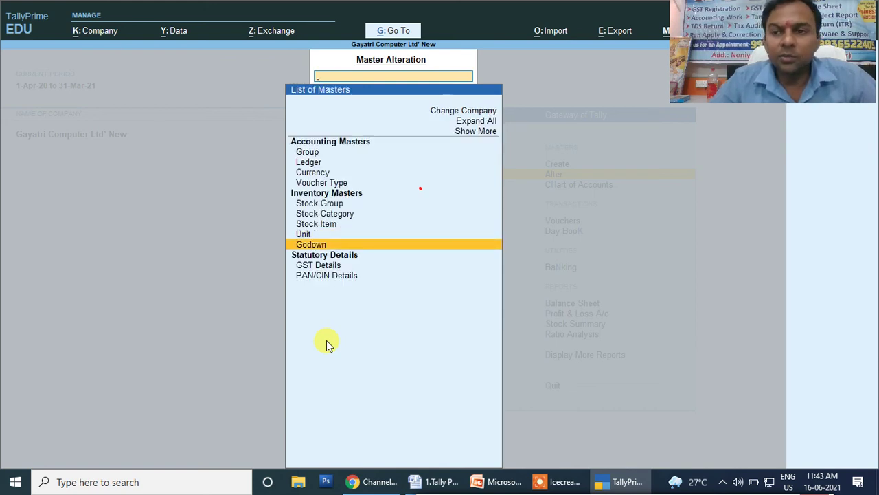
key(Return)
key(Down)
key(Up)
key(Down)
key(Up)
key(Return)
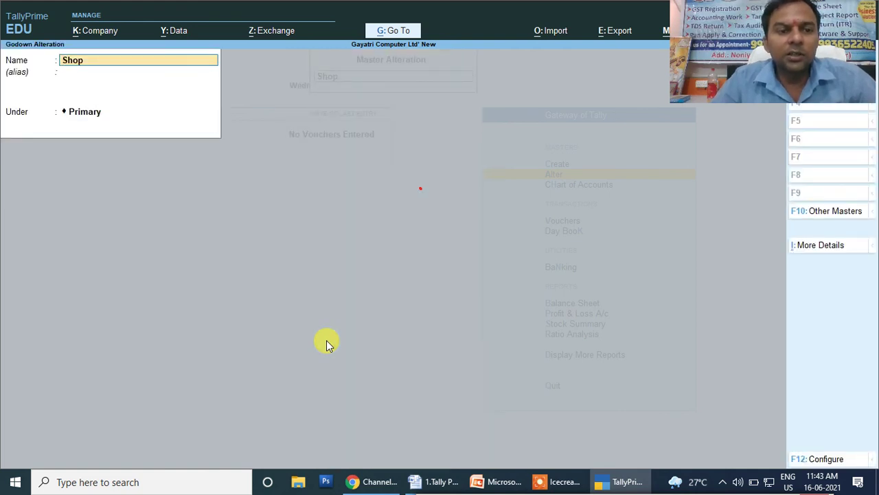
Clear the Shop godown's name and return to the list of masters without saving the alteration.
key(BackSpace)
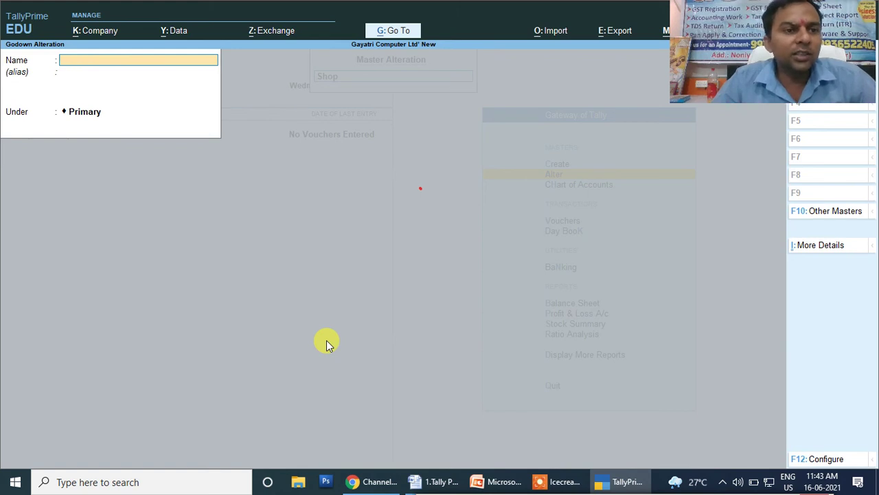
key(Escape)
key(Escape)
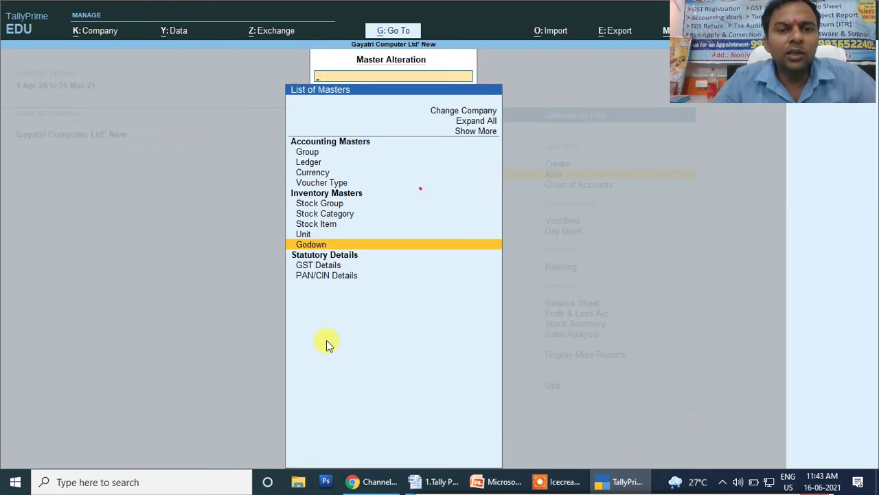
Open the list of stock groups for alteration and look through the groups from Earphone to Software.
key(Up)
key(Up)
key(Up)
key(Up)
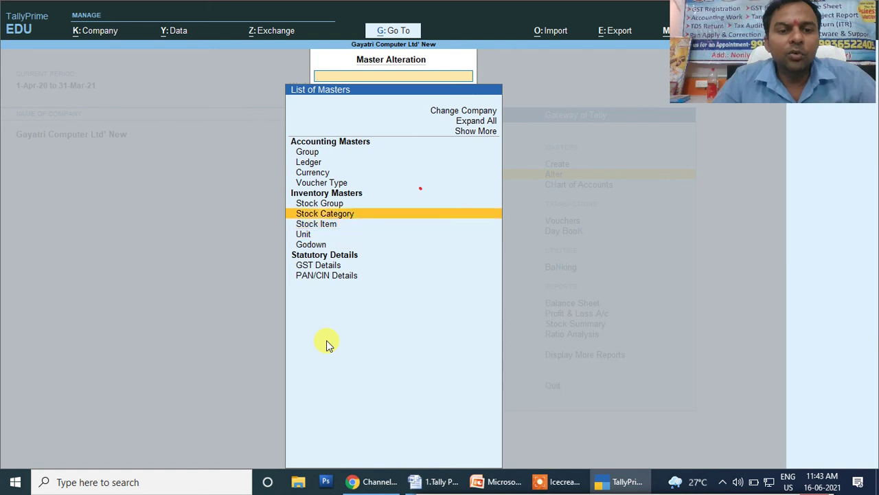
key(Return)
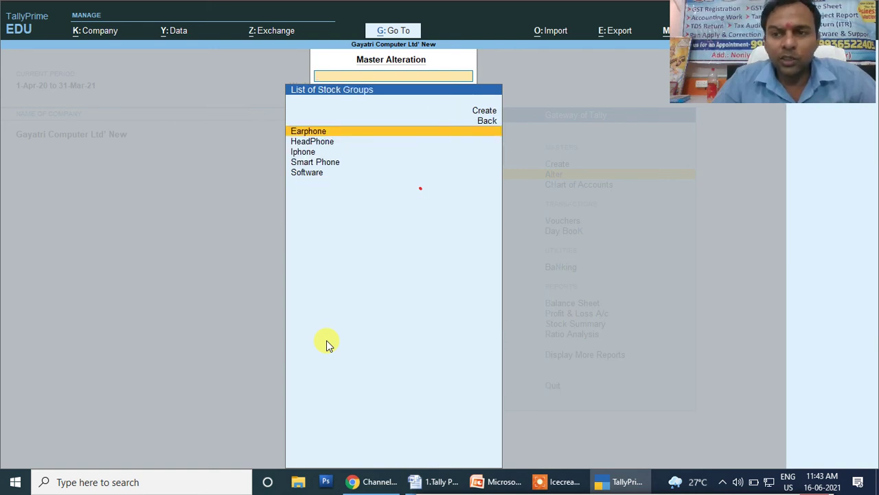
key(Down)
key(Down)
key(Down)
key(Down)
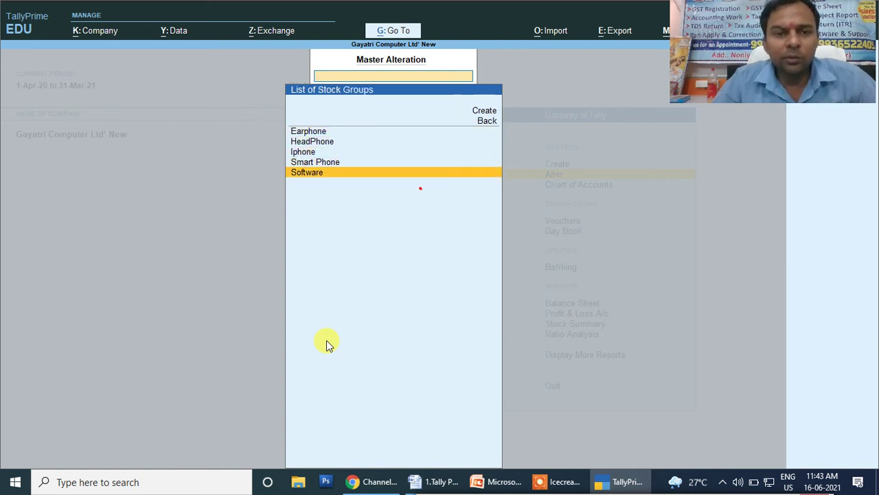
key(Up)
key(Up)
key(Up)
key(Up)
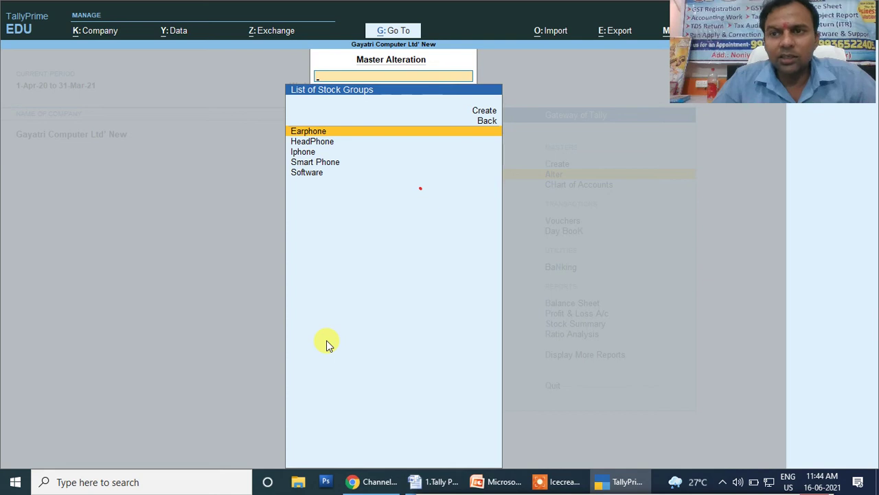
Open the Earphone stock group, set Set/Alter GST Details to Yes to view the GST form, quit that form and accept the group.
key(Return)
key(Return)
key(Return)
key(Return)
key(Return)
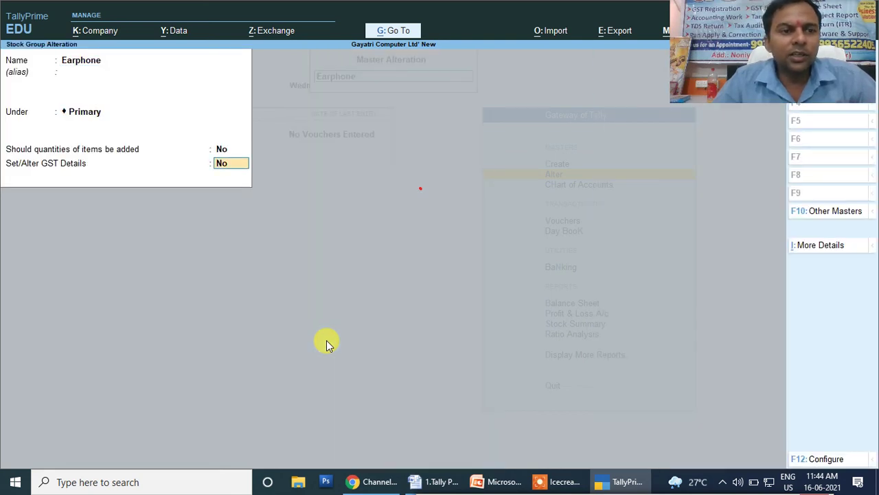
text(y)
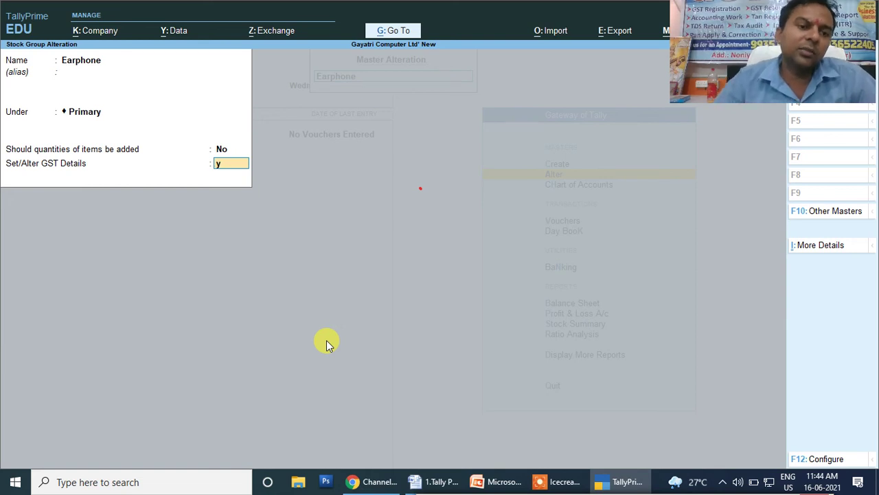
key(Return)
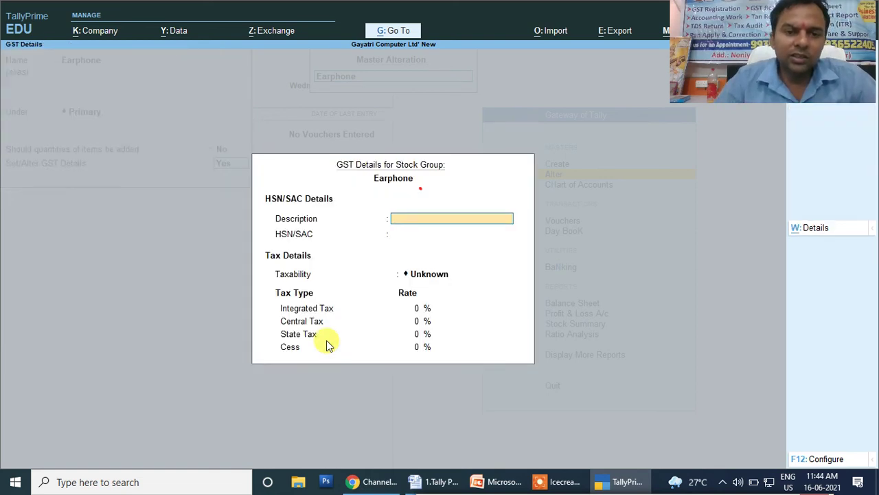
key(Escape)
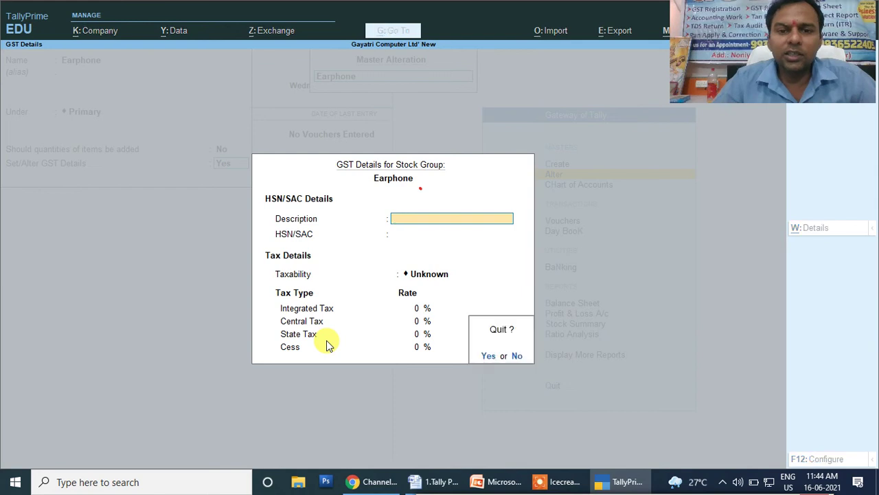
key(y)
key(ctrl+a)
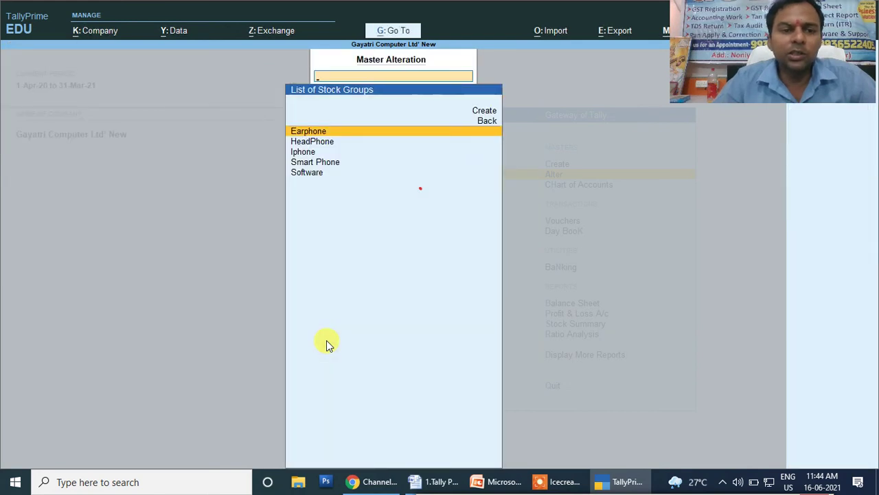
Go back to the Gateway of Tally and open the Stock Summary report.
key(Escape)
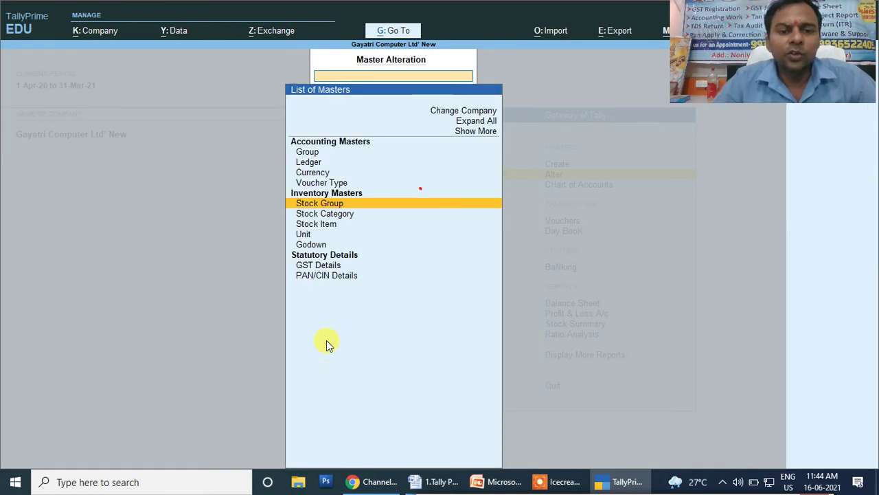
key(Escape)
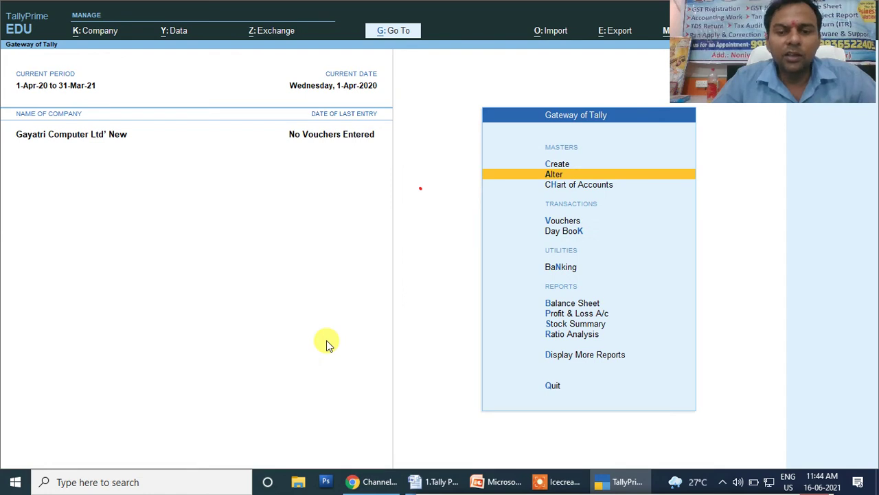
key(Down)
key(Down)
key(Down)
key(Down)
key(Down)
key(Down)
key(Down)
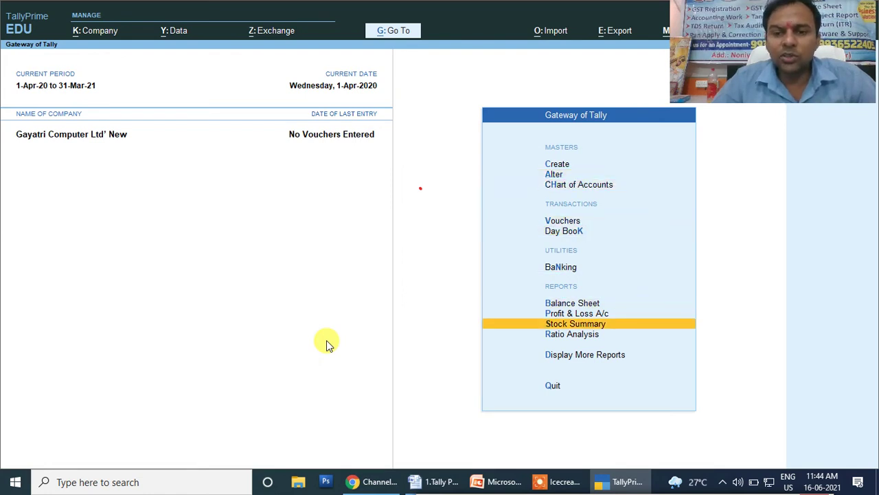
key(Return)
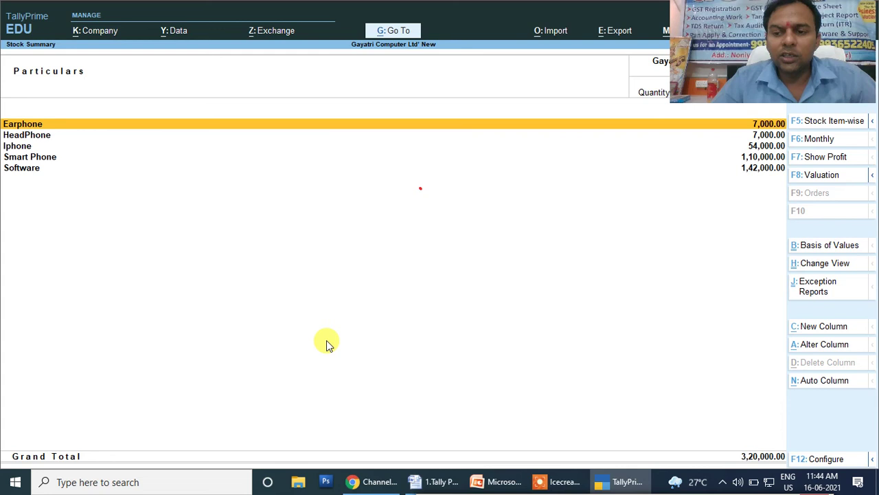
Expand the stock summary to the detailed view with the items listed under each stock group.
drag(759, 50, 524, 356)
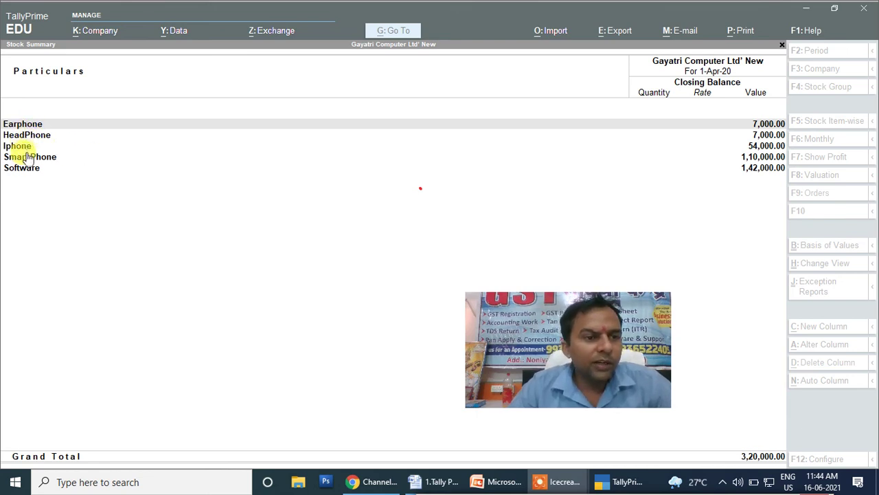
click(121, 214)
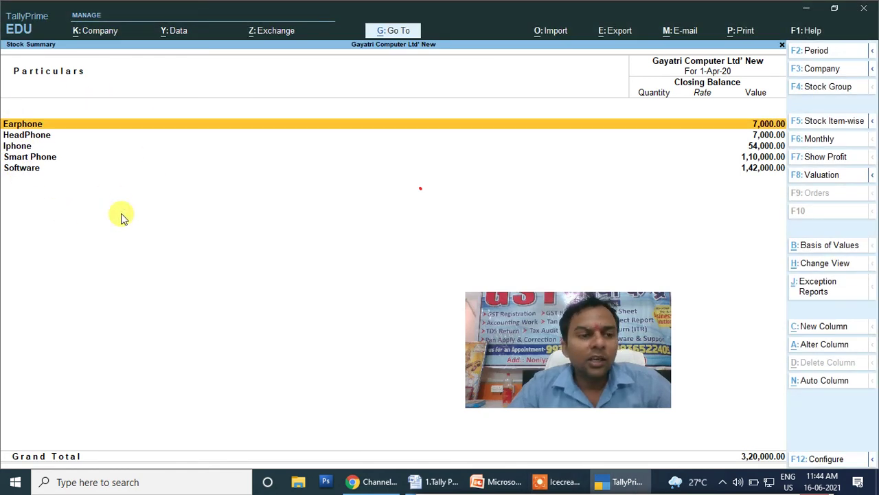
key(alt+F1)
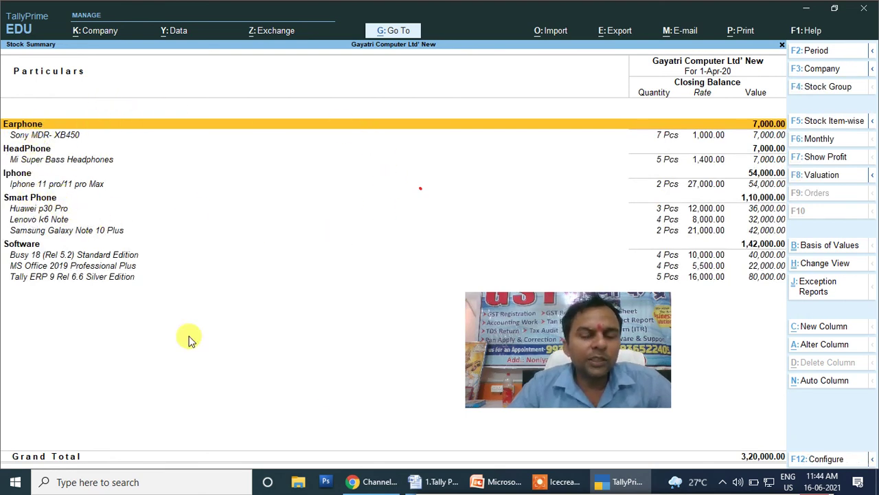
drag(600, 334, 429, 362)
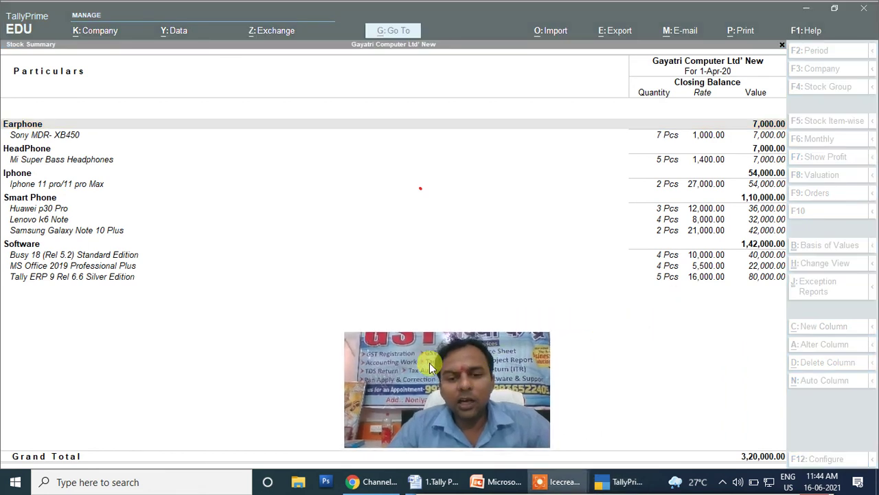
Check the names and closing quantities of the Smart Phone group's items: Huawei p30 Pro, Lenovo k6 Note and Samsung Galaxy Note 10 Plus.
click(27, 211)
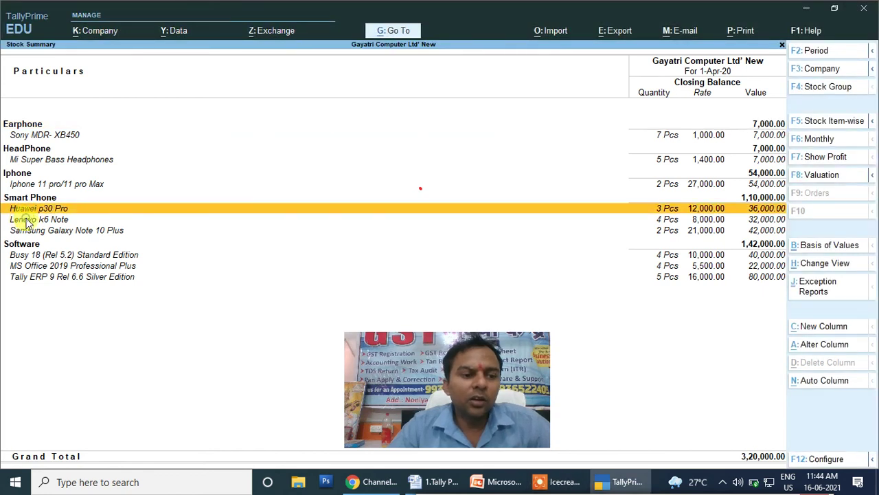
click(26, 220)
click(28, 232)
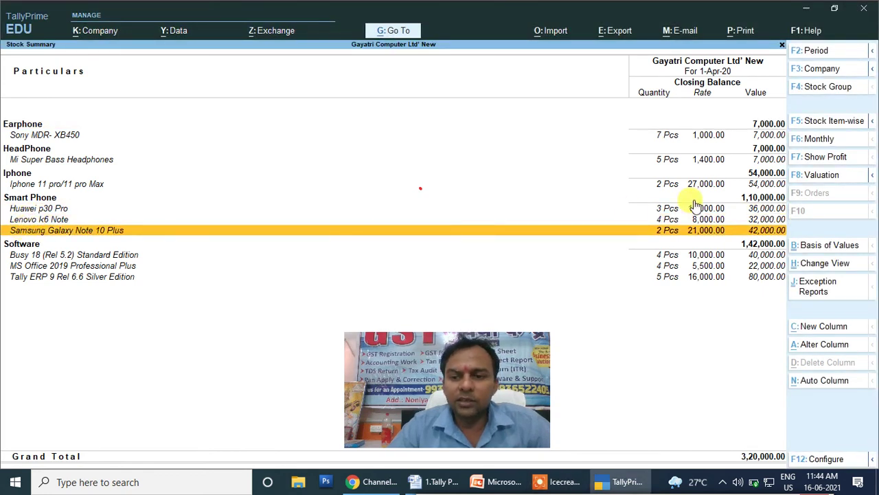
click(667, 209)
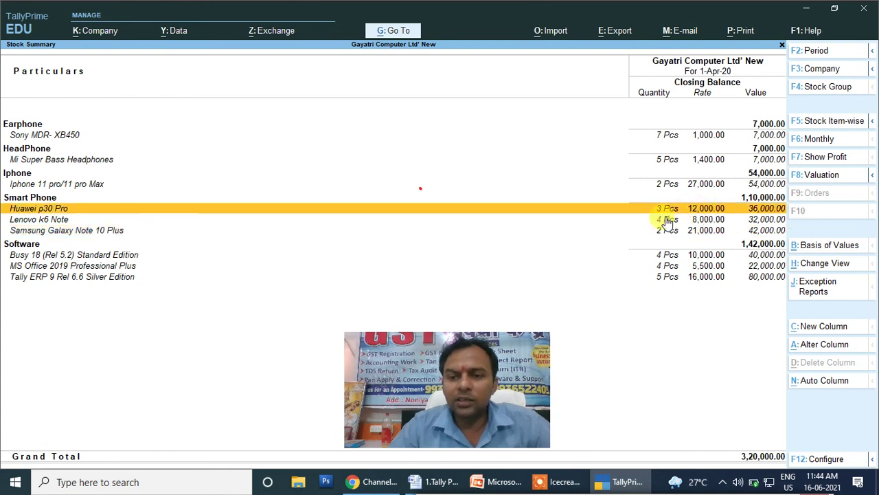
click(666, 220)
click(666, 231)
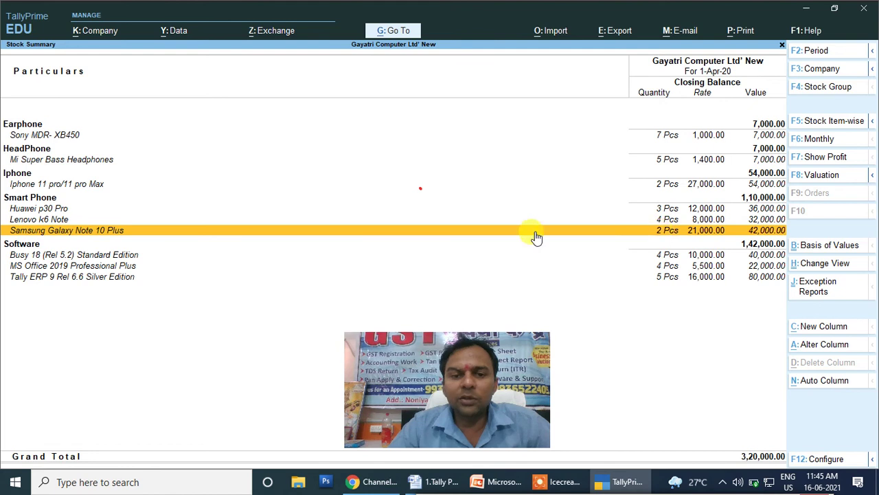
Check the stock items listed under the Iphone, HeadPhone and Earphone groups in the stock summary.
click(27, 173)
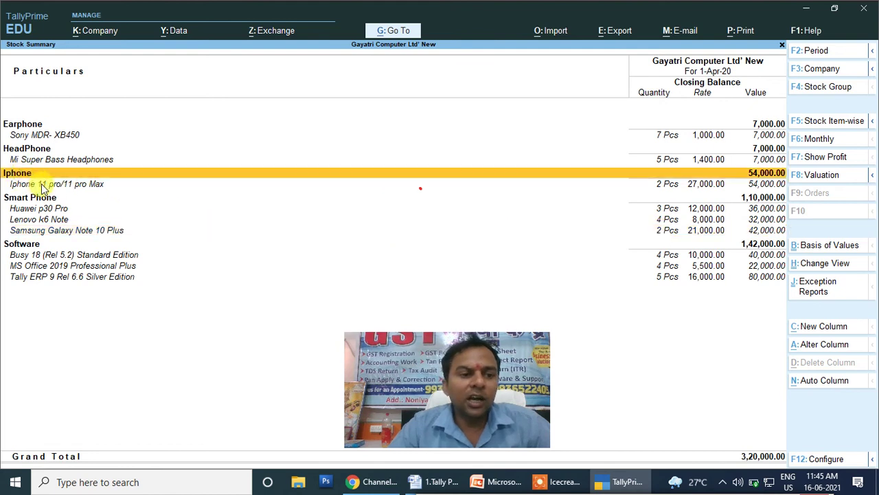
click(41, 183)
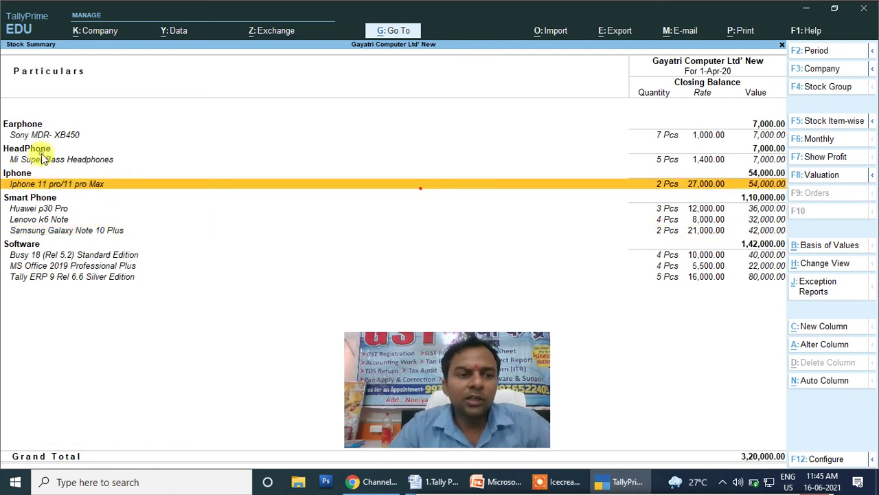
click(39, 151)
click(45, 162)
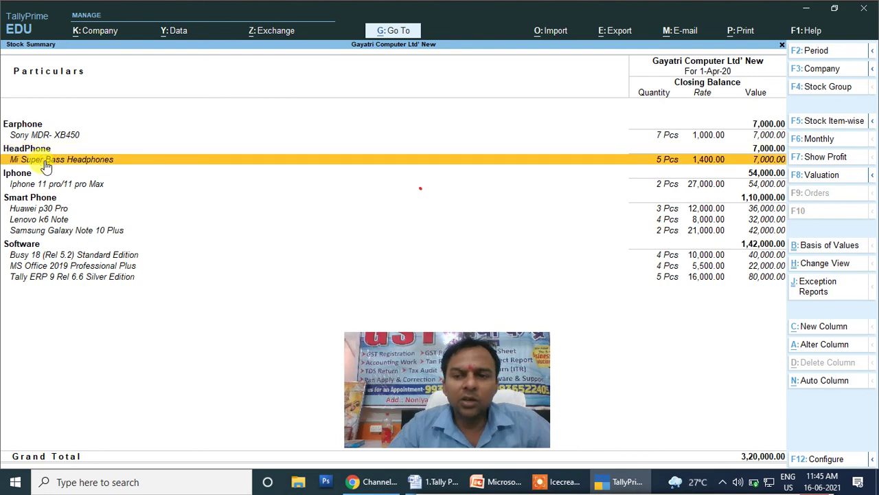
click(40, 136)
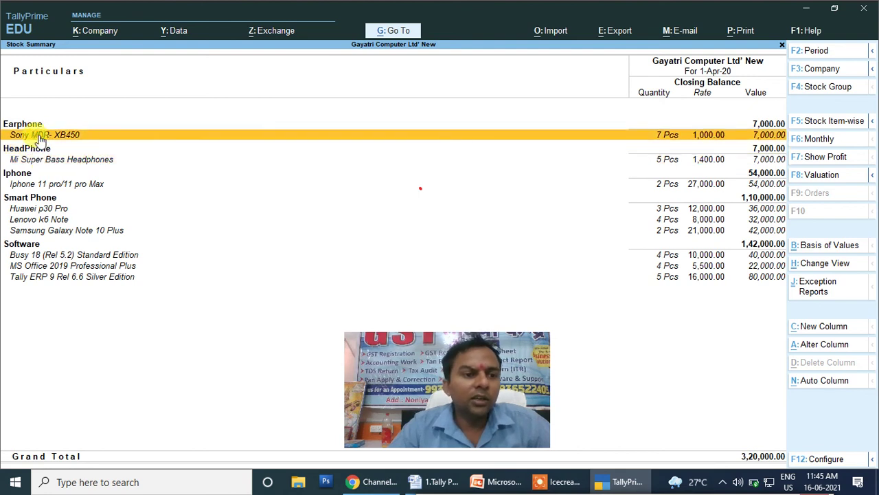
Check the three Software items' closing balances, and switch the stock summary to the stock item-wise view.
click(87, 255)
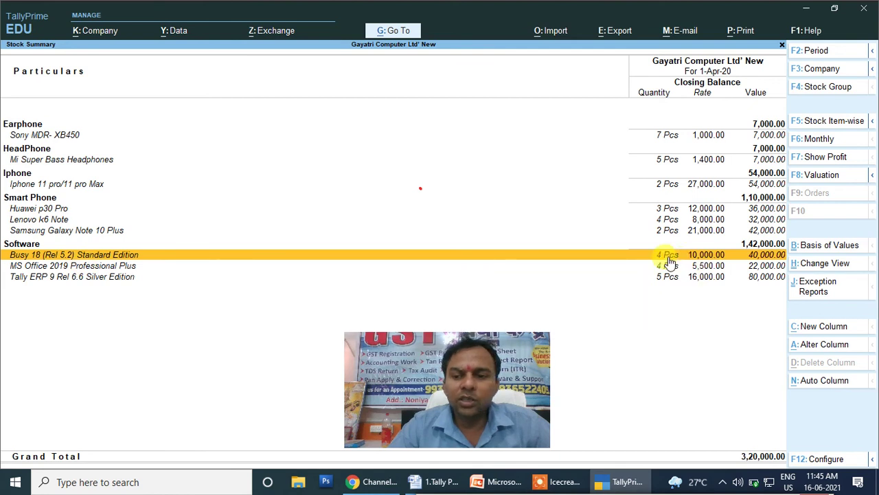
click(131, 266)
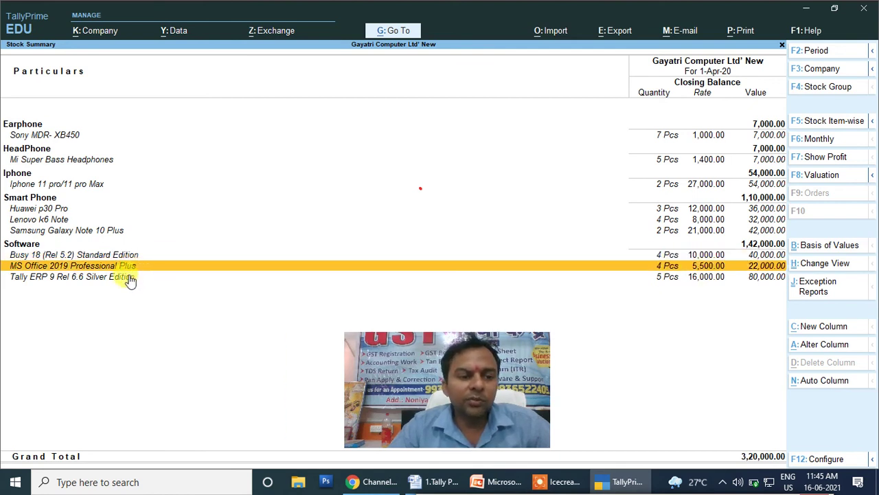
click(131, 277)
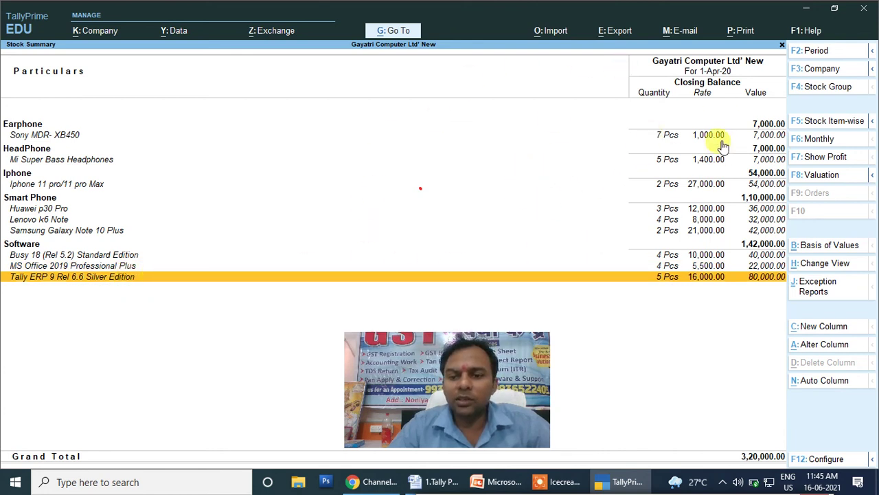
click(821, 121)
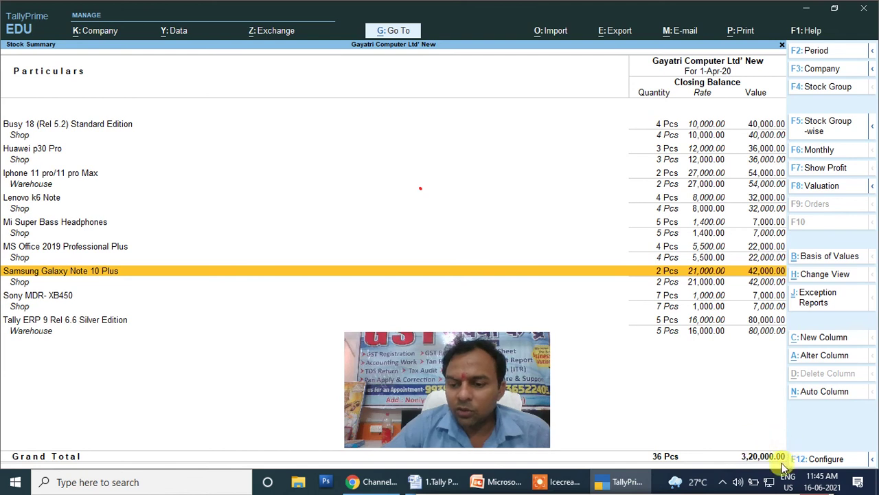
click(433, 483)
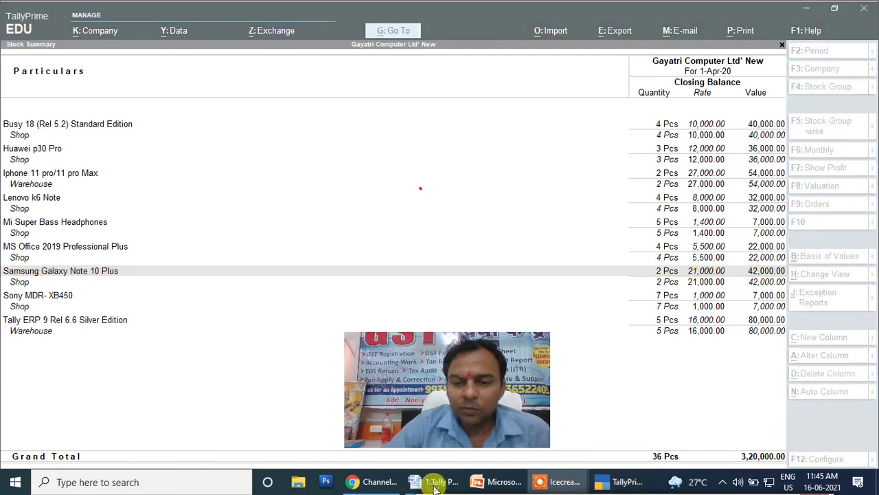
drag(461, 441, 670, 434)
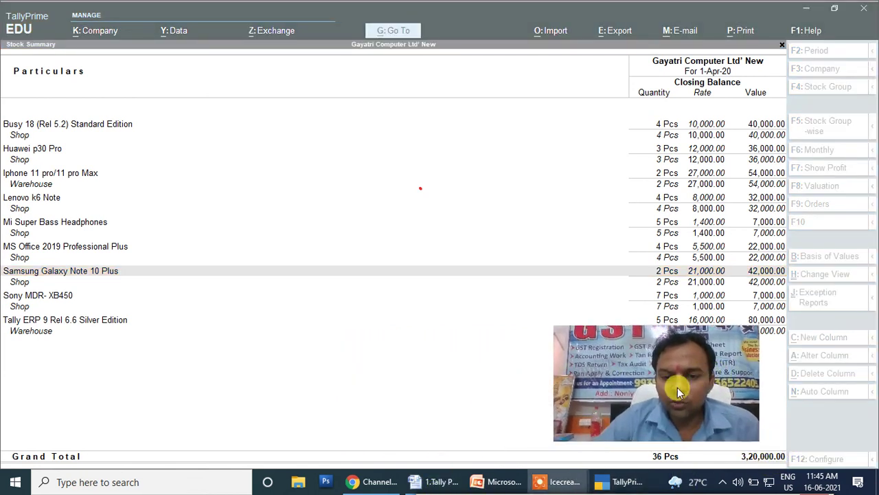
click(381, 482)
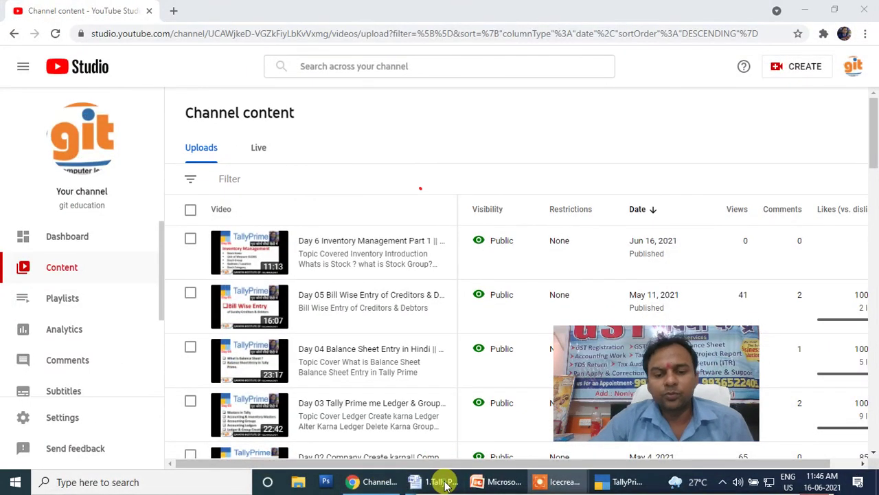
click(622, 483)
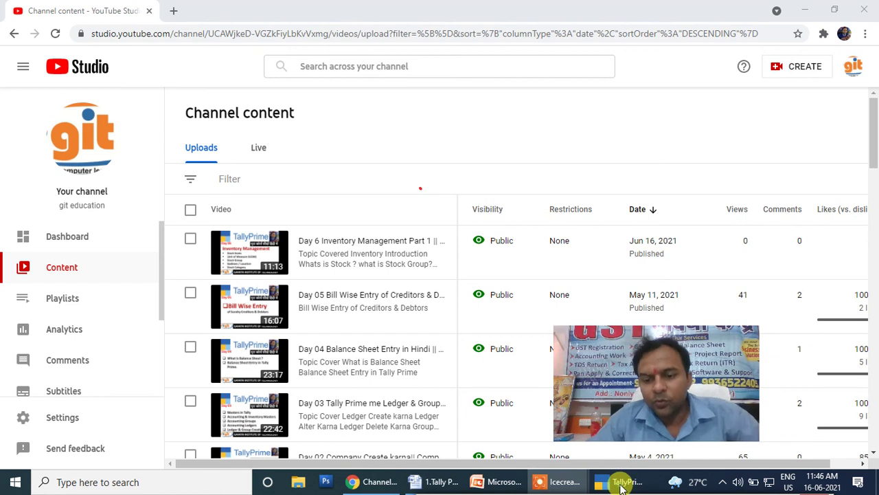
Review the closing stock table and its total in the Word document, and return to the TallyPrime stock summary.
key(alt+Tab)
key(alt+Tab)
key(alt+Tab)
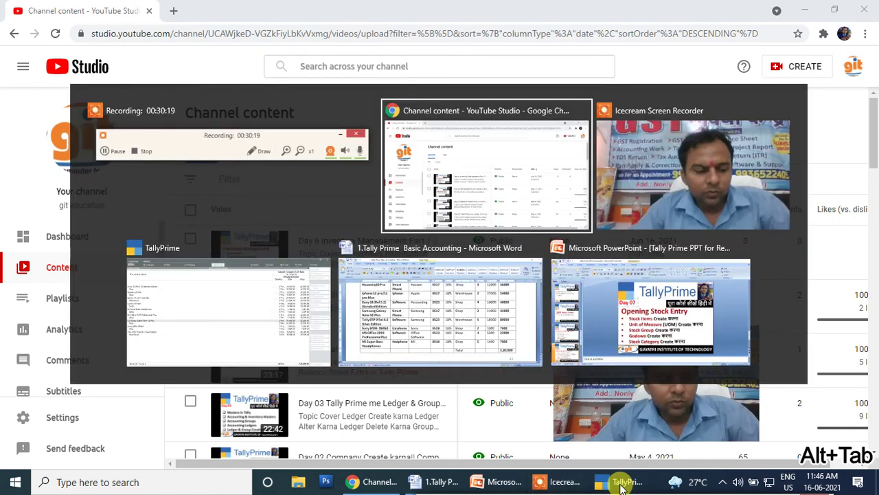
key(alt+Tab)
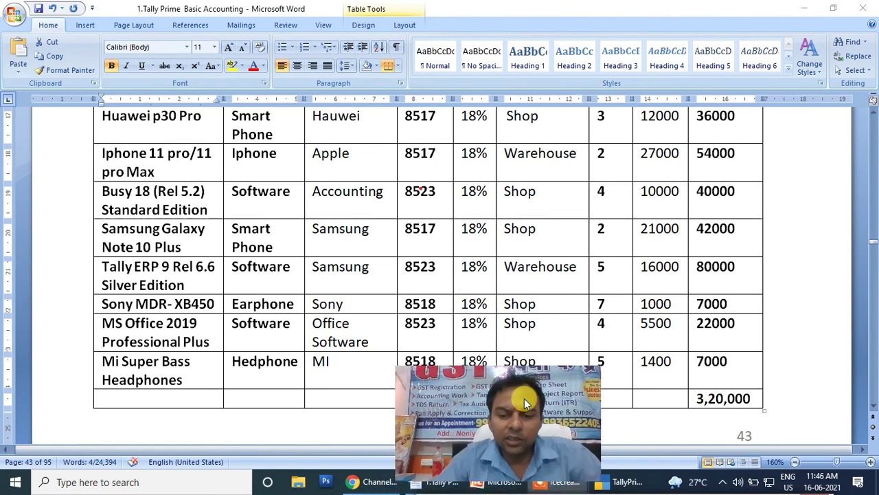
key(alt+Tab)
key(alt+Tab)
key(alt+Tab)
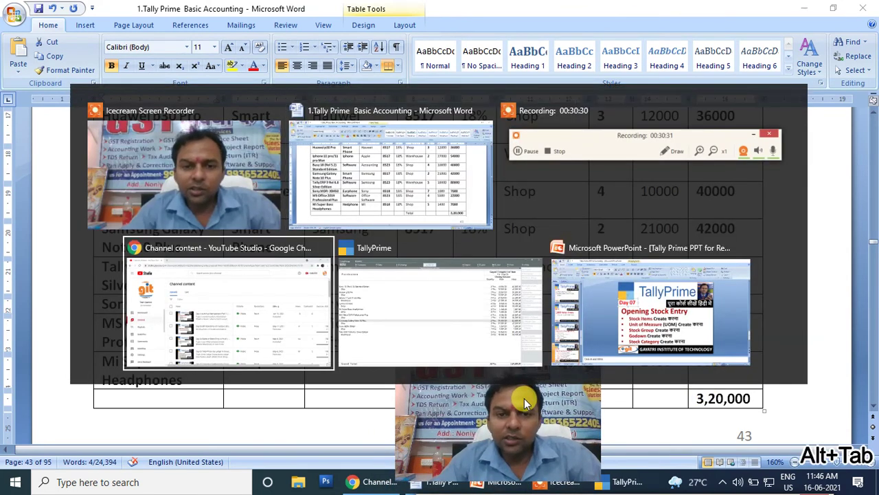
key(alt+Tab)
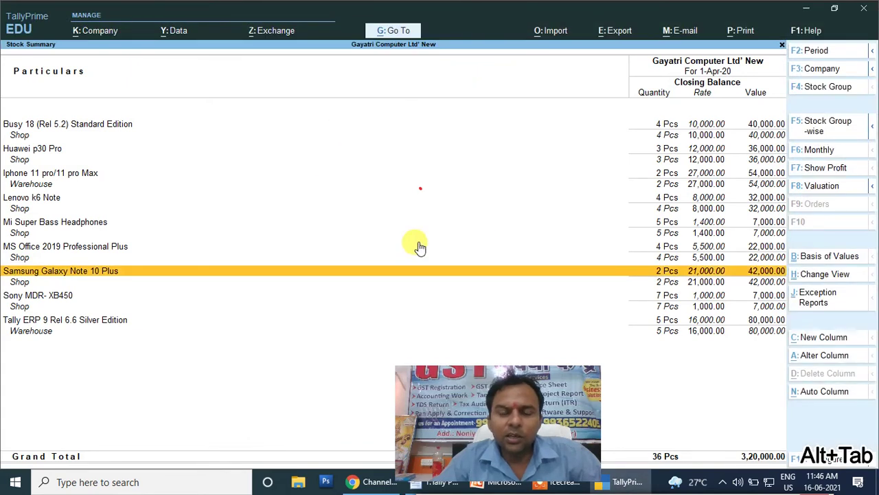
Open the balance sheet in detailed view to check the Closing Stock value under Current Assets.
key(Escape)
drag(492, 388, 228, 291)
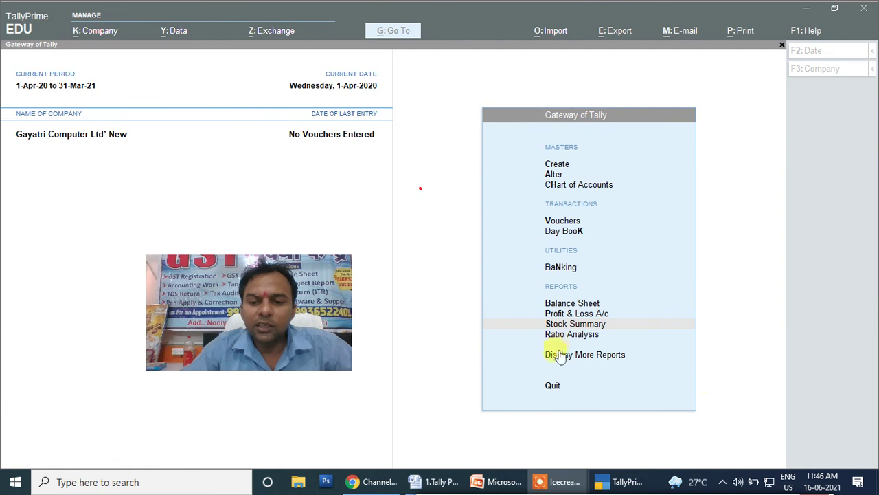
click(573, 305)
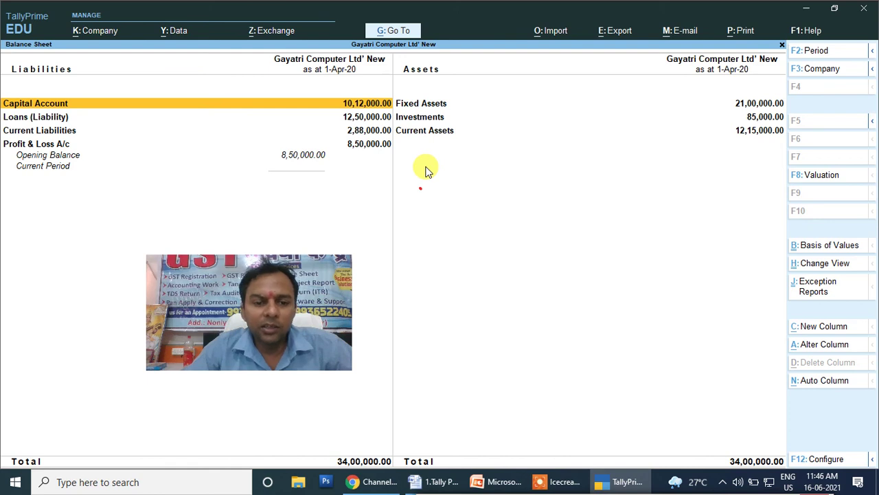
key(alt+F1)
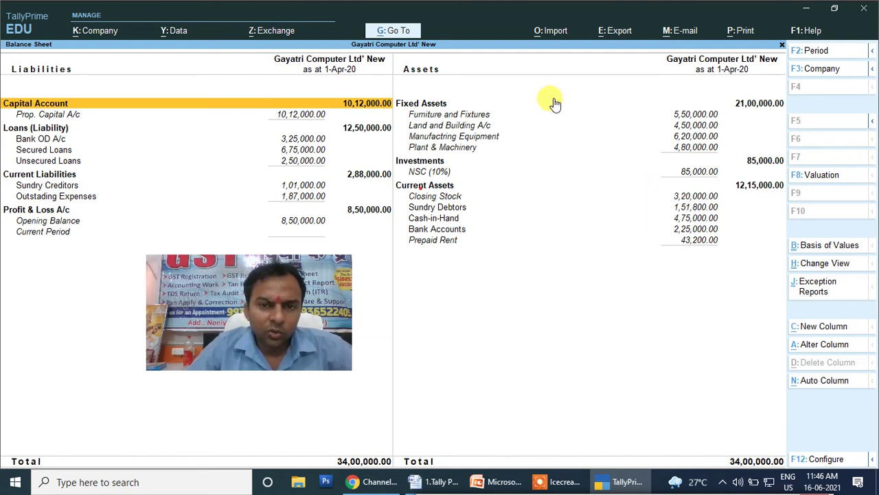
key(Escape)
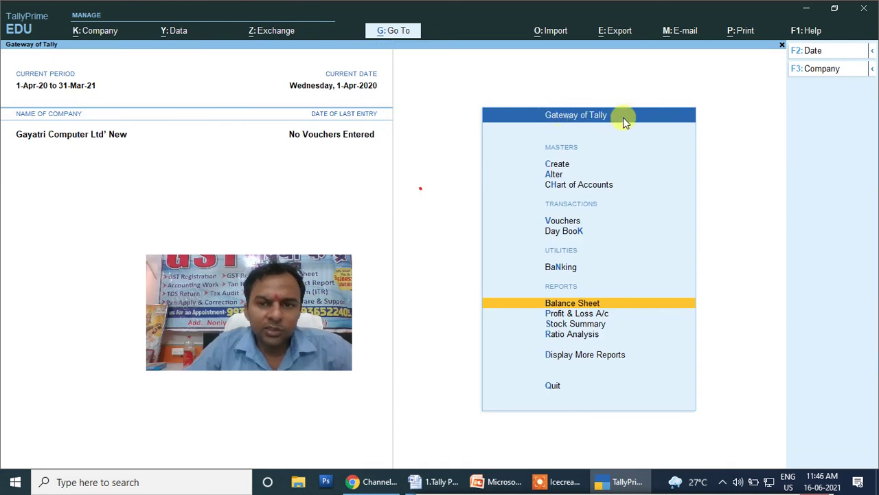
key(Return)
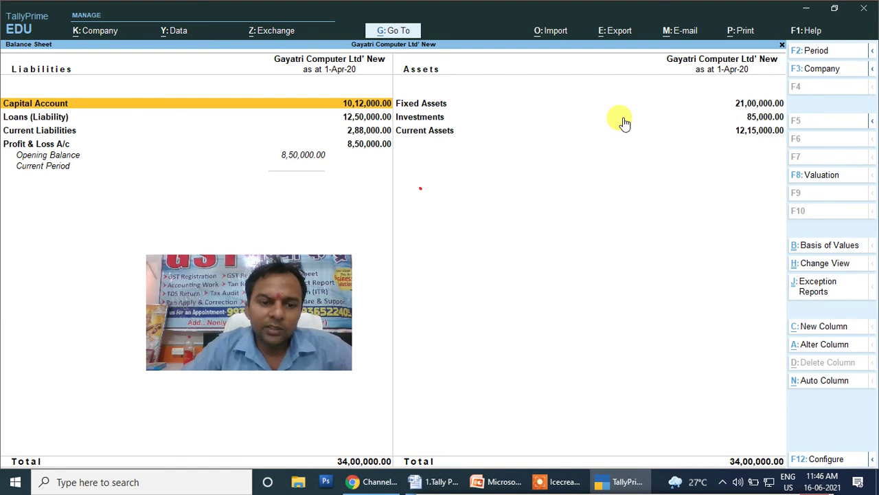
key(alt+F1)
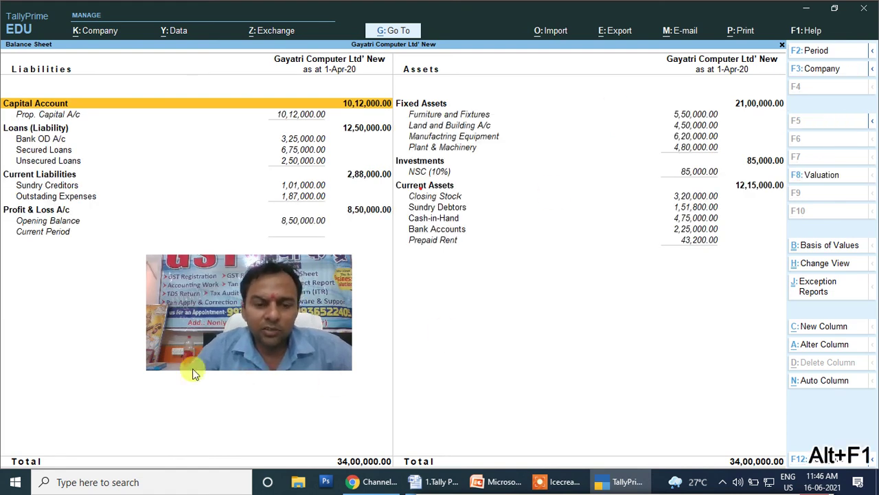
Drill down from Closing Stock into the stock summary, and list it stock item-wise without the godown lines.
drag(281, 301, 251, 334)
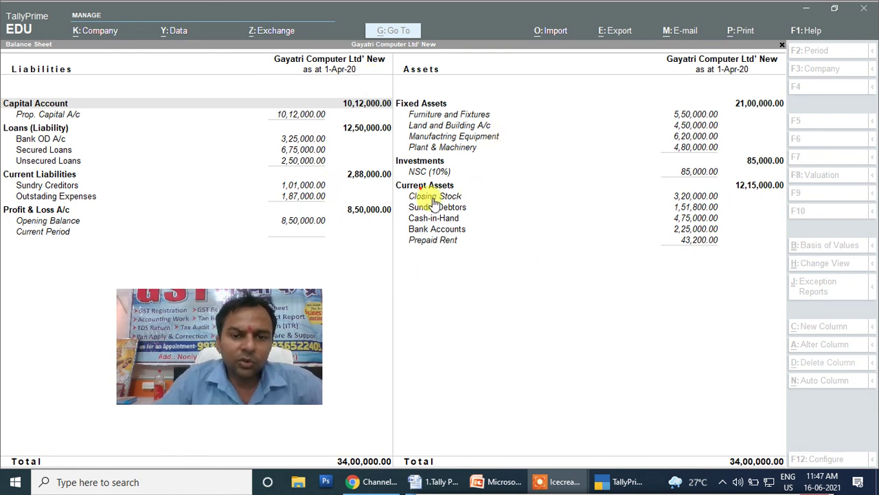
click(434, 201)
click(434, 200)
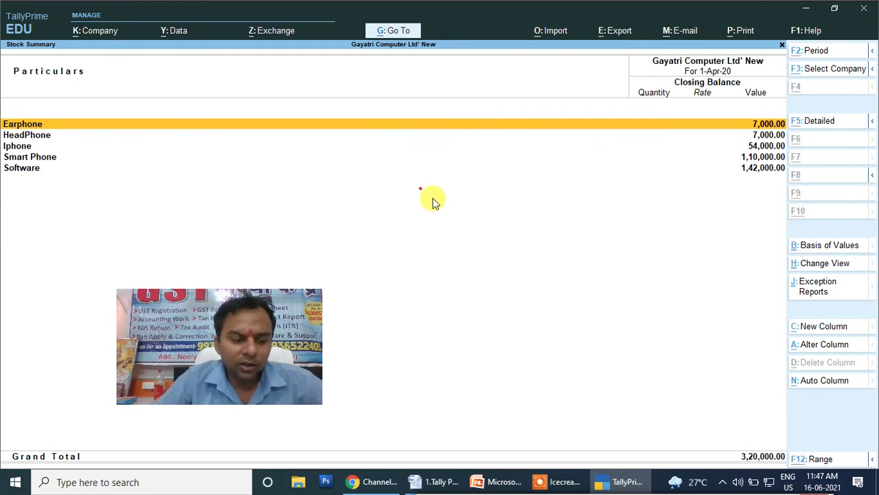
key(alt+F1)
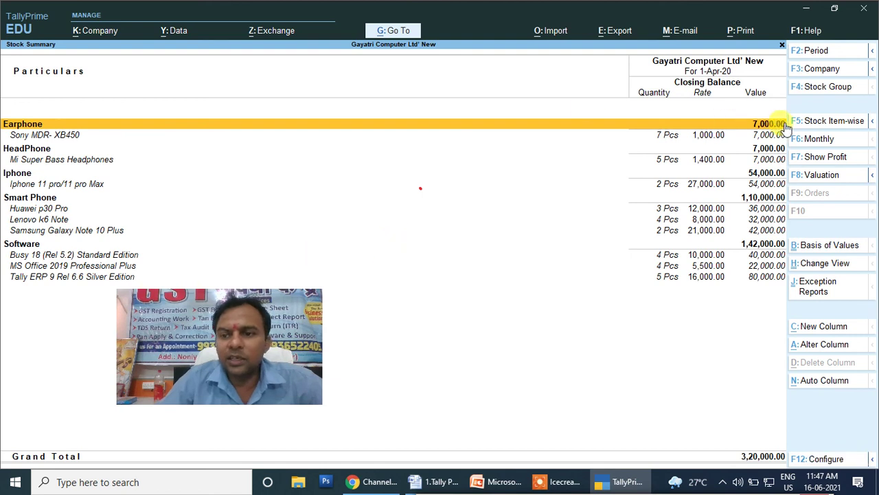
click(824, 123)
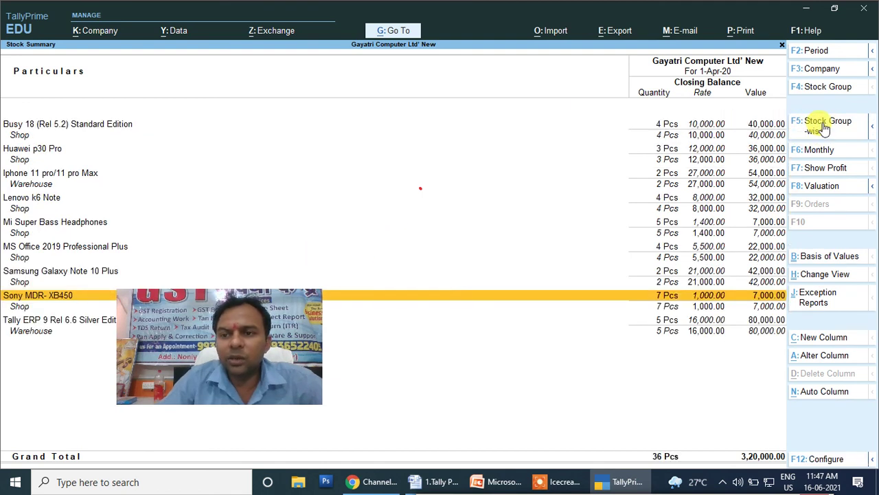
key(alt+F1)
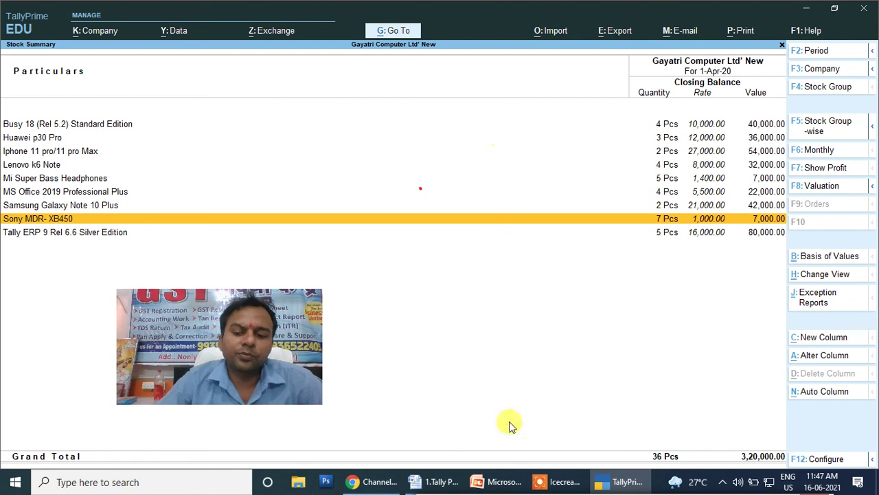
click(555, 484)
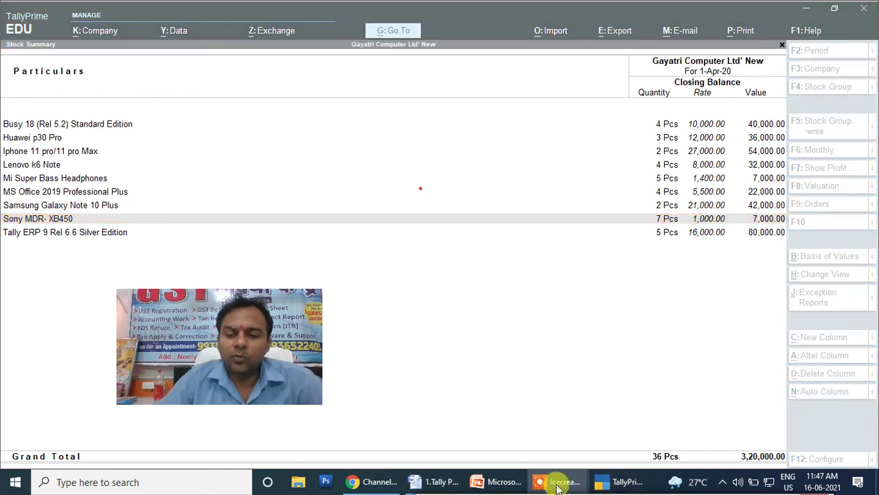
key(alt+Tab)
key(alt+Tab)
key(alt+Tab)
key(alt+Tab)
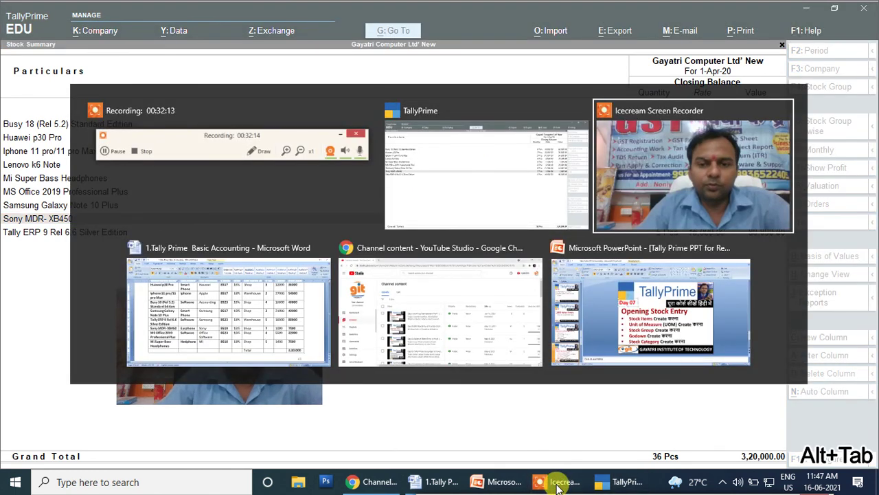
key(alt+Tab)
key(alt+Tab)
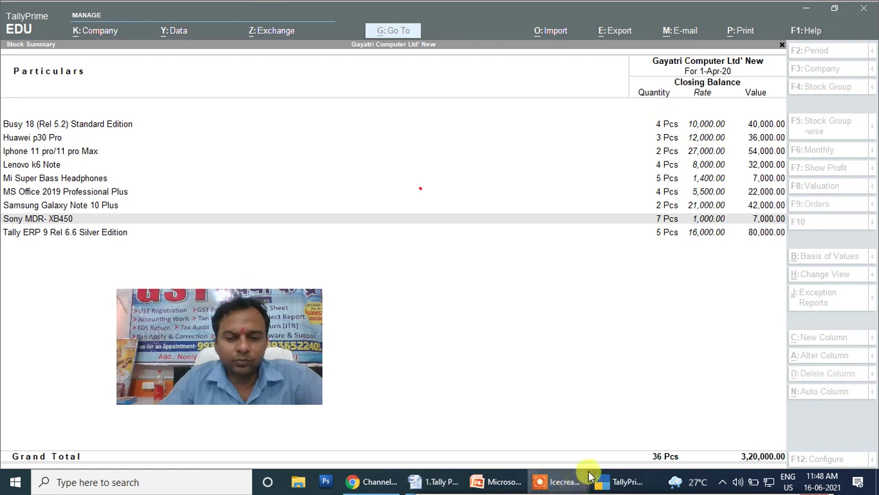
Minimize the TallyPrime window to show the desktop.
key(alt+Tab)
click(803, 9)
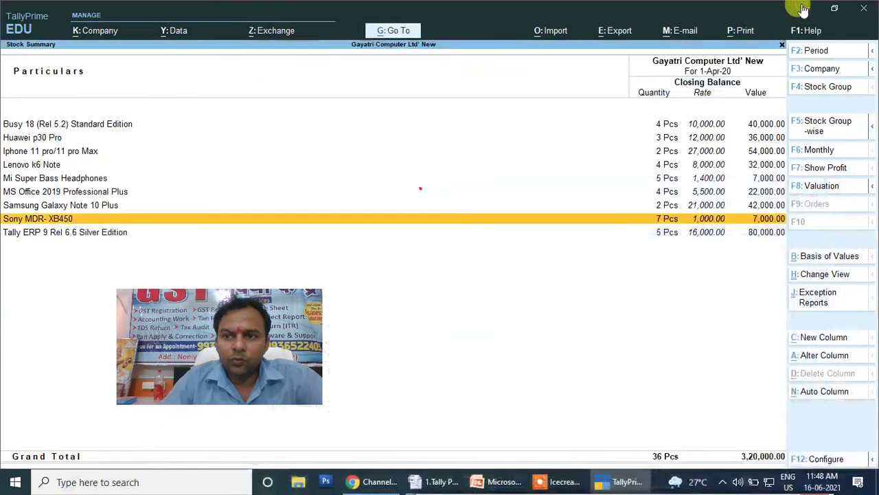
click(808, 9)
click(806, 9)
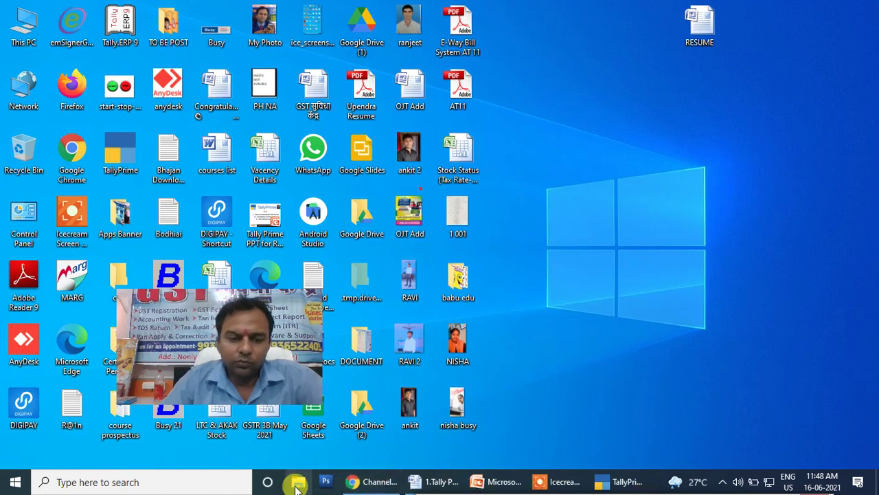
Close the YouTube Studio browser window and the Word document with the closing stock table.
click(360, 481)
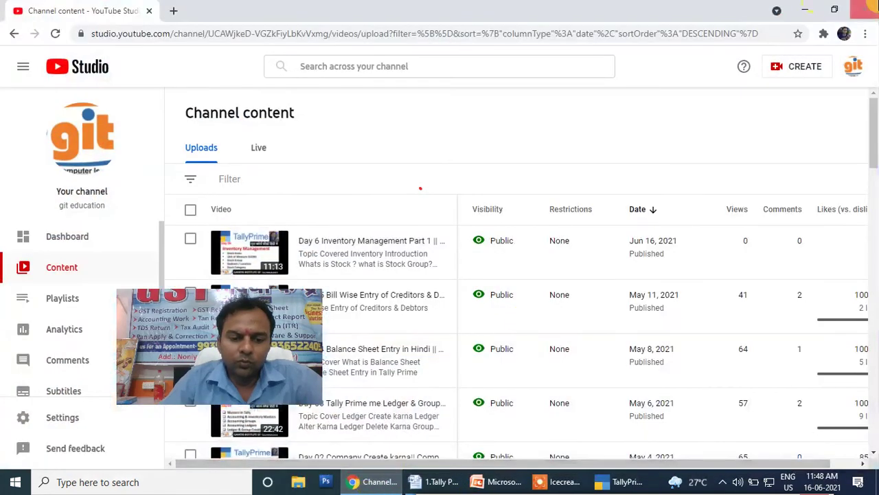
click(864, 8)
click(411, 481)
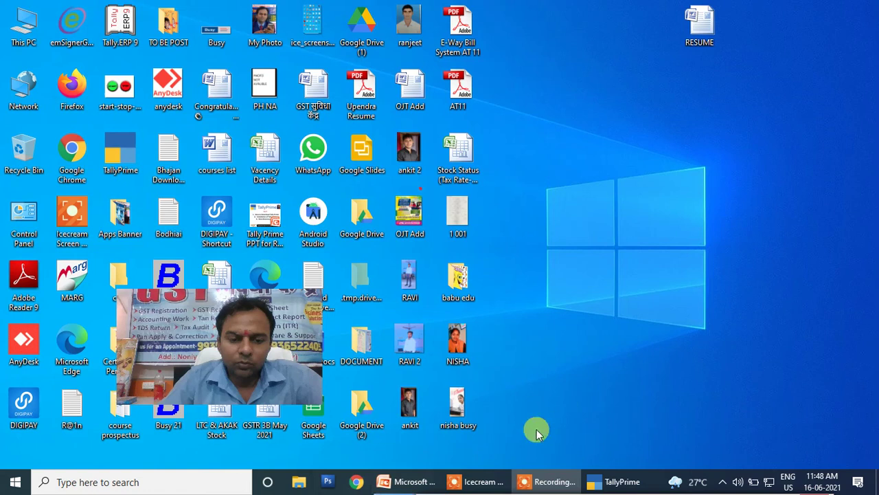
Bring up the Tally Prime PPT for Recording presentation in PowerPoint and close it.
right_click(408, 483)
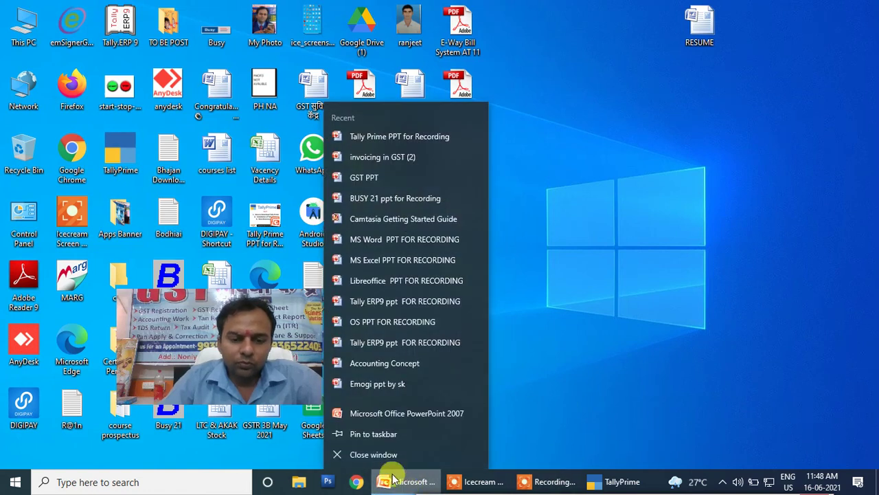
click(595, 376)
click(395, 483)
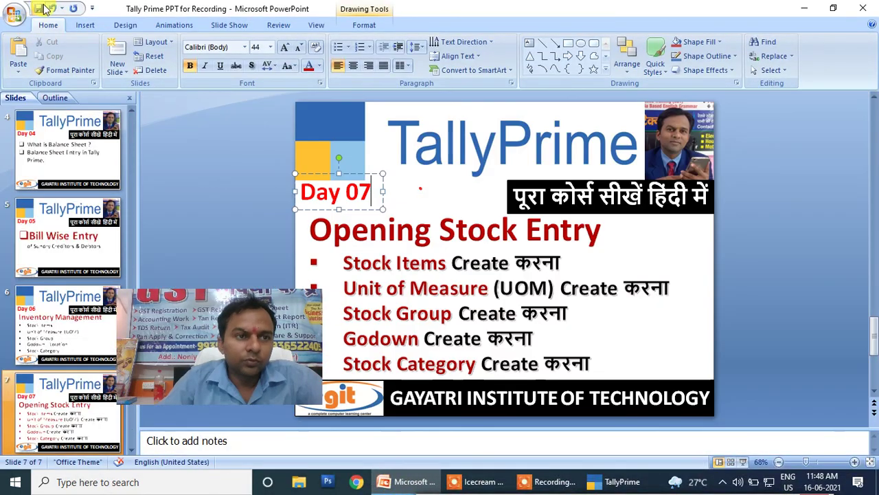
click(864, 8)
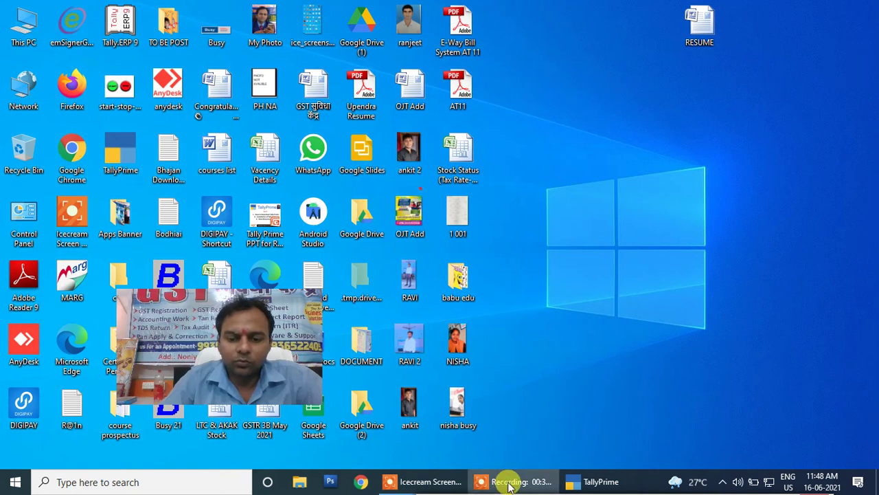
Switch back to TallyPrime, leave the open reports, and quit the program with confirmation.
key(alt+Tab)
key(Tab)
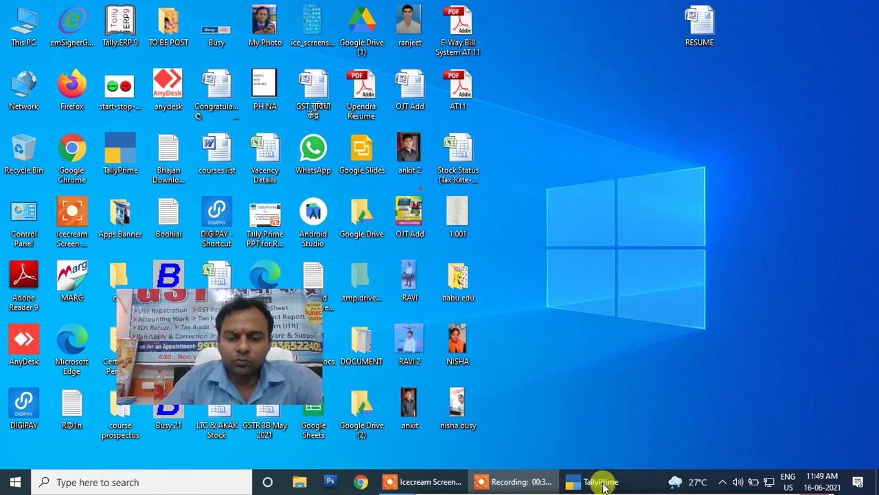
key(alt+Tab)
key(alt+Tab)
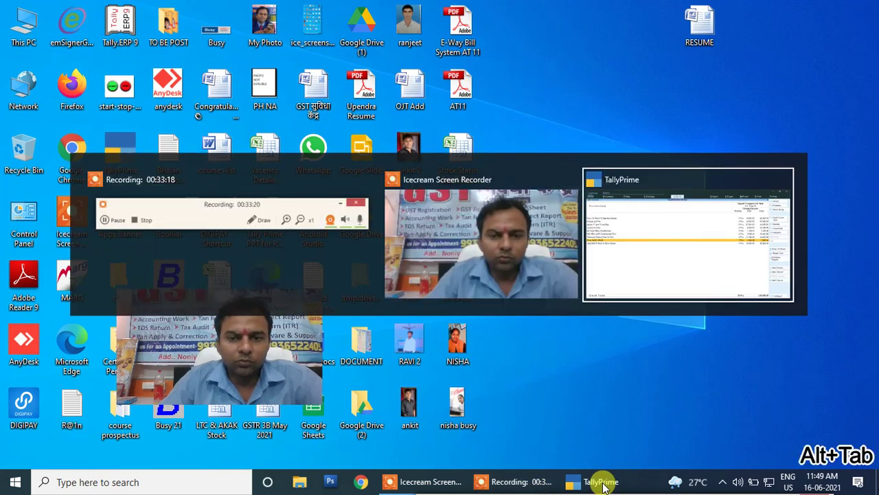
key(Escape)
key(Escape)
key(Escape)
key(Escape)
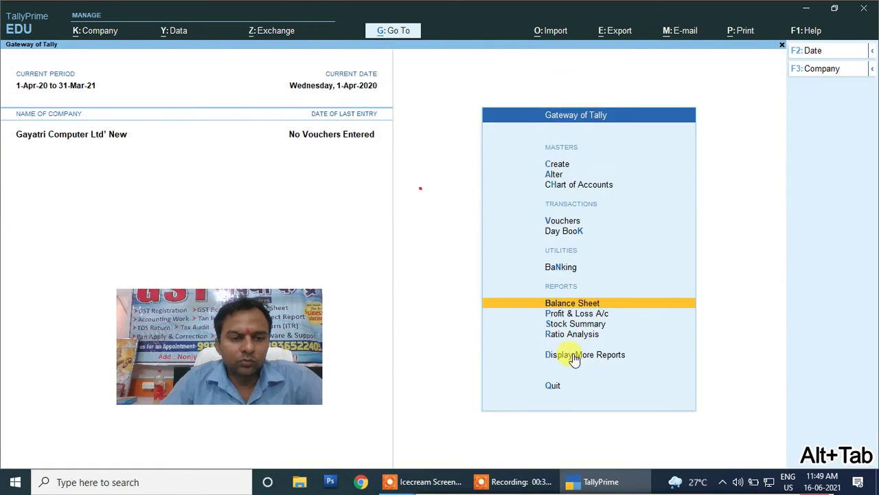
key(Escape)
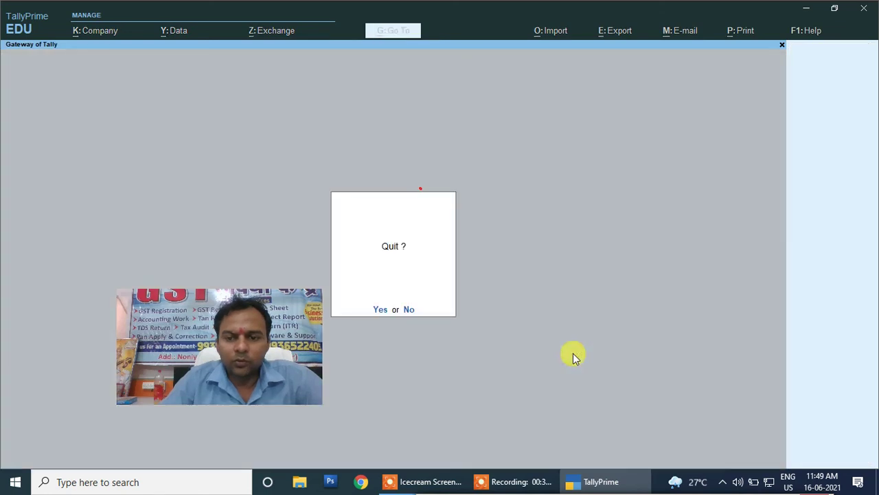
click(380, 310)
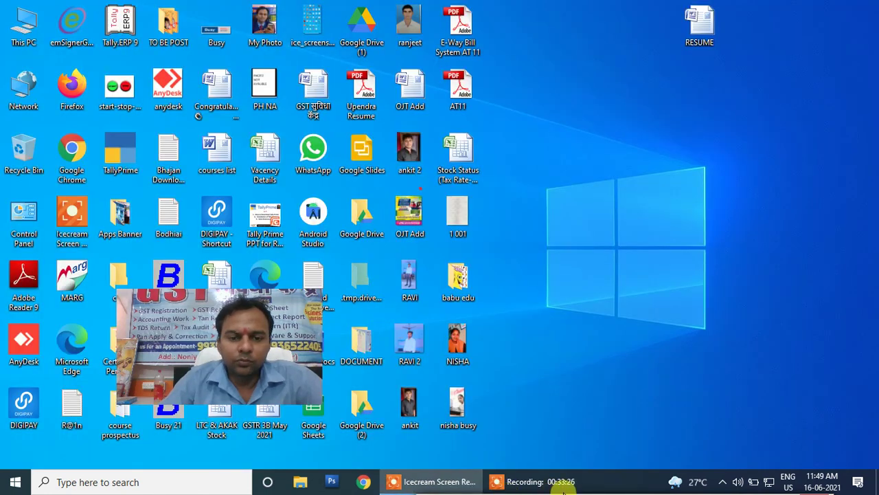